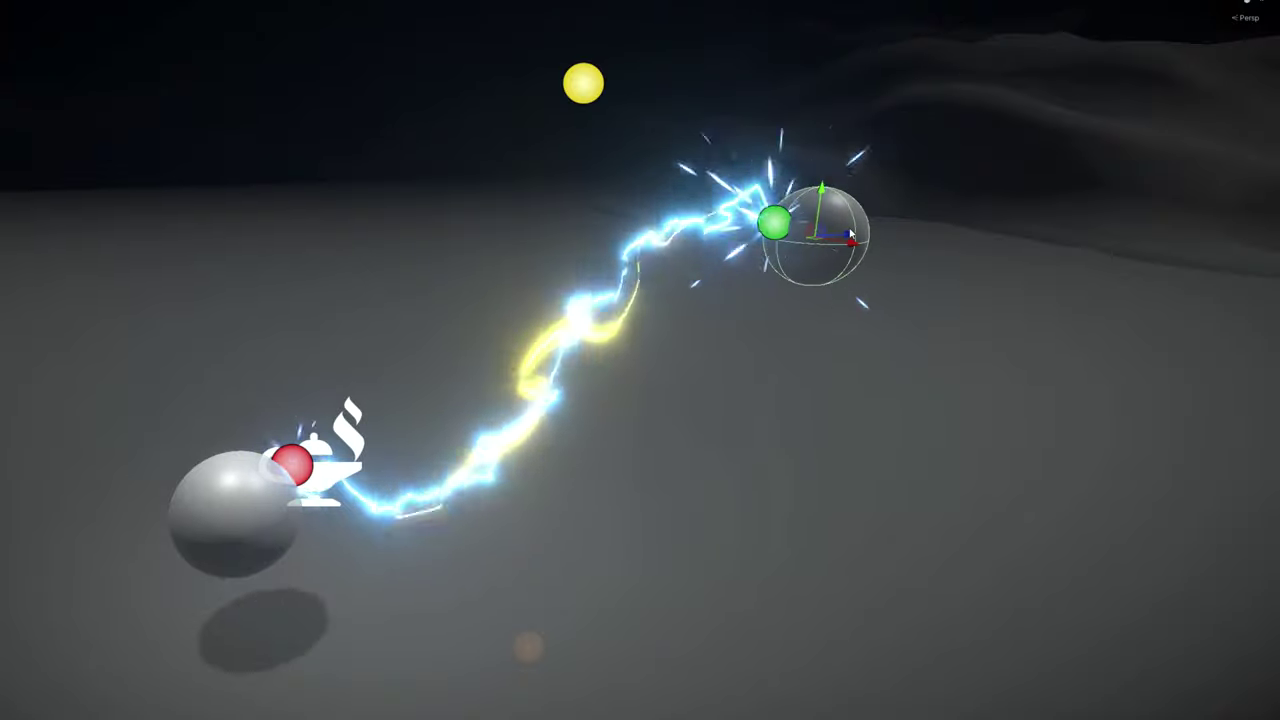
Step: Reposition the electric arc's target sphere and its yellow and orange control points to test how the arc bends
{"action": "left_click_drag", "start_coordinate": [837, 249], "coordinate": [1126, 232]}
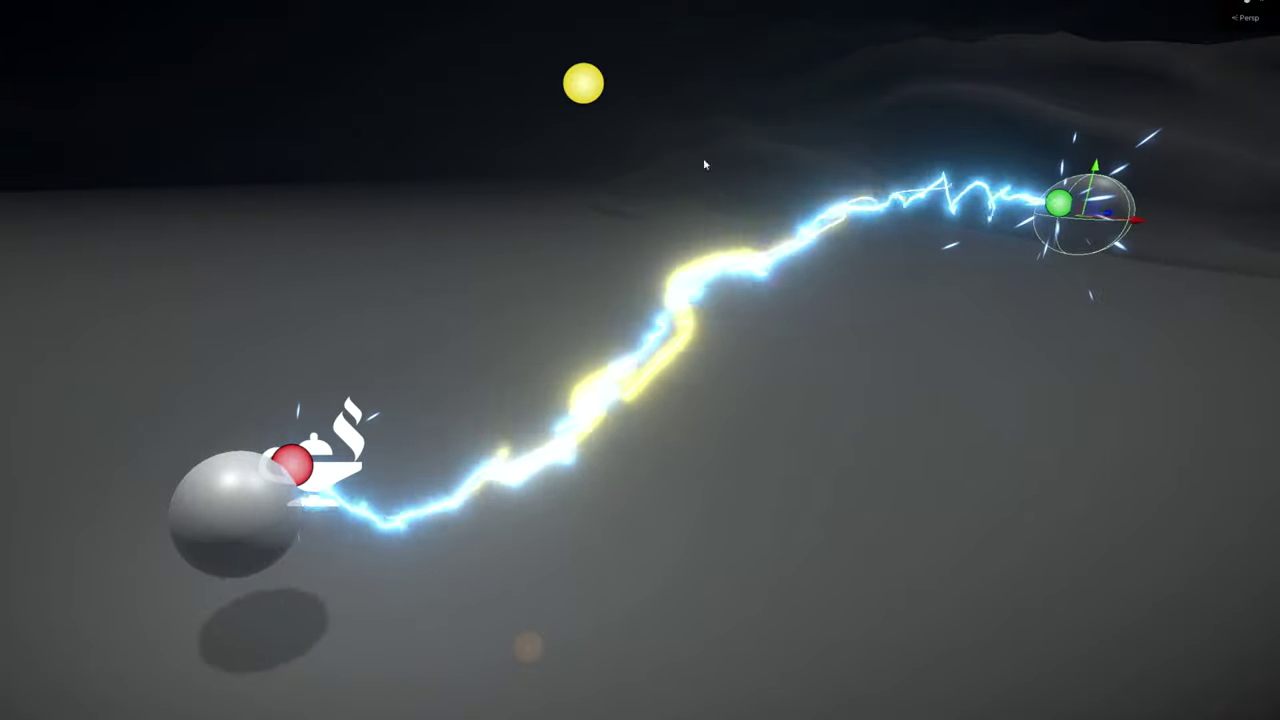
{"action": "left_click", "coordinate": [585, 84]}
{"action": "left_click_drag", "start_coordinate": [620, 88], "coordinate": [880, 2]}
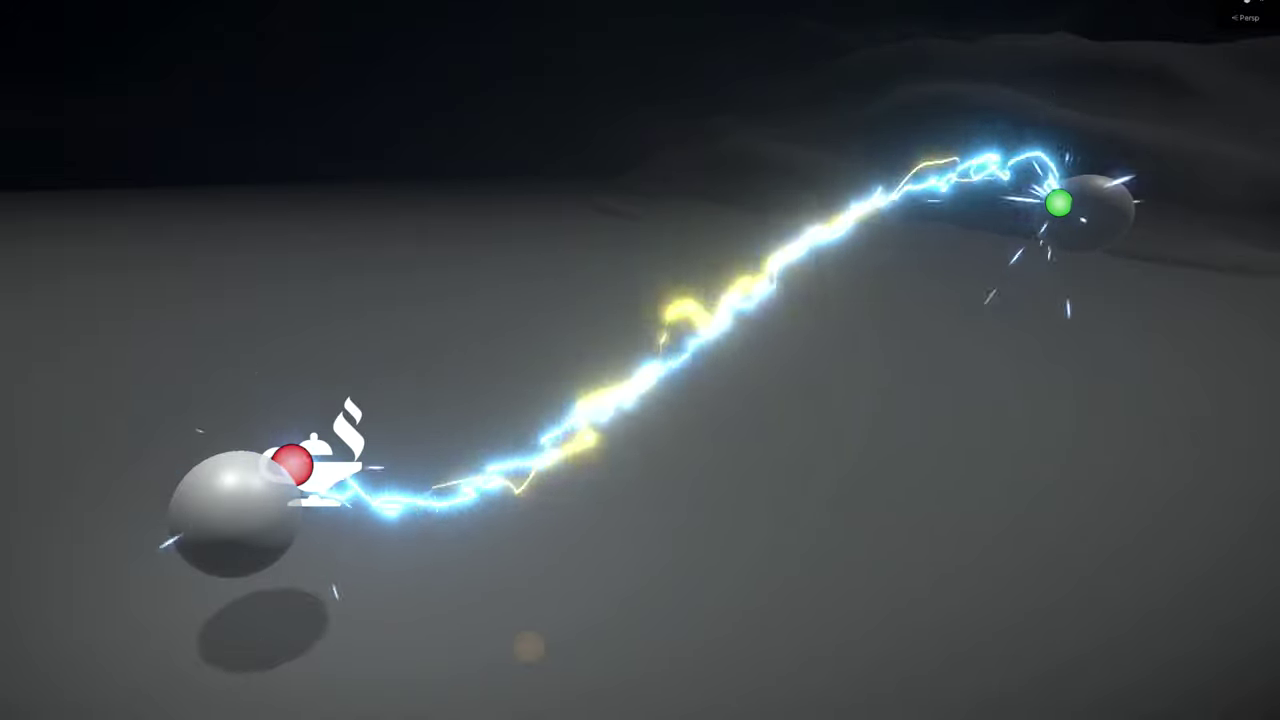
{"action": "left_click_drag", "start_coordinate": [617, 503], "coordinate": [8, 515], "text": "alt"}
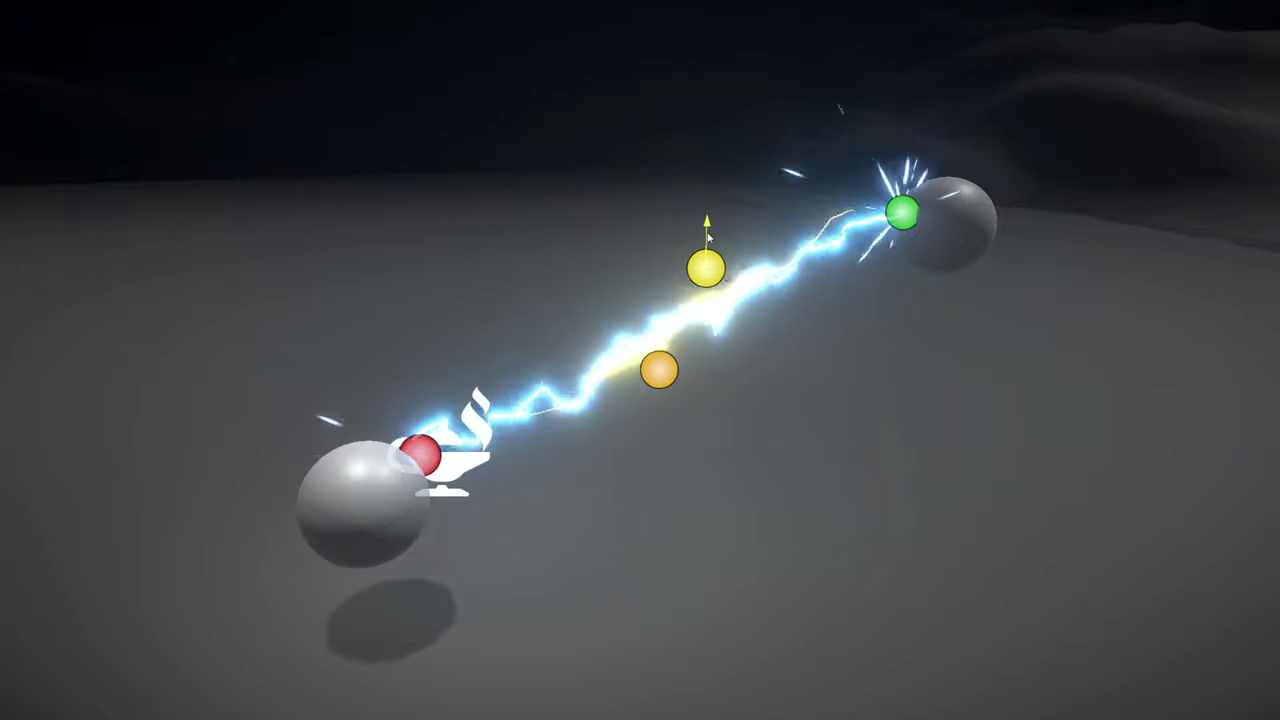
{"action": "left_click_drag", "start_coordinate": [713, 258], "coordinate": [716, 62]}
{"action": "left_click", "coordinate": [660, 366]}
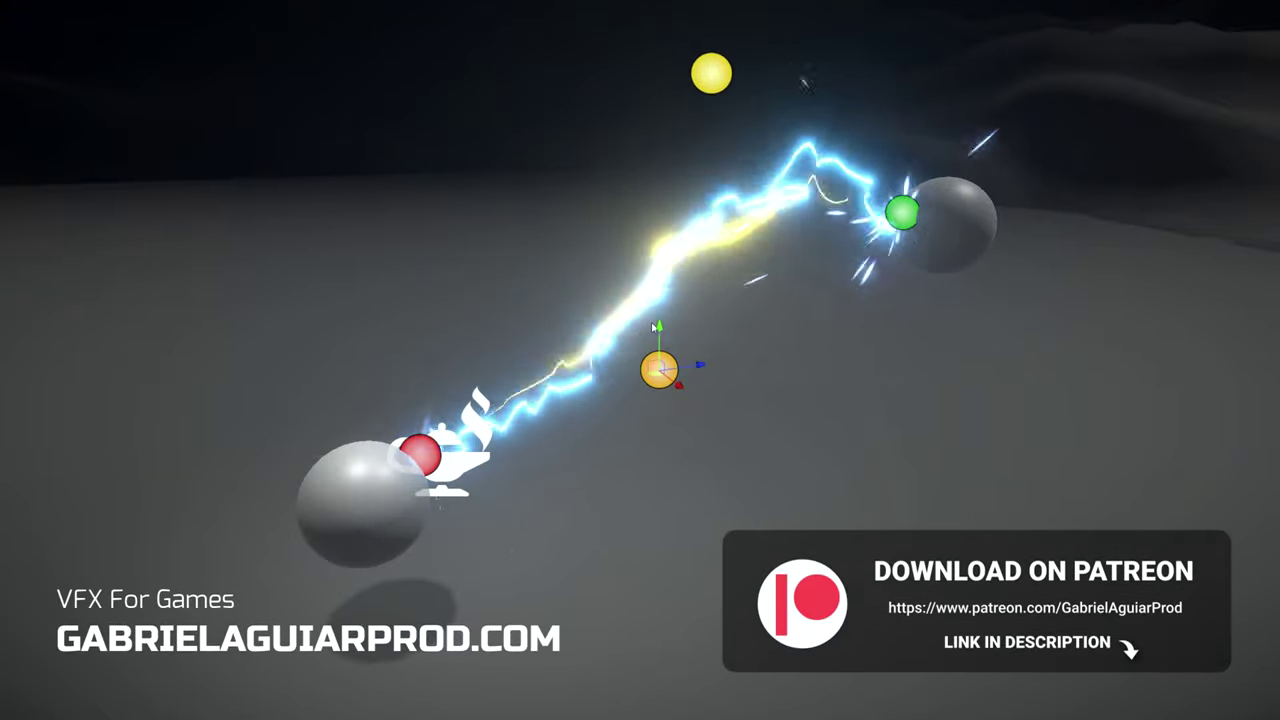
{"action": "left_click_drag", "start_coordinate": [660, 368], "coordinate": [664, 605]}
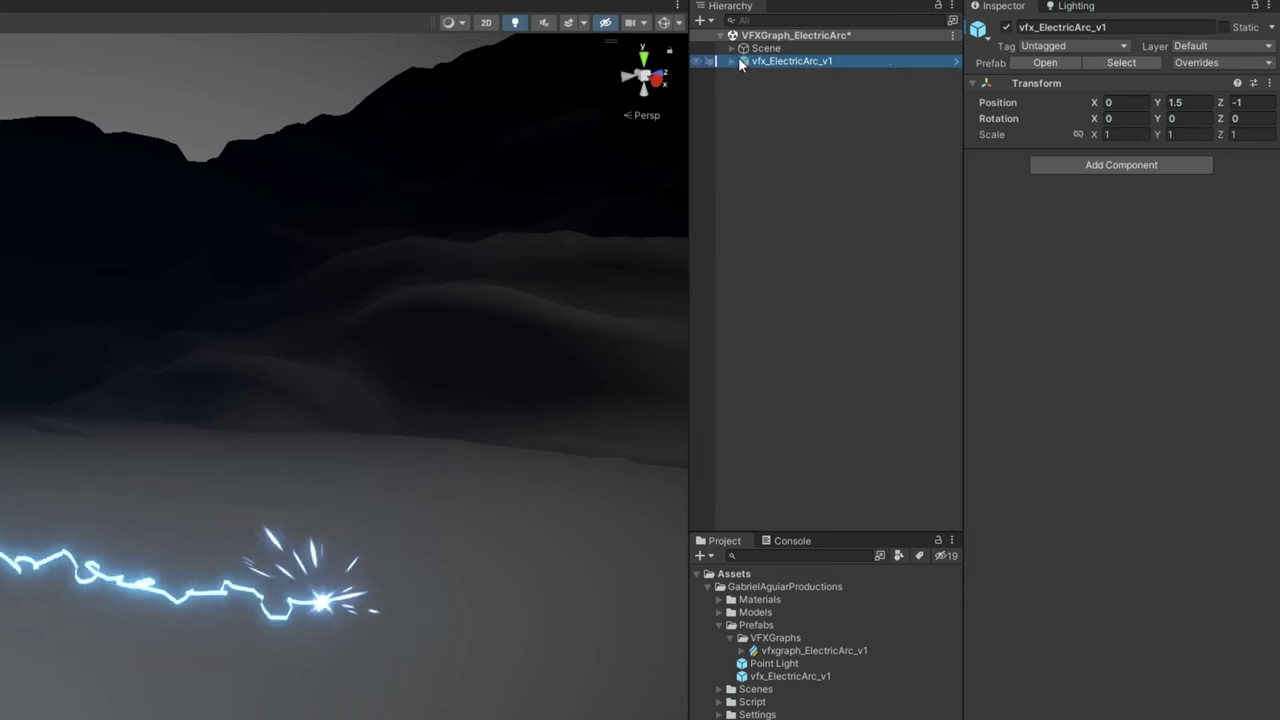
Step: Deactivate vfx_ElectricArc_v1 and create an empty object named vfx_ElectricArc_tut in the scene
{"action": "left_click", "coordinate": [797, 125]}
{"action": "right_click", "coordinate": [797, 122]}
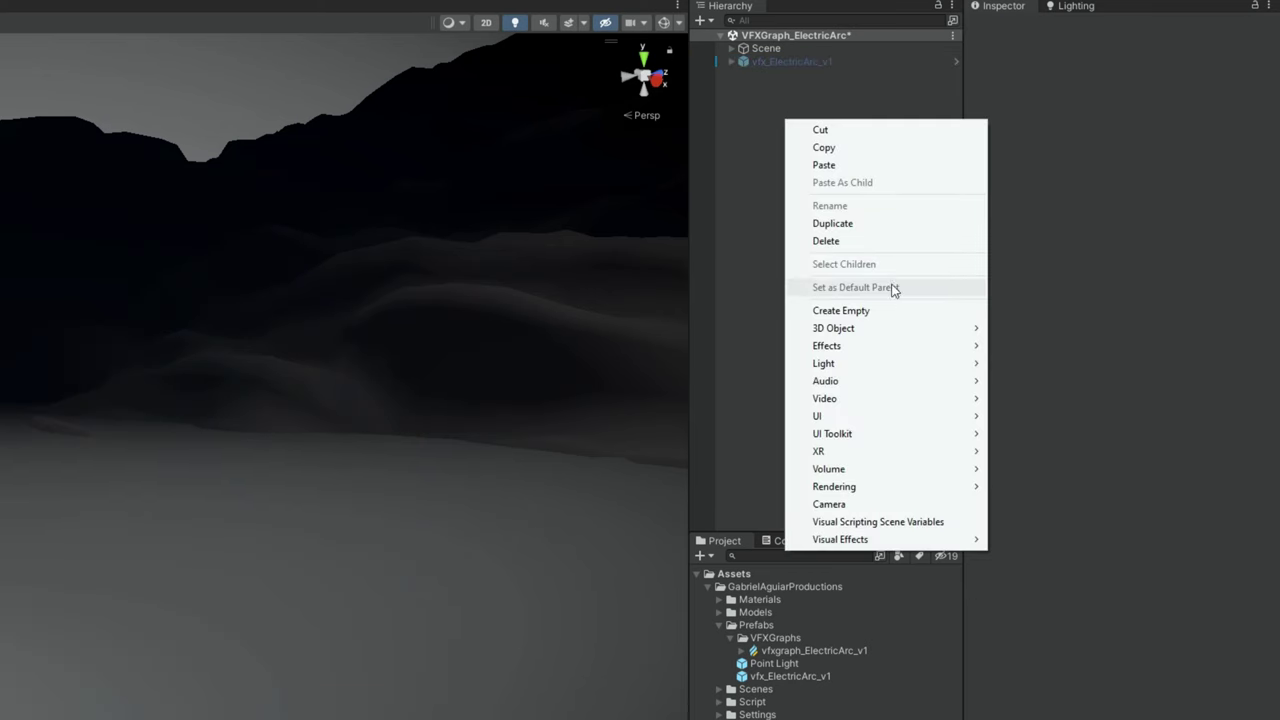
{"action": "left_click", "coordinate": [866, 310]}
{"action": "type", "text": "vfx_ElectricArc_tut"}
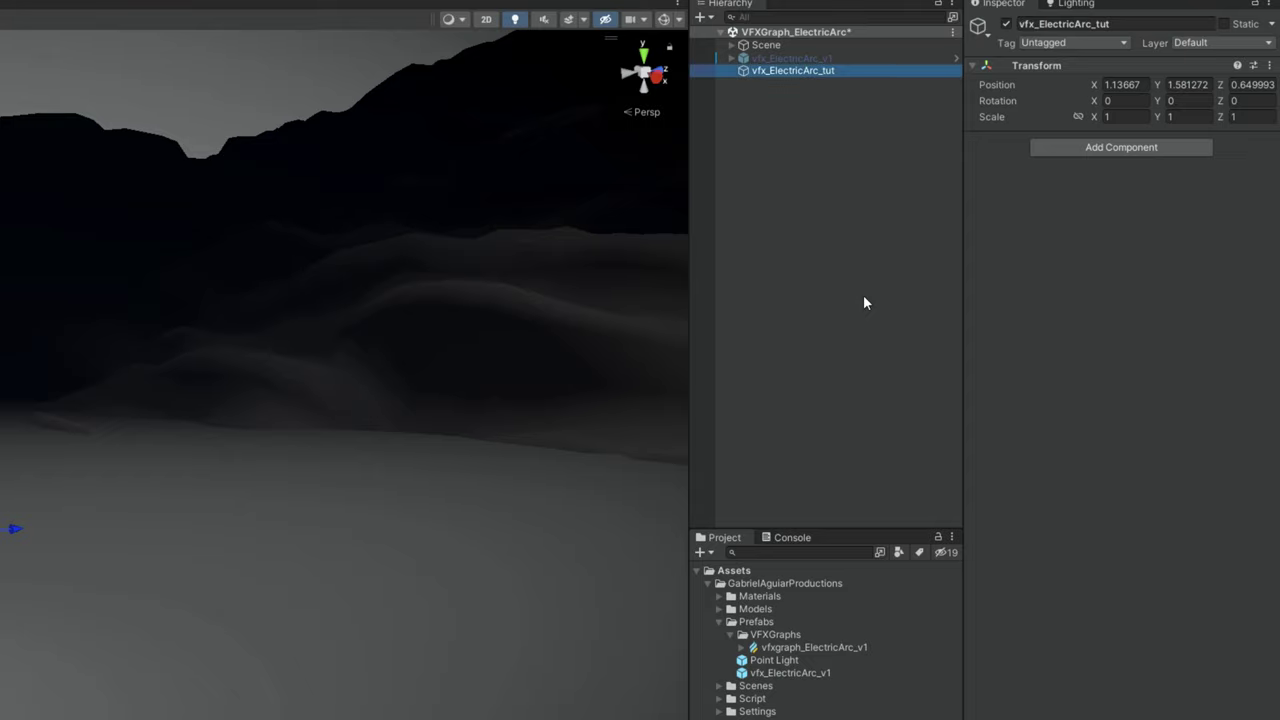
Step: Reset the transform of vfx_ElectricArc_tut and raise the object above the ground along Y
{"action": "left_click", "coordinate": [1269, 65]}
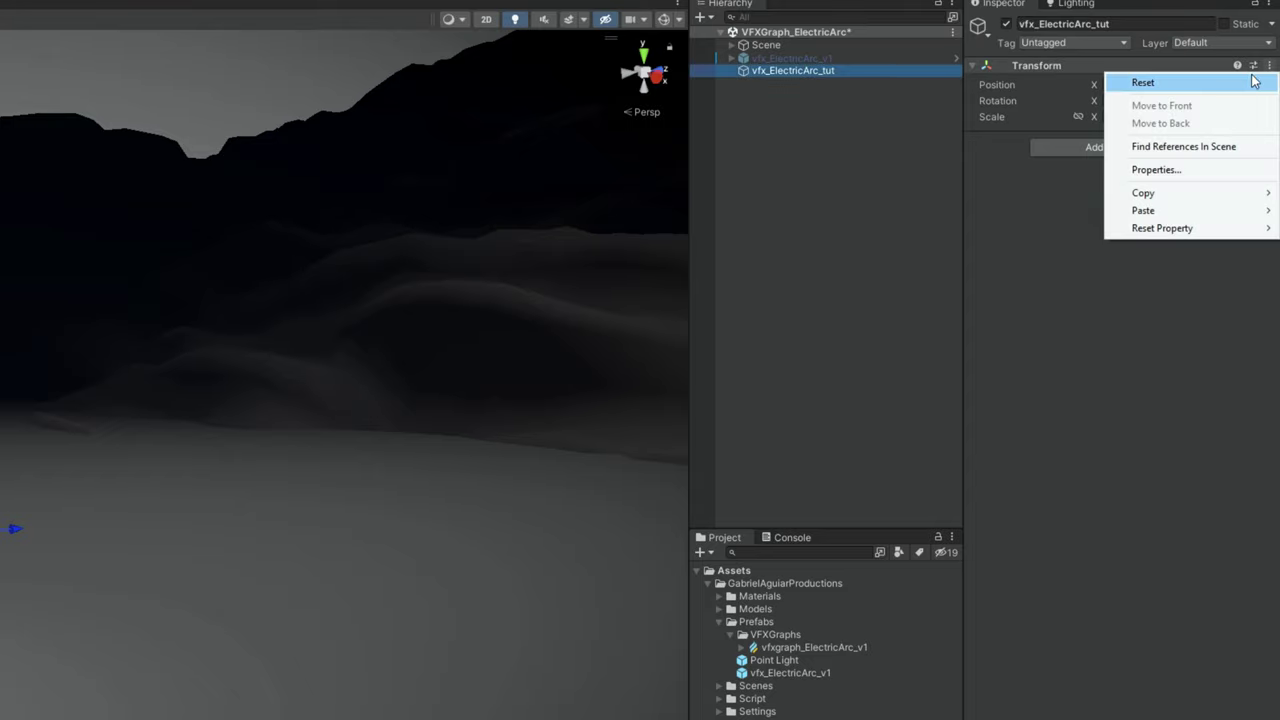
{"action": "left_click", "coordinate": [1249, 80]}
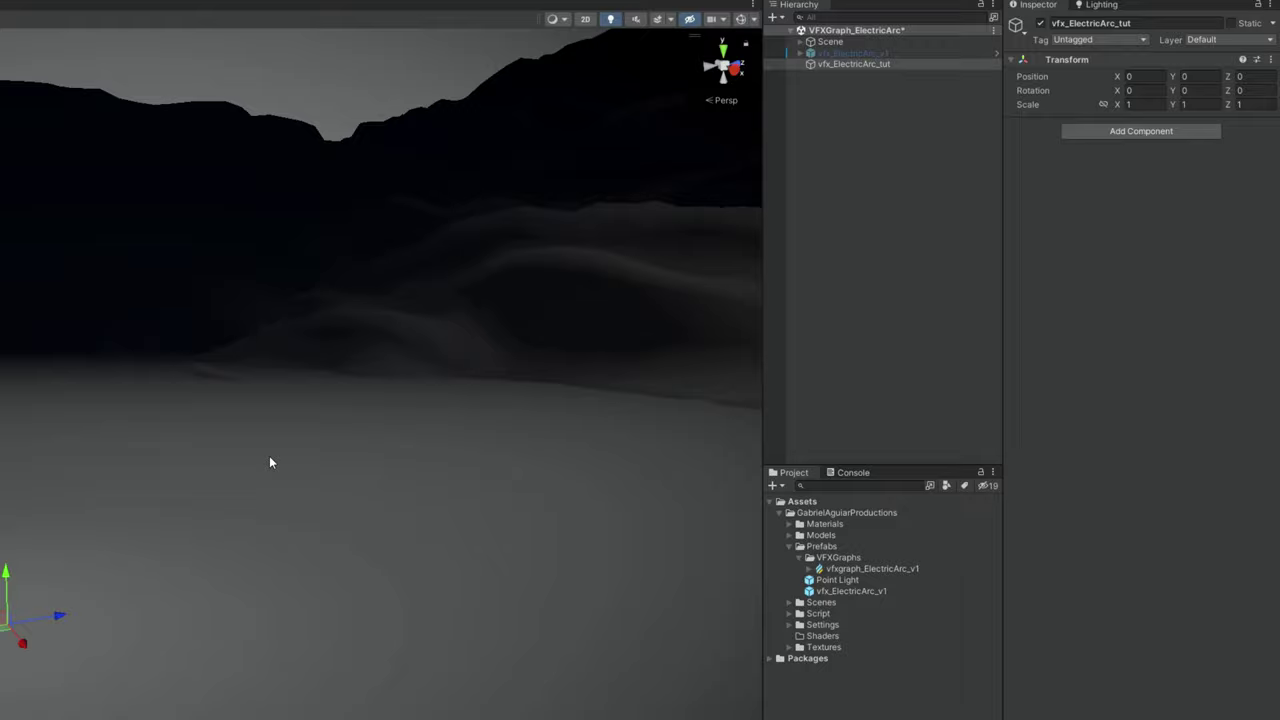
{"action": "right_click_drag", "start_coordinate": [269, 462], "coordinate": [230, 507]}
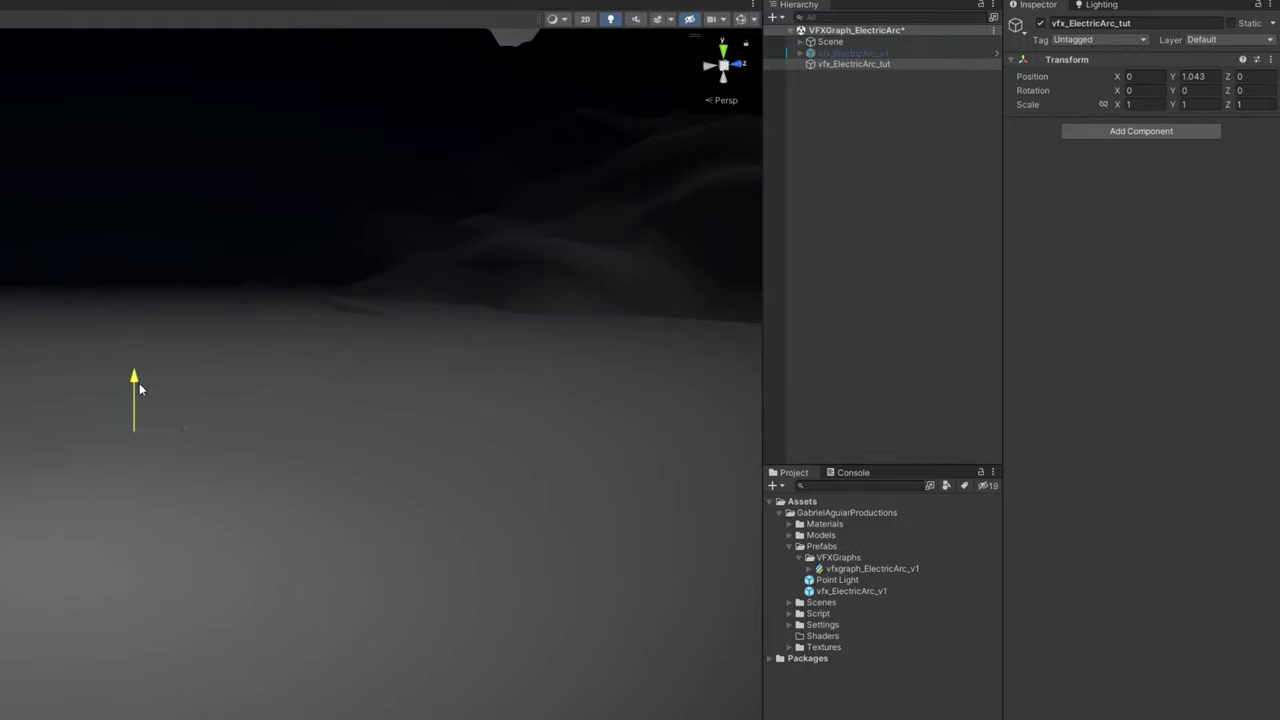
Step: Create a Visual Effect Graph asset named vfxgraph_ElectricArc_tut in the VFXGraphs folder
{"action": "left_click", "coordinate": [852, 560]}
{"action": "right_click", "coordinate": [866, 560]}
{"action": "mouse_move", "coordinate": [1023, 179]}
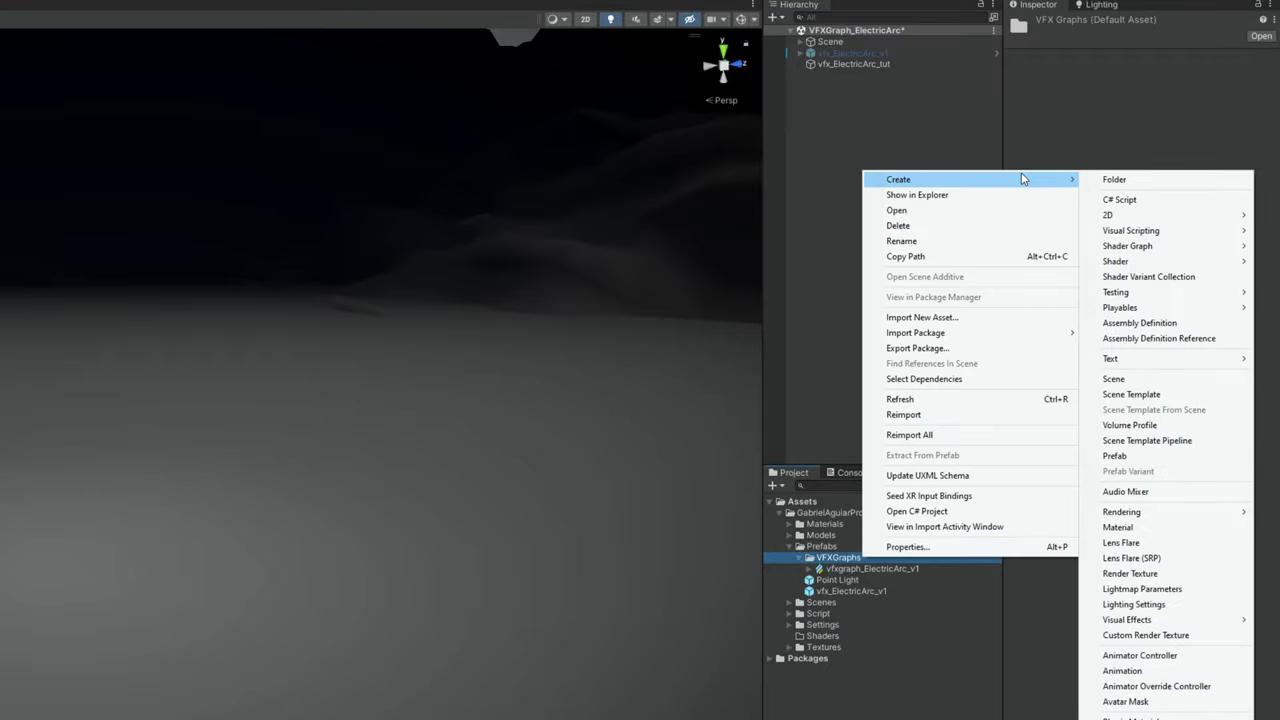
{"action": "mouse_move", "coordinate": [1147, 625]}
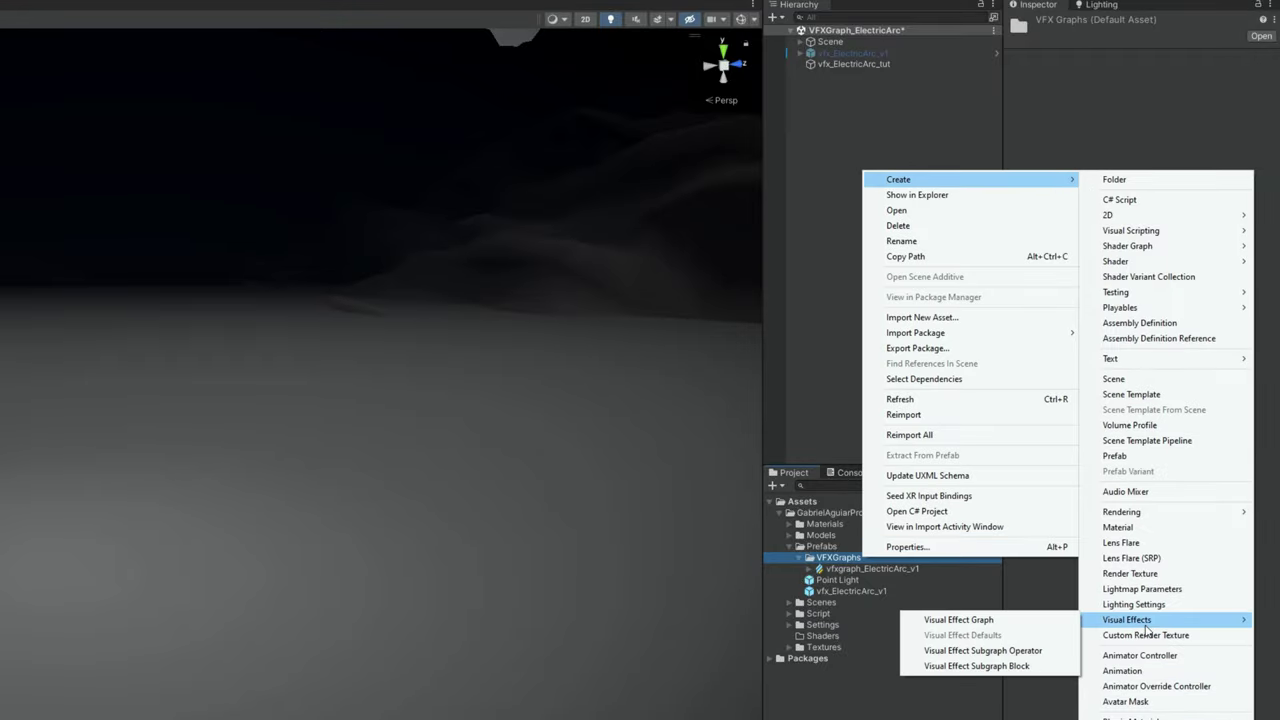
{"action": "left_click", "coordinate": [1003, 622]}
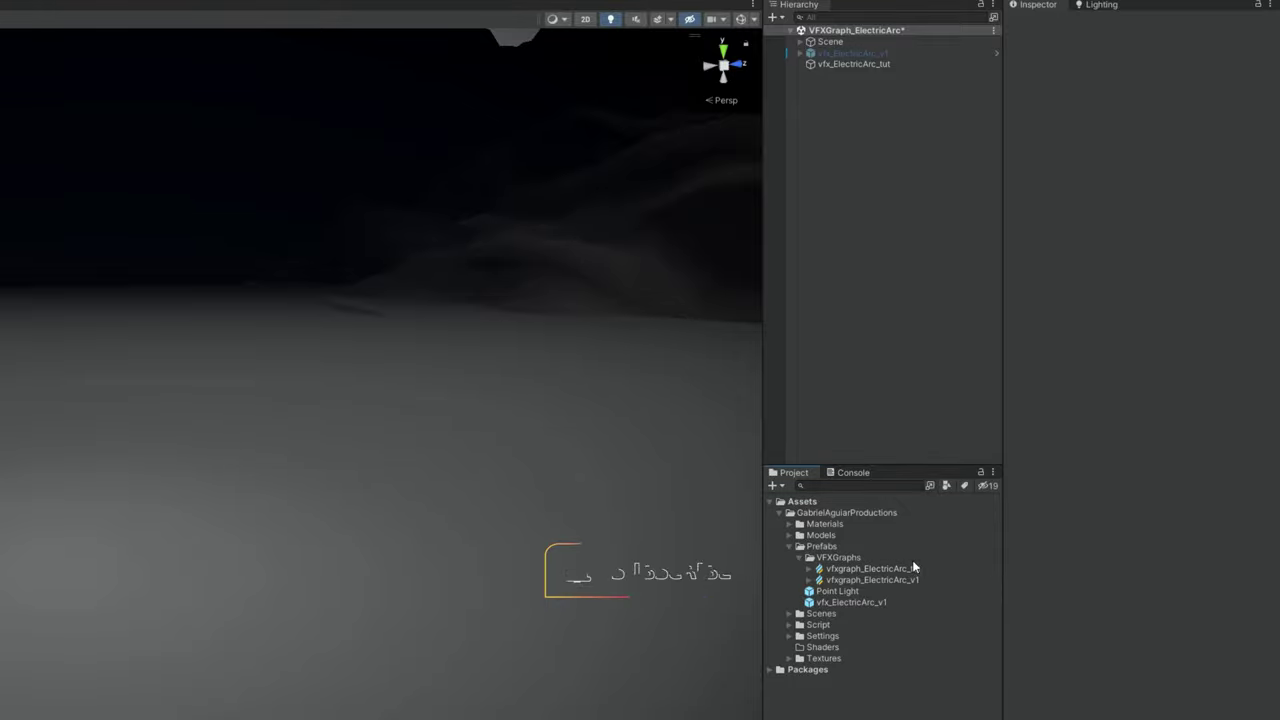
Step: Place vfxgraph_ElectricArc_tut in the scene as a child of vfx_ElectricArc_tut and reset its transform
{"action": "left_click_drag", "start_coordinate": [913, 566], "coordinate": [868, 66]}
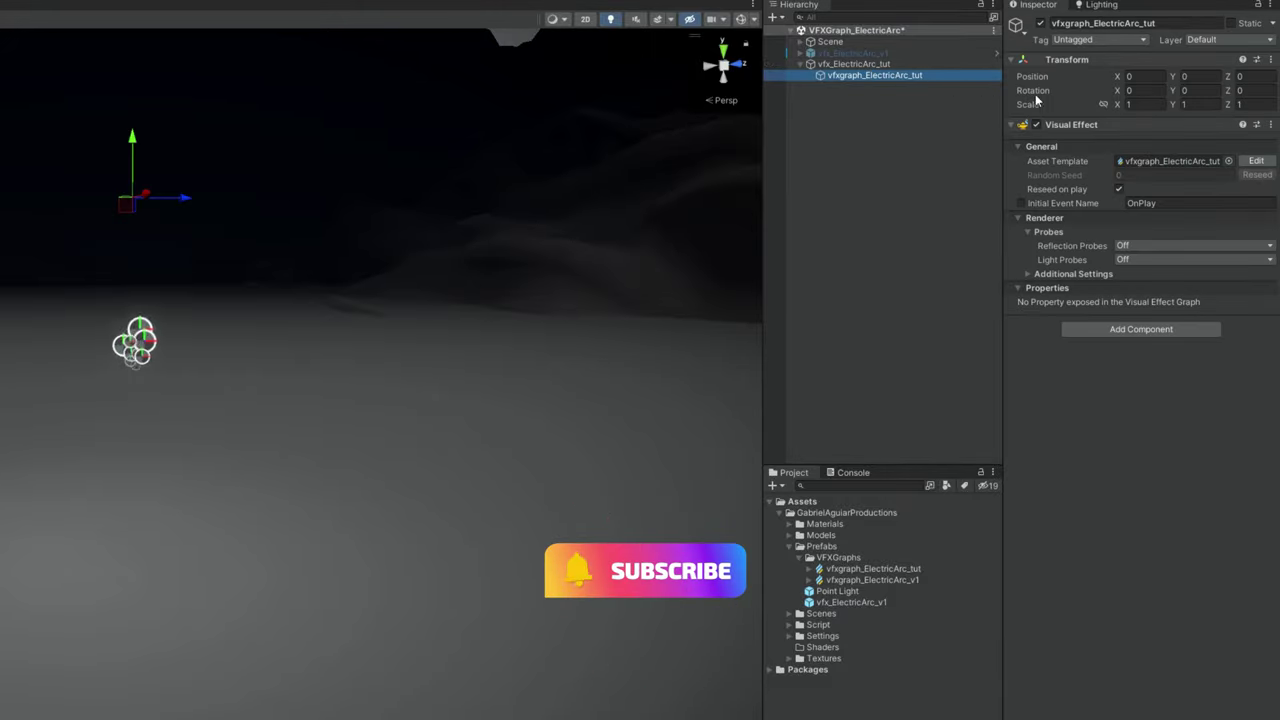
{"action": "left_click", "coordinate": [1270, 59]}
{"action": "left_click", "coordinate": [1224, 76]}
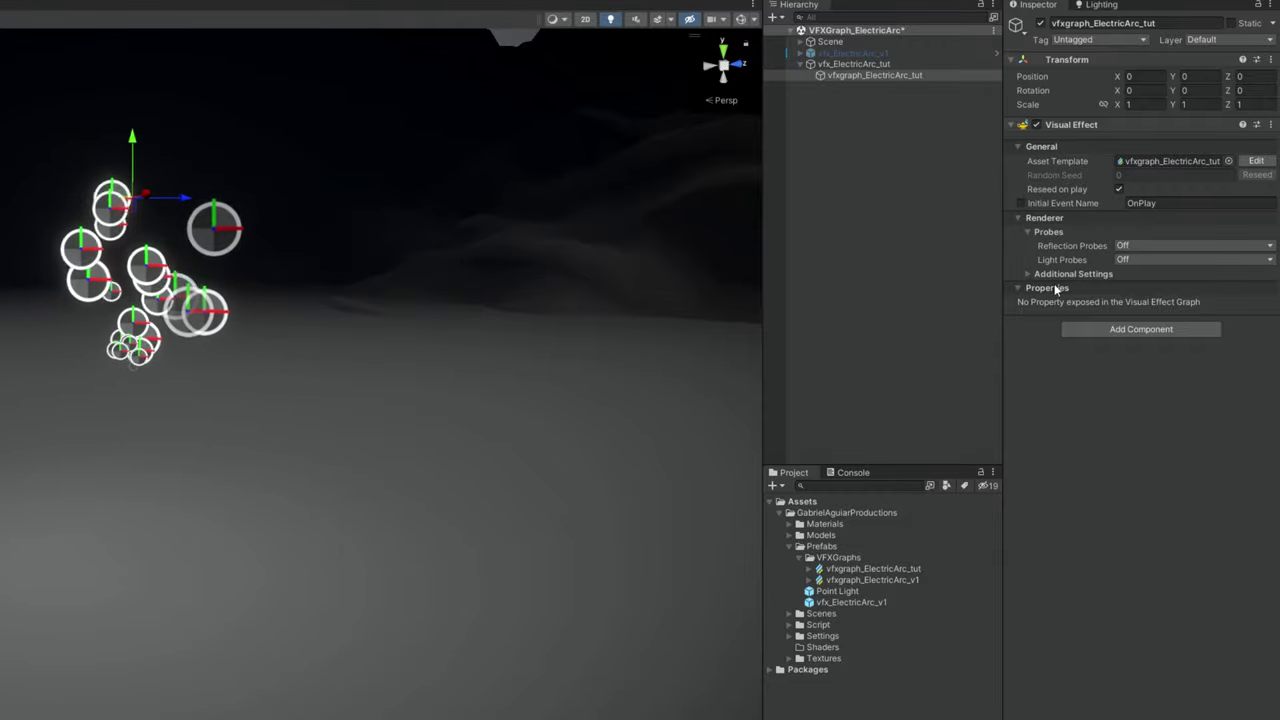
Step: Open vfxgraph_ElectricArc_tut for editing and dock its graph window beside the Scene view, widened for working
{"action": "left_click", "coordinate": [1256, 160]}
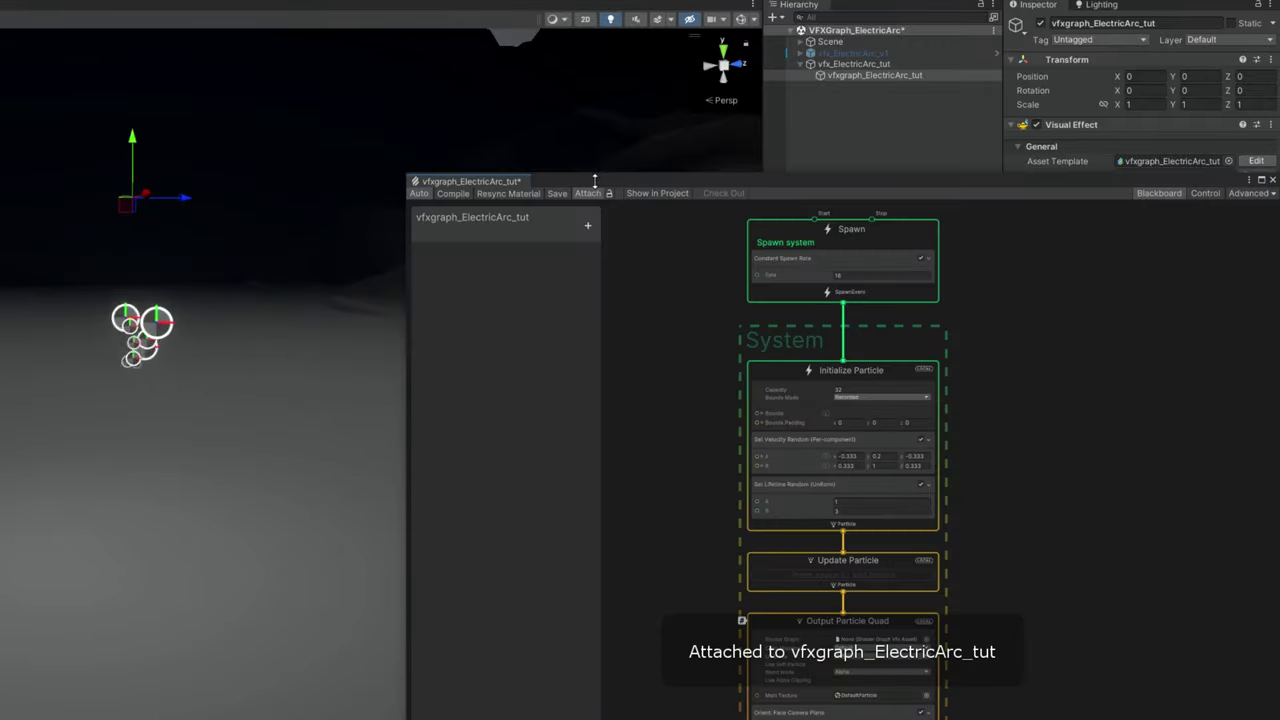
{"action": "left_click_drag", "start_coordinate": [594, 181], "coordinate": [494, 119]}
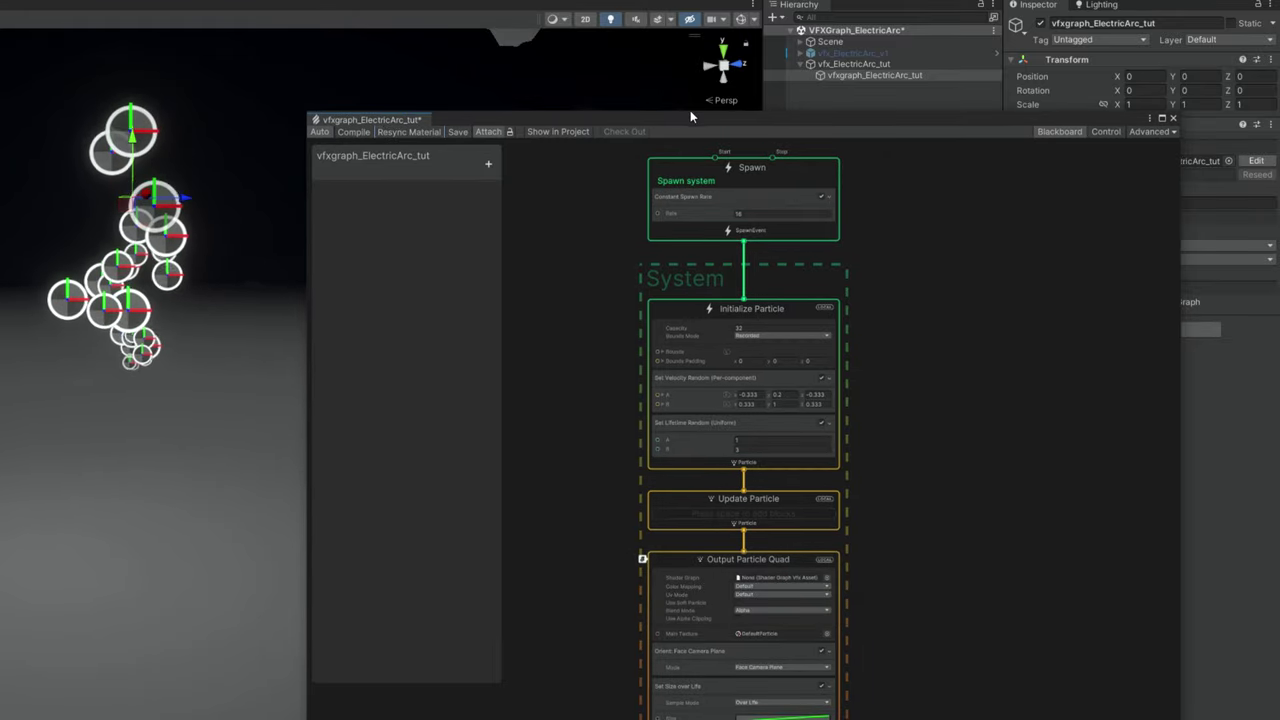
{"action": "left_click_drag", "start_coordinate": [349, 120], "coordinate": [754, 102]}
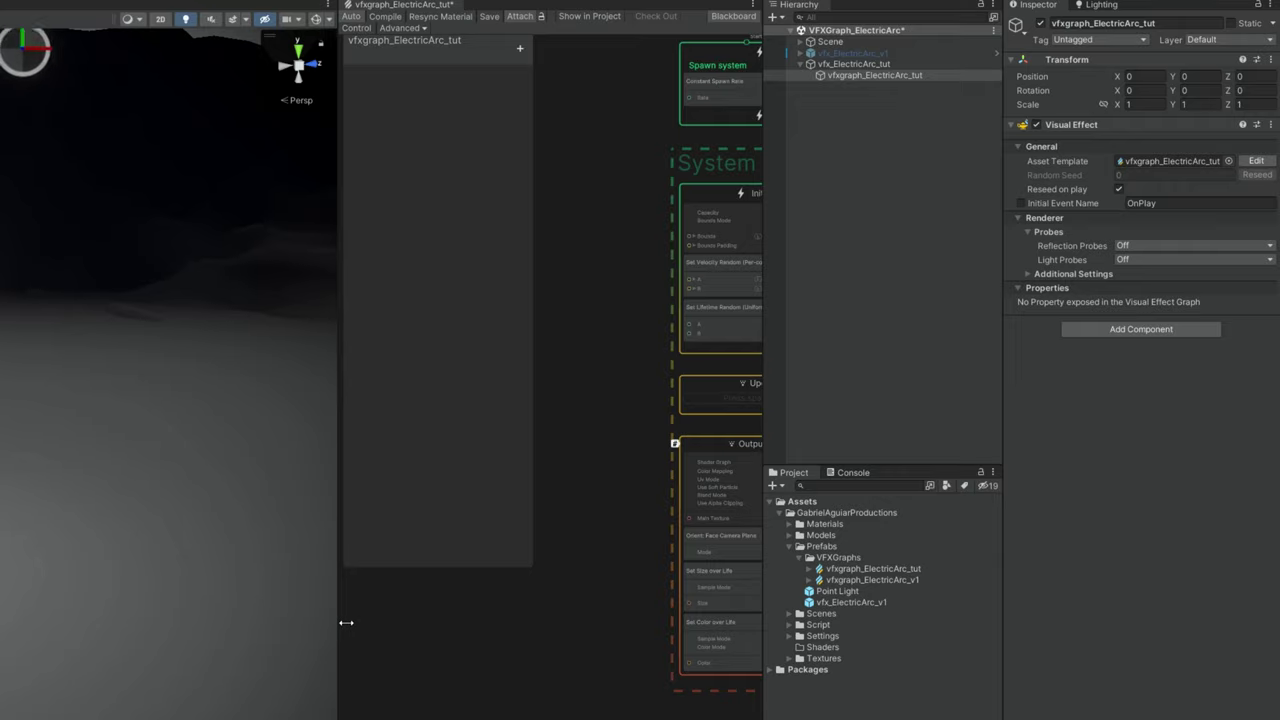
{"action": "left_click_drag", "start_coordinate": [340, 620], "coordinate": [69, 451]}
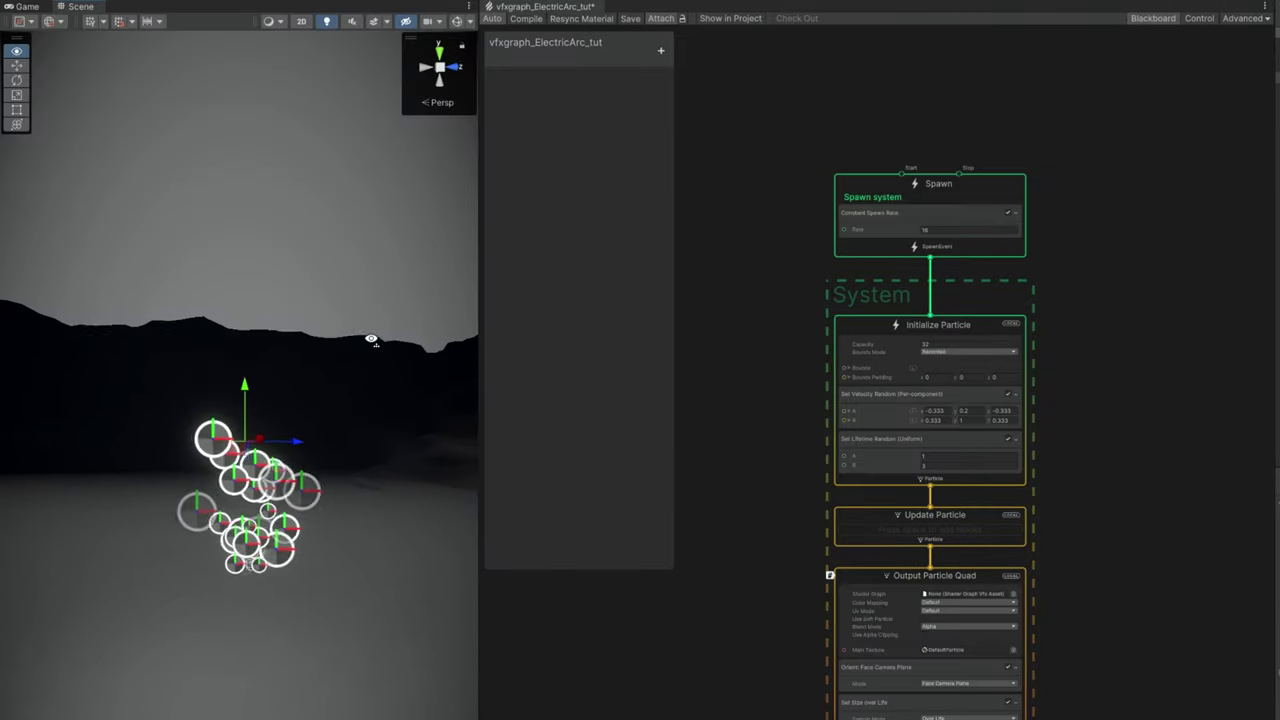
Step: Set the Bounds Mode of Initialize Particle to Manual and select the context to show its bounds in the scene
{"action": "scroll", "coordinate": [368, 390], "scroll_direction": "up", "scroll_amount": 2}
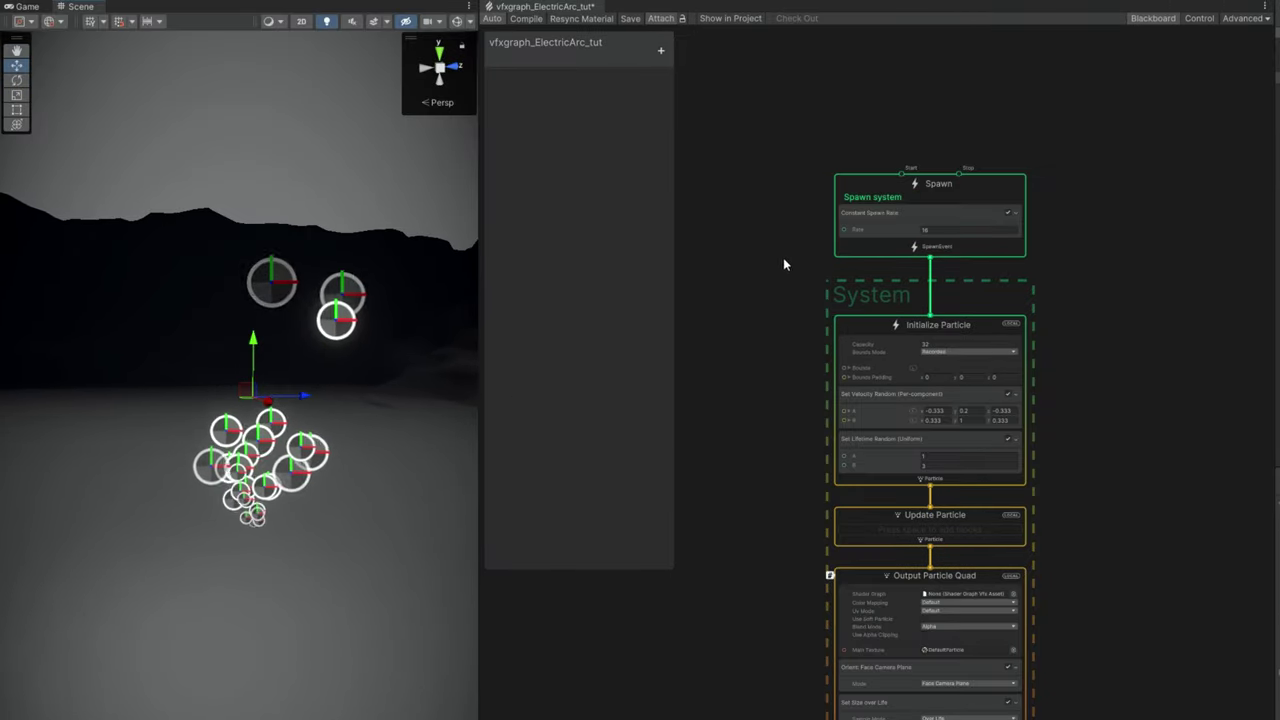
{"action": "scroll", "coordinate": [785, 262], "scroll_direction": "up", "scroll_amount": 3}
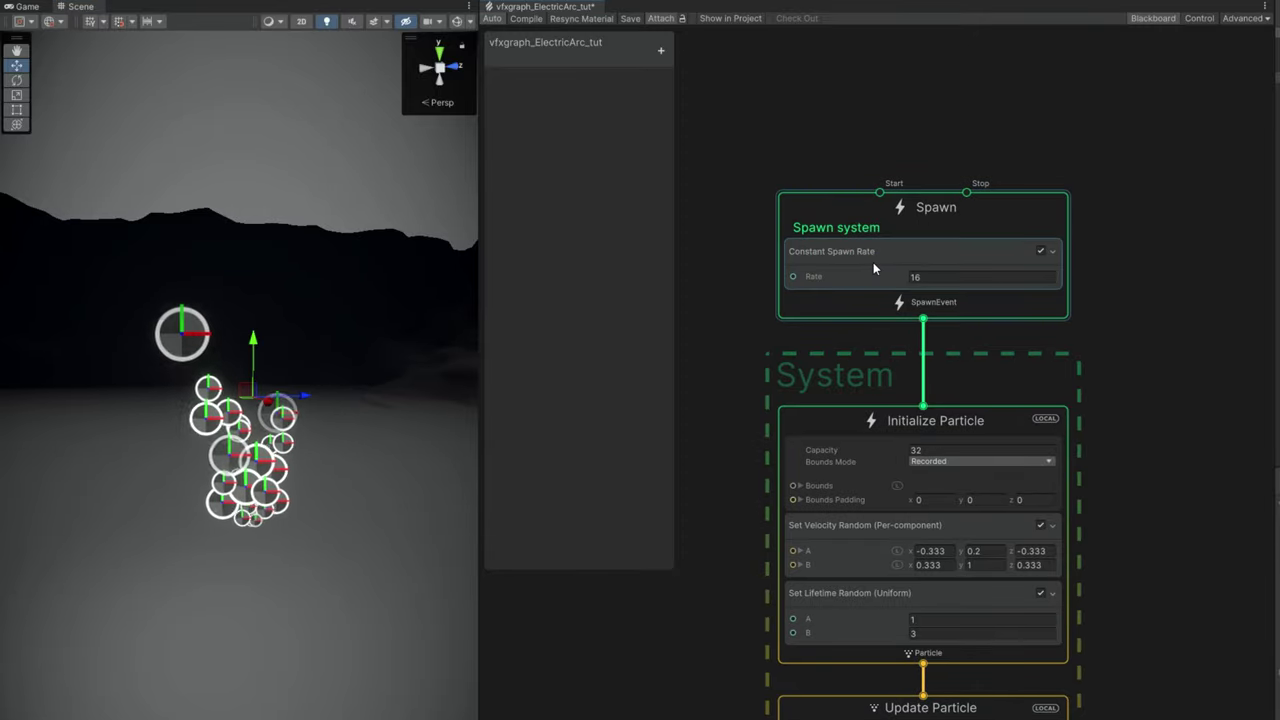
{"action": "middle_click_drag", "start_coordinate": [842, 356], "coordinate": [877, 266]}
{"action": "left_click", "coordinate": [933, 332]}
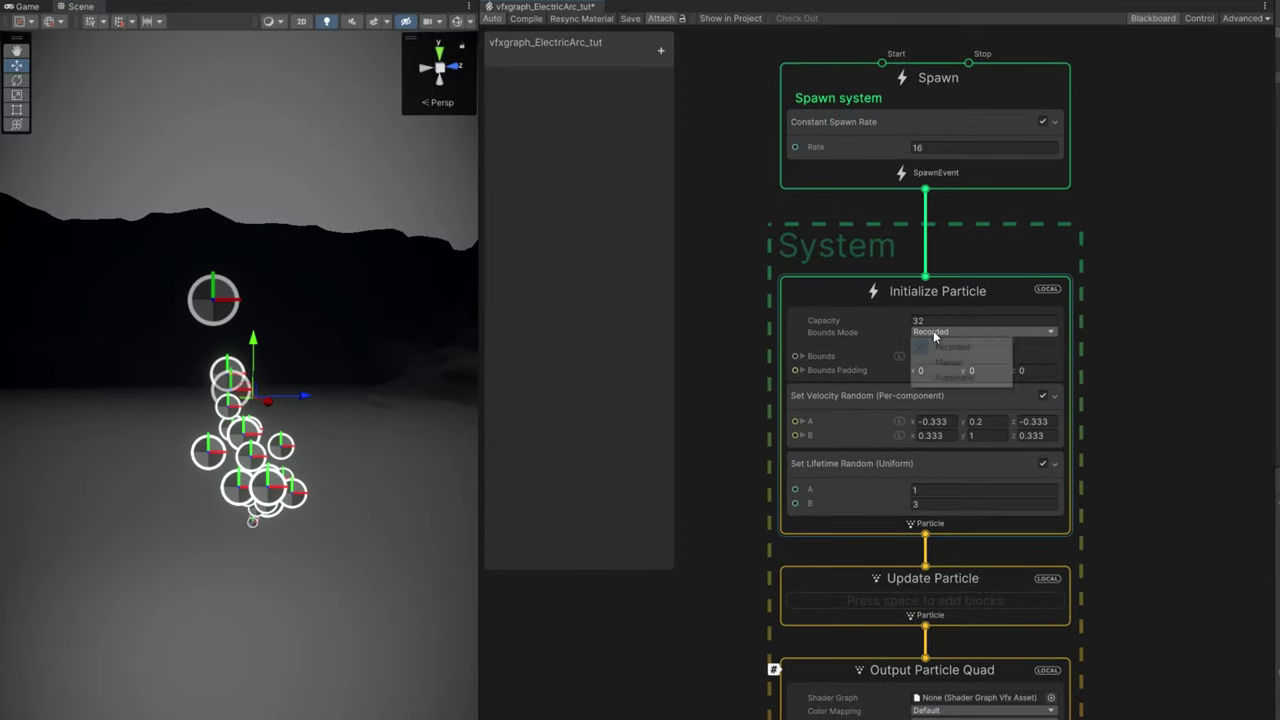
{"action": "left_click", "coordinate": [950, 363]}
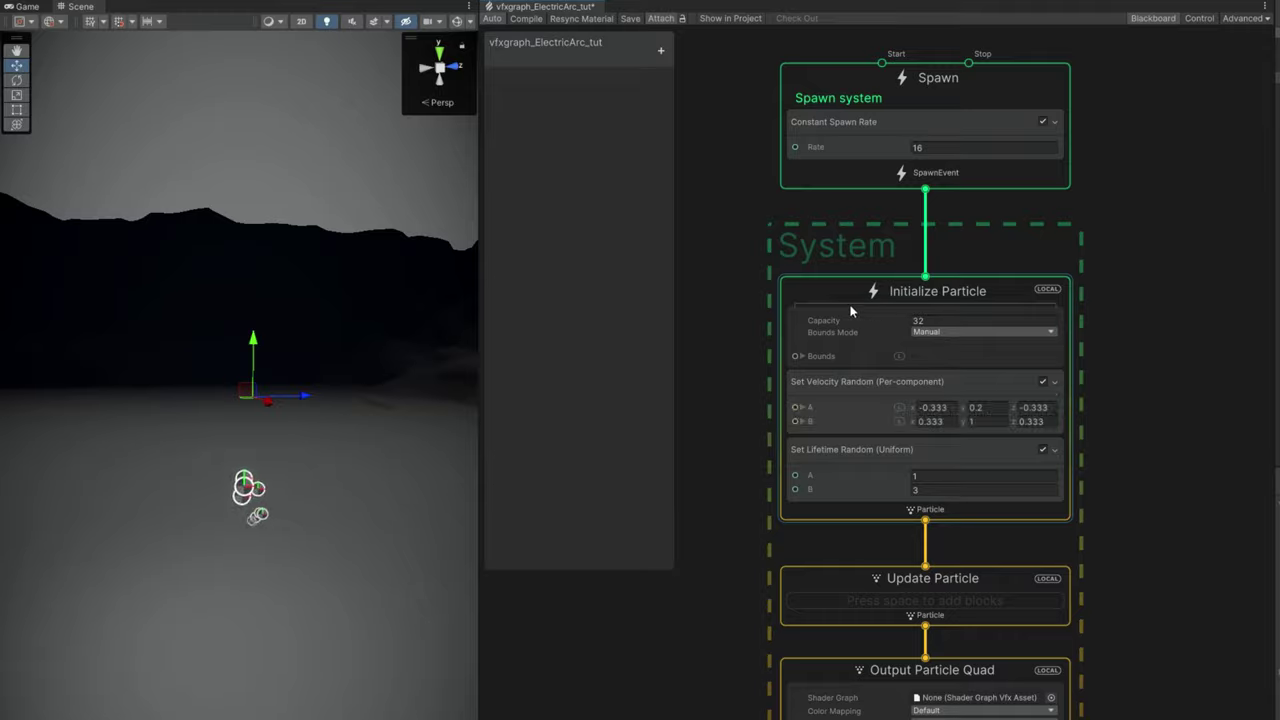
{"action": "left_click", "coordinate": [835, 338]}
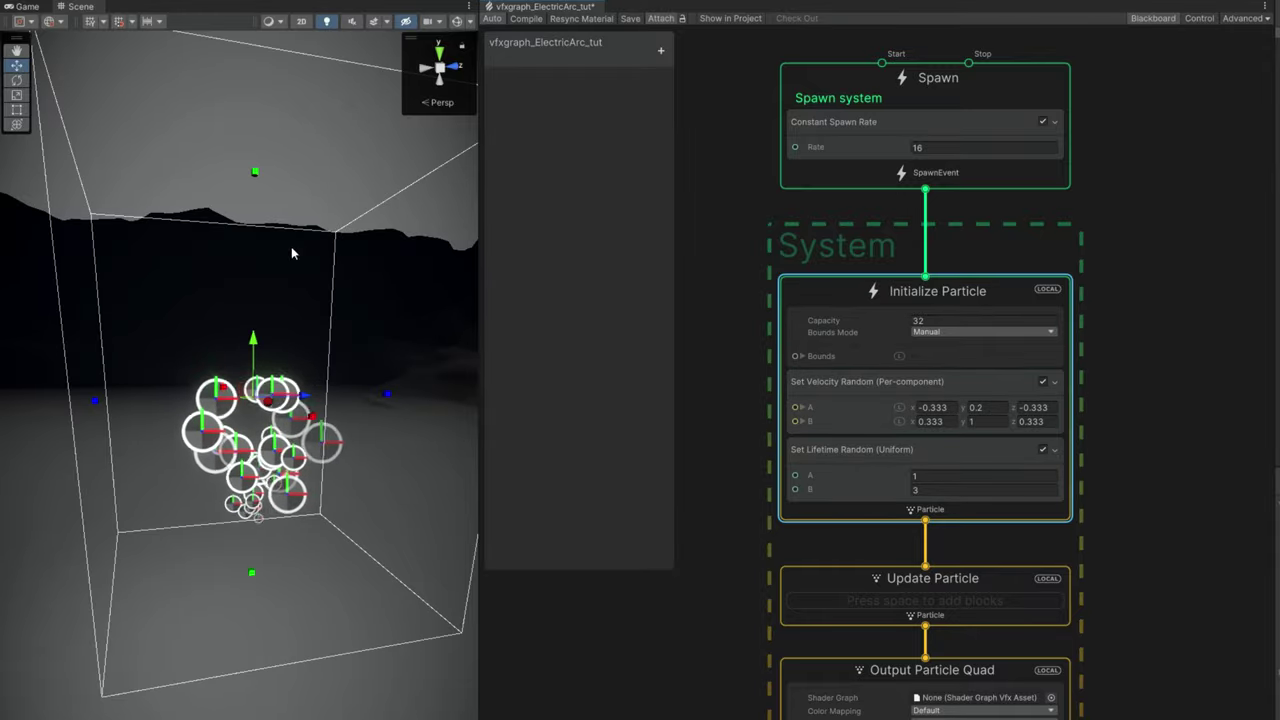
Step: Replace the Constant Spawn Rate block in the Spawn context with a Single Burst block
{"action": "left_click", "coordinate": [871, 92]}
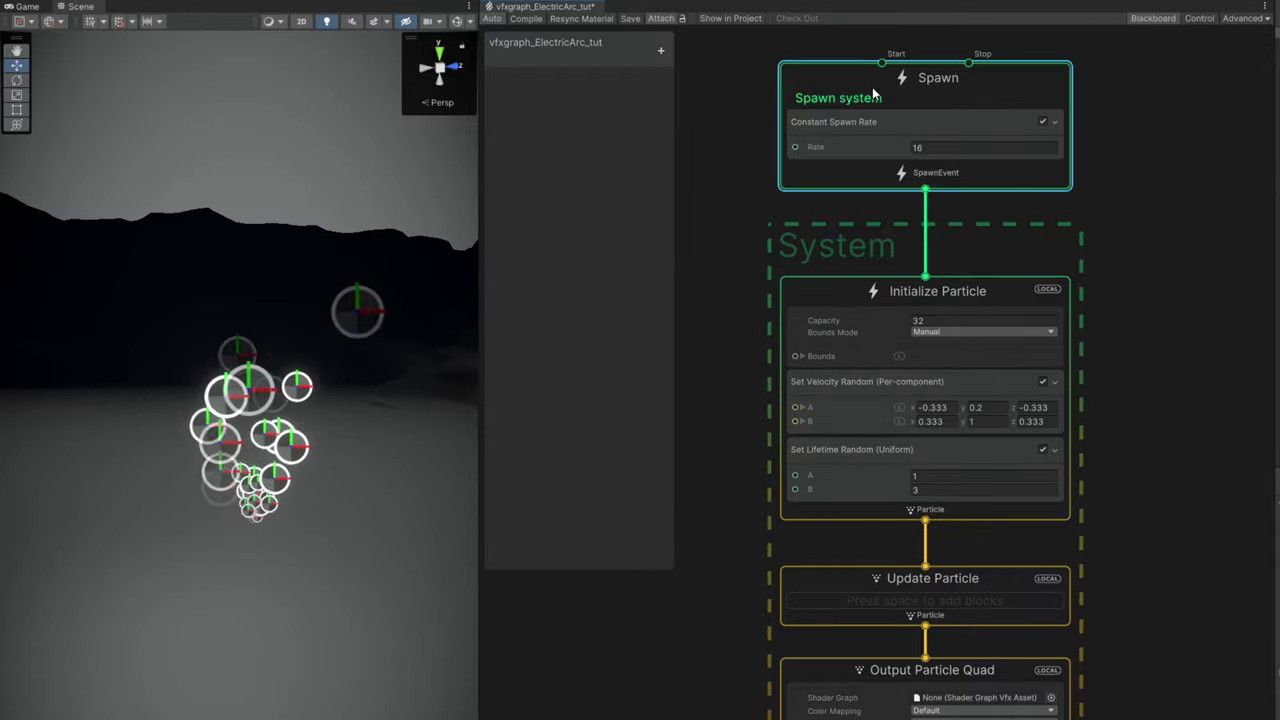
{"action": "left_click", "coordinate": [856, 134]}
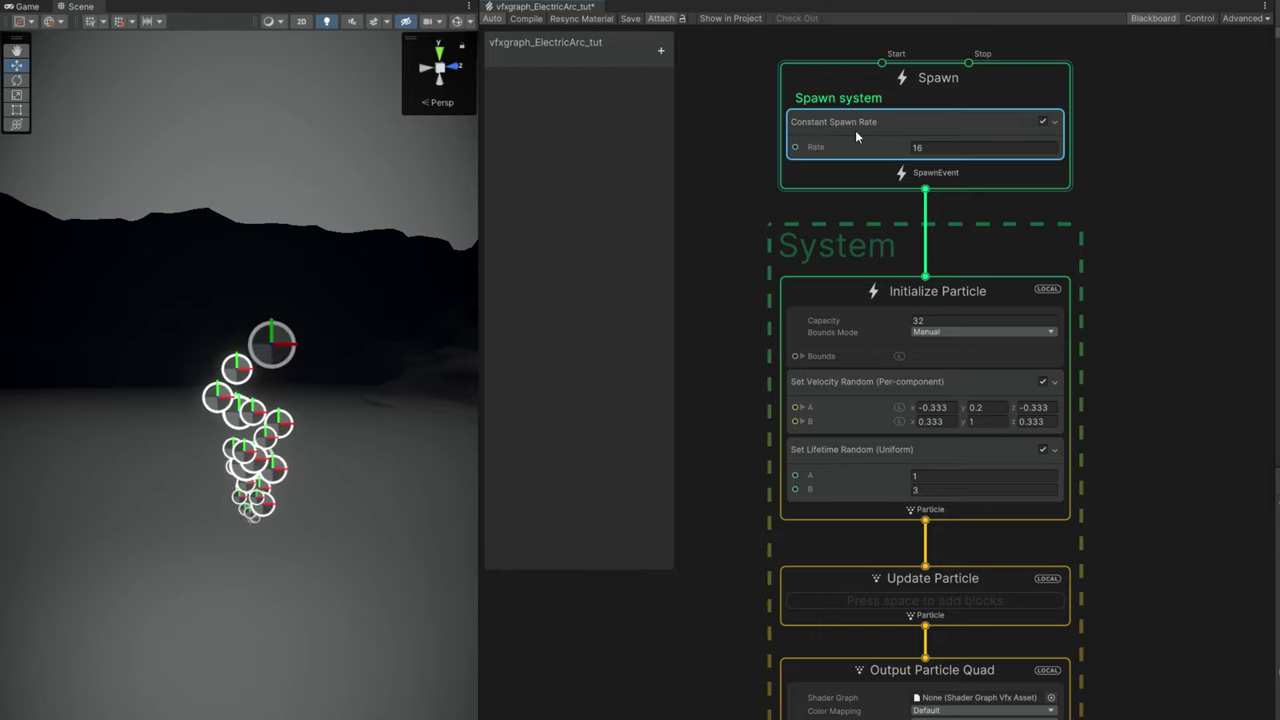
{"action": "key", "text": "Delete"}
{"action": "key", "text": "space"}
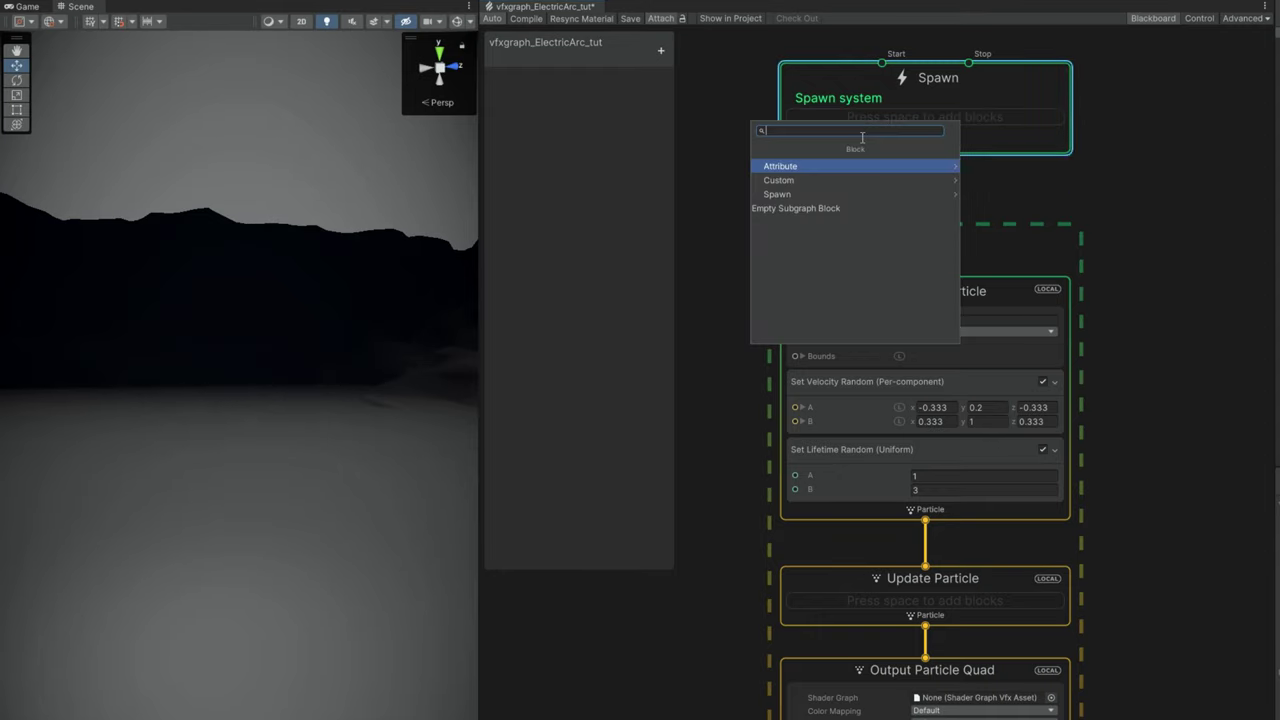
{"action": "type", "text": "single"}
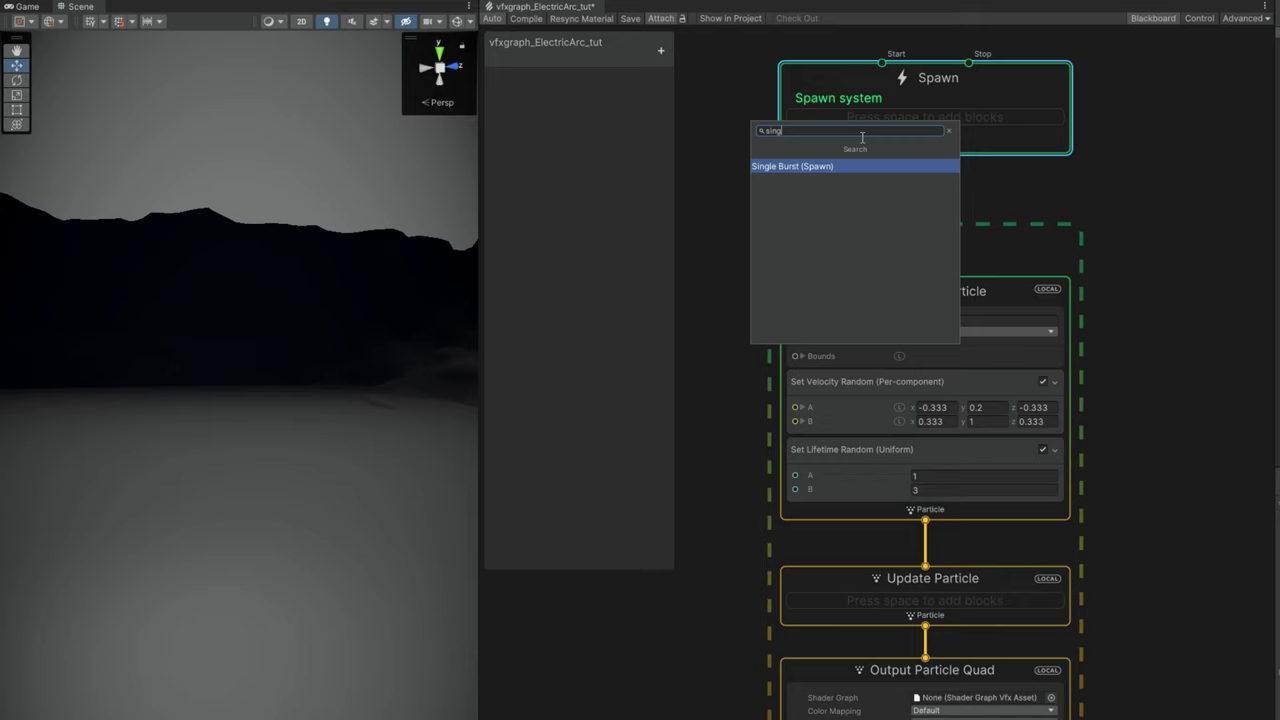
{"action": "key", "text": "Return"}
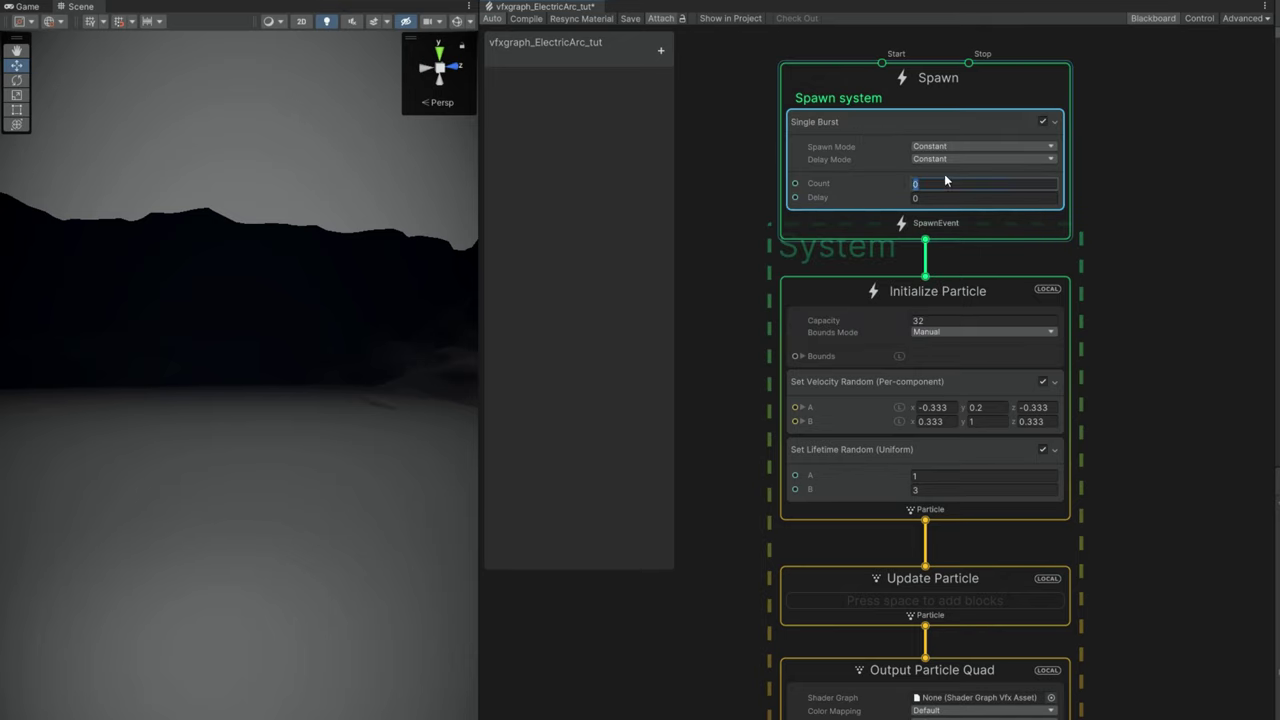
Step: Set the Single Burst count to 100 and move the Spawn context up, clear of the particle system
{"action": "left_click", "coordinate": [944, 182]}
{"action": "left_click", "coordinate": [846, 285]}
{"action": "left_click_drag", "start_coordinate": [871, 88], "coordinate": [871, 40]}
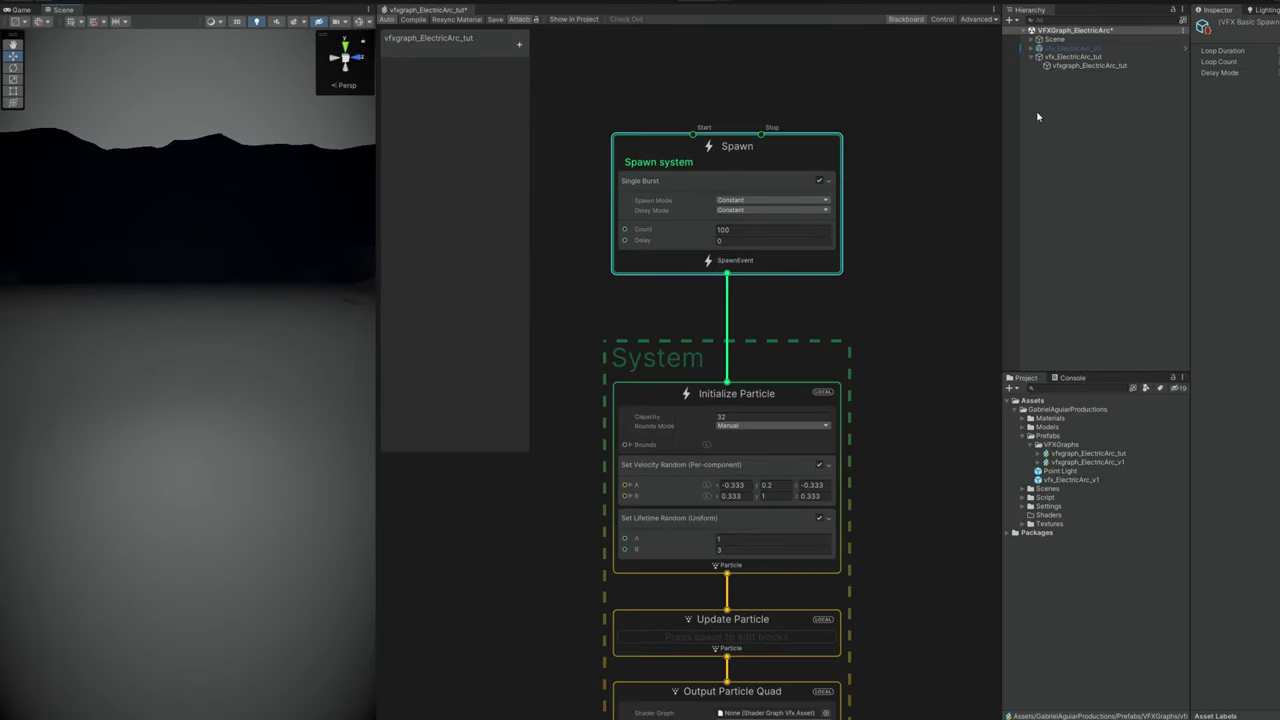
Step: Play the vfxgraph_ElectricArc_tut effect in the scene and set the Initialize Particle capacity to 150
{"action": "left_click", "coordinate": [1100, 66]}
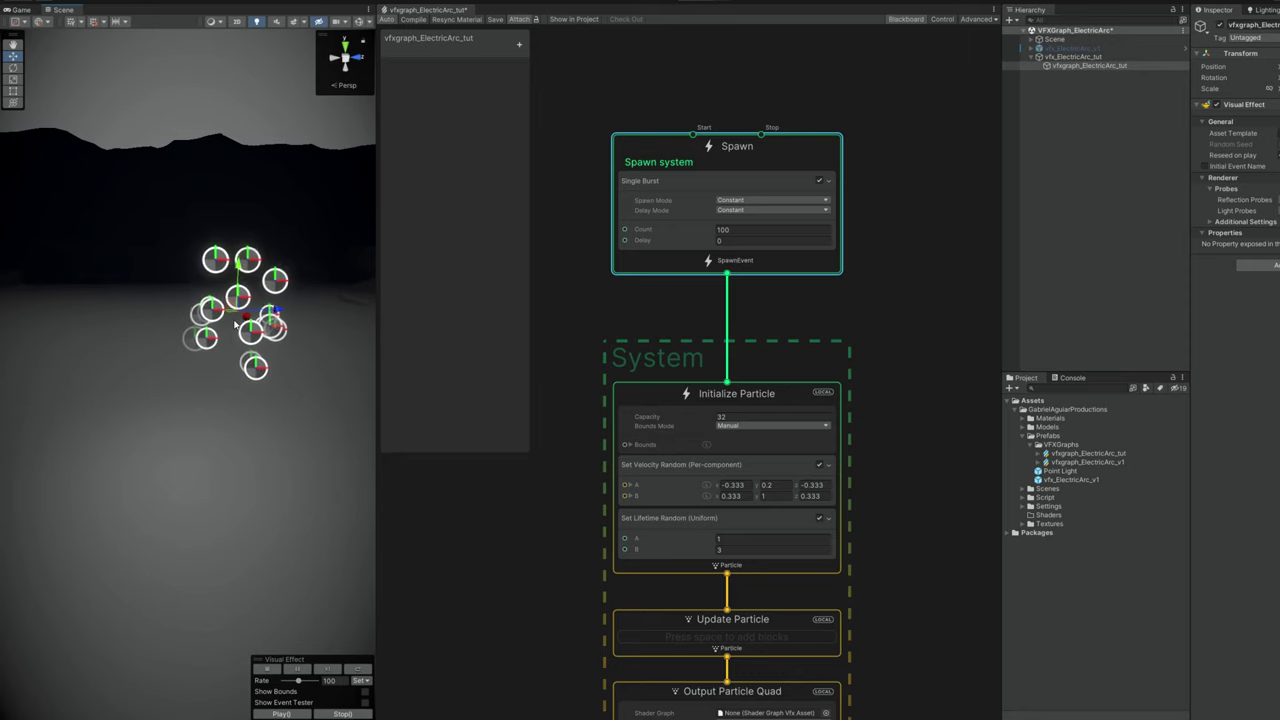
{"action": "left_click", "coordinate": [283, 714]}
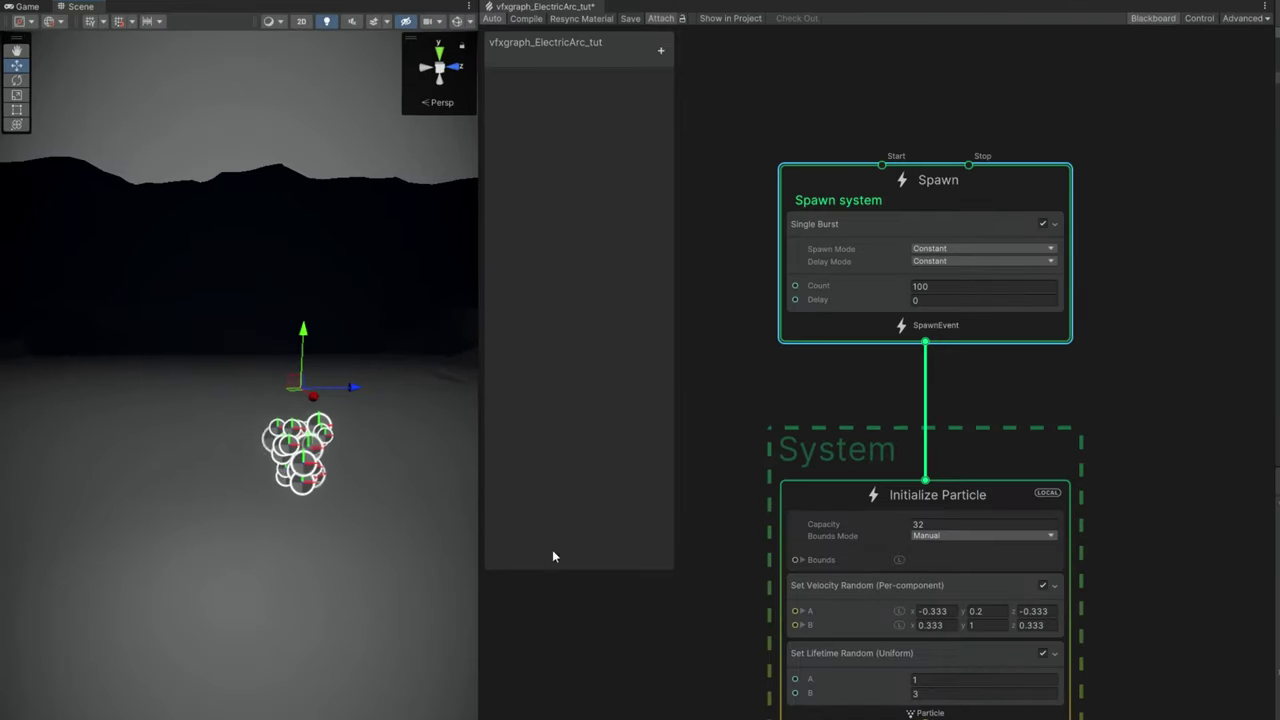
{"action": "middle_click_drag", "start_coordinate": [990, 497], "coordinate": [1021, 397]}
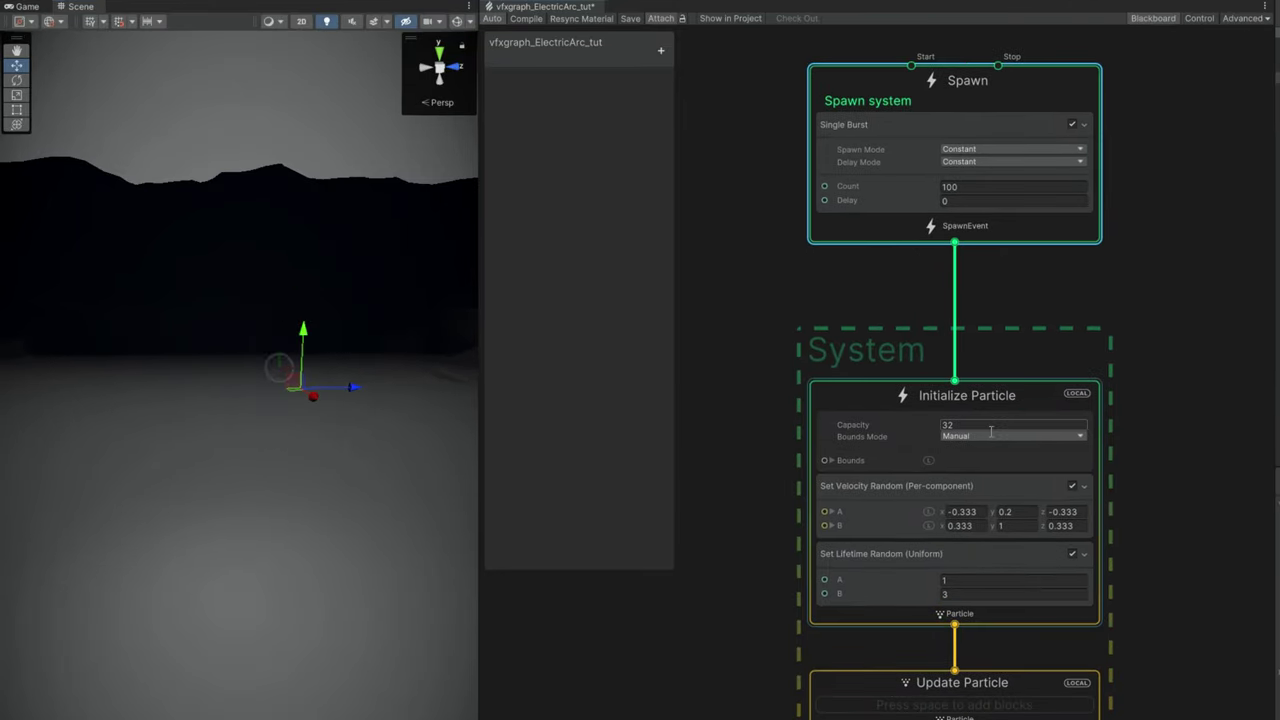
{"action": "left_click", "coordinate": [991, 431]}
{"action": "type", "text": "15"}
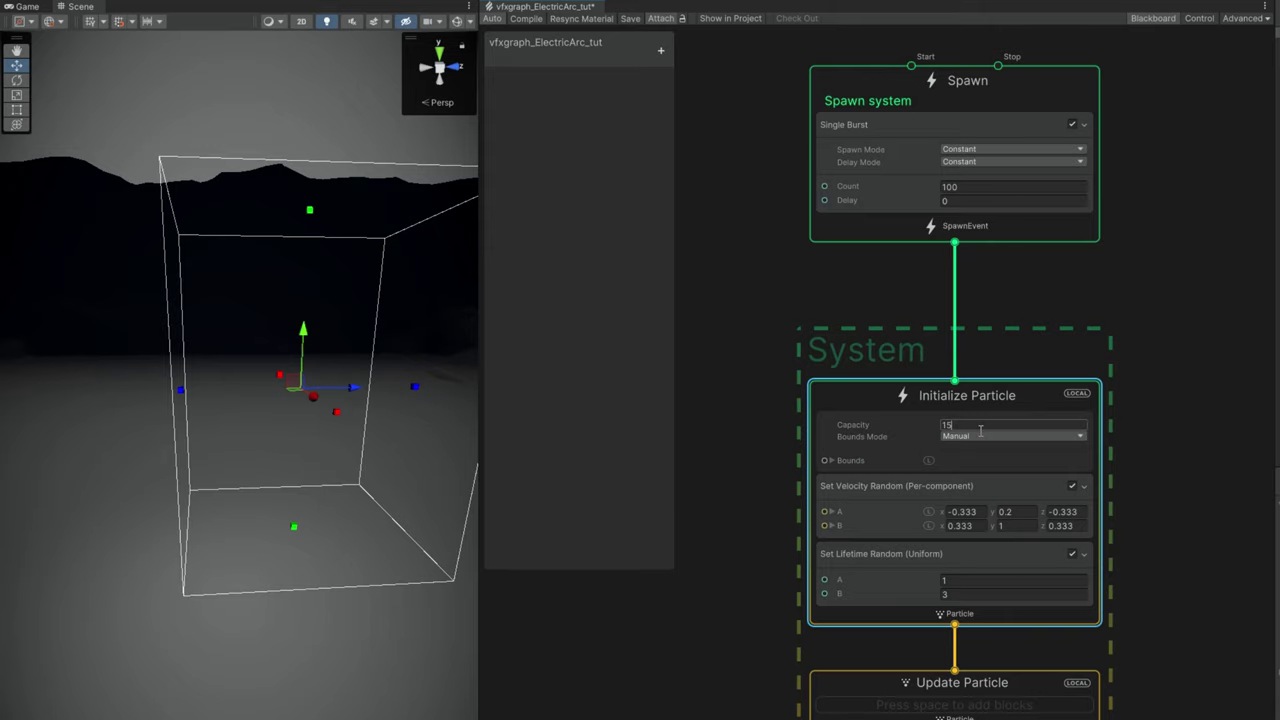
{"action": "type", "text": "0"}
{"action": "key", "text": "Return"}
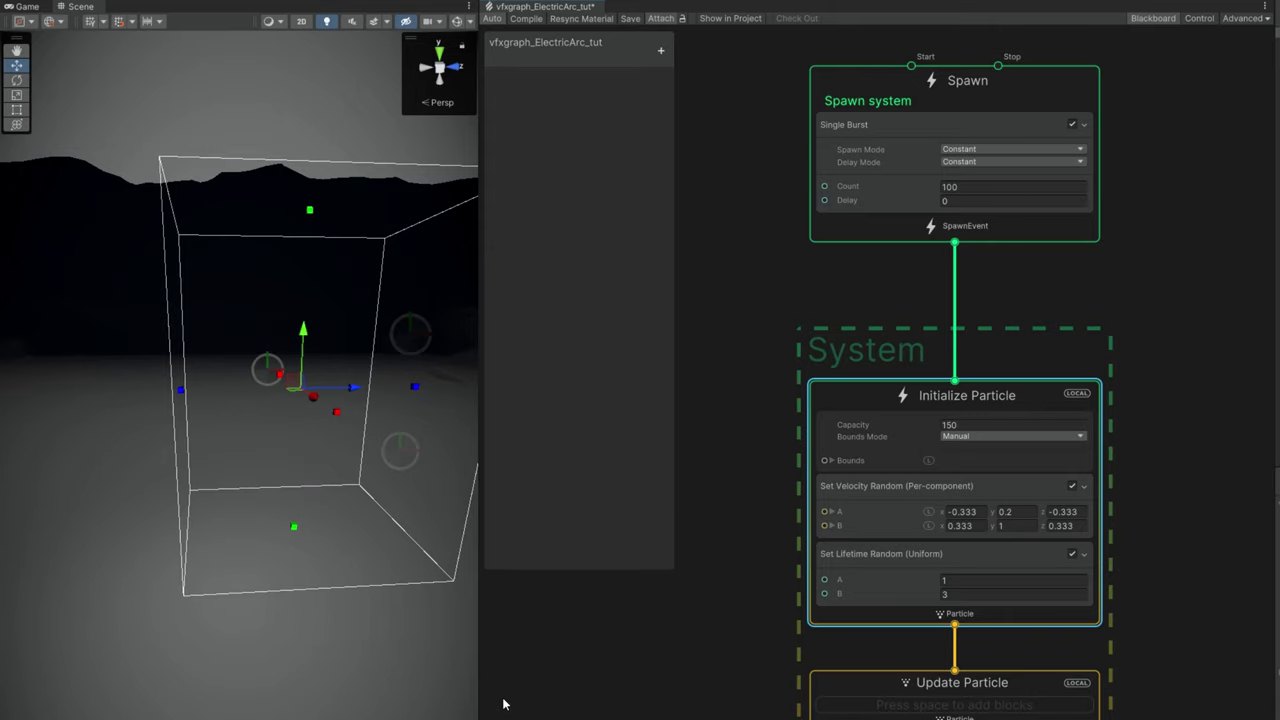
Step: Delete the Set Velocity Random and Set Lifetime Random blocks from the Initialize Particle context
{"action": "middle_click_drag", "start_coordinate": [589, 719], "coordinate": [609, 683]}
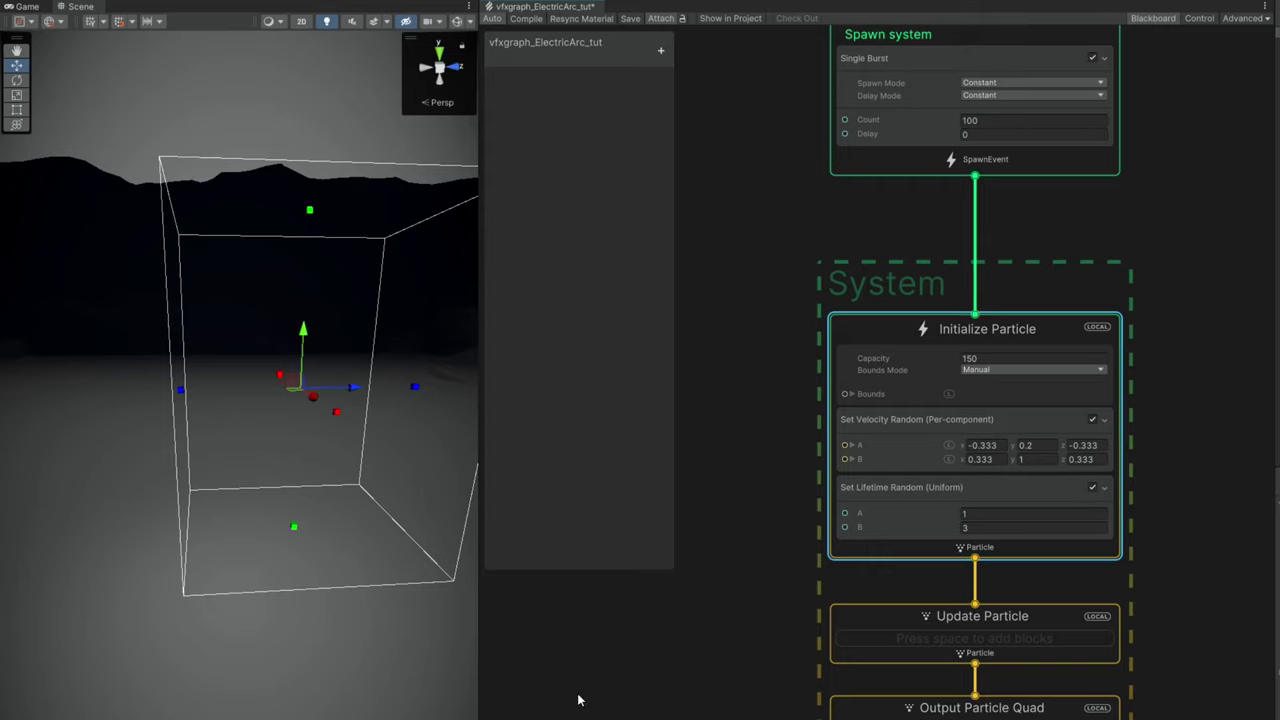
{"action": "left_click", "coordinate": [923, 453]}
{"action": "key", "text": "Delete"}
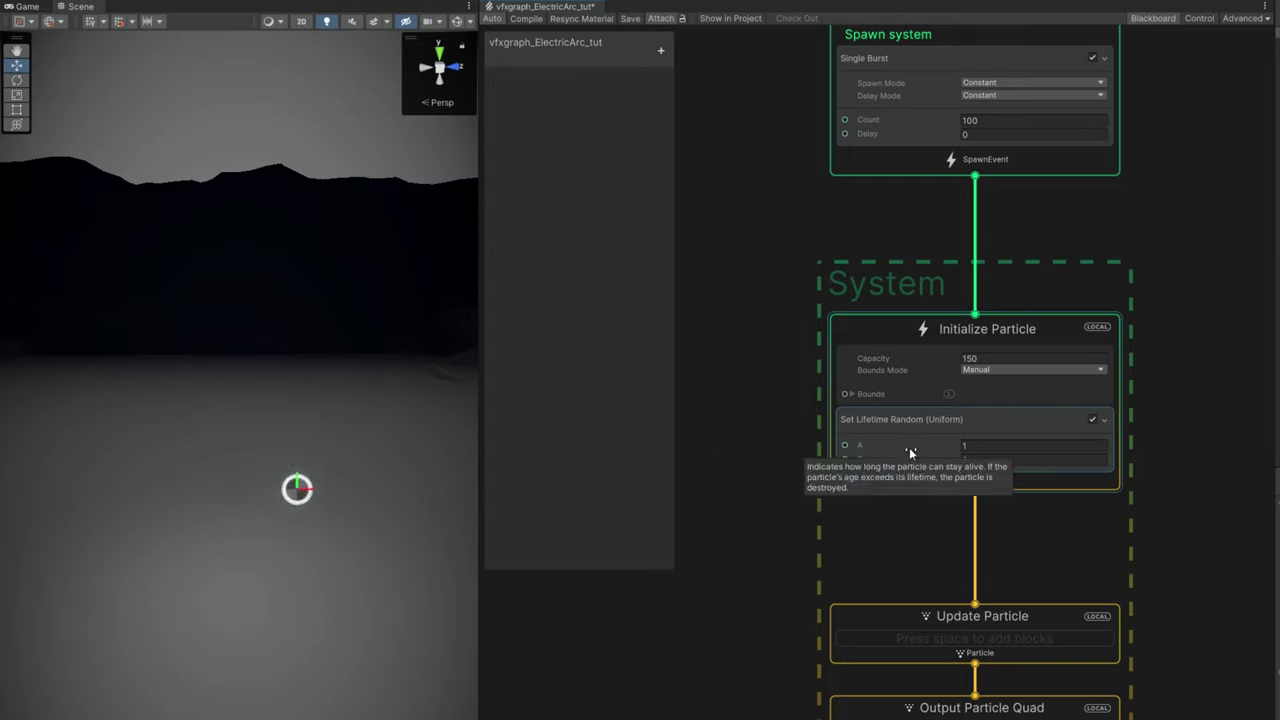
{"action": "left_click", "coordinate": [903, 419]}
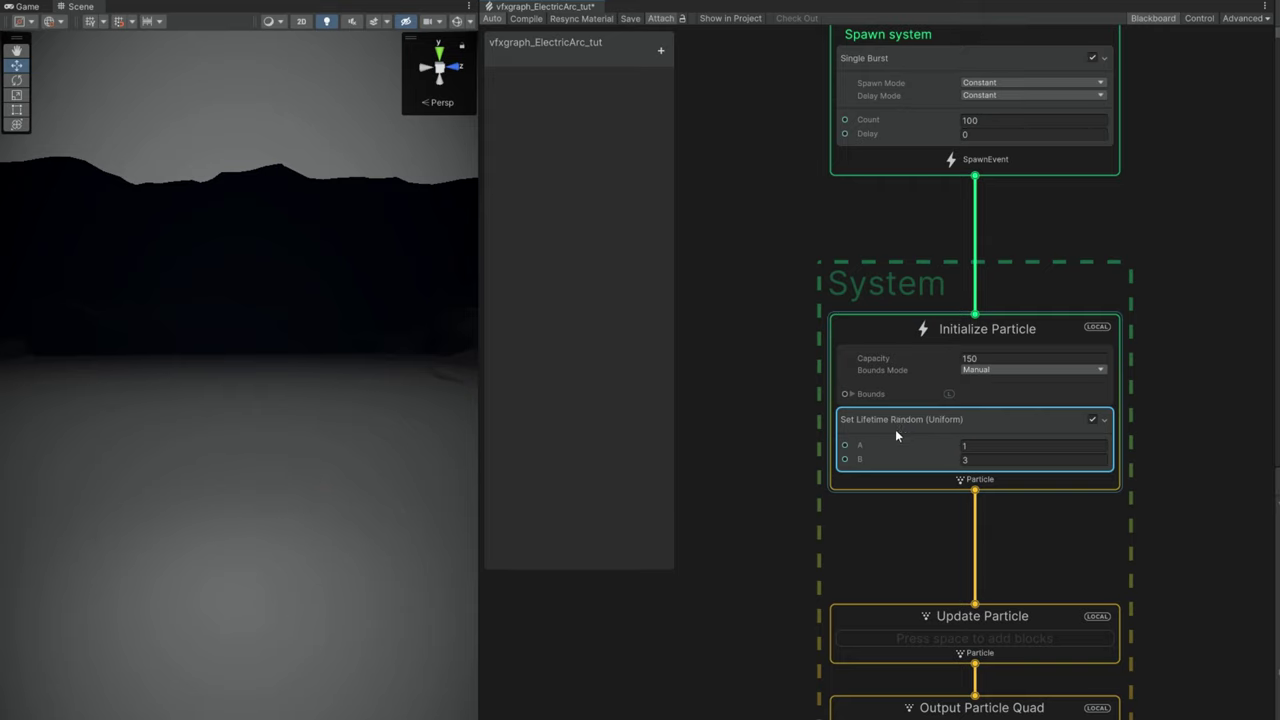
{"action": "key", "text": "Delete"}
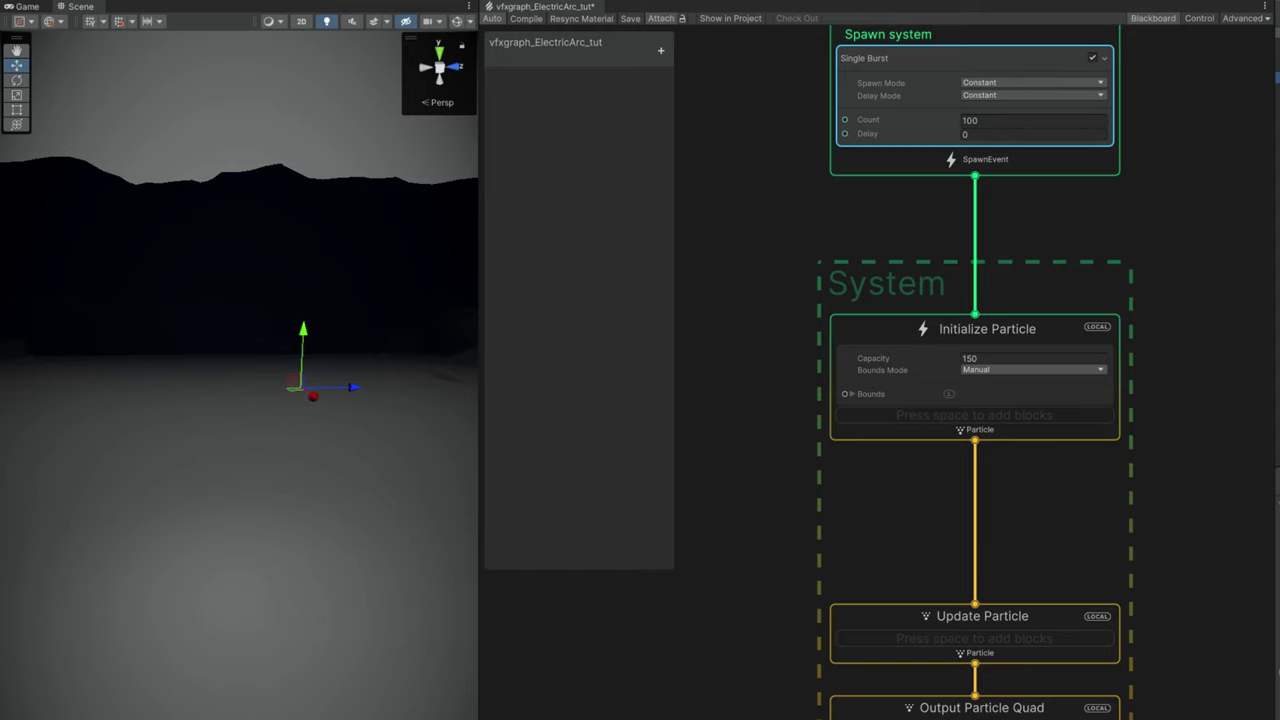
Step: Add a Set Custom Attribute block to Initialize Particle and name its attribute Progress
{"action": "left_click", "coordinate": [845, 509]}
{"action": "middle_click_drag", "start_coordinate": [788, 483], "coordinate": [903, 521]}
{"action": "left_click", "coordinate": [998, 457]}
{"action": "key", "text": "space"}
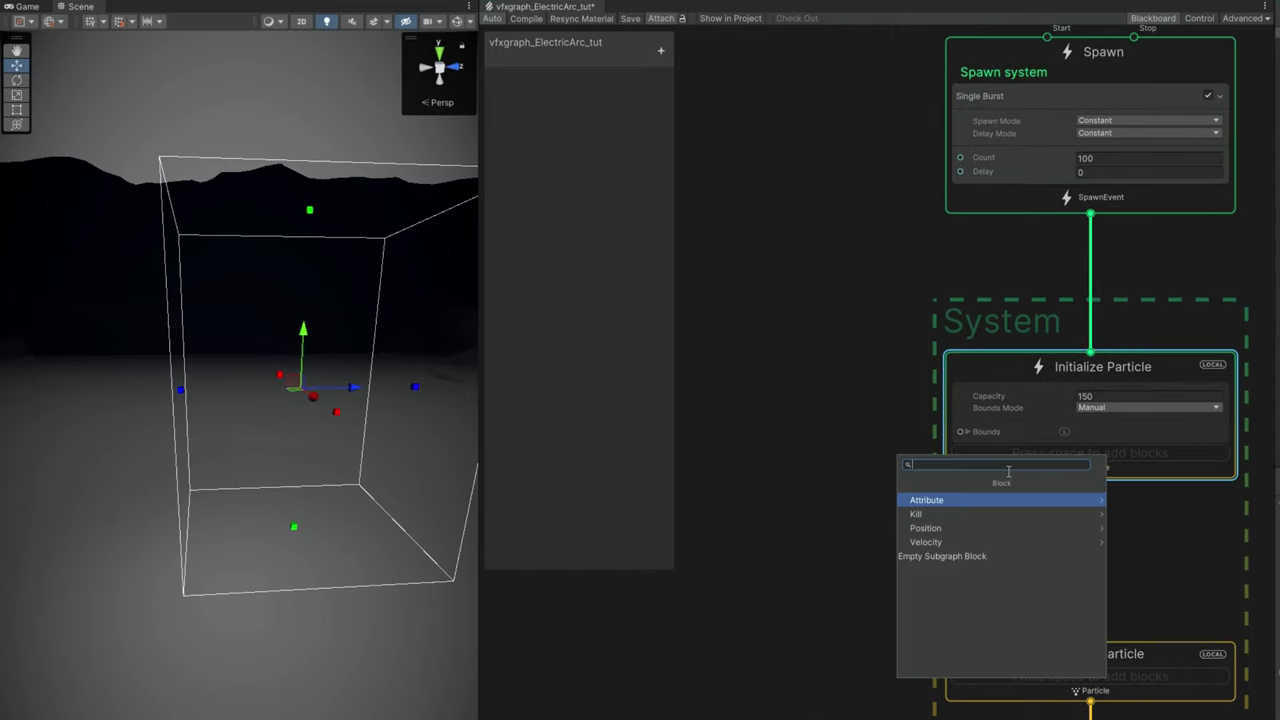
{"action": "type", "text": "set cu"}
{"action": "key", "text": "Return"}
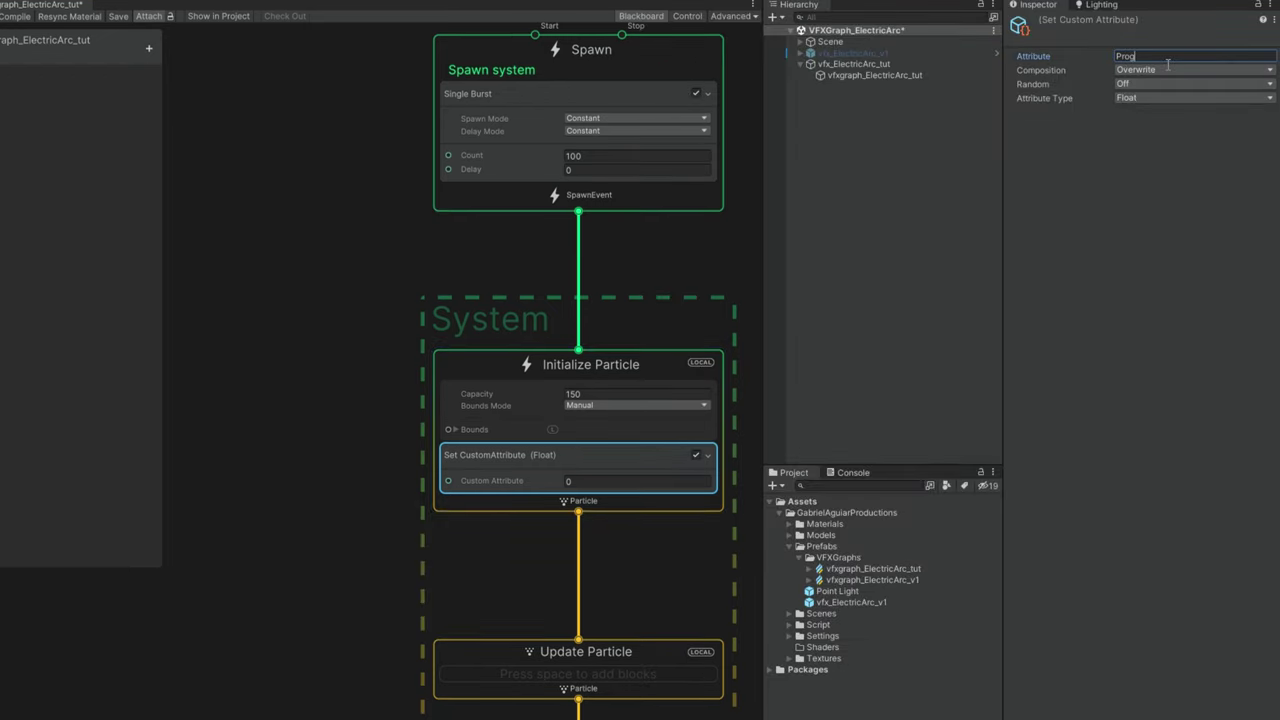
{"action": "key", "text": "Return"}
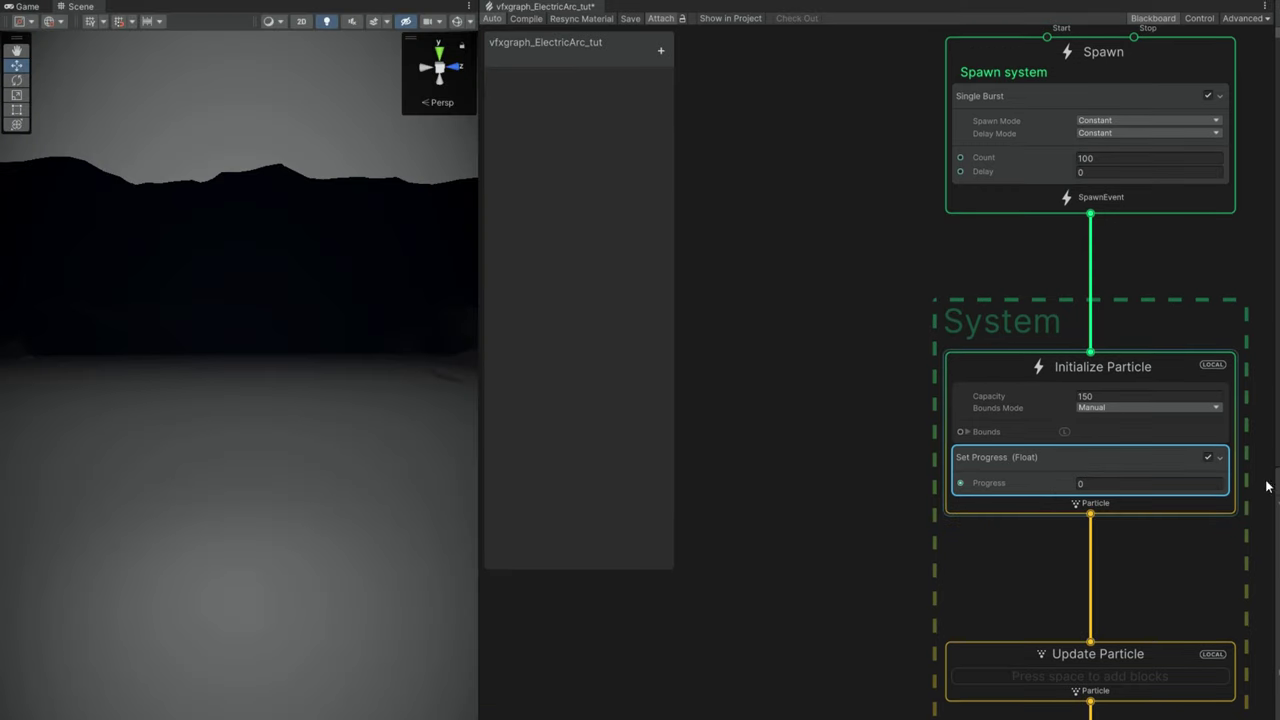
Step: Add a Get Attribute: spawnIndex node in the empty graph area beside Initialize Particle, making room by widening the graph view
{"action": "middle_click_drag", "start_coordinate": [860, 373], "coordinate": [860, 337]}
{"action": "scroll", "coordinate": [886, 394], "scroll_direction": "up", "scroll_amount": 1}
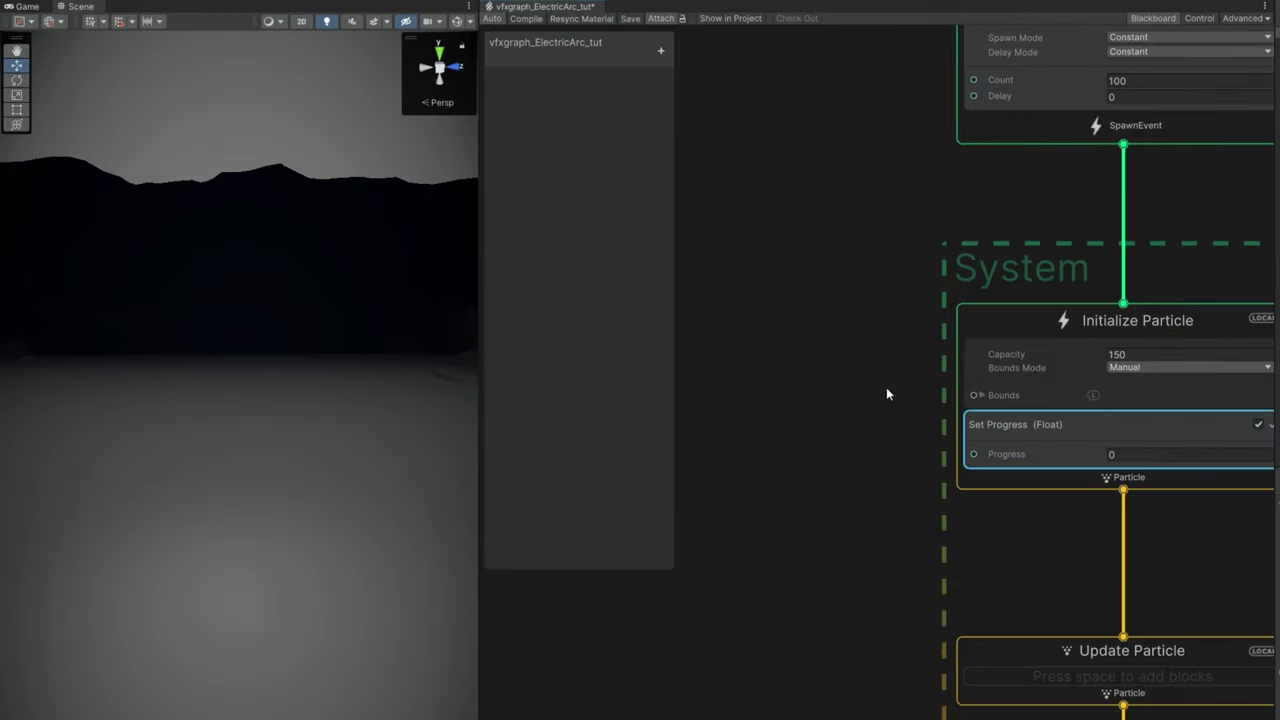
{"action": "left_click_drag", "start_coordinate": [485, 622], "coordinate": [263, 622]}
{"action": "middle_click_drag", "start_coordinate": [617, 463], "coordinate": [809, 463]}
{"action": "key", "text": "space"}
{"action": "type", "text": "att"}
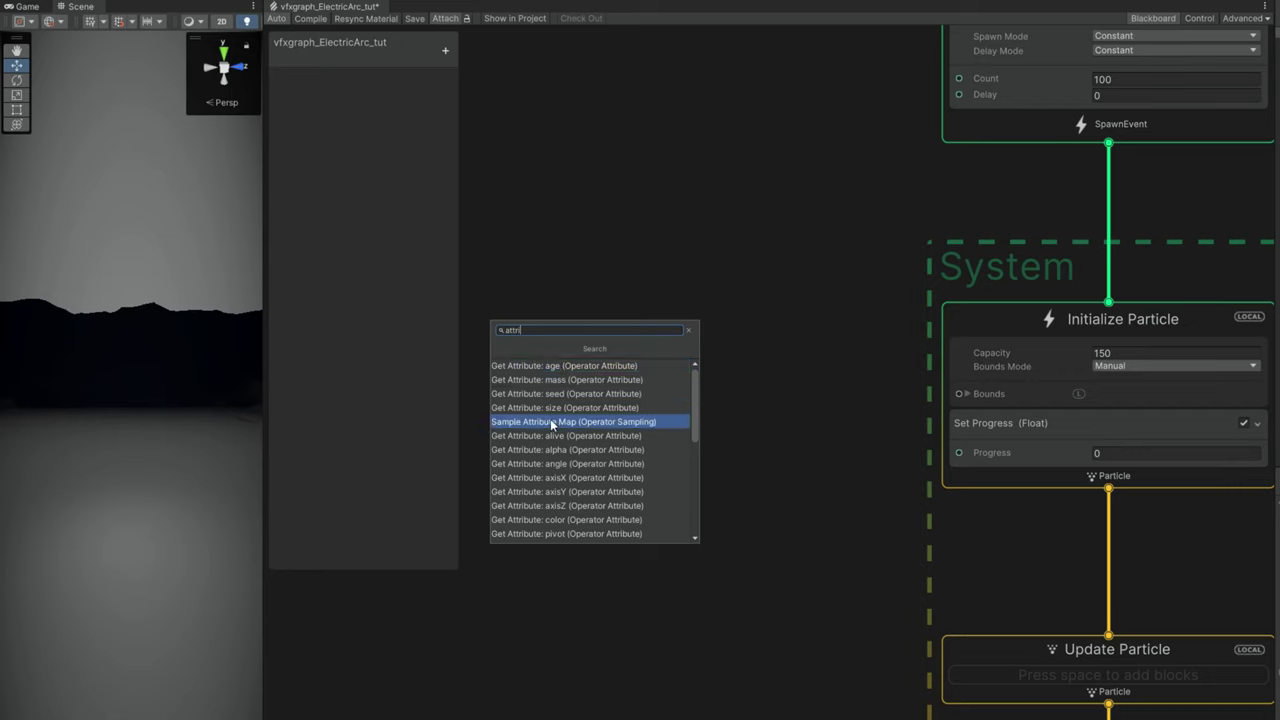
{"action": "type", "text": "ri"}
{"action": "scroll", "coordinate": [581, 479], "scroll_direction": "down", "scroll_amount": 3}
{"action": "key", "text": "BackSpace"}
{"action": "key", "text": "BackSpace"}
{"action": "key", "text": "BackSpace"}
{"action": "key", "text": "BackSpace"}
{"action": "key", "text": "BackSpace"}
{"action": "type", "text": "index"}
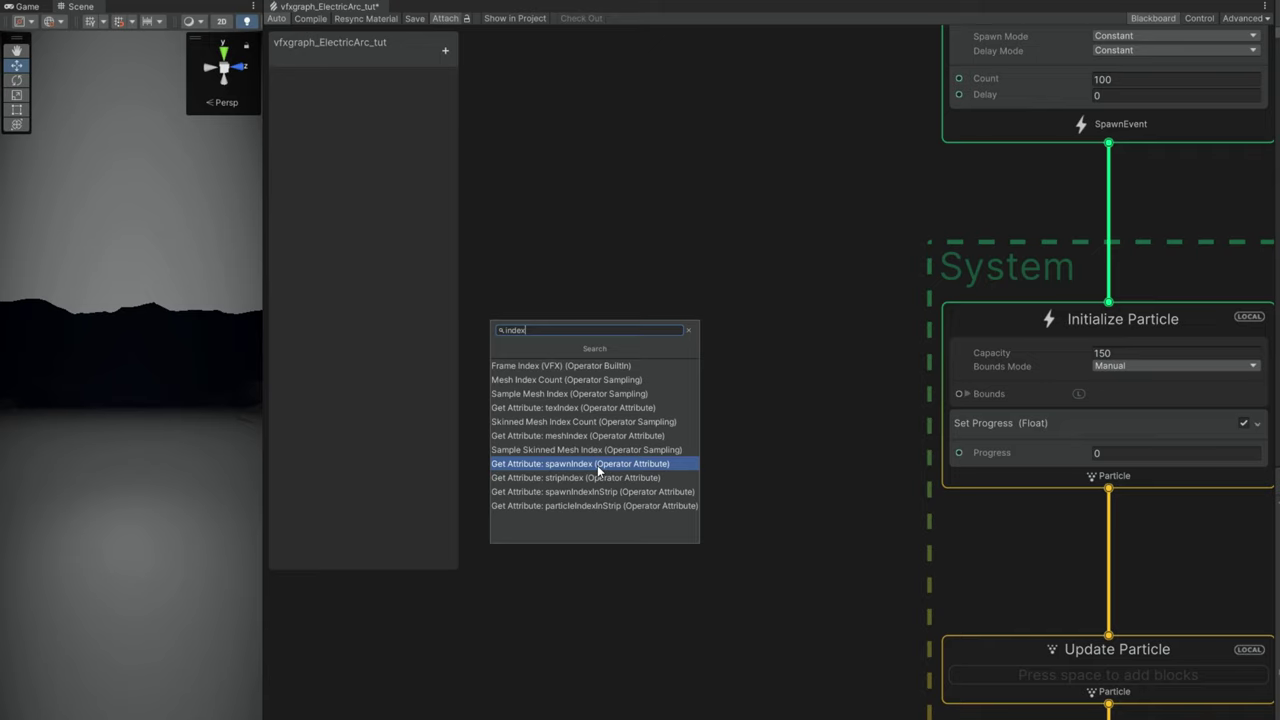
{"action": "left_click", "coordinate": [597, 465]}
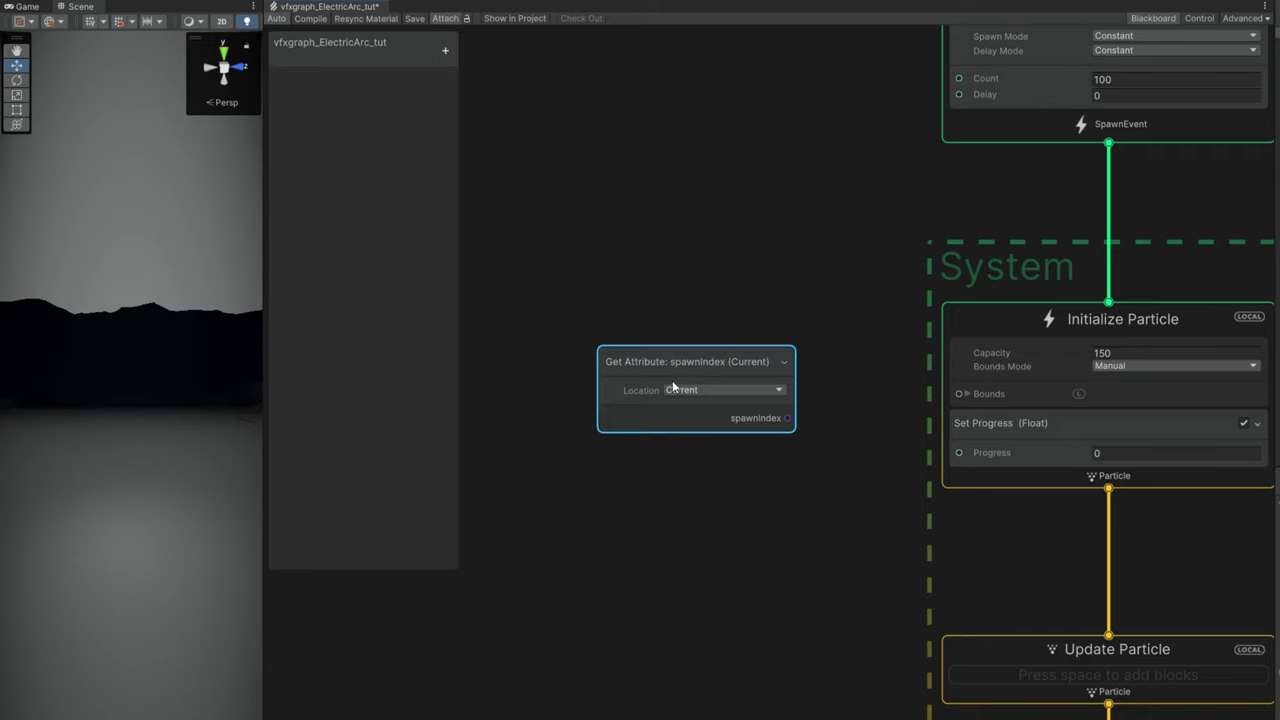
{"action": "left_click_drag", "start_coordinate": [679, 365], "coordinate": [590, 326]}
Step: Add a Divide node with spawnIndex connected to its A input and B set to 100
{"action": "key", "text": "space"}
{"action": "type", "text": "d"}
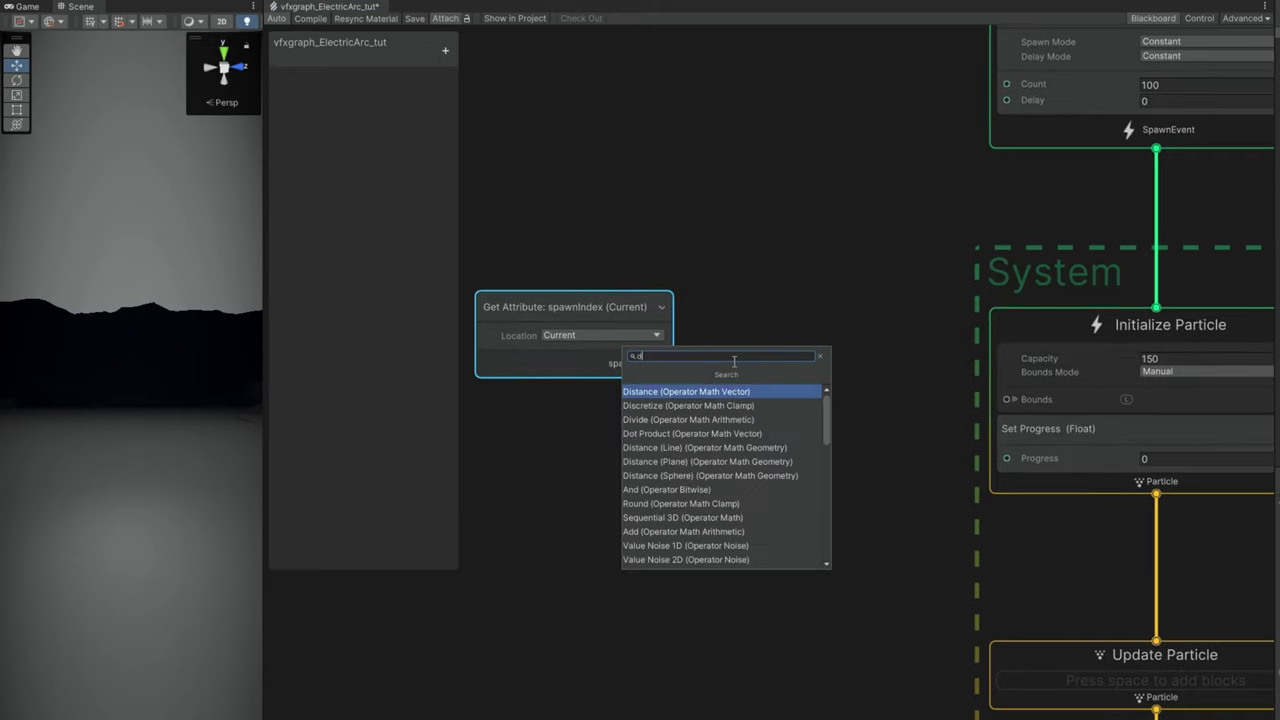
{"action": "type", "text": "ivide"}
{"action": "key", "text": "Return"}
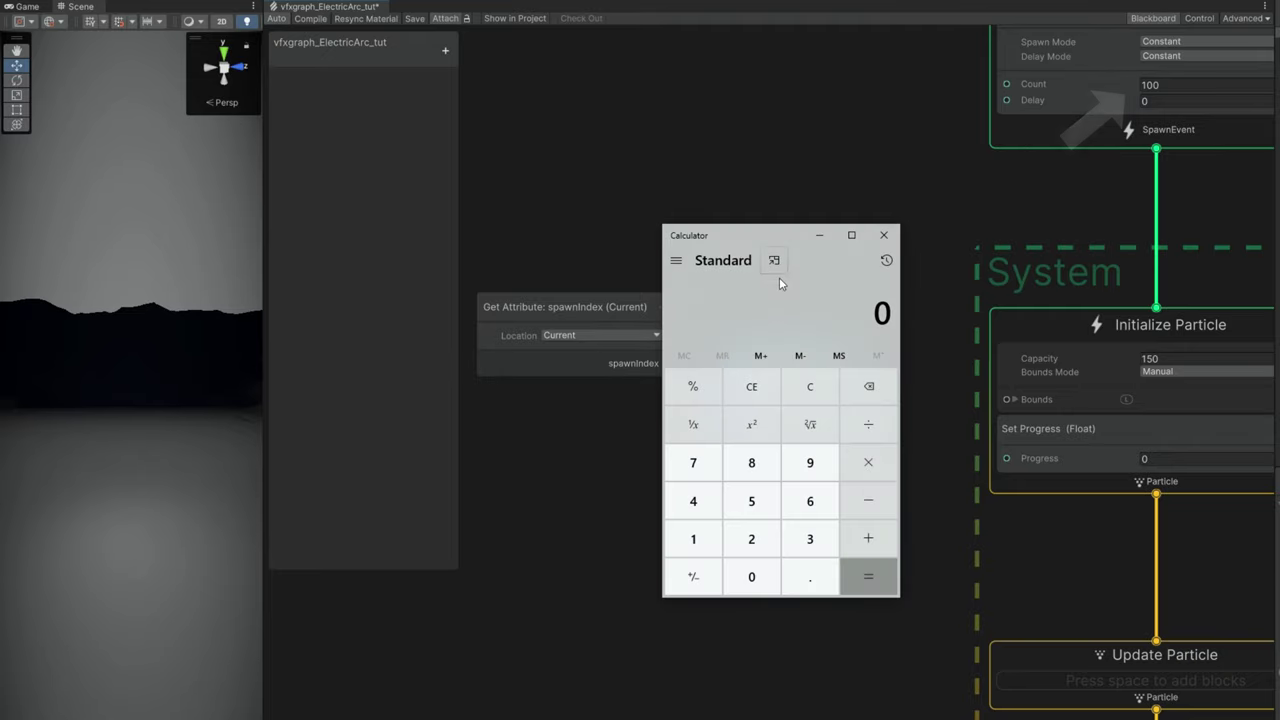
Step: Switch to Calculator, compute 5 ÷ 100 and 50 ÷ 100 to illustrate the progress values, and close it
{"action": "left_click_drag", "start_coordinate": [781, 243], "coordinate": [1058, 188]}
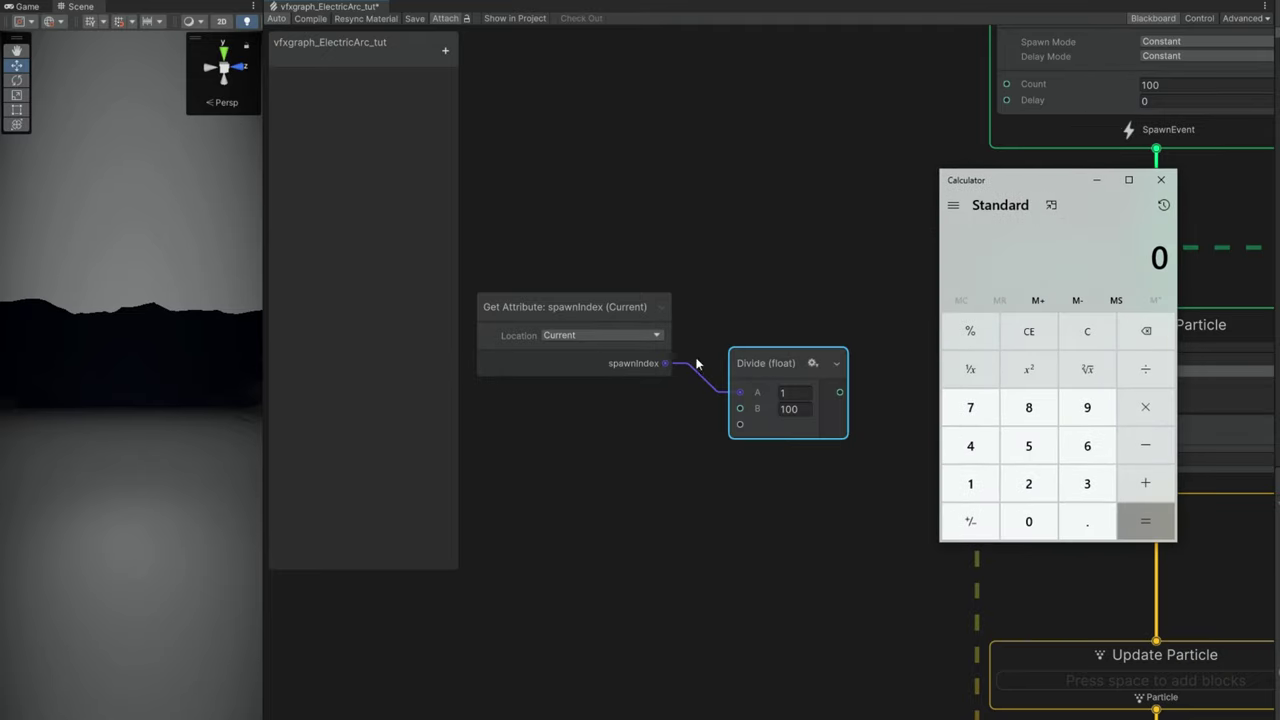
{"action": "left_click", "coordinate": [1146, 369]}
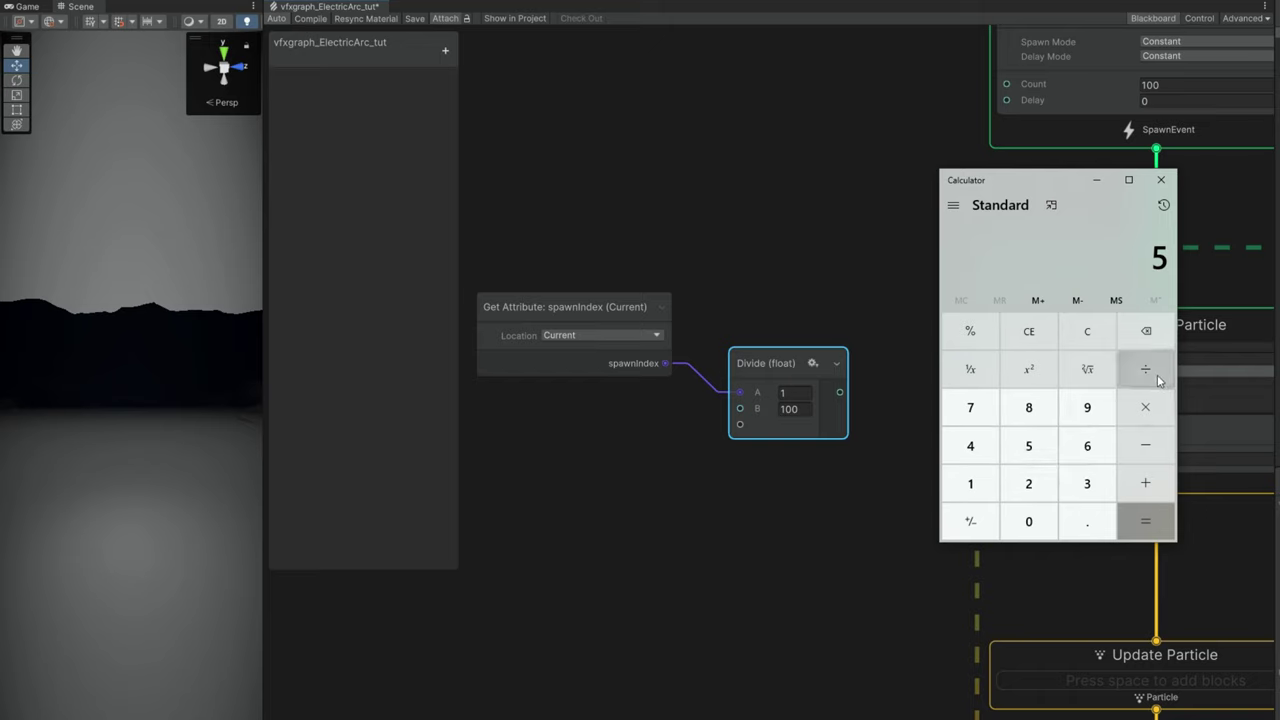
{"action": "left_click", "coordinate": [970, 483]}
{"action": "left_click", "coordinate": [1028, 521]}
{"action": "left_click", "coordinate": [1028, 521]}
{"action": "left_click", "coordinate": [1140, 523]}
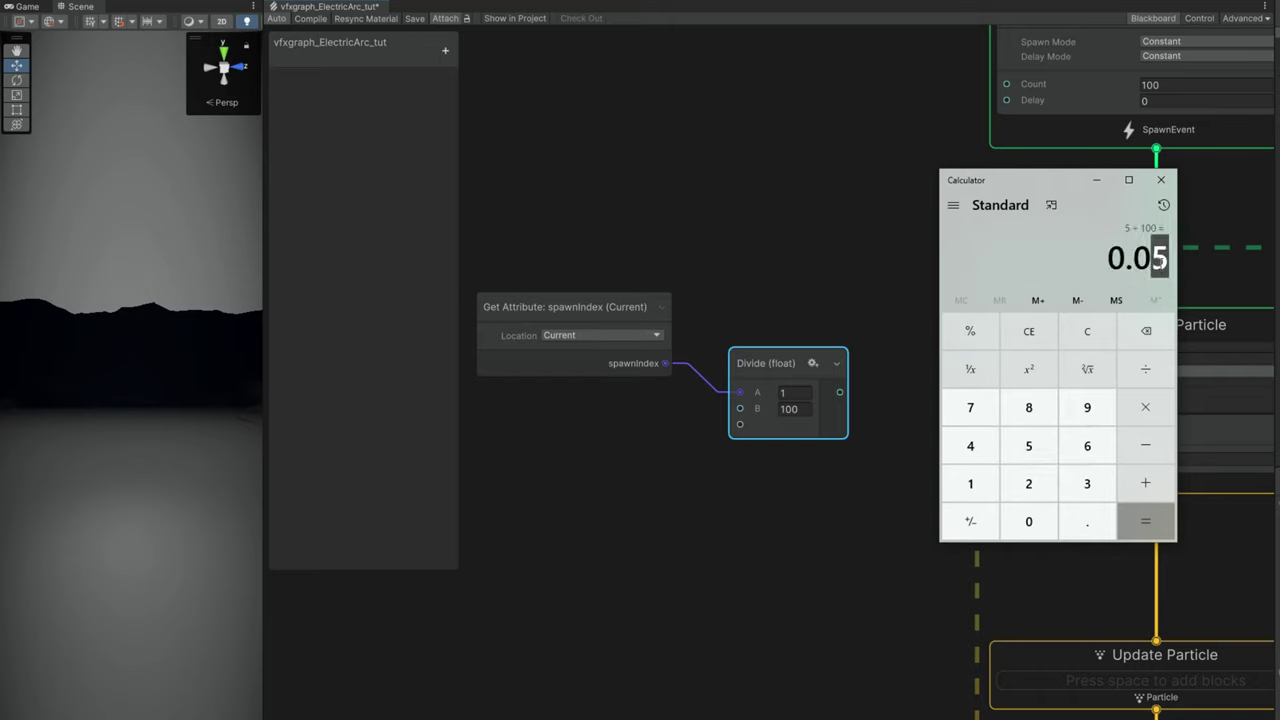
{"action": "left_click", "coordinate": [1103, 344]}
{"action": "left_click", "coordinate": [1028, 446]}
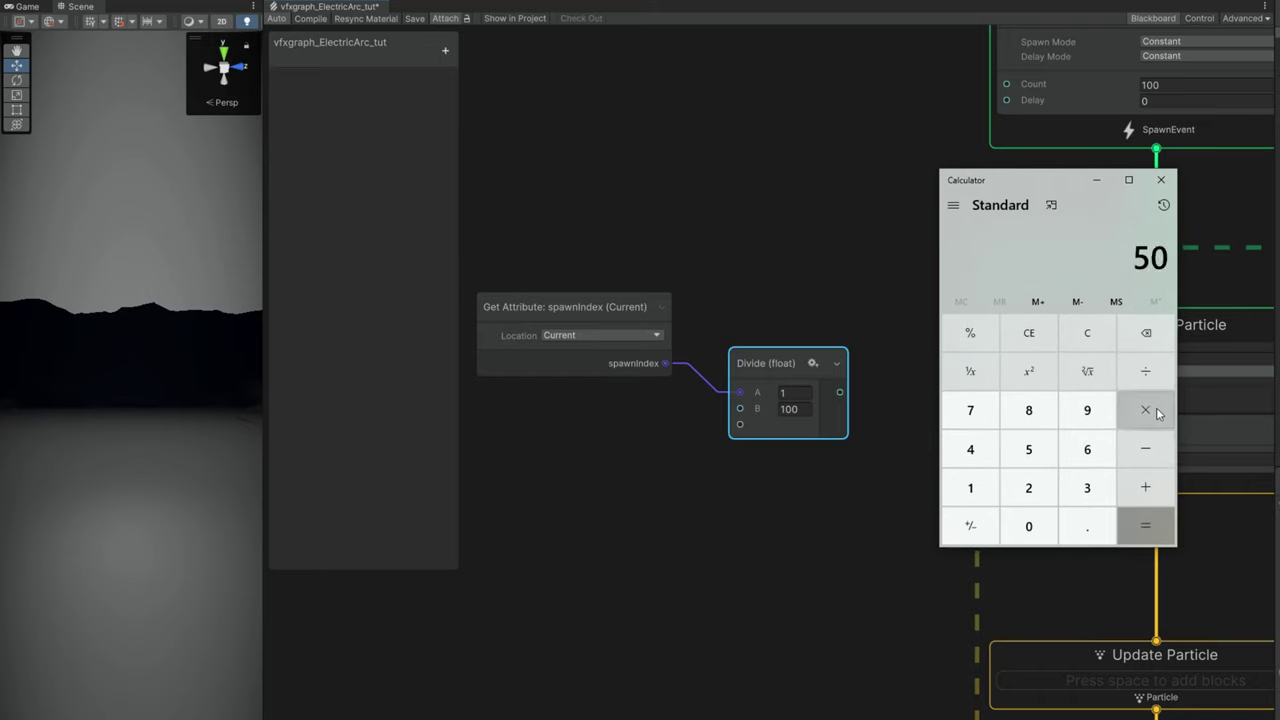
{"action": "left_click", "coordinate": [1146, 371]}
{"action": "left_click", "coordinate": [1136, 533]}
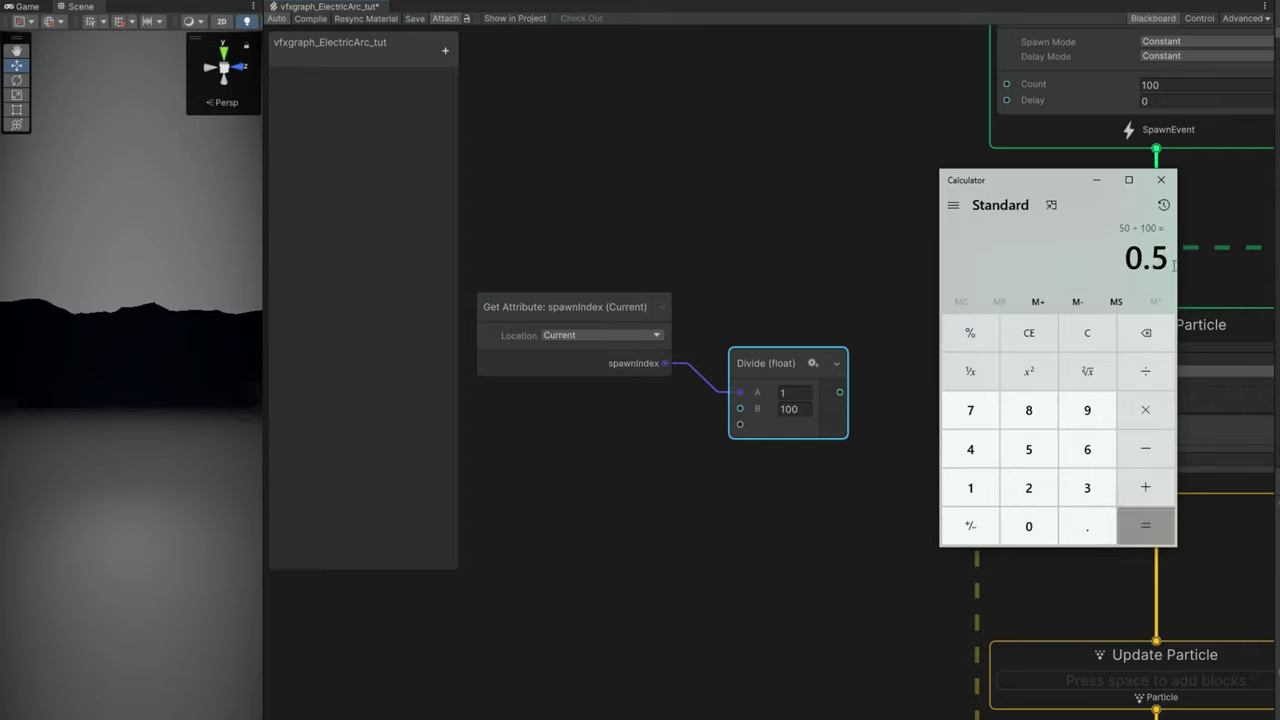
{"action": "left_click", "coordinate": [1161, 181]}
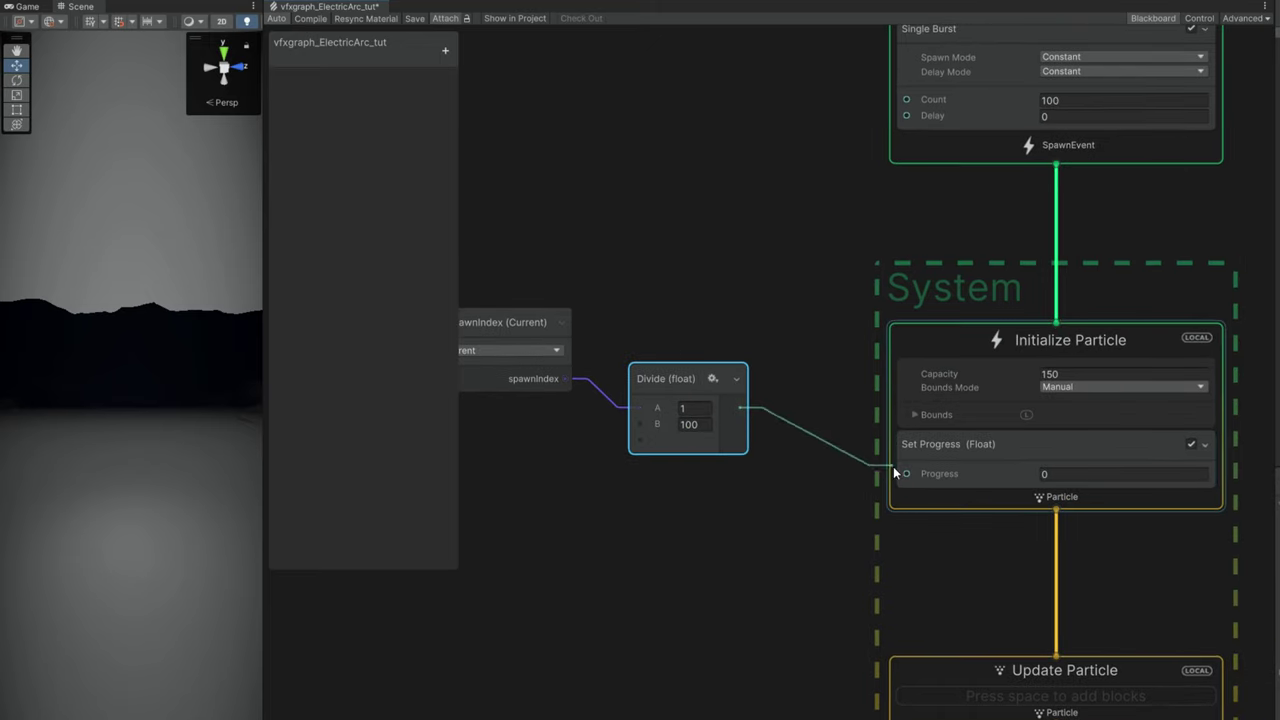
Step: Connect the Divide output to the Progress input of Set Progress and move the spawnIndex node closer to Divide
{"action": "left_click_drag", "start_coordinate": [921, 489], "coordinate": [907, 474]}
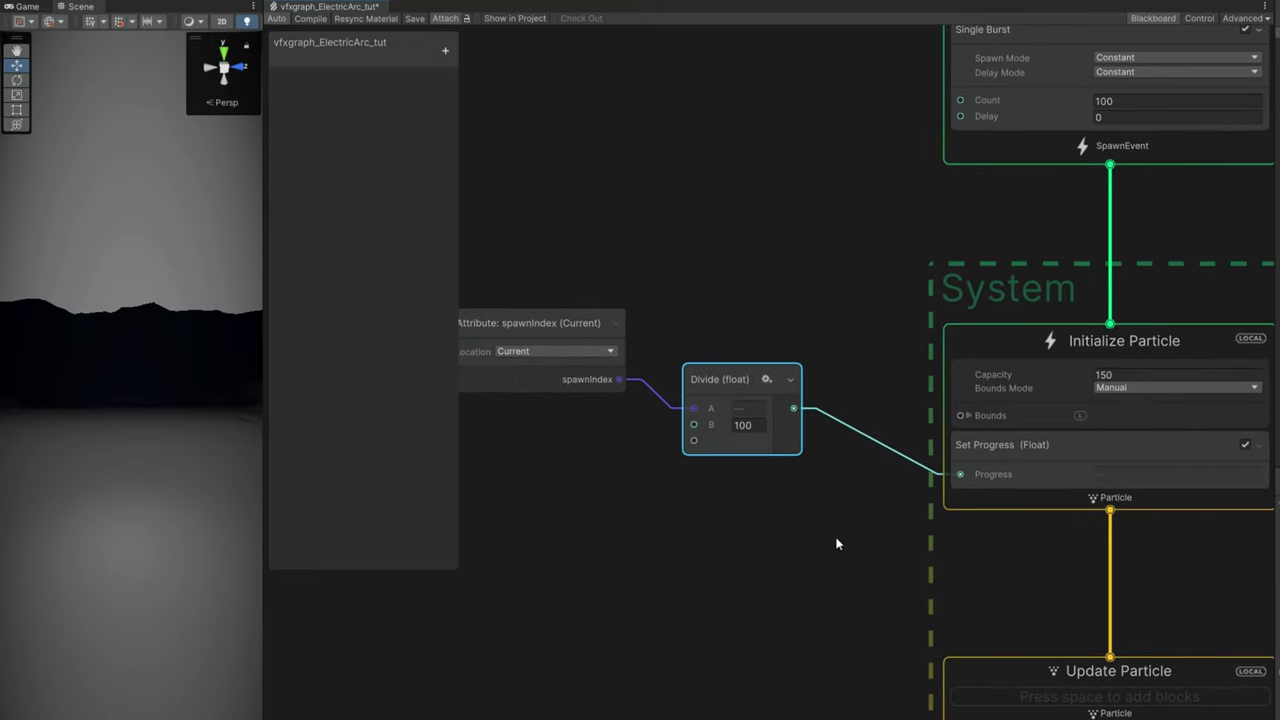
{"action": "left_click_drag", "start_coordinate": [534, 321], "coordinate": [561, 338]}
Step: Add a Set Position block to the Update Particle context
{"action": "middle_click_drag", "start_coordinate": [888, 719], "coordinate": [796, 543]}
{"action": "key", "text": "space"}
{"action": "type", "text": "set pos"}
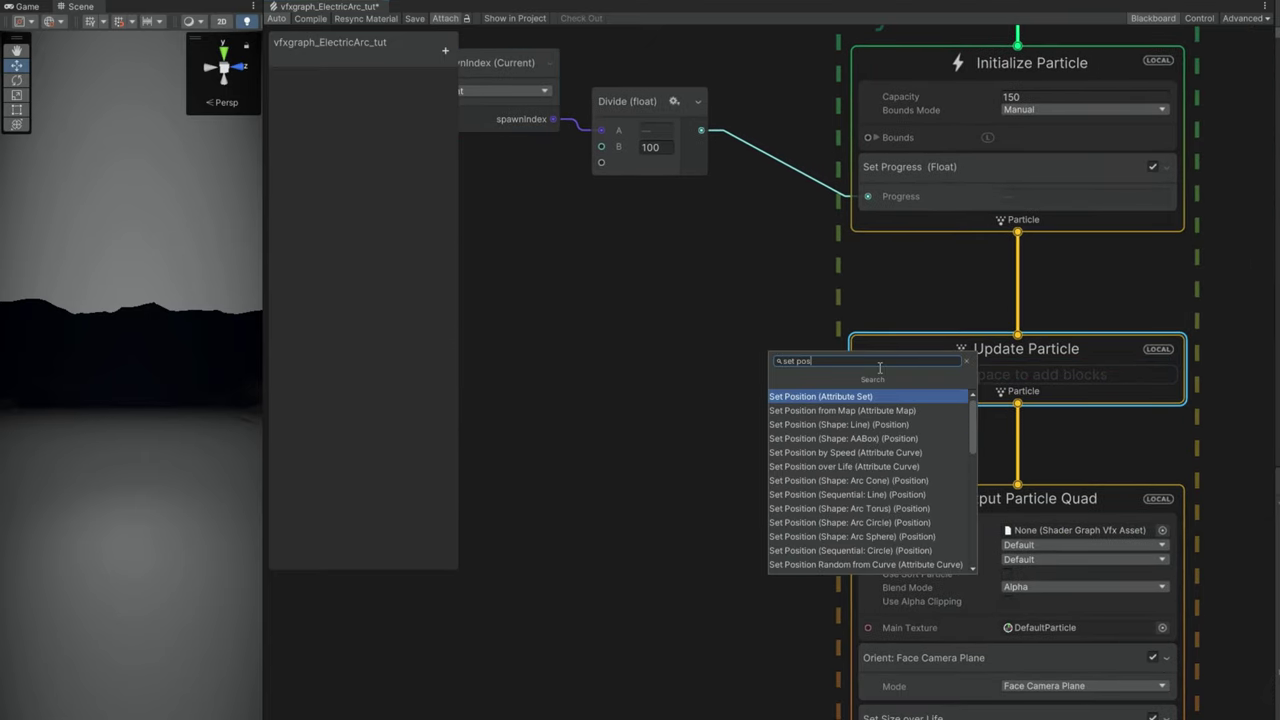
{"action": "key", "text": "Return"}
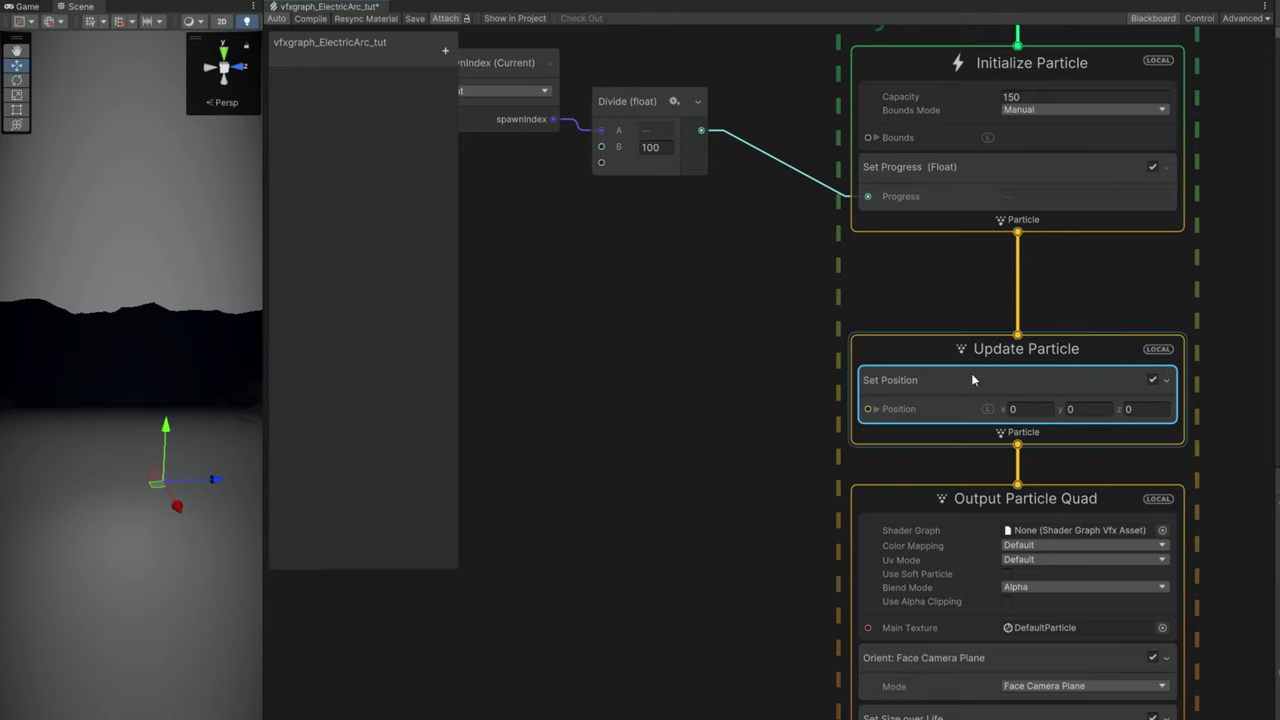
Step: Add a Get Custom Attribute node and place it in the empty area beside Update Particle
{"action": "middle_click_drag", "start_coordinate": [703, 477], "coordinate": [783, 482]}
{"action": "left_click", "coordinate": [783, 482]}
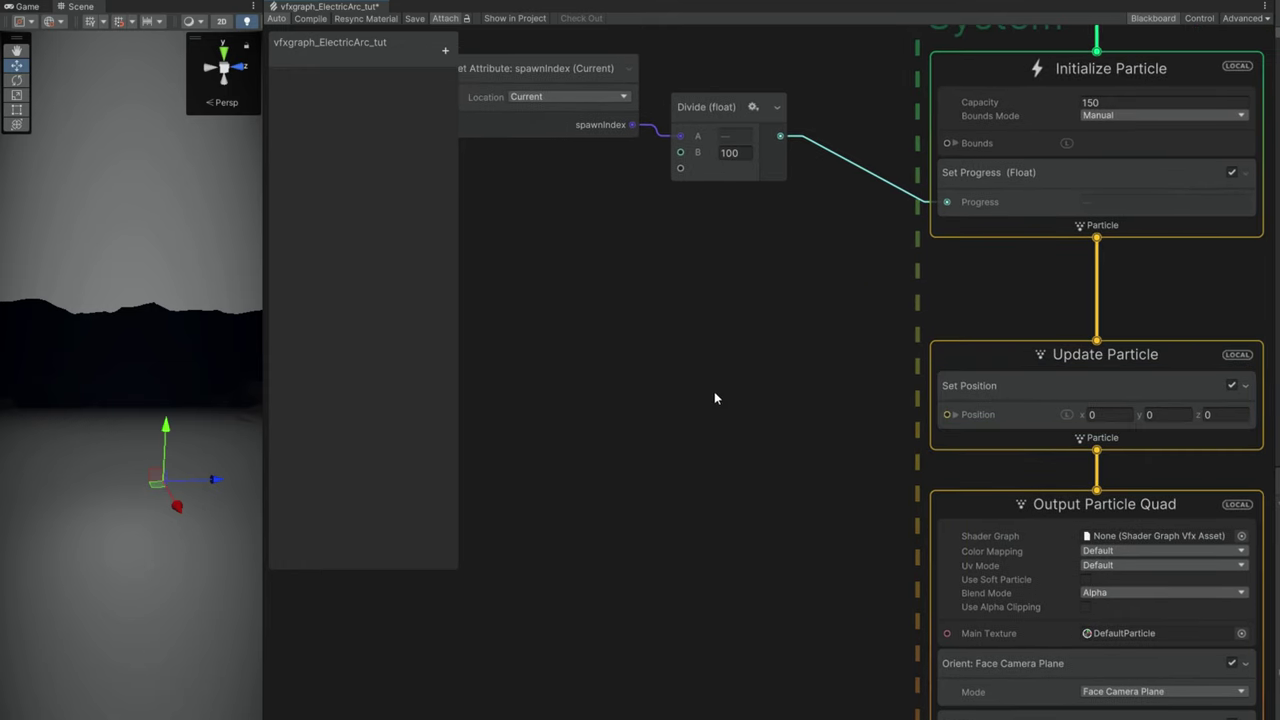
{"action": "middle_click_drag", "start_coordinate": [714, 393], "coordinate": [758, 394]}
{"action": "key", "text": "space"}
{"action": "type", "text": "get"}
{"action": "type", "text": "cu"}
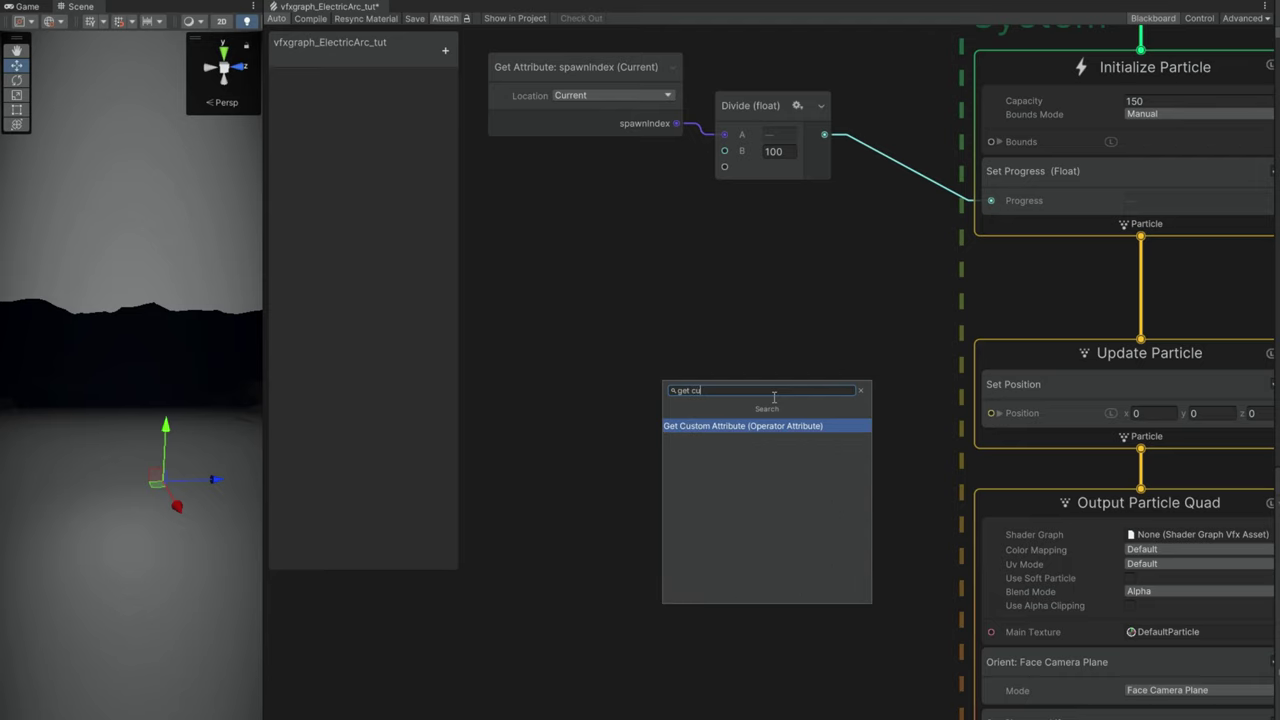
{"action": "key", "text": "Return"}
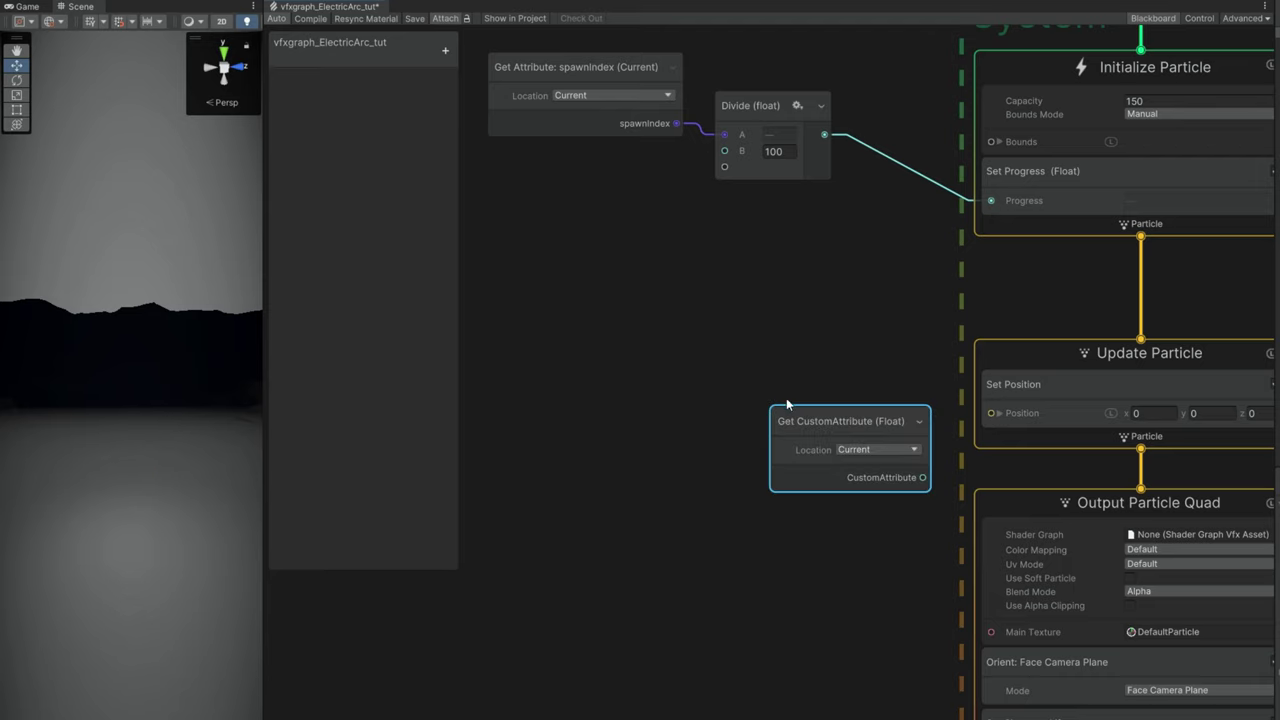
{"action": "left_click_drag", "start_coordinate": [788, 415], "coordinate": [666, 384]}
Step: Set the attribute of the Get Custom Attribute node to Progress, matching the Set Progress block
{"action": "middle_click_drag", "start_coordinate": [991, 328], "coordinate": [904, 382]}
{"action": "left_click", "coordinate": [976, 238]}
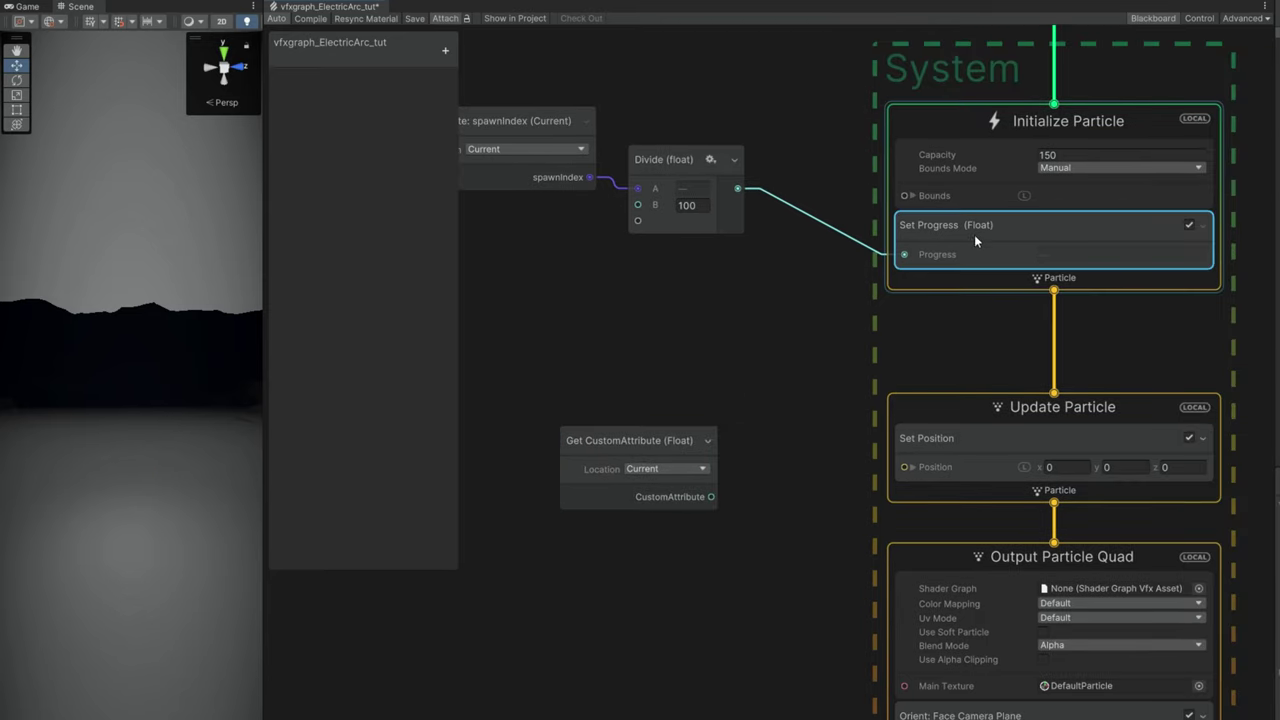
{"action": "left_click", "coordinate": [662, 440]}
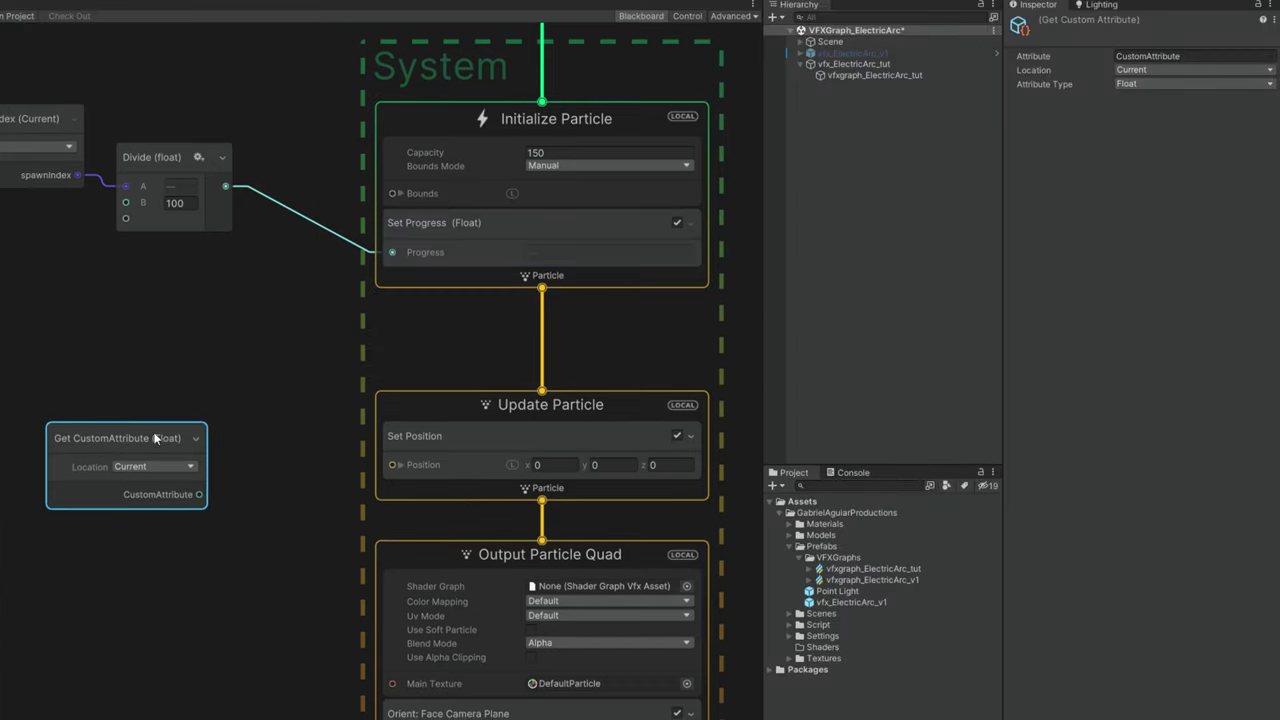
{"action": "left_click", "coordinate": [1185, 61]}
{"action": "type", "text": "Progress"}
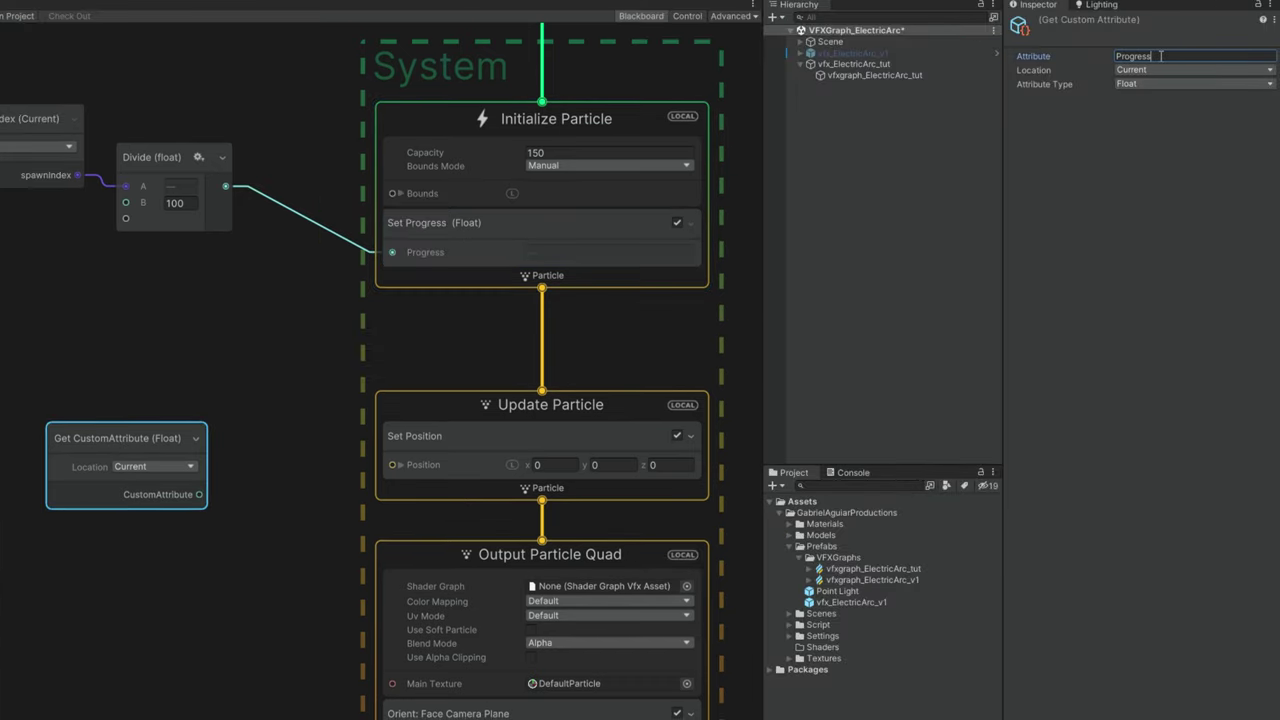
{"action": "key", "text": "Return"}
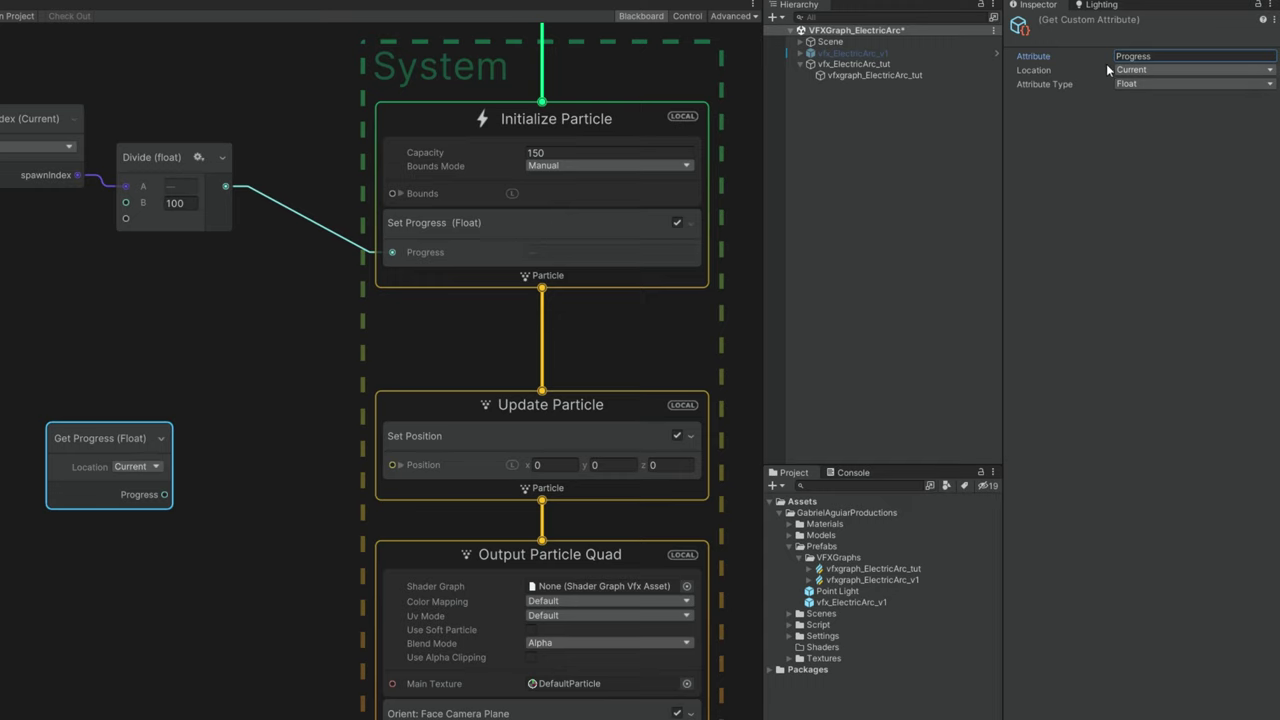
Step: Connect the Get Progress node to the Position input of Set Position and play the effect in the enlarged scene view
{"action": "left_click_drag", "start_coordinate": [100, 439], "coordinate": [0, 410]}
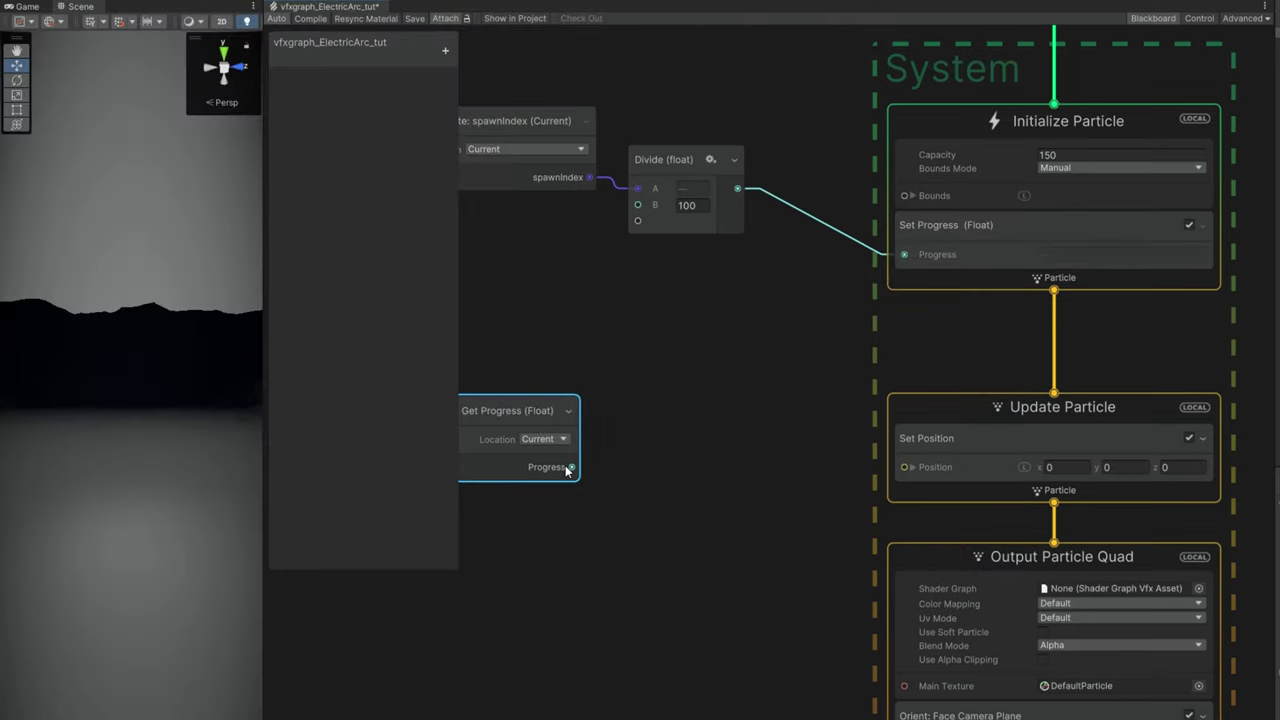
{"action": "left_click_drag", "start_coordinate": [570, 467], "coordinate": [910, 466]}
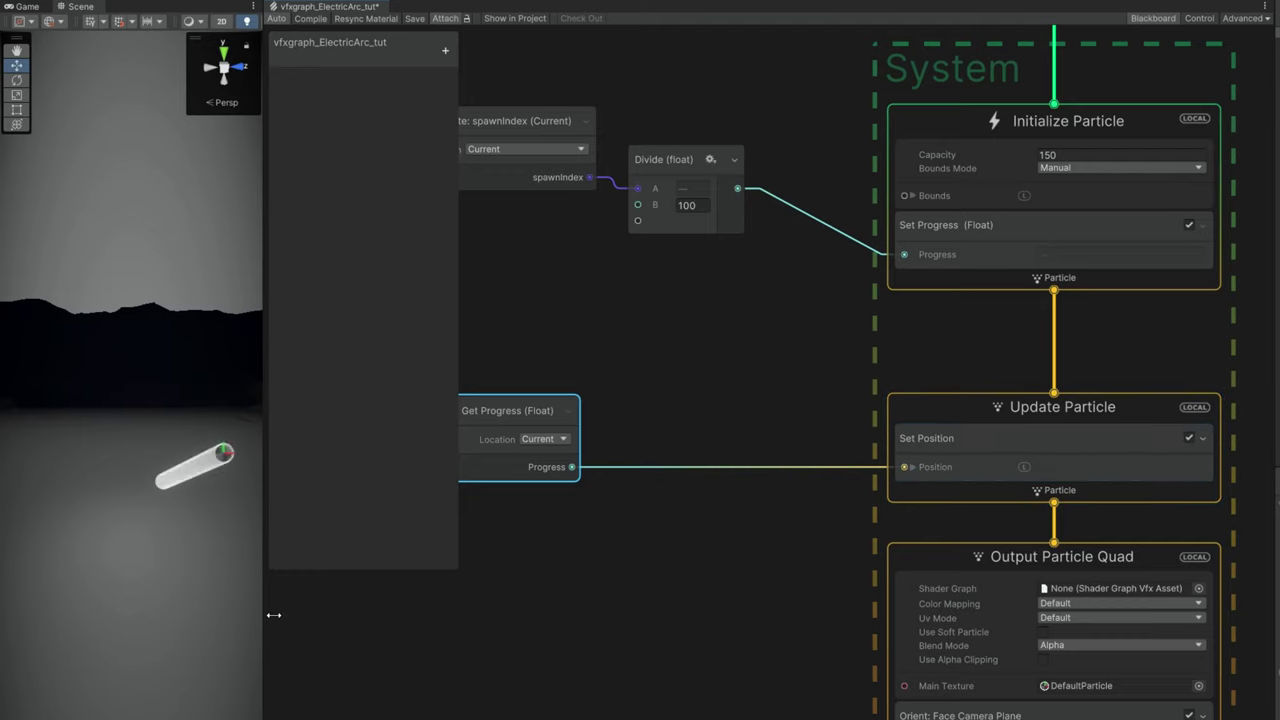
{"action": "left_click_drag", "start_coordinate": [274, 615], "coordinate": [614, 583]}
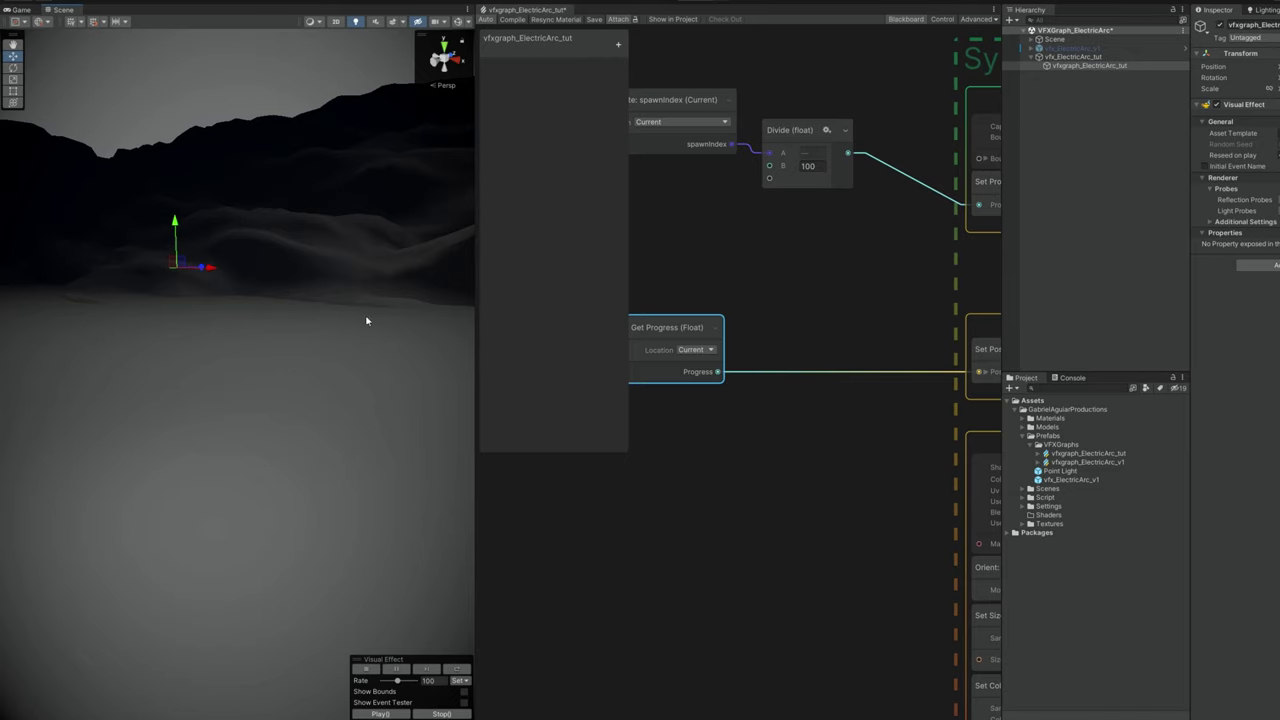
{"action": "left_click", "coordinate": [380, 714]}
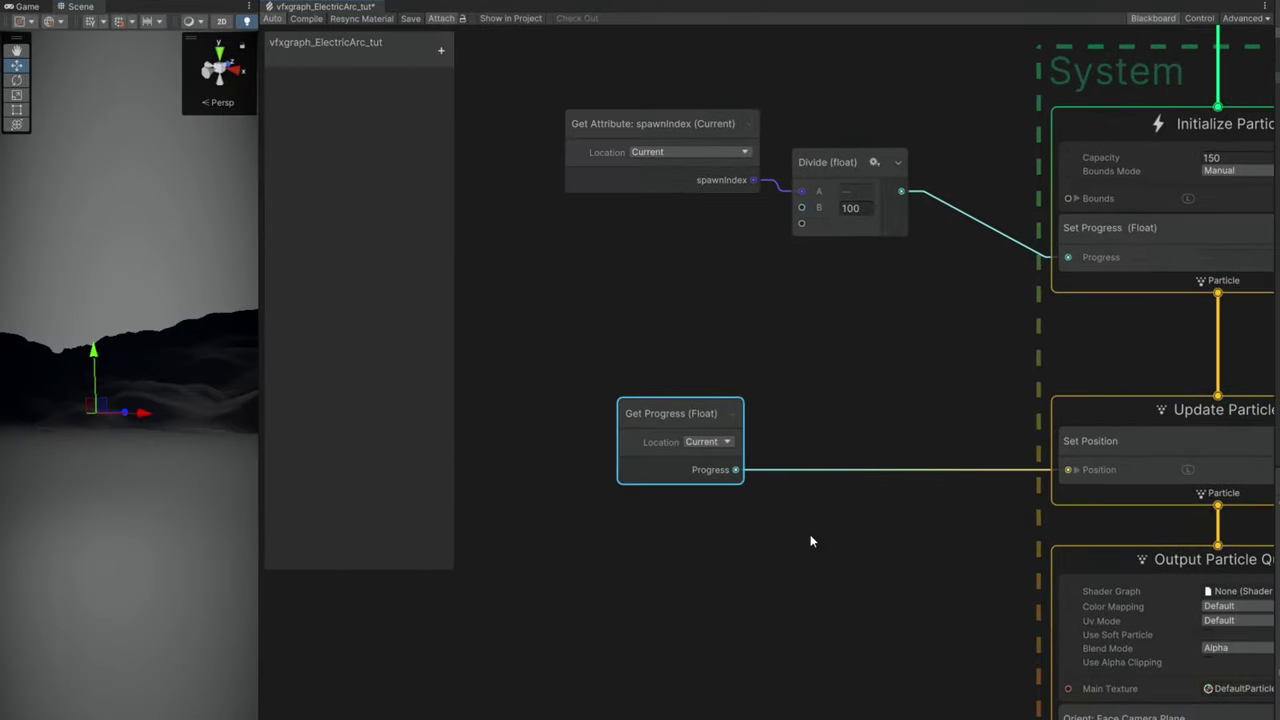
Step: Move the Get Progress node farther from Update Particle and add a Sample Bezier node between them
{"action": "left_click_drag", "start_coordinate": [655, 327], "coordinate": [573, 331]}
{"action": "left_click", "coordinate": [749, 327]}
{"action": "key", "text": "space"}
{"action": "type", "text": "sample be"}
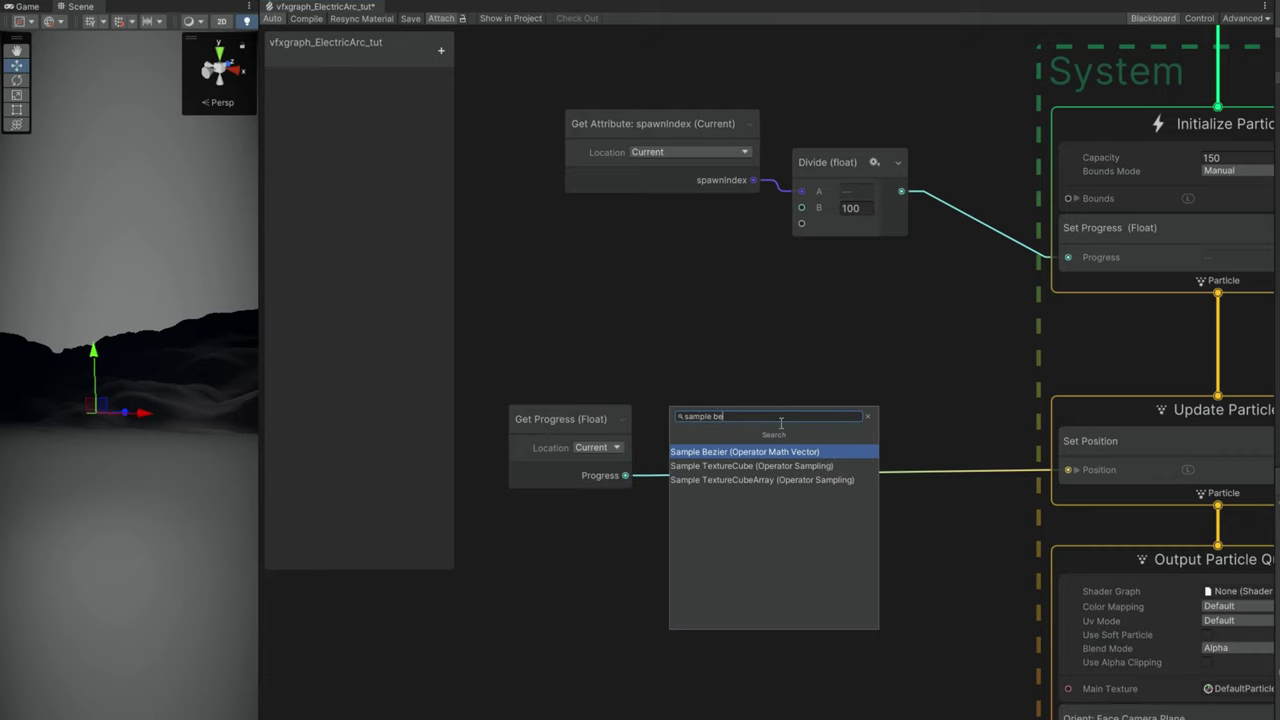
{"action": "key", "text": "Return"}
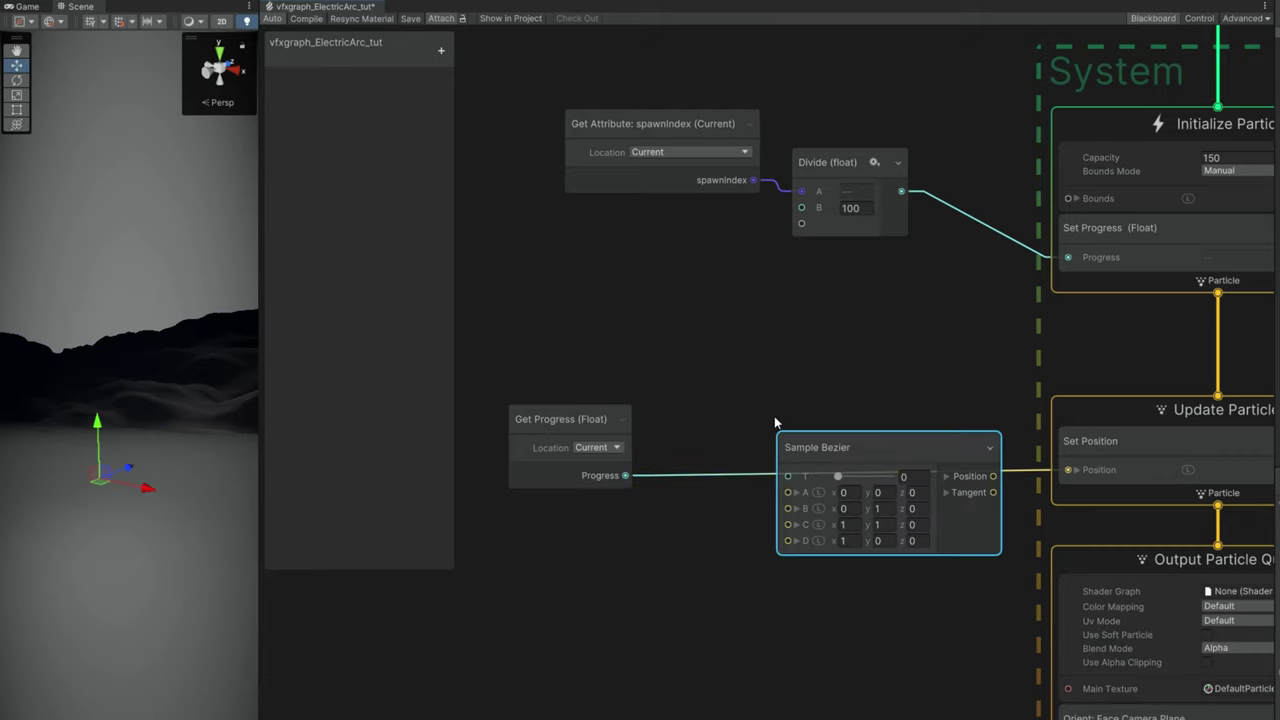
Step: Connect Get Progress to the T input of Sample Bezier, its Position output to Set Position, and view the arc in the enlarged scene
{"action": "left_click_drag", "start_coordinate": [838, 478], "coordinate": [787, 479]}
{"action": "left_click_drag", "start_coordinate": [642, 477], "coordinate": [820, 426]}
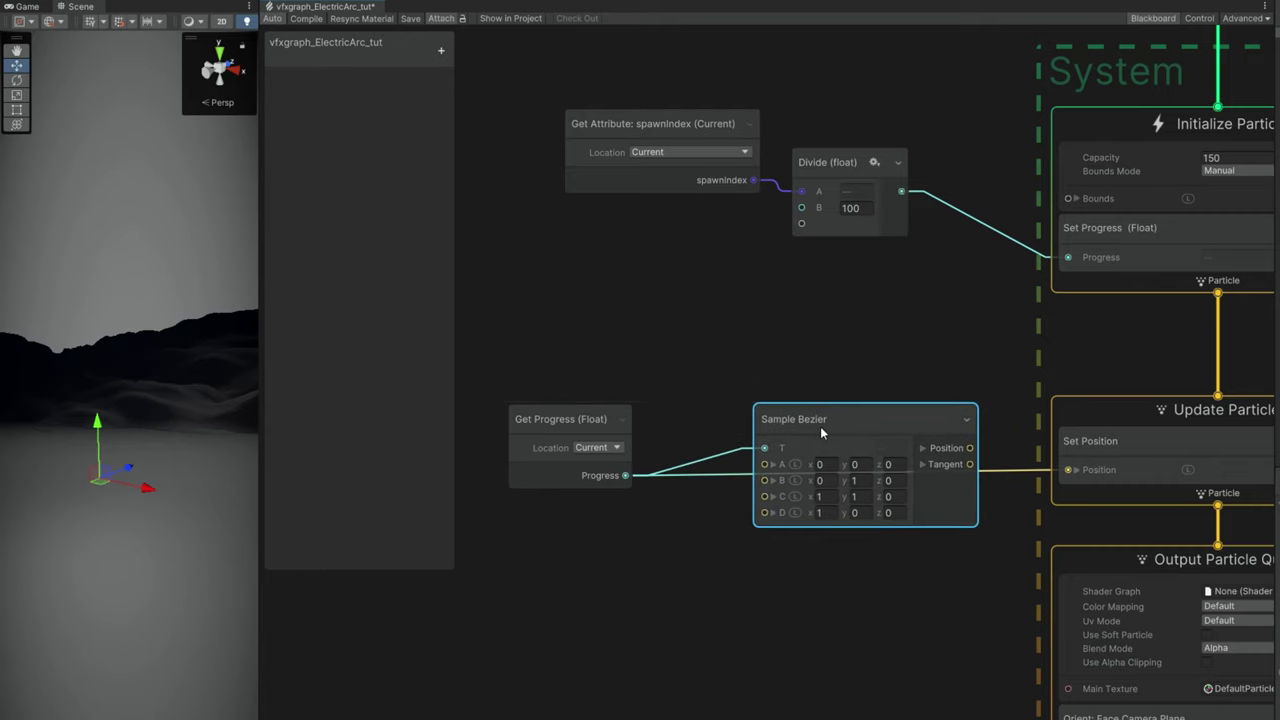
{"action": "left_click_drag", "start_coordinate": [970, 448], "coordinate": [1070, 469]}
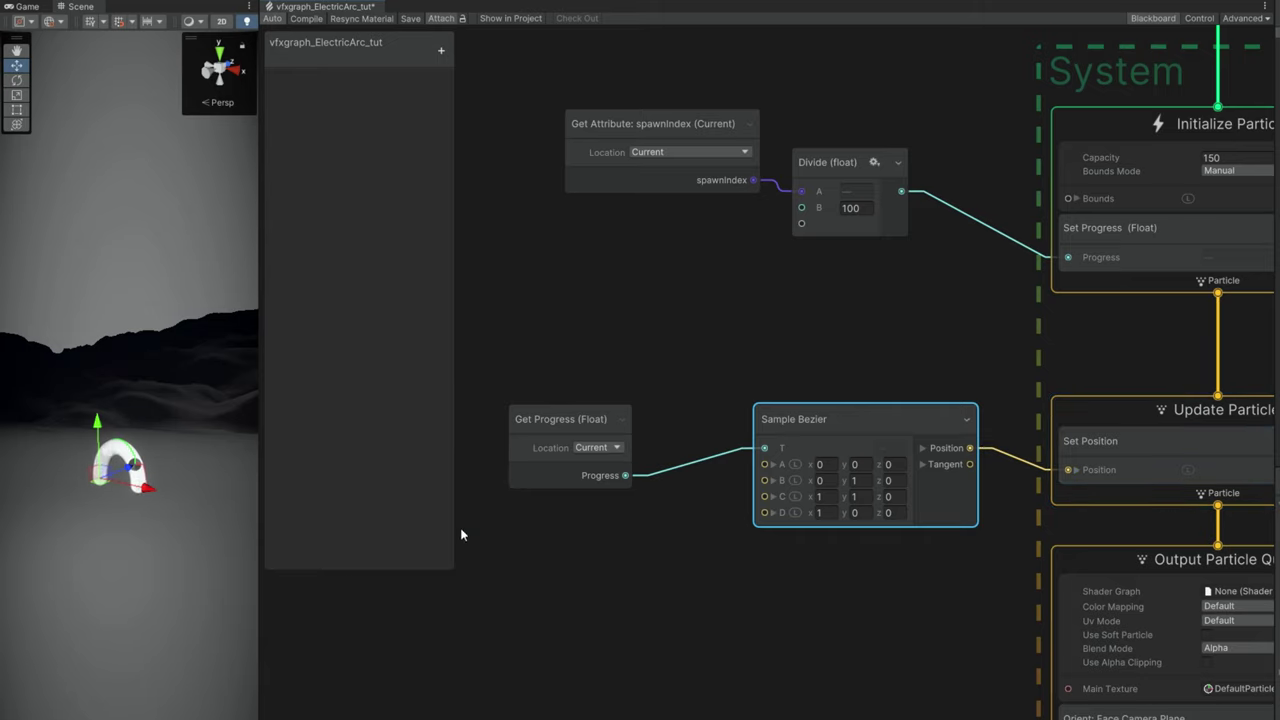
{"action": "left_click_drag", "start_coordinate": [259, 603], "coordinate": [678, 587]}
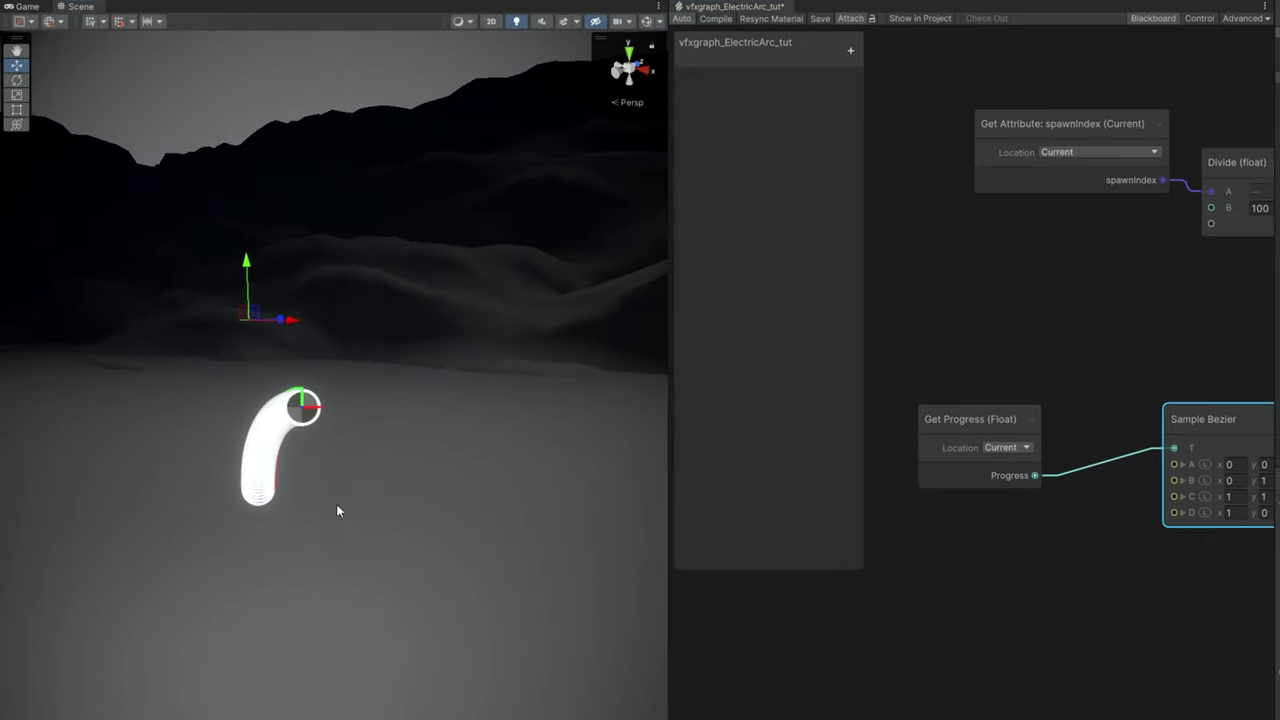
{"action": "left_click_drag", "start_coordinate": [337, 508], "coordinate": [412, 492], "text": "alt"}
{"action": "right_click_drag", "start_coordinate": [412, 492], "coordinate": [412, 492]}
{"action": "key", "text": "a"}
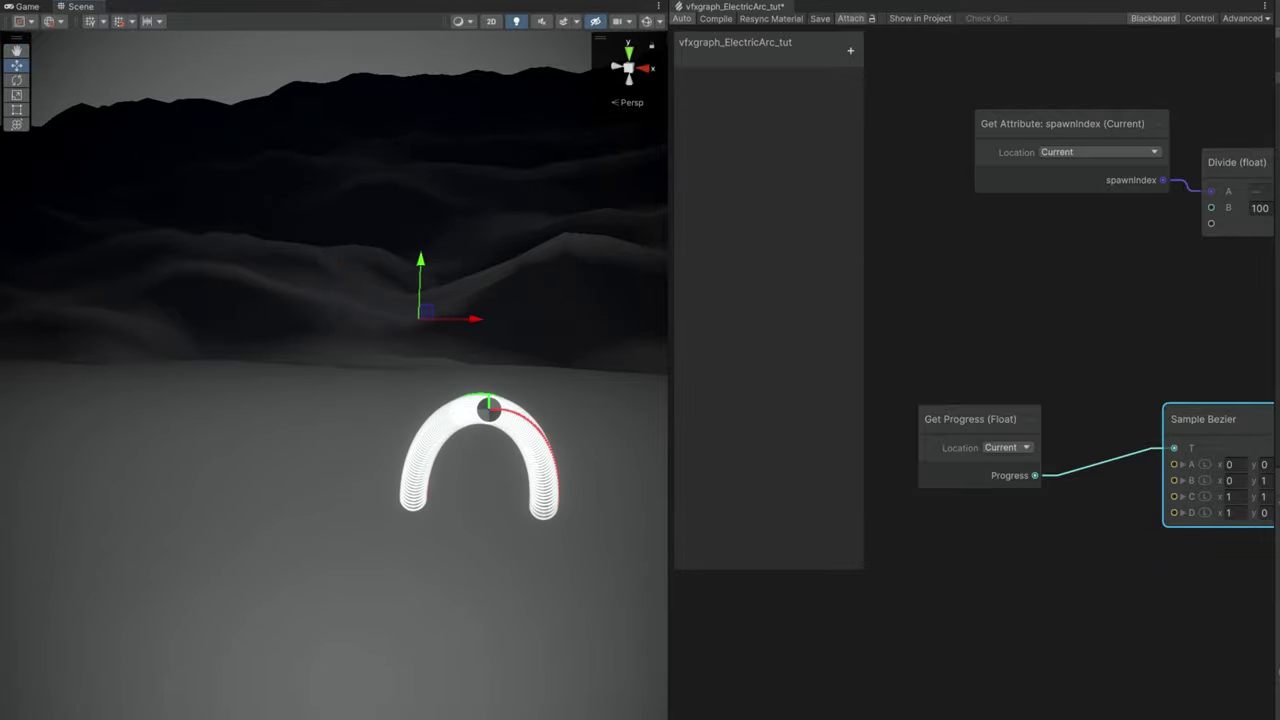
Step: Move the Get Progress node closer to Sample Bezier and set the Y values of points B and C to 0
{"action": "middle_click_drag", "start_coordinate": [812, 656], "coordinate": [680, 668]}
{"action": "left_click_drag", "start_coordinate": [669, 668], "coordinate": [210, 680]}
{"action": "middle_click_drag", "start_coordinate": [477, 691], "coordinate": [595, 665]}
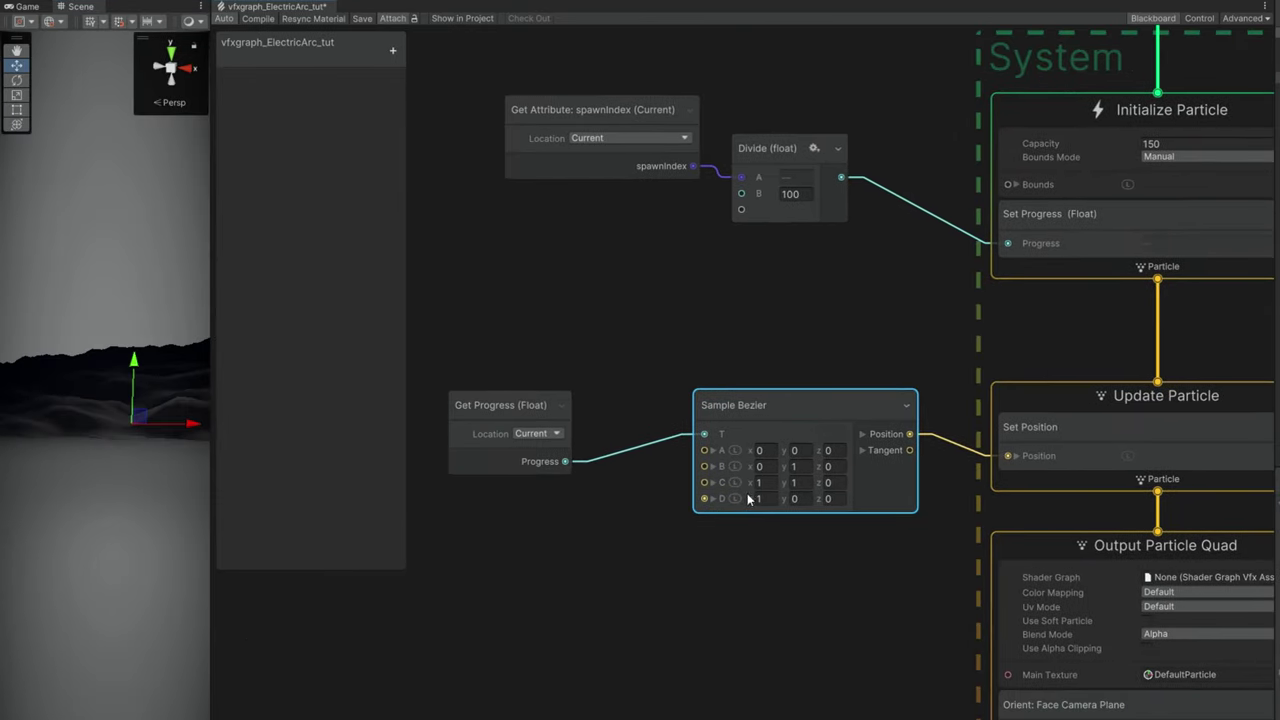
{"action": "left_click_drag", "start_coordinate": [521, 404], "coordinate": [562, 381]}
{"action": "scroll", "coordinate": [808, 503], "scroll_direction": "up", "scroll_amount": 3}
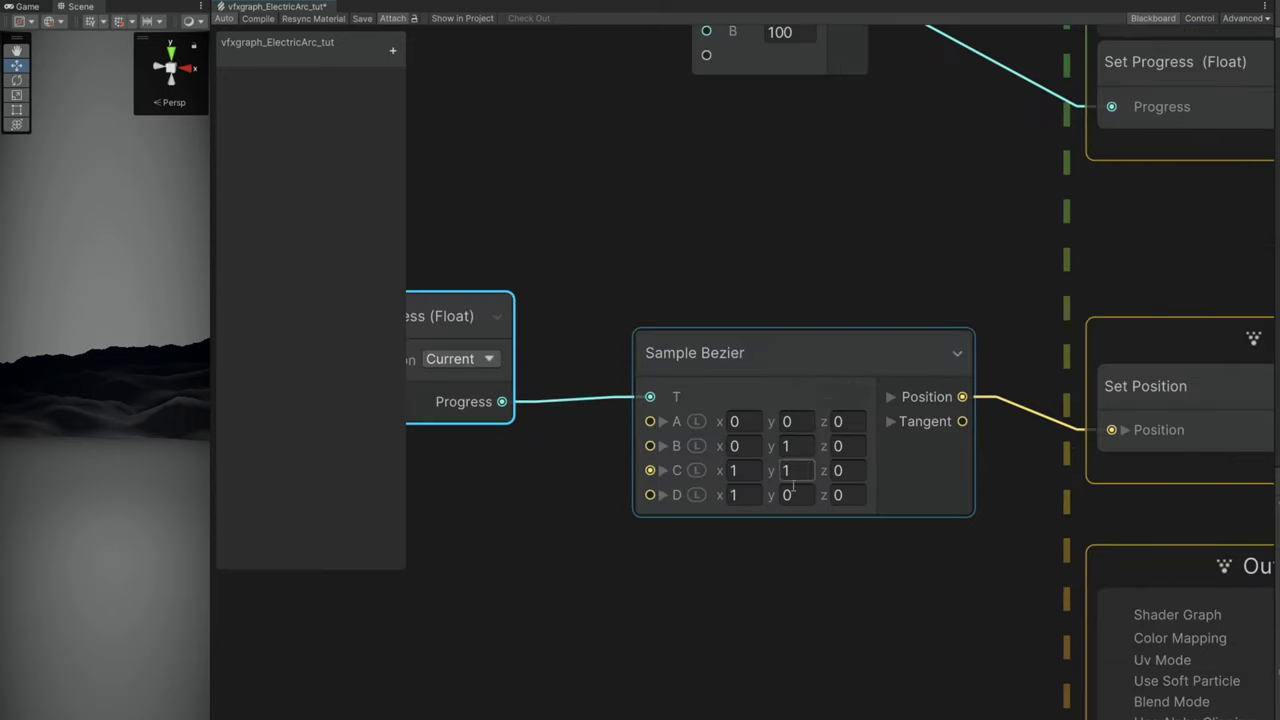
{"action": "left_click", "coordinate": [800, 449]}
{"action": "type", "text": "0"}
{"action": "left_click", "coordinate": [799, 474]}
{"action": "type", "text": "0"}
Step: Set the X values of Sample Bezier points B, C and D to 1, 2 and 3
{"action": "left_click", "coordinate": [754, 455]}
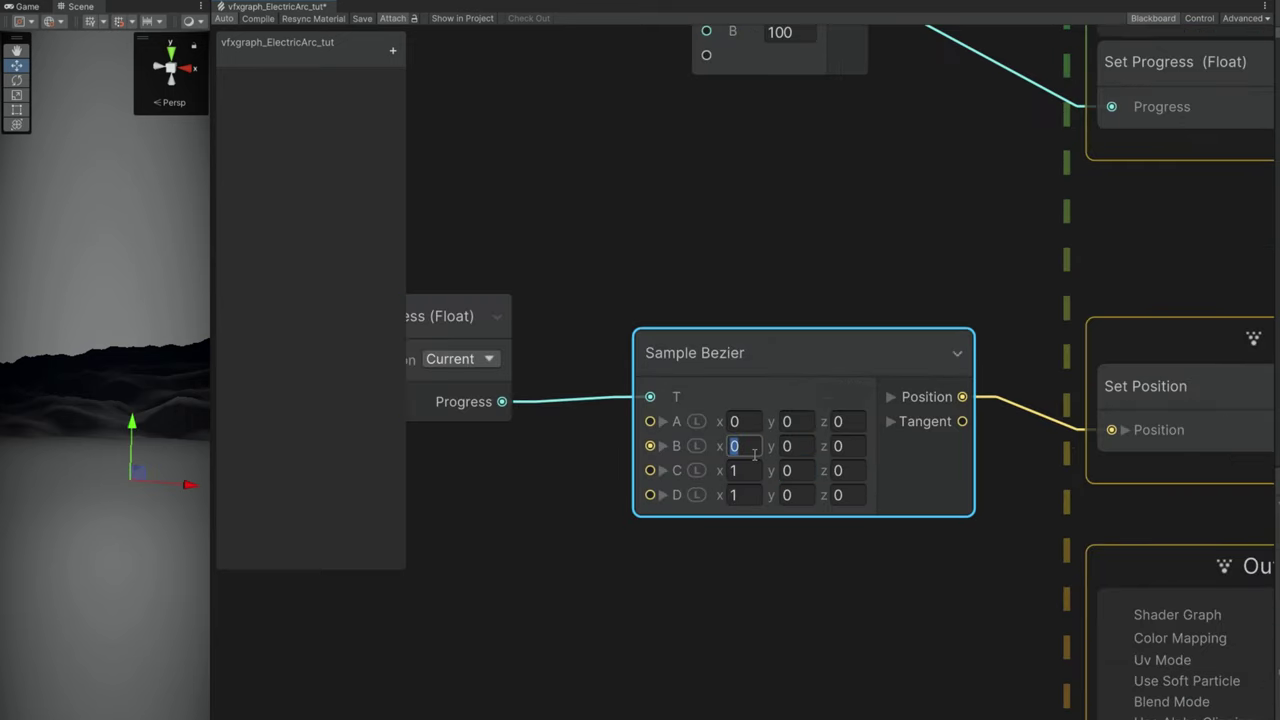
{"action": "left_click", "coordinate": [749, 468]}
{"action": "type", "text": "2"}
{"action": "left_click", "coordinate": [752, 503]}
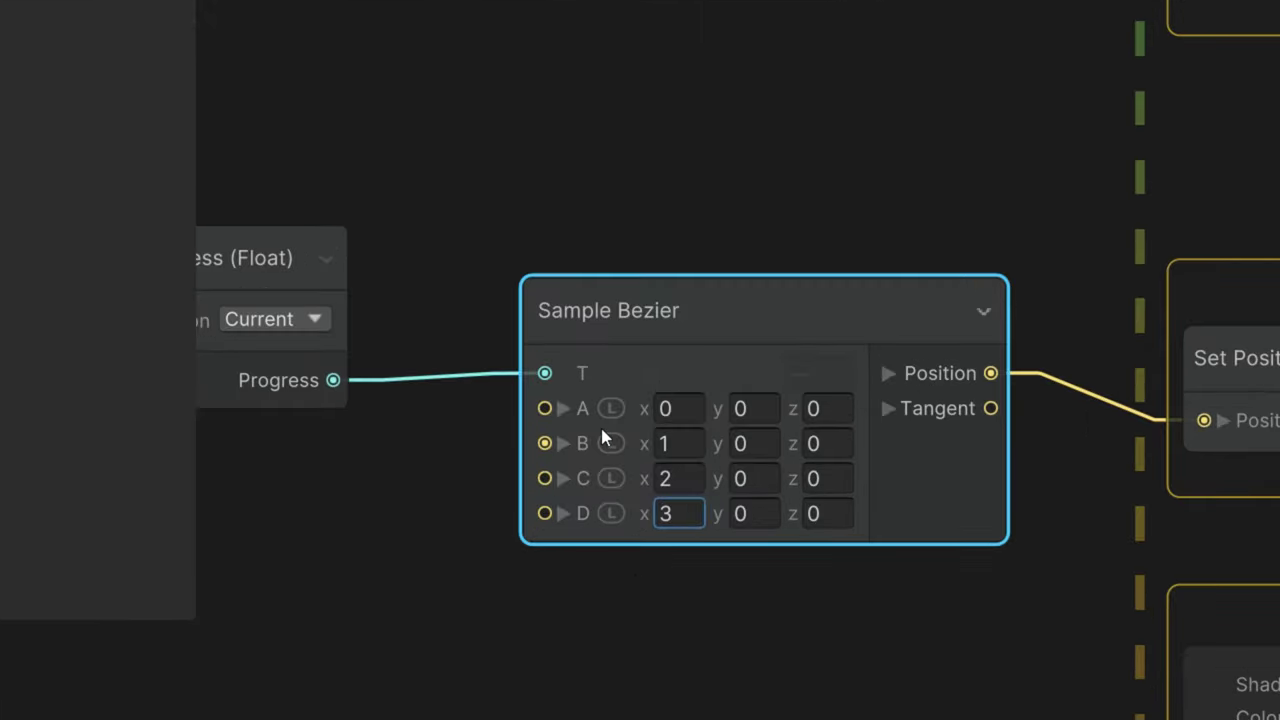
Step: Switch all four Sample Bezier points, A to D, from local to world space
{"action": "left_click", "coordinate": [611, 408]}
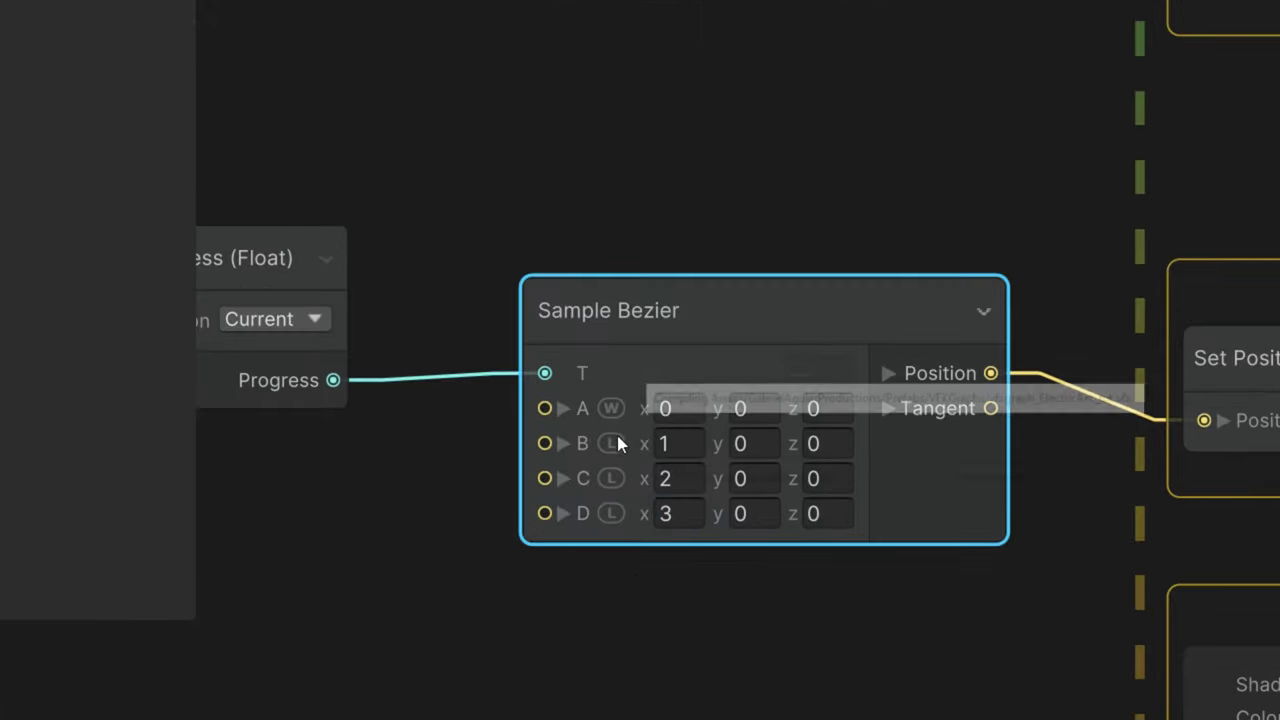
{"action": "left_click", "coordinate": [611, 443]}
{"action": "left_click", "coordinate": [611, 478]}
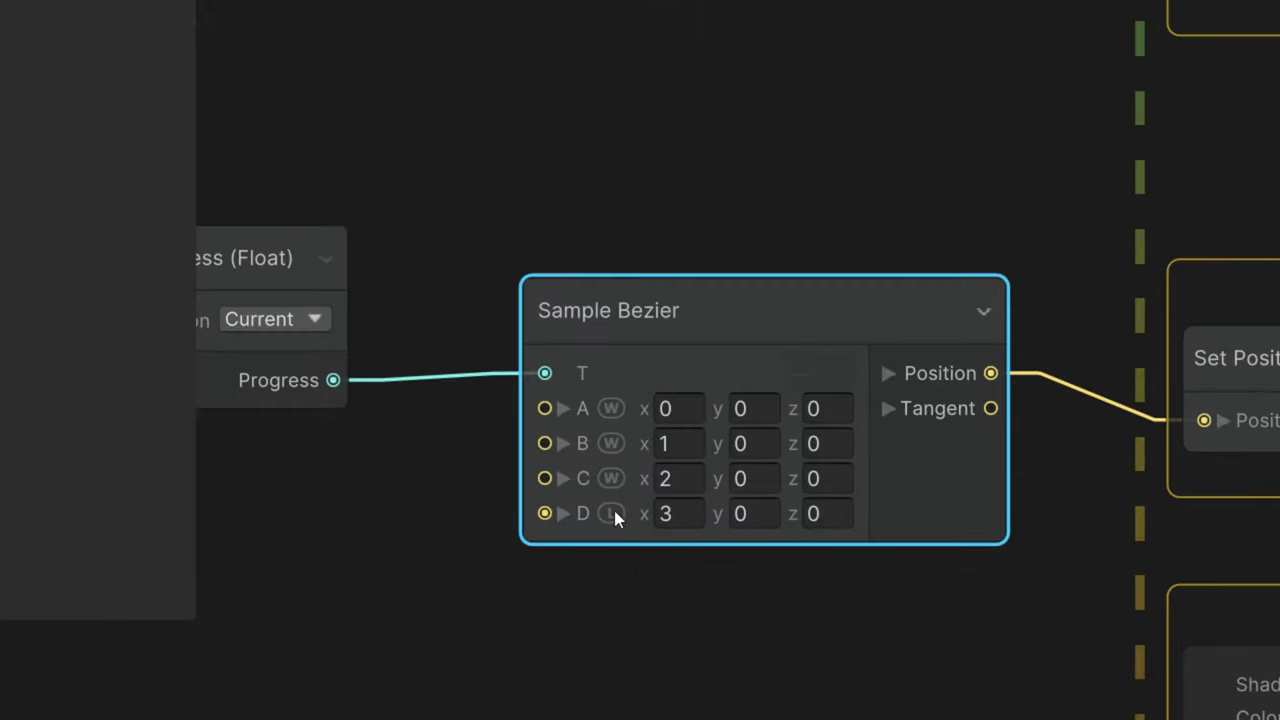
{"action": "left_click", "coordinate": [611, 513]}
Step: View the straight line of particles in the enlarged scene and set the Y value of Sample Bezier point D to 2
{"action": "left_click_drag", "start_coordinate": [212, 600], "coordinate": [573, 600]}
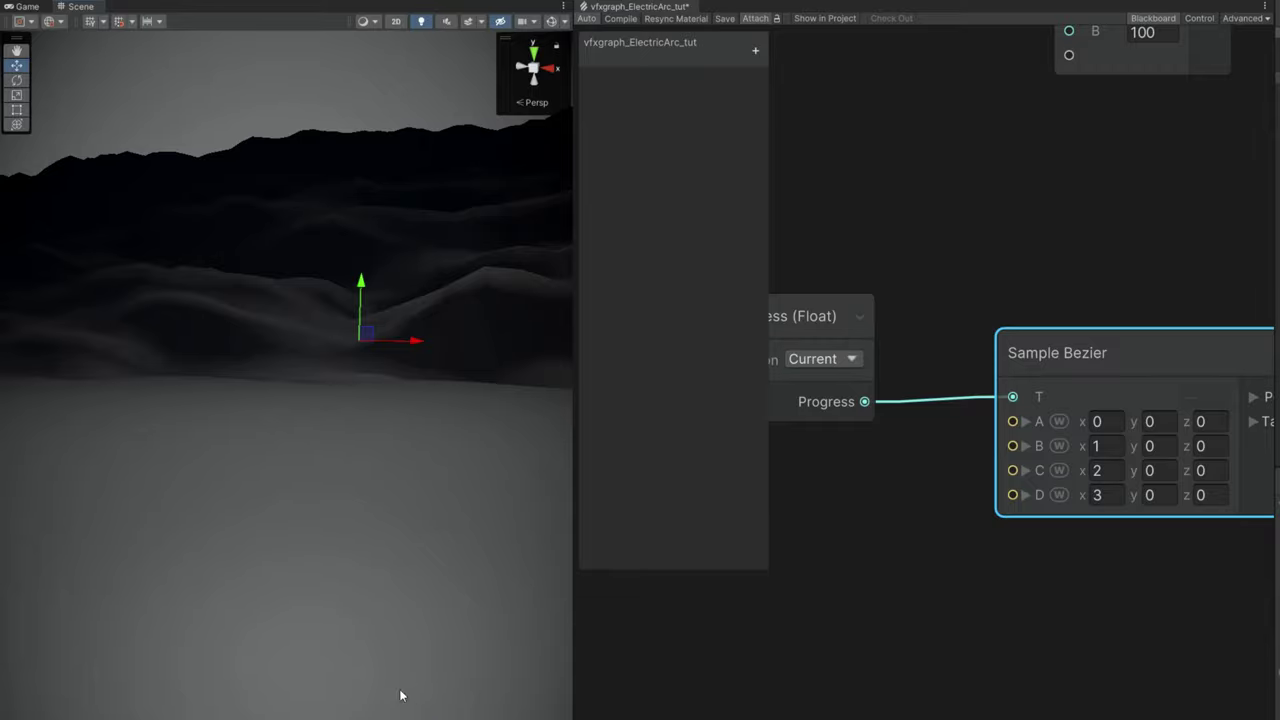
{"action": "right_click_drag", "start_coordinate": [400, 695], "coordinate": [460, 546]}
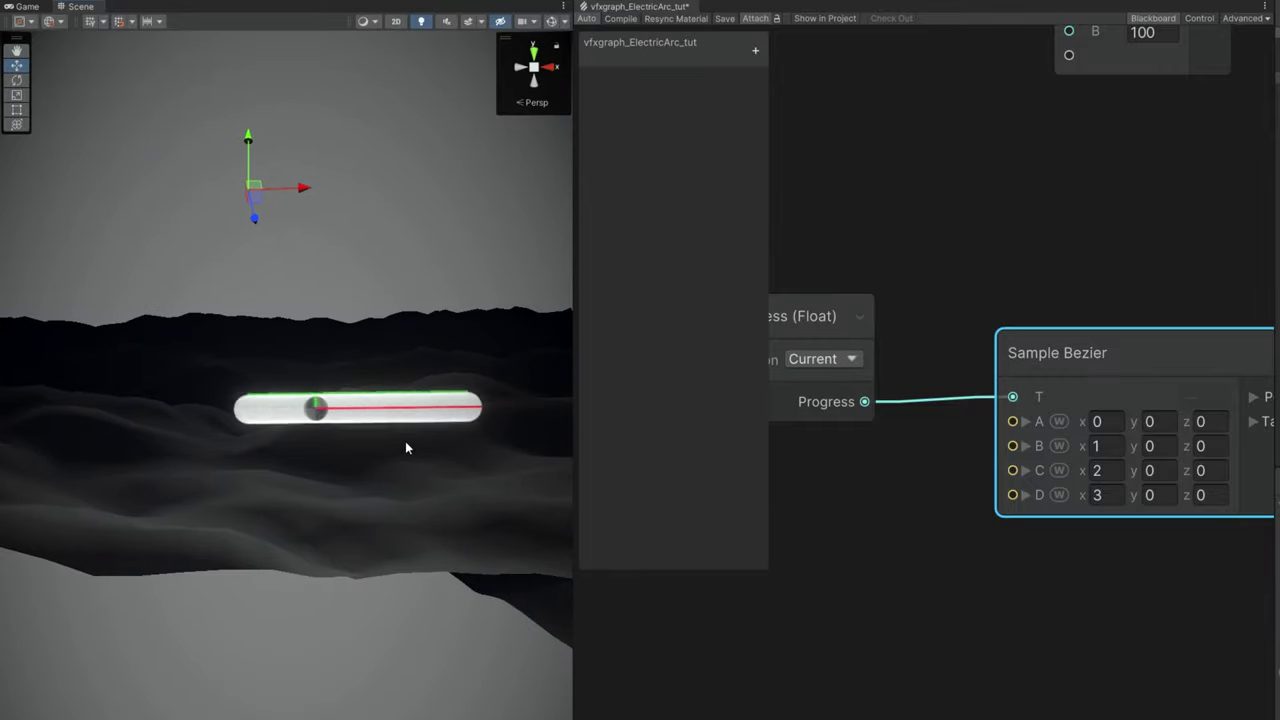
{"action": "right_click_drag", "start_coordinate": [431, 583], "coordinate": [449, 600]}
{"action": "left_click", "coordinate": [1158, 496]}
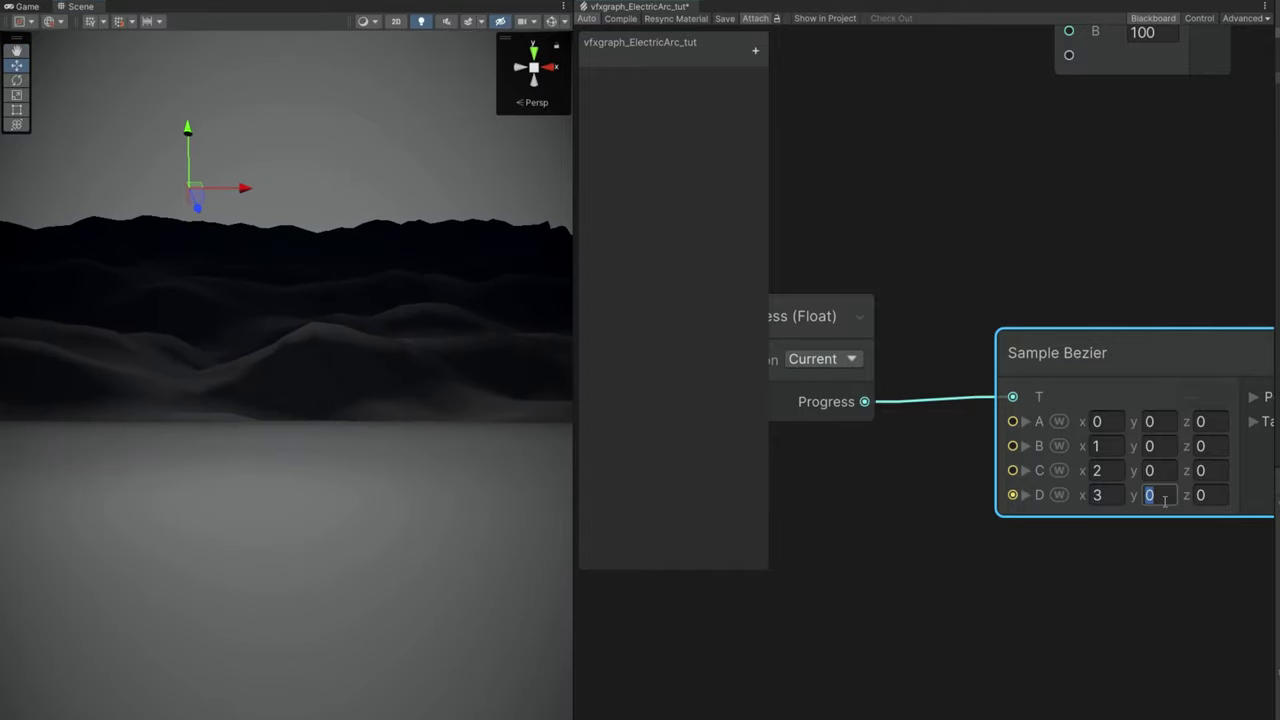
{"action": "key", "text": "Return"}
Step: Change the Data Type of the Initialize Particle context to ParticleStrip
{"action": "left_click_drag", "start_coordinate": [574, 600], "coordinate": [274, 600]}
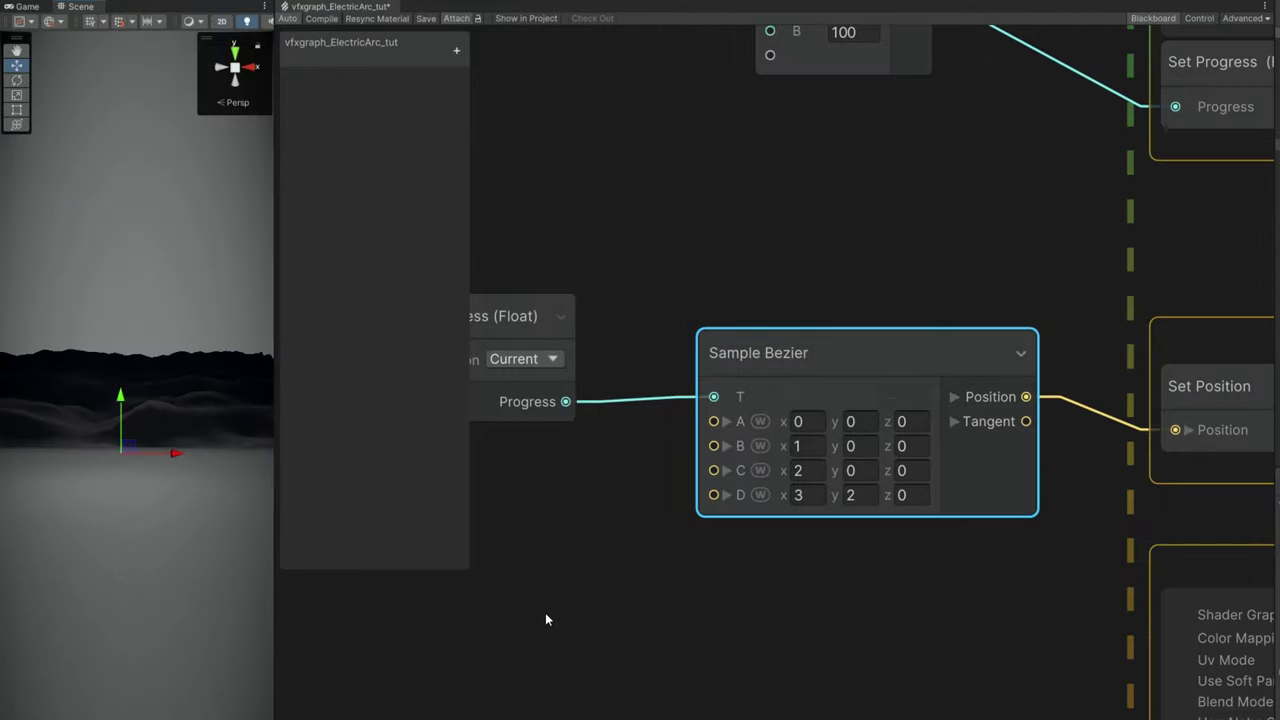
{"action": "scroll", "coordinate": [560, 660], "scroll_direction": "down", "scroll_amount": 8}
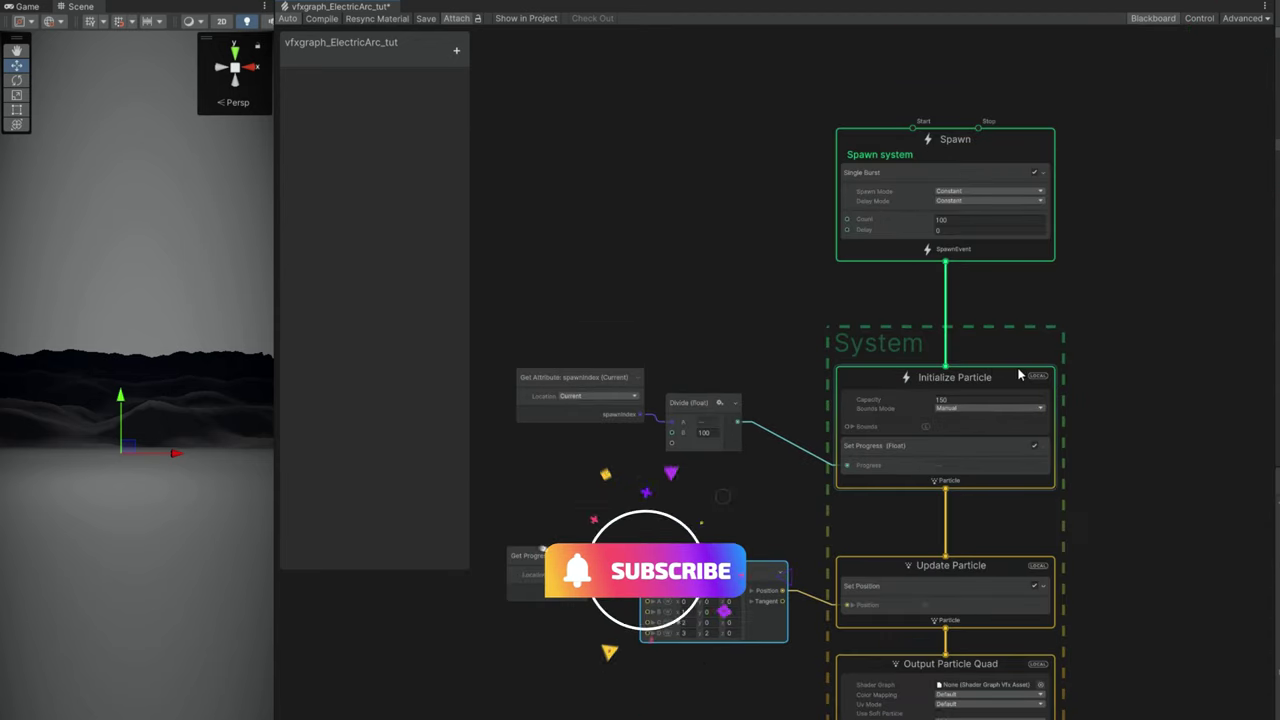
{"action": "scroll", "coordinate": [1018, 374], "scroll_direction": "up", "scroll_amount": 2}
{"action": "middle_click_drag", "start_coordinate": [654, 535], "coordinate": [680, 477]}
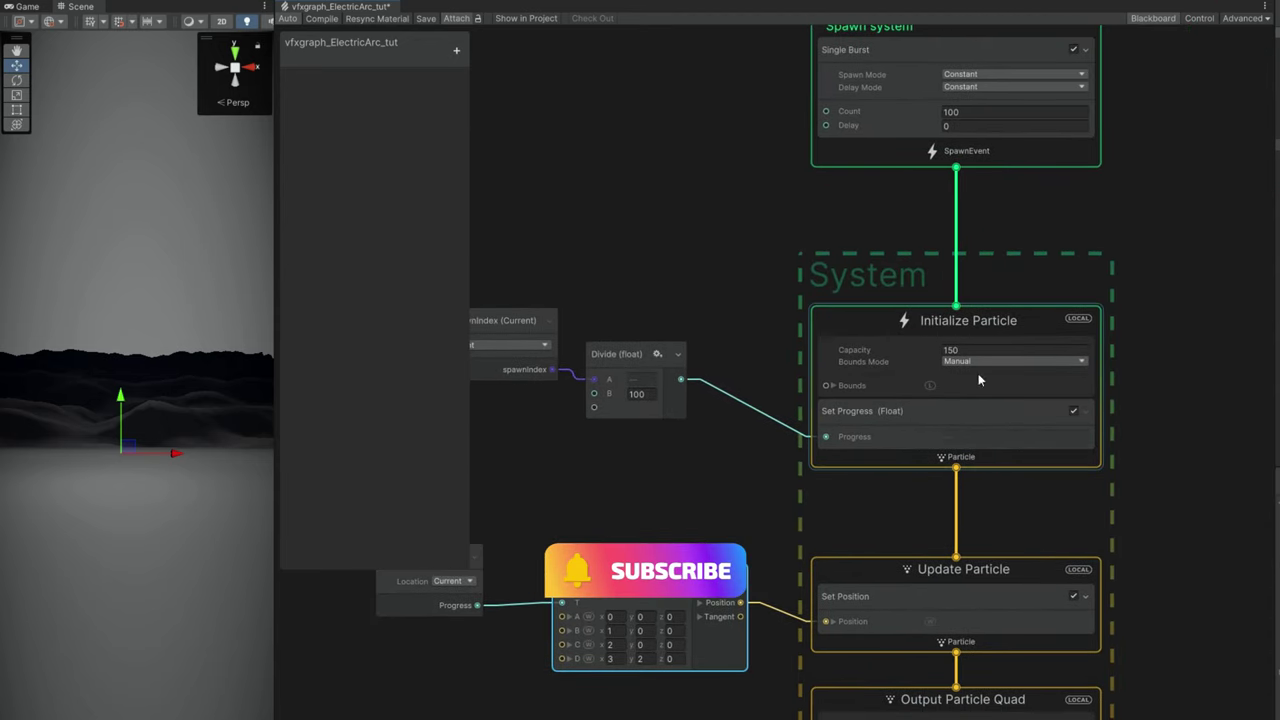
{"action": "left_click", "coordinate": [968, 321]}
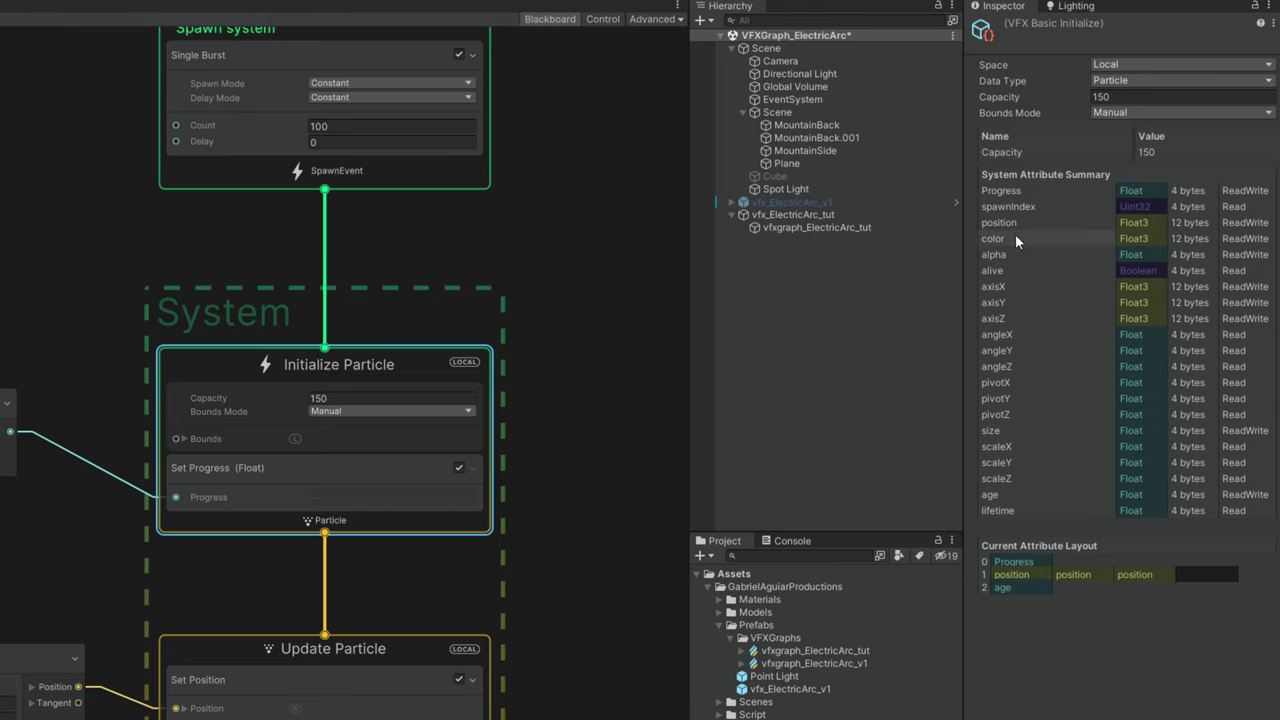
{"action": "left_click", "coordinate": [1140, 80]}
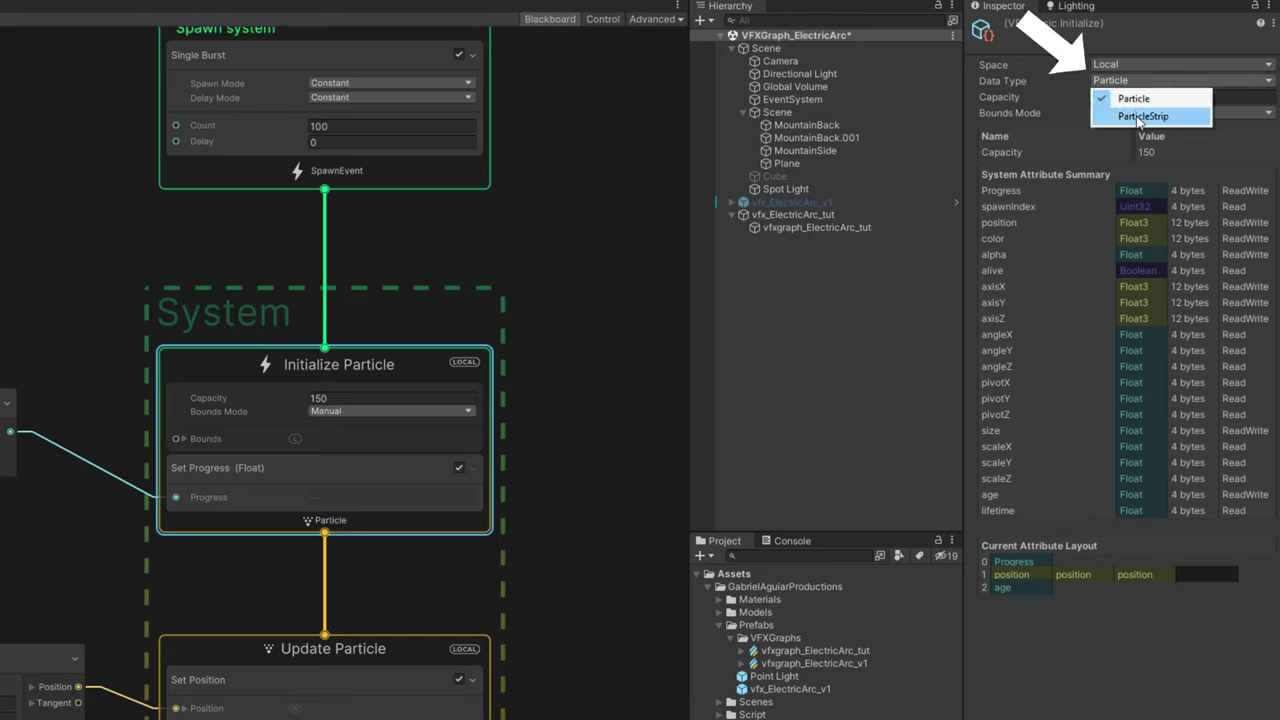
{"action": "left_click", "coordinate": [1140, 116]}
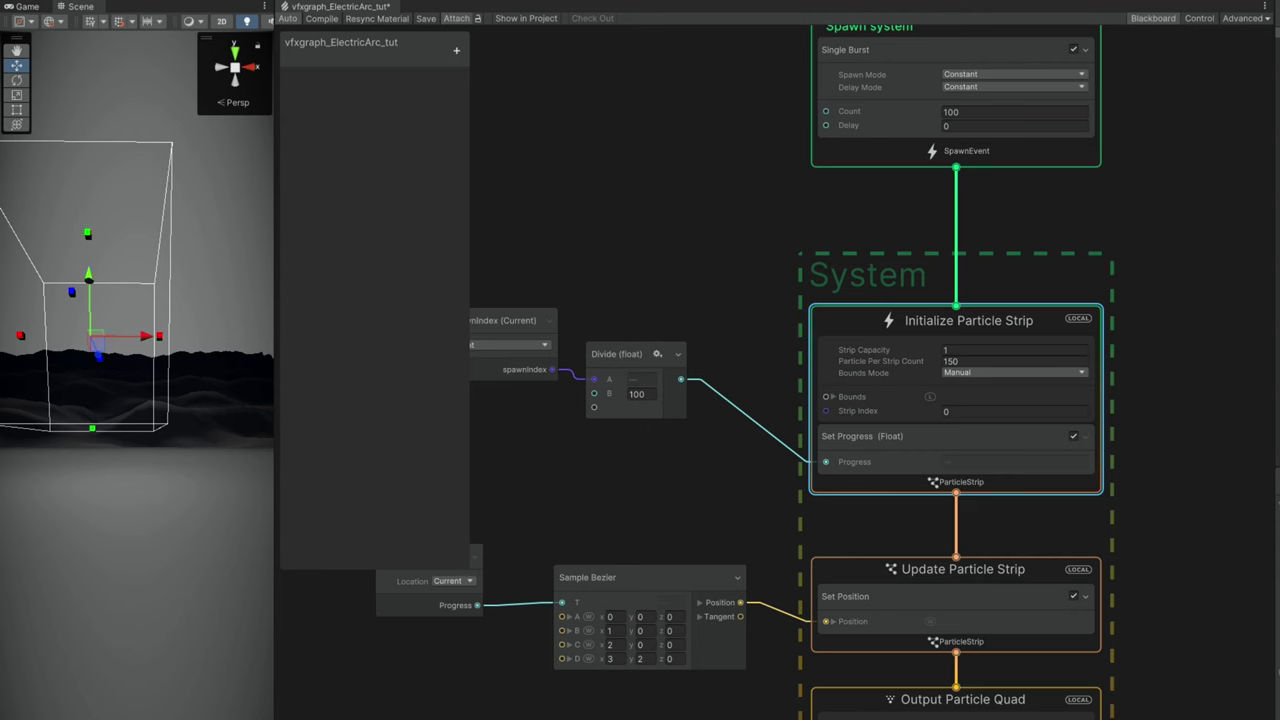
Step: Add an Output ParticleStrip Quad context connected to the output of Update Particle Strip
{"action": "left_click_drag", "start_coordinate": [274, 716], "coordinate": [343, 716]}
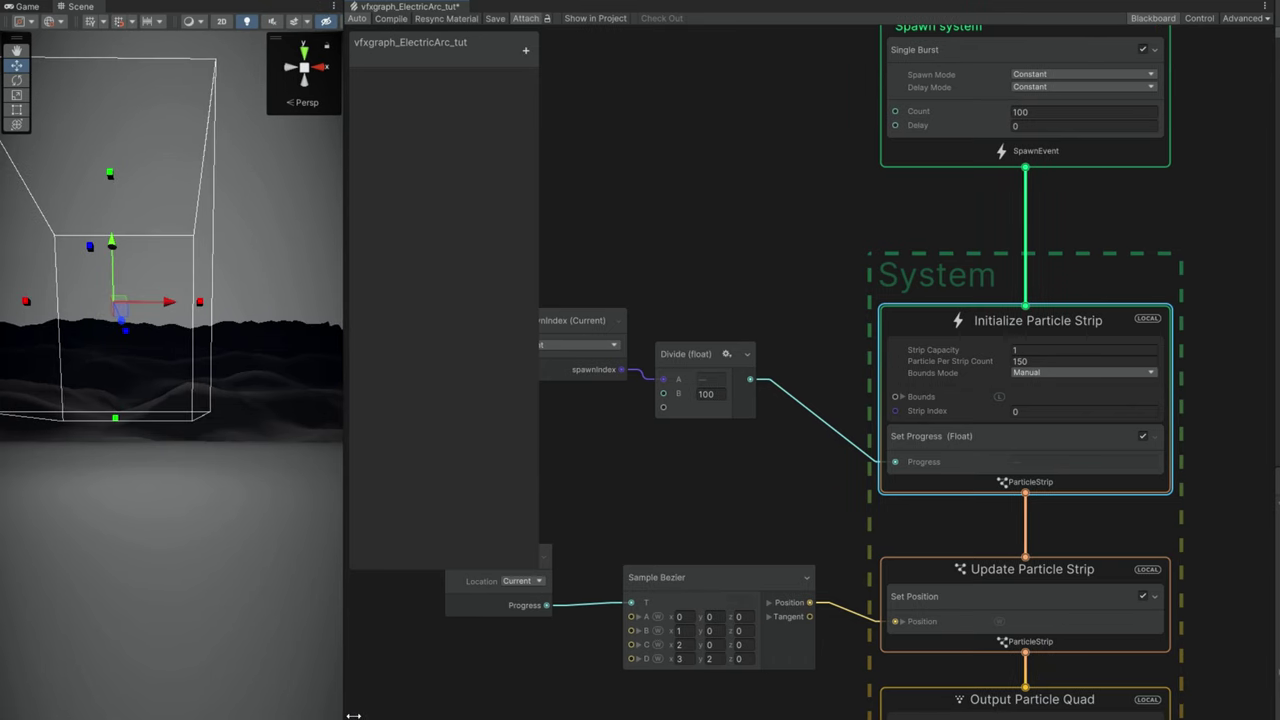
{"action": "left_click", "coordinate": [1066, 590]}
{"action": "middle_click_drag", "start_coordinate": [933, 669], "coordinate": [892, 384]}
{"action": "left_click", "coordinate": [899, 425]}
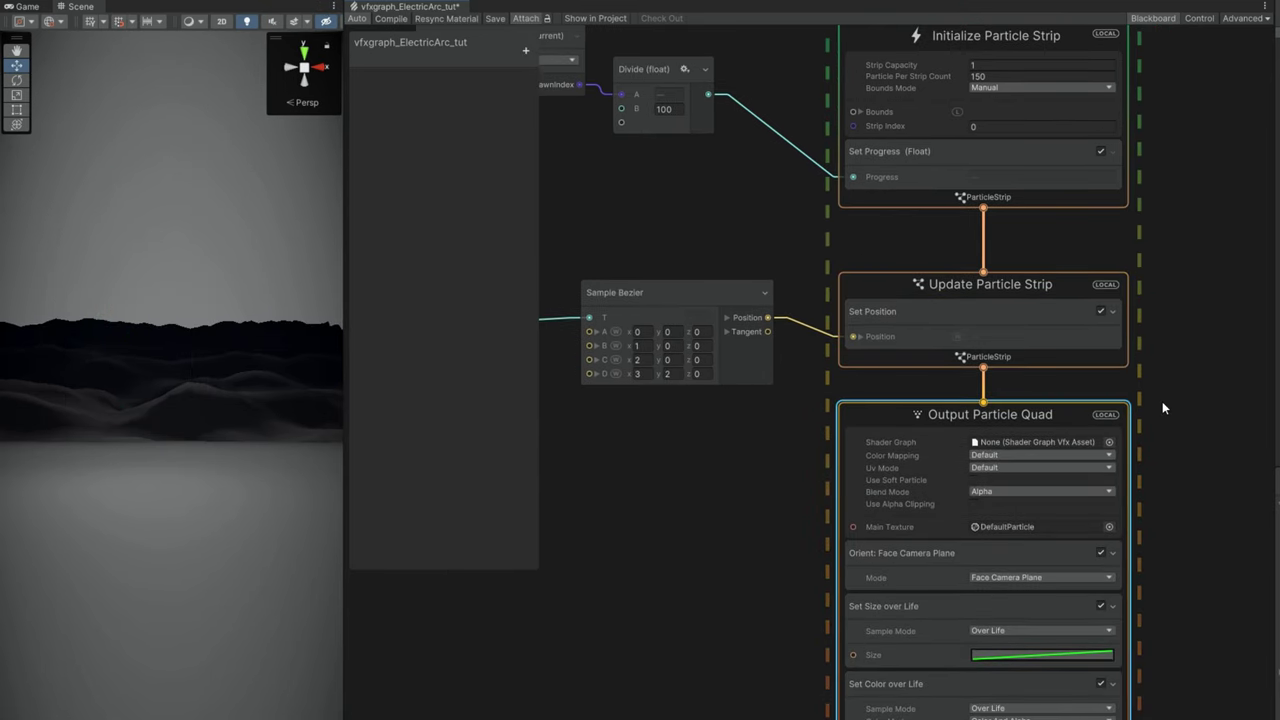
{"action": "middle_click_drag", "start_coordinate": [1162, 407], "coordinate": [1049, 390]}
{"action": "left_click_drag", "start_coordinate": [872, 352], "coordinate": [1160, 377]}
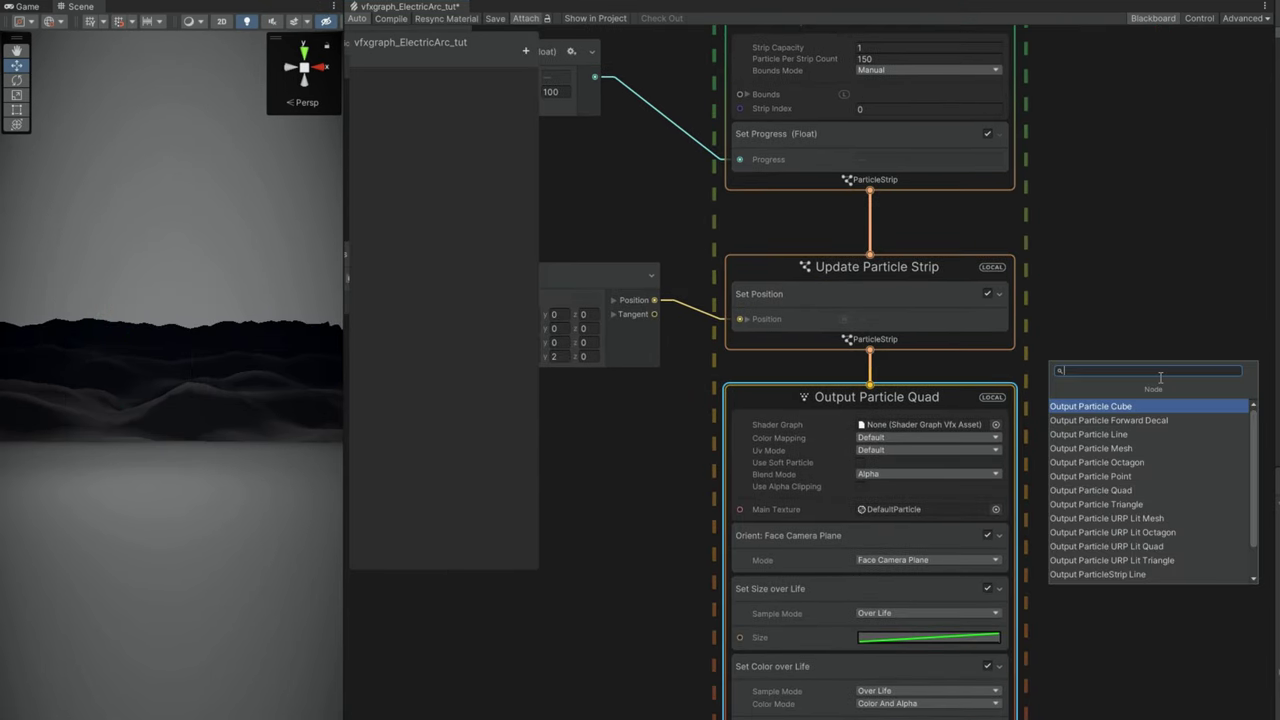
{"action": "type", "text": "strip"}
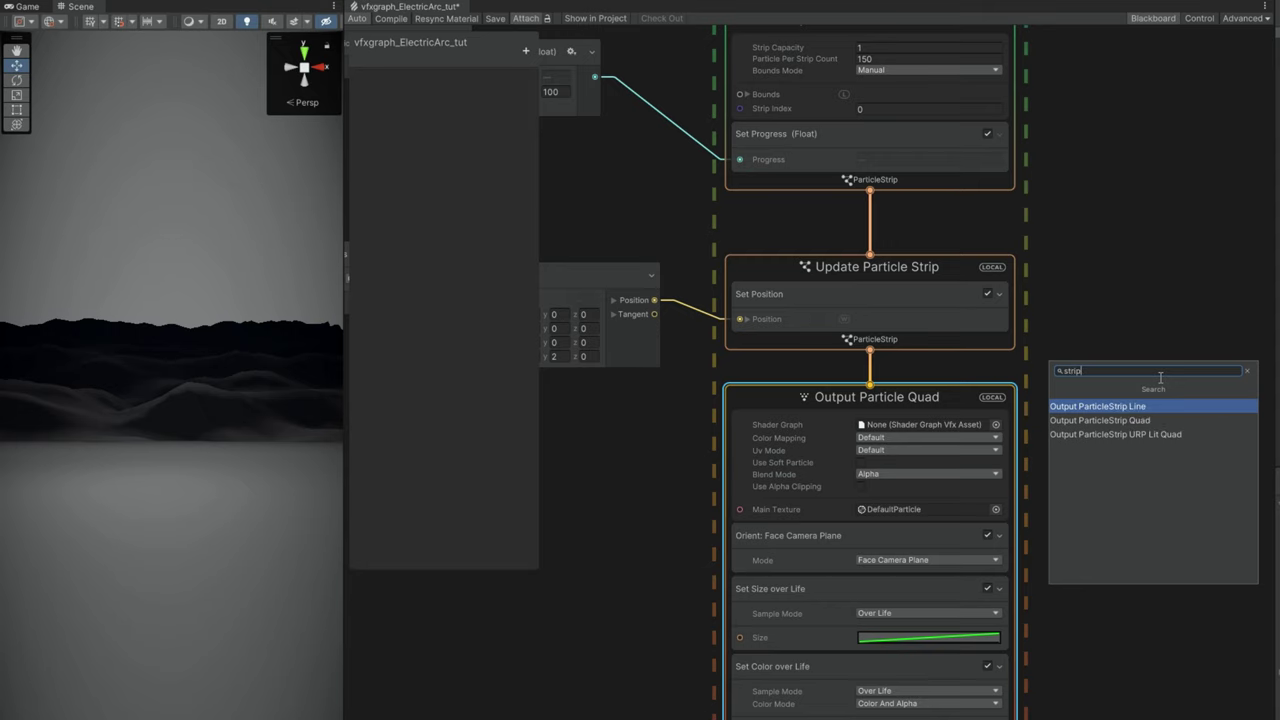
{"action": "left_click", "coordinate": [1148, 421]}
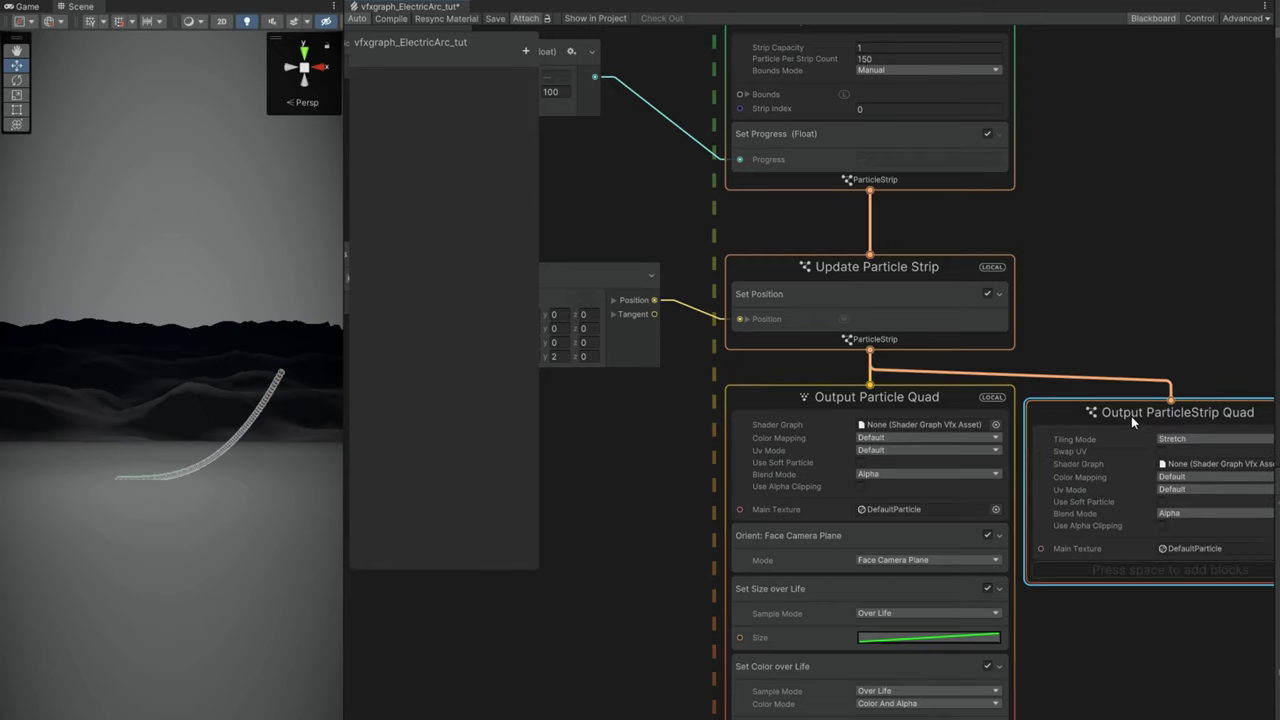
{"action": "middle_click_drag", "start_coordinate": [1030, 642], "coordinate": [905, 626]}
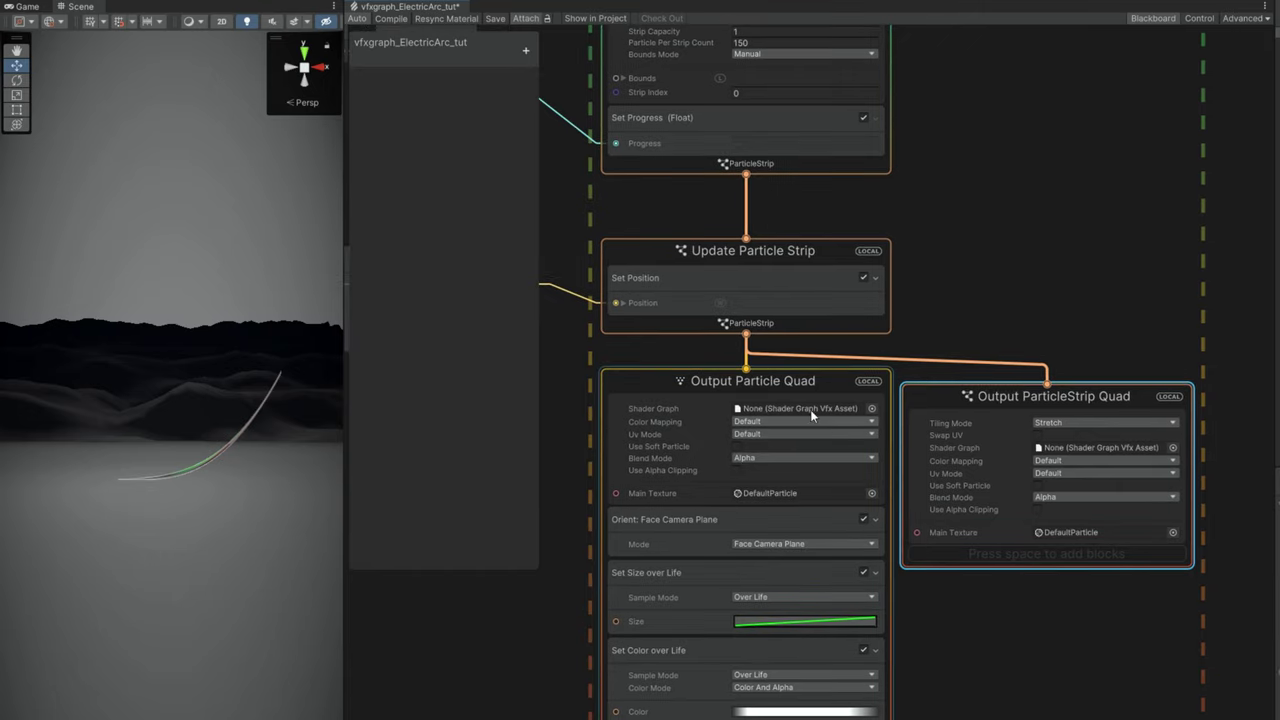
Step: Delete the Output Particle Quad context and move Output ParticleStrip Quad into its place under Update Particle Strip
{"action": "left_click", "coordinate": [768, 383]}
{"action": "key", "text": "Delete"}
{"action": "left_click_drag", "start_coordinate": [929, 401], "coordinate": [631, 403]}
Step: Switch the enlarged scene view to Shaded Wireframe and examine the segments of the particle strip up close
{"action": "left_click_drag", "start_coordinate": [350, 589], "coordinate": [941, 566]}
{"action": "right_click_drag", "start_coordinate": [677, 383], "coordinate": [823, 400]}
{"action": "key", "text": "w"}
{"action": "left_click_drag", "start_coordinate": [823, 400], "coordinate": [668, 436], "text": "alt"}
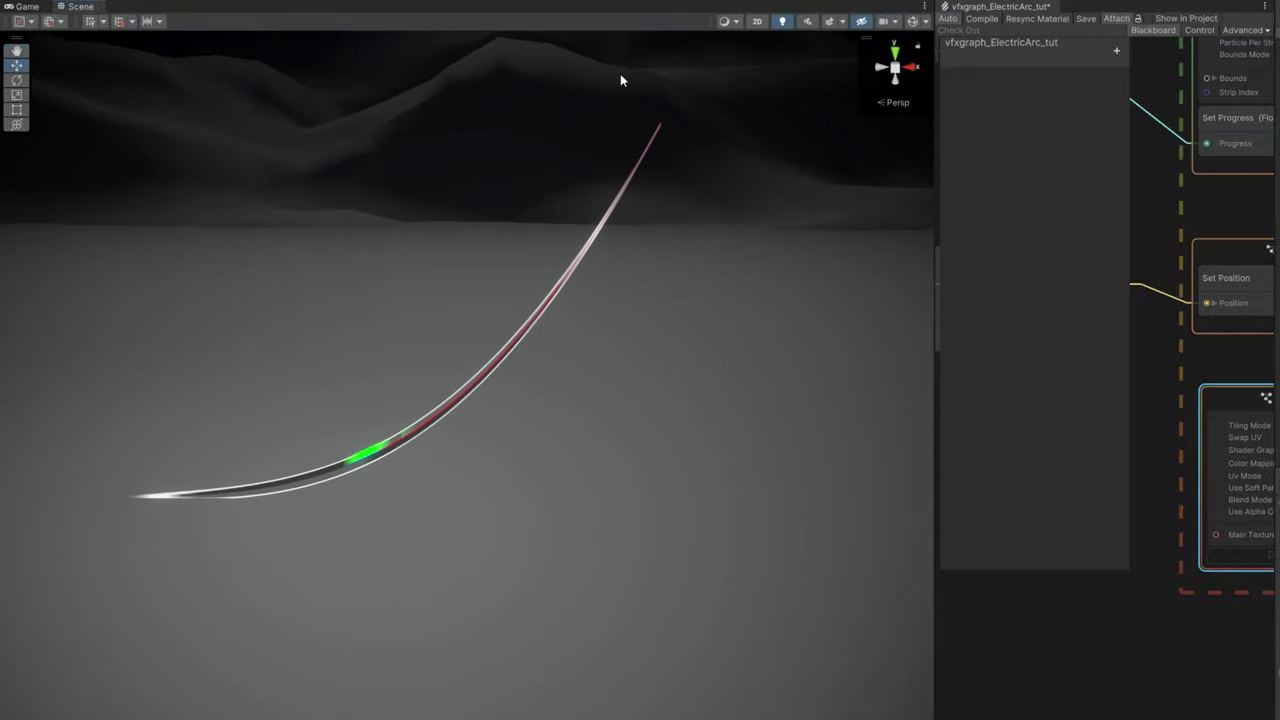
{"action": "left_click", "coordinate": [729, 22]}
{"action": "left_click", "coordinate": [743, 73]}
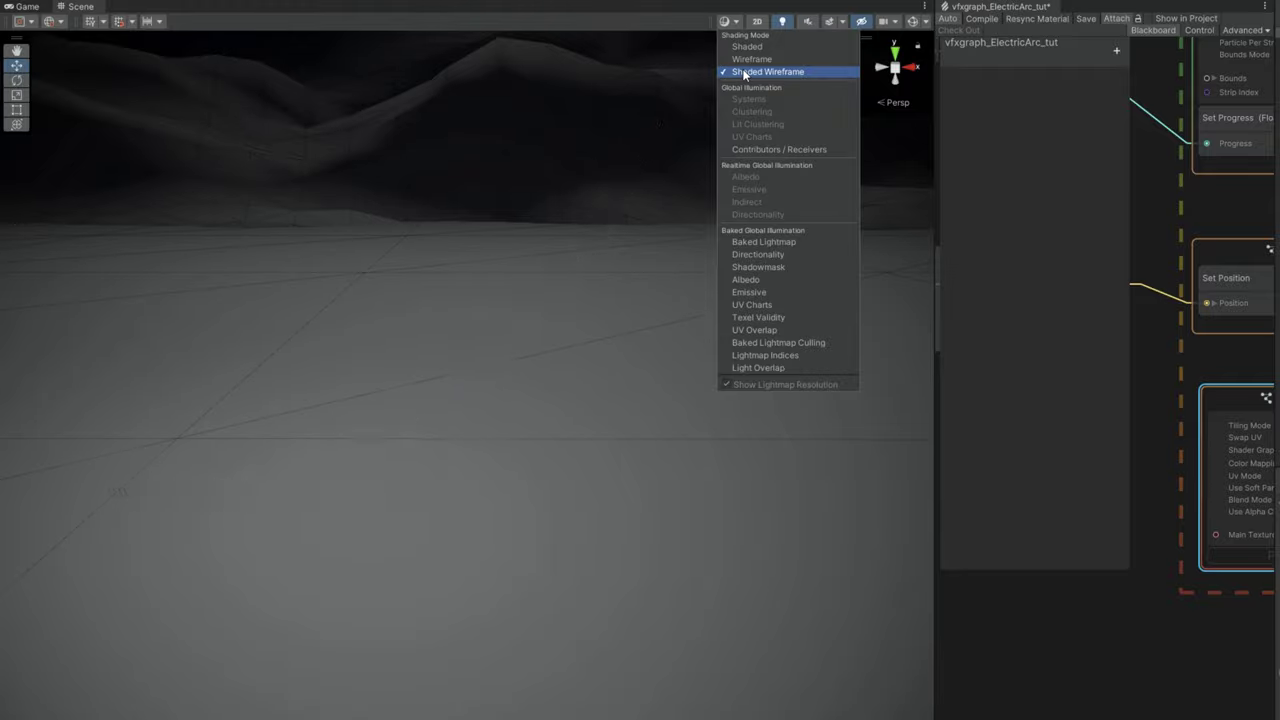
{"action": "right_click_drag", "start_coordinate": [600, 376], "coordinate": [663, 378]}
{"action": "mouse_move", "coordinate": [663, 379]}
{"action": "left_mouse_down", "text": "alt"}
{"action": "mouse_move", "coordinate": [814, 409]}
{"action": "mouse_move", "coordinate": [674, 414]}
{"action": "mouse_move", "coordinate": [683, 400]}
{"action": "mouse_move", "coordinate": [640, 371]}
{"action": "left_mouse_up", "text": "alt"}
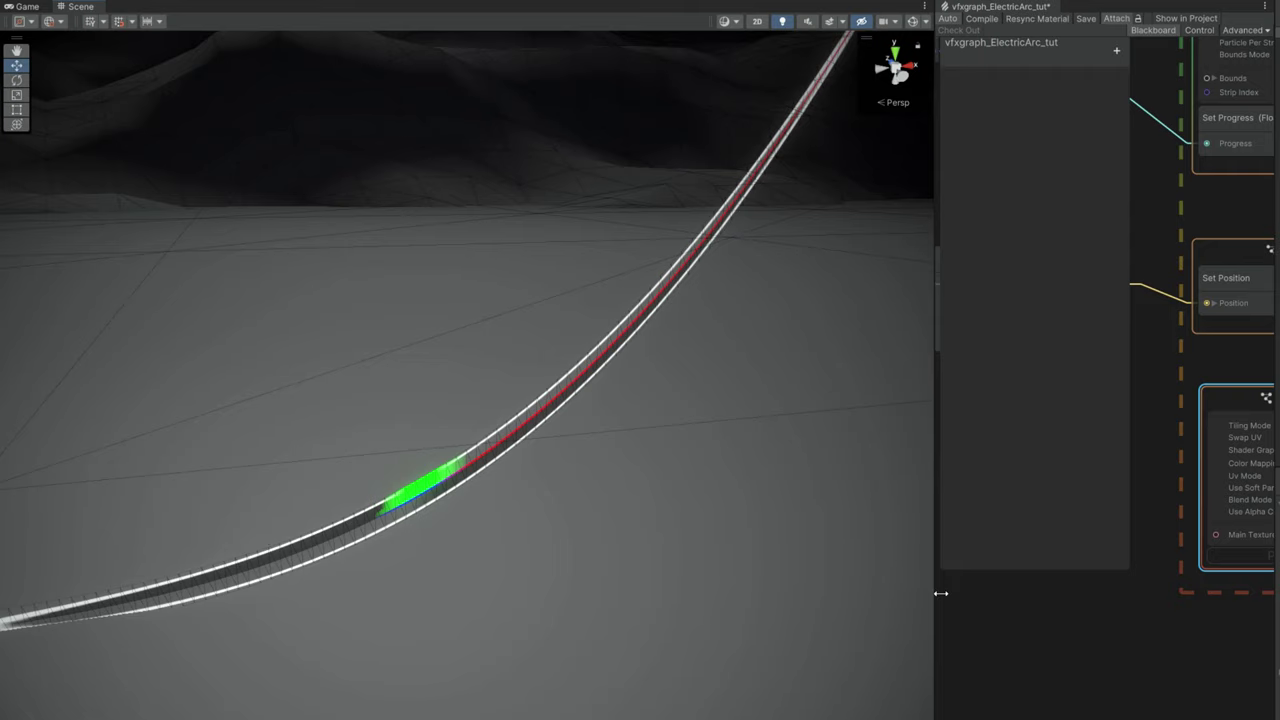
Step: Set the Single Burst Count to 200 and the Particle Per Strip Count of Initialize Particle Strip to 200
{"action": "left_click_drag", "start_coordinate": [941, 594], "coordinate": [387, 600]}
{"action": "middle_click_drag", "start_coordinate": [642, 583], "coordinate": [786, 719]}
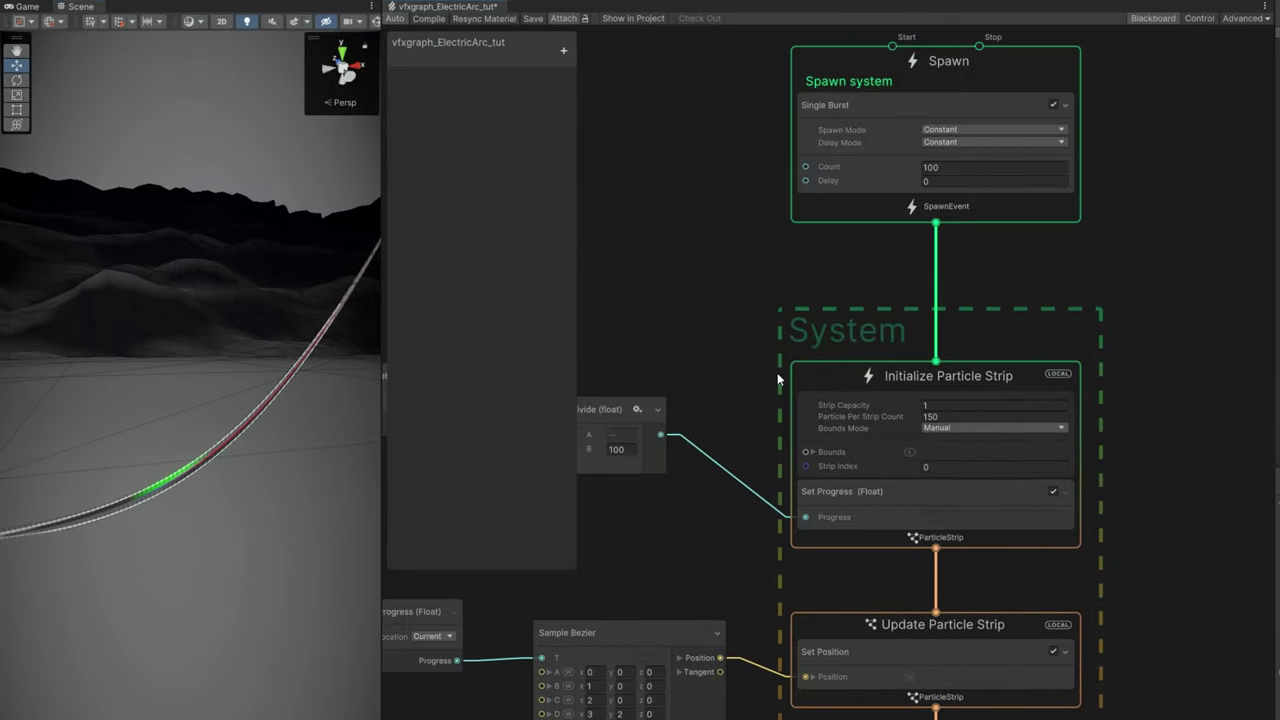
{"action": "middle_click_drag", "start_coordinate": [778, 379], "coordinate": [779, 466]}
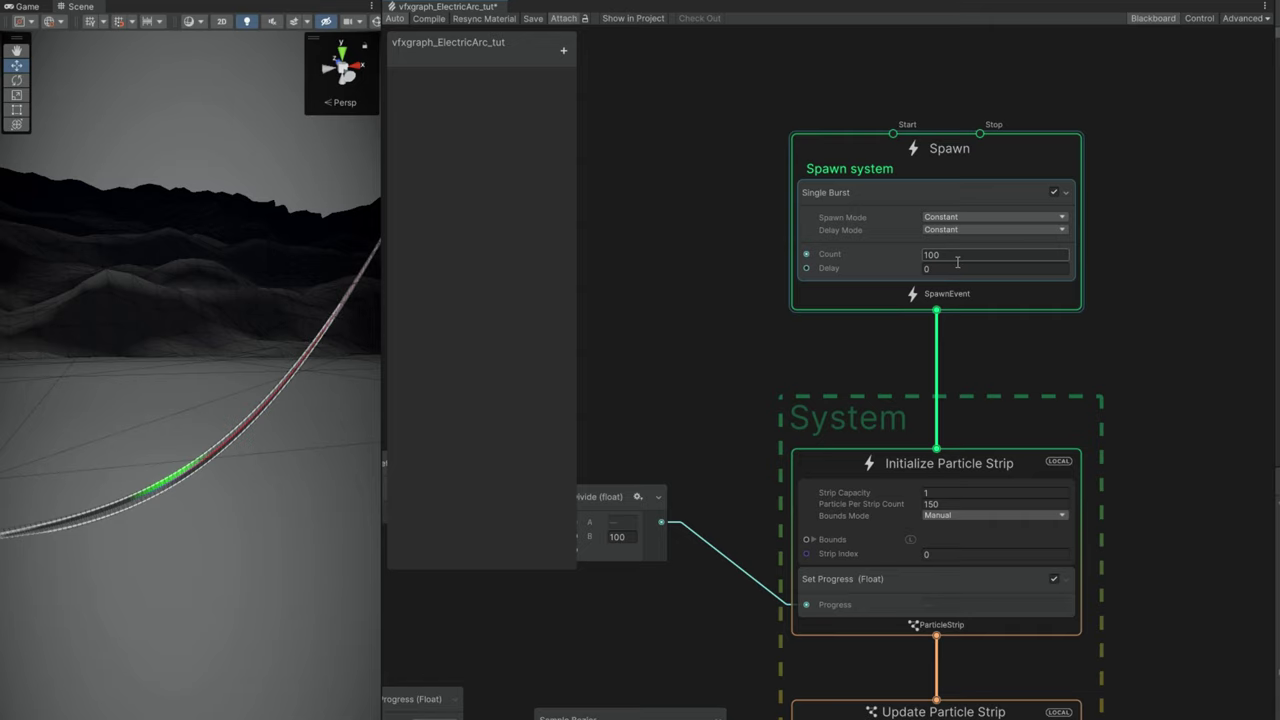
{"action": "left_click", "coordinate": [957, 262]}
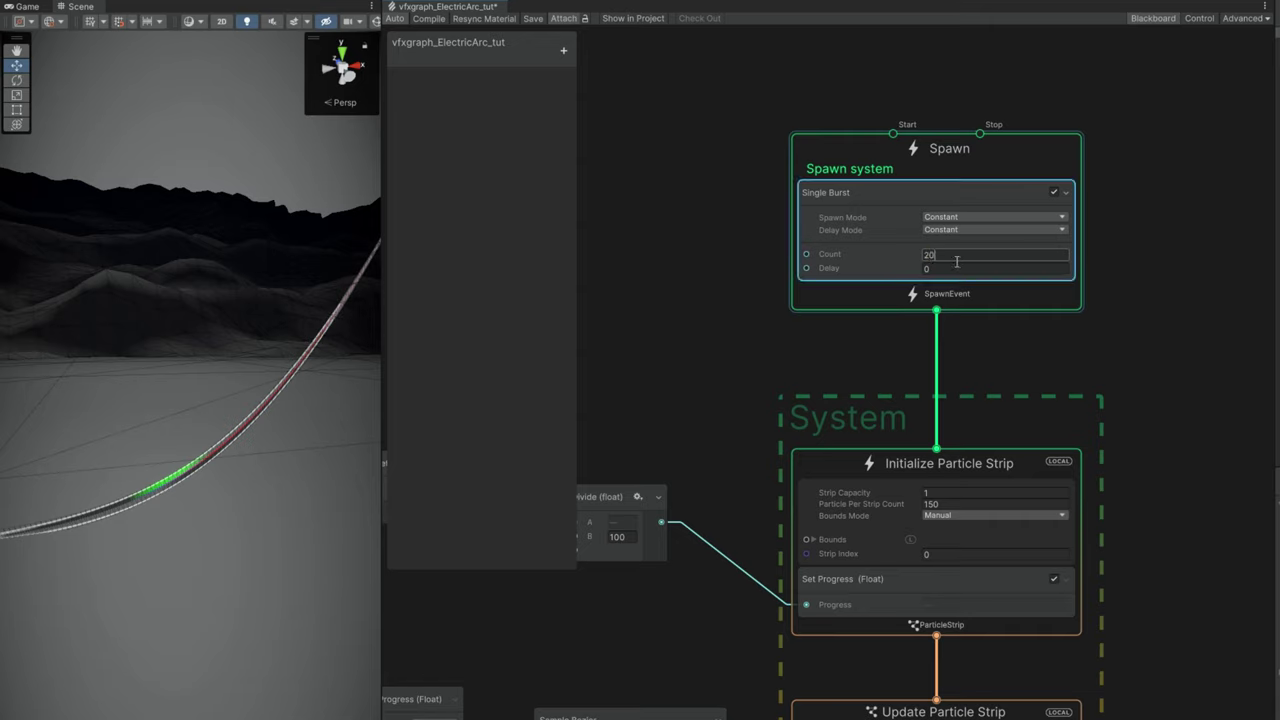
{"action": "left_click", "coordinate": [965, 505]}
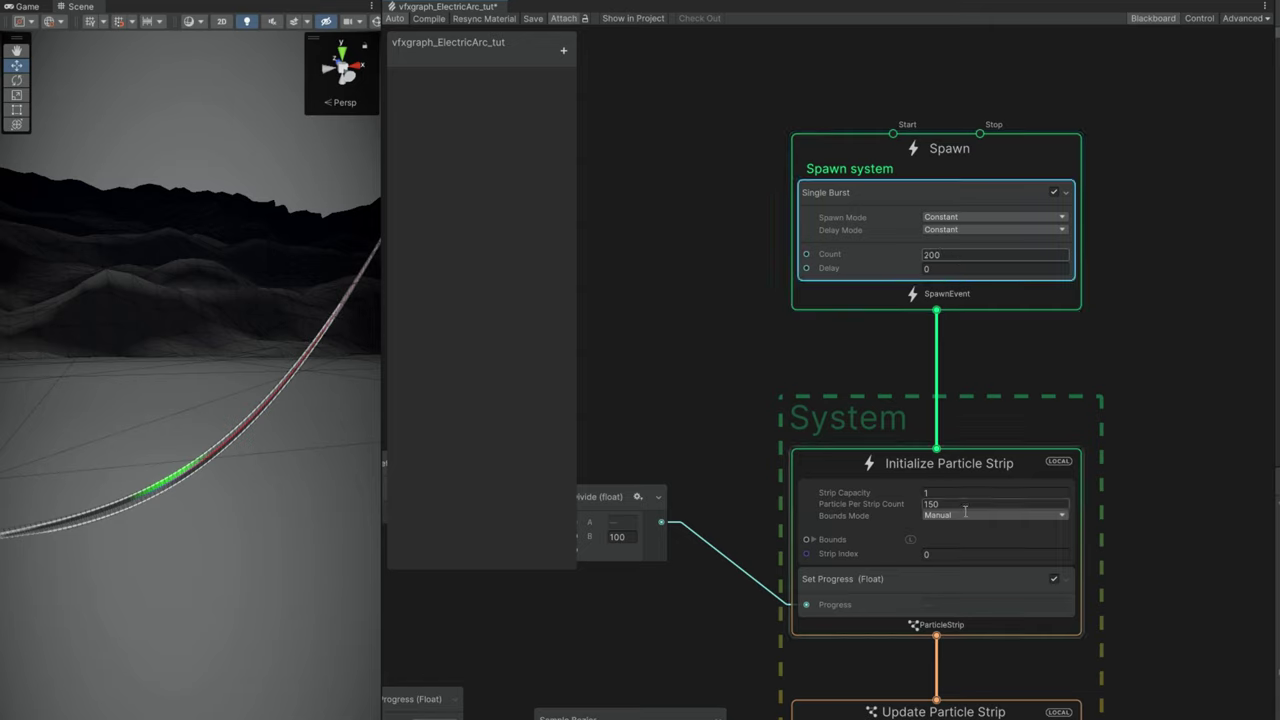
{"action": "key", "text": "Return"}
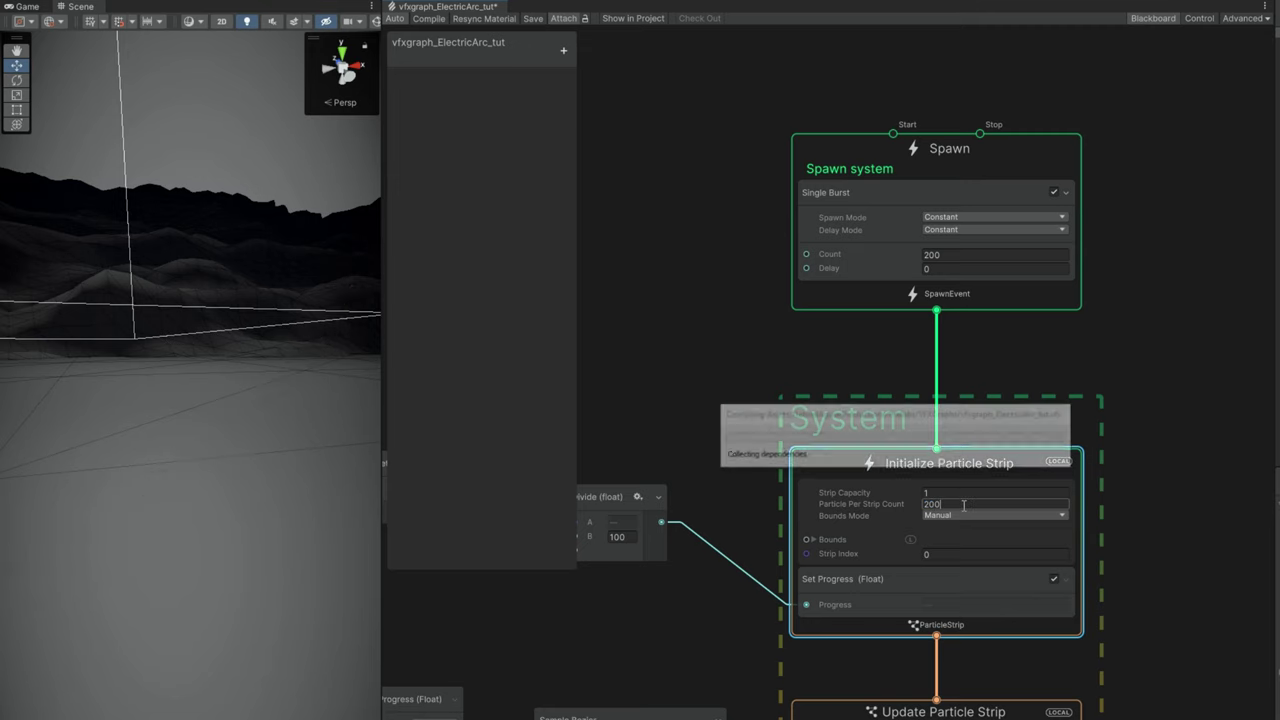
Step: Set input B of the Divide node feeding Set Progress to 200
{"action": "middle_click_drag", "start_coordinate": [701, 436], "coordinate": [920, 311]}
{"action": "scroll", "coordinate": [826, 419], "scroll_direction": "up", "scroll_amount": 2}
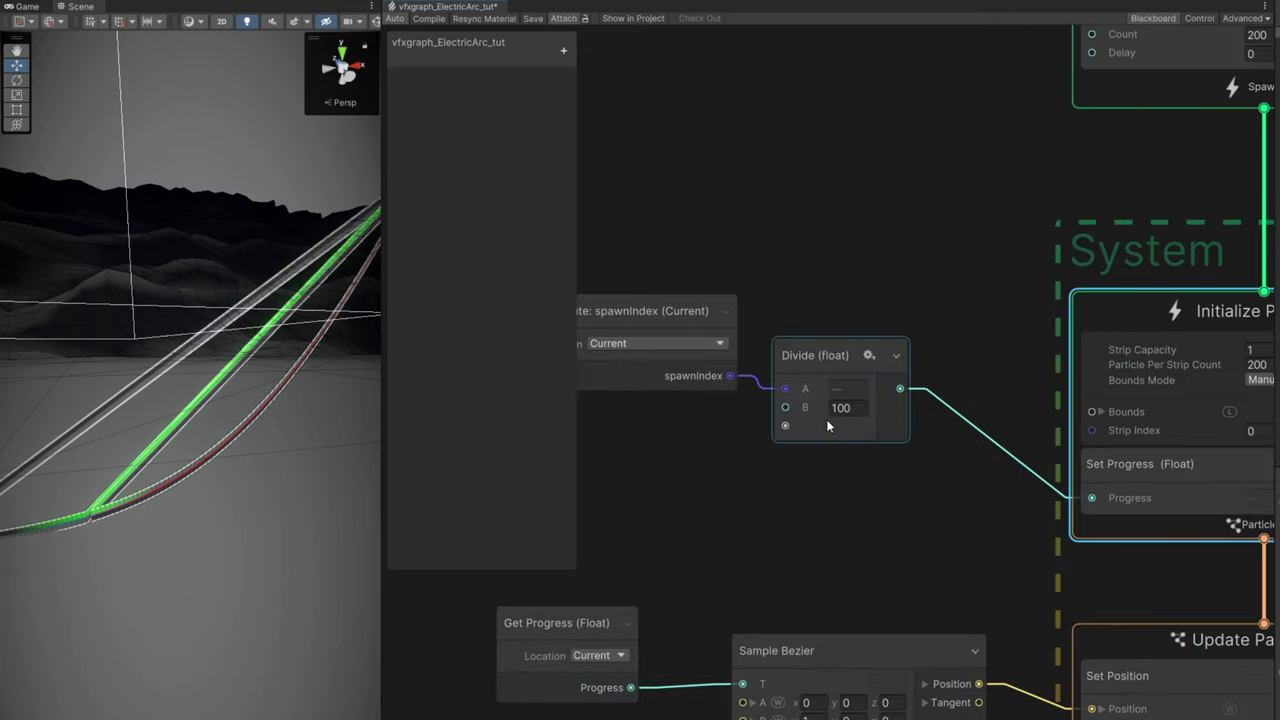
{"action": "left_click", "coordinate": [828, 414]}
{"action": "left_click_drag", "start_coordinate": [377, 427], "coordinate": [530, 420]}
{"action": "left_click", "coordinate": [1018, 412]}
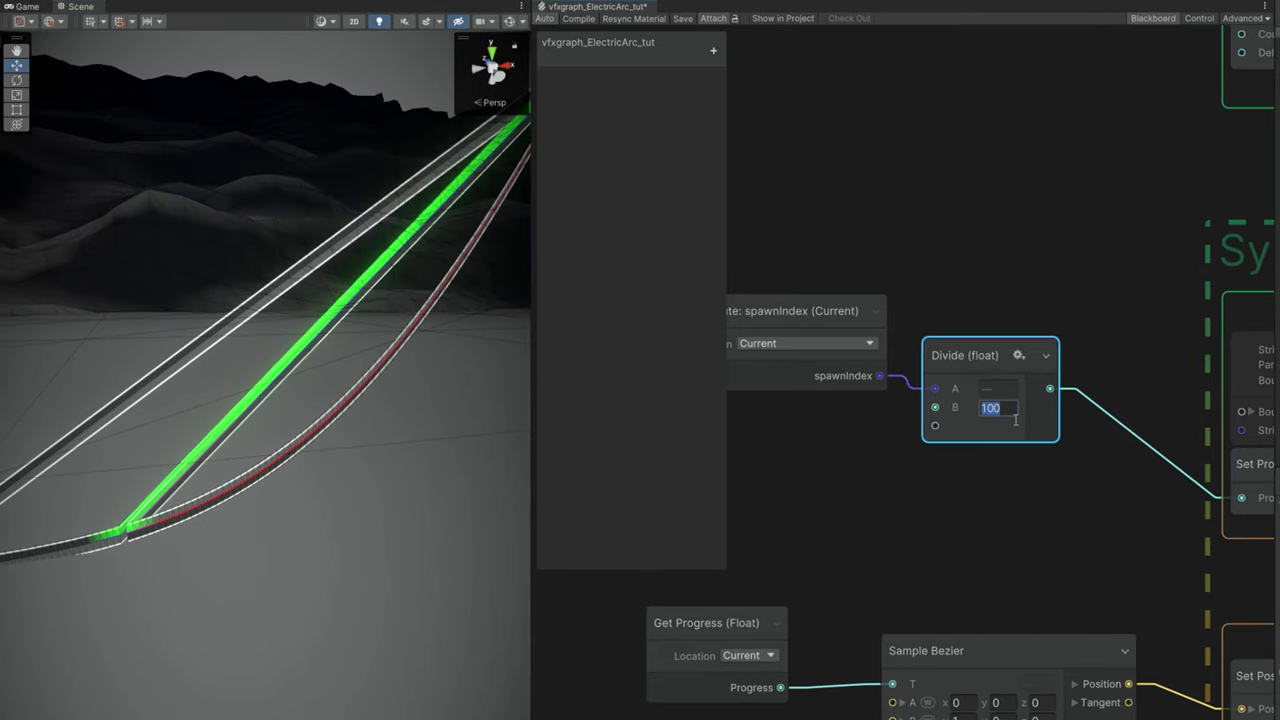
{"action": "type", "text": "2"}
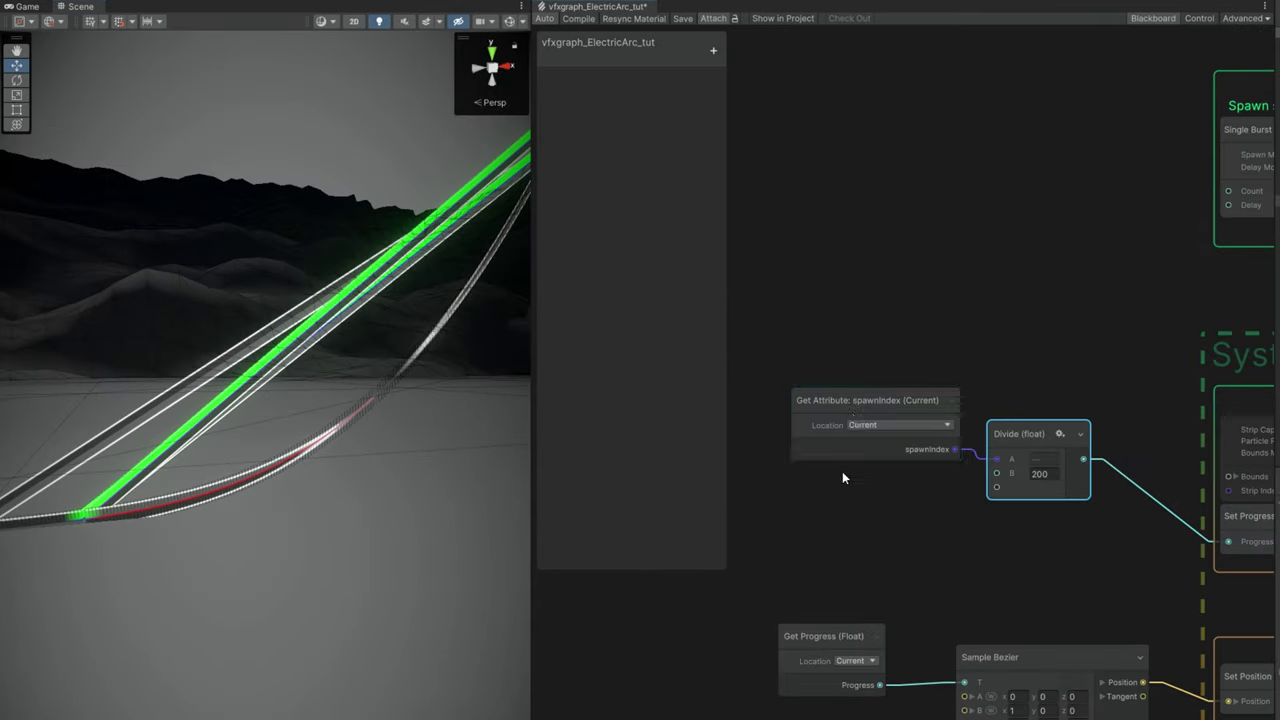
Step: Move the Get Attribute: spawnIndex node up and away from Divide to free space beneath it
{"action": "scroll", "coordinate": [848, 424], "scroll_direction": "up", "scroll_amount": 3}
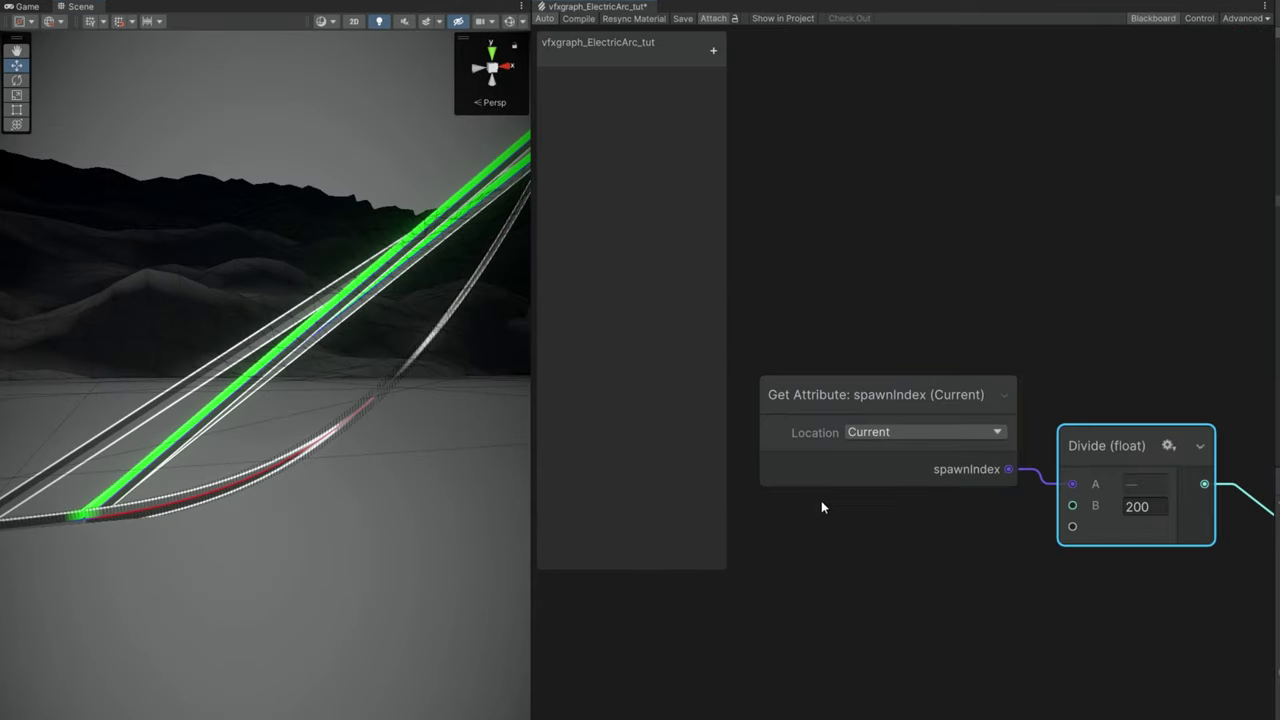
{"action": "middle_click_drag", "start_coordinate": [821, 500], "coordinate": [930, 529]}
{"action": "left_click", "coordinate": [829, 412]}
{"action": "scroll", "coordinate": [928, 530], "scroll_direction": "down", "scroll_amount": 1}
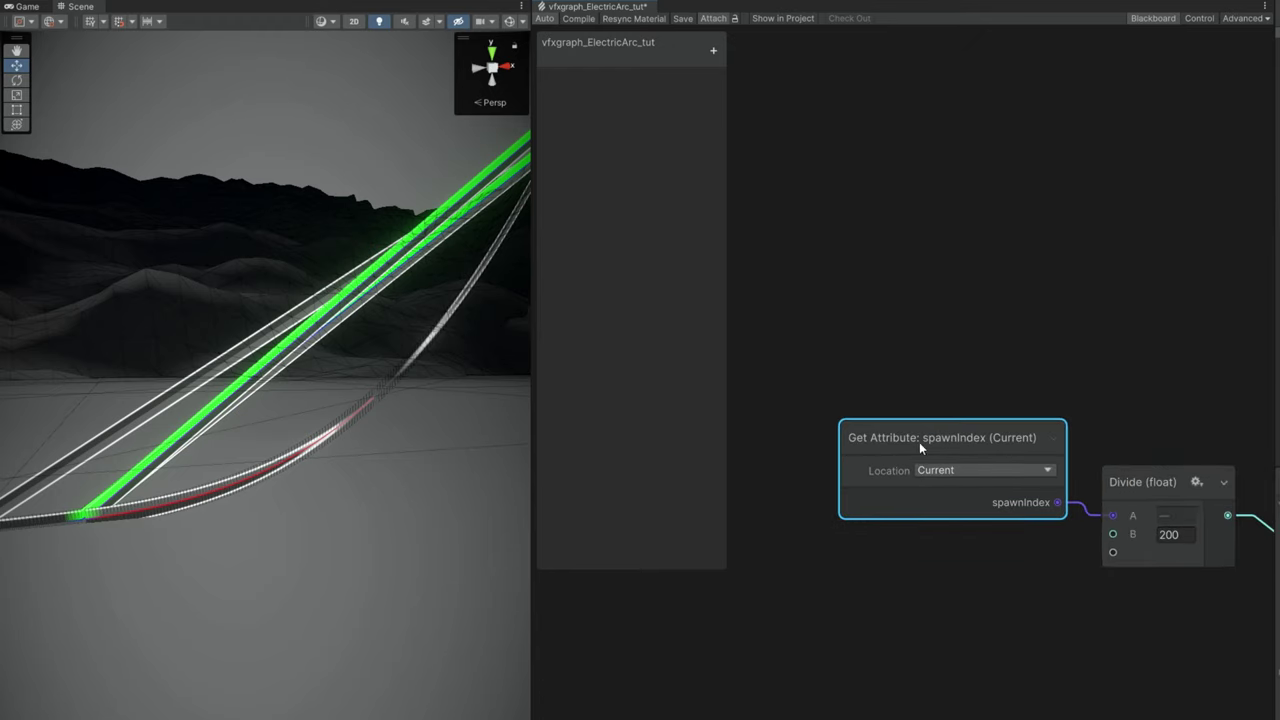
{"action": "left_click_drag", "start_coordinate": [919, 442], "coordinate": [813, 285]}
Step: Add a Get Attribute: spawnIndexInStrip node below the spawnIndex node and connect it to input A of Divide, then inspect the strip
{"action": "left_click", "coordinate": [856, 404]}
{"action": "key", "text": "space"}
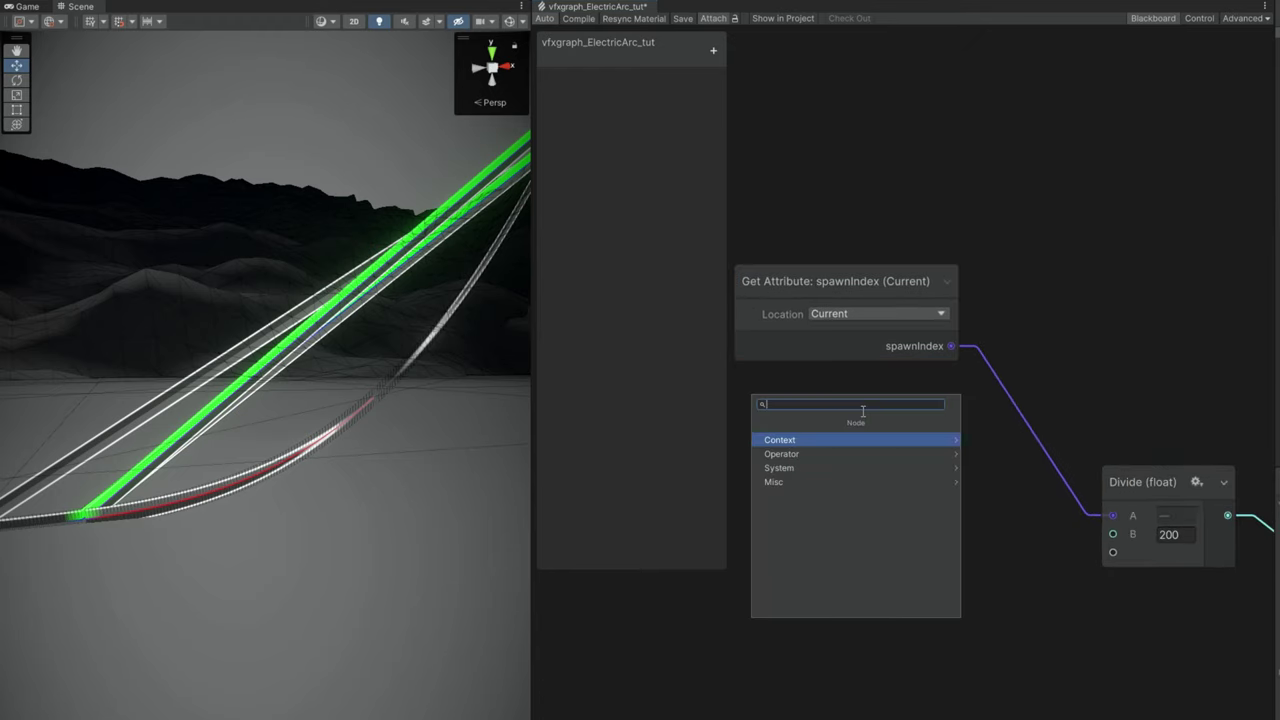
{"action": "type", "text": "index"}
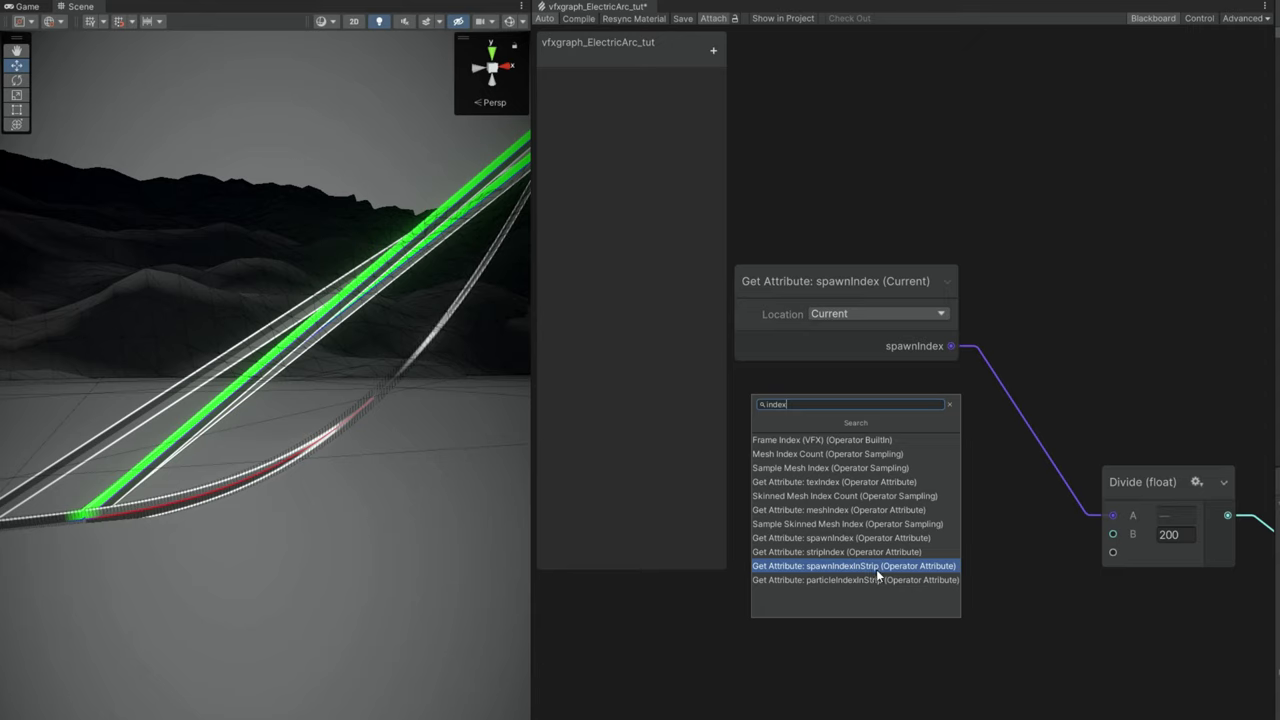
{"action": "left_click", "coordinate": [876, 566]}
{"action": "left_click_drag", "start_coordinate": [965, 442], "coordinate": [854, 444]}
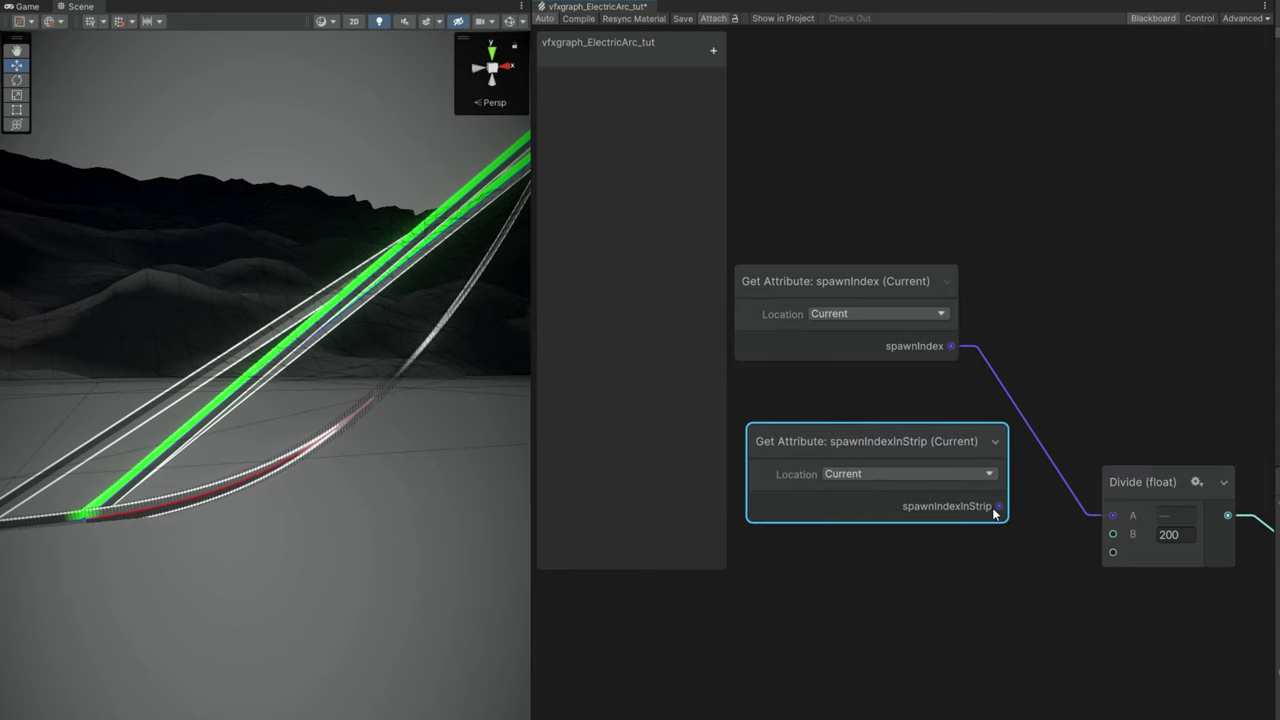
{"action": "left_click_drag", "start_coordinate": [997, 507], "coordinate": [1112, 515]}
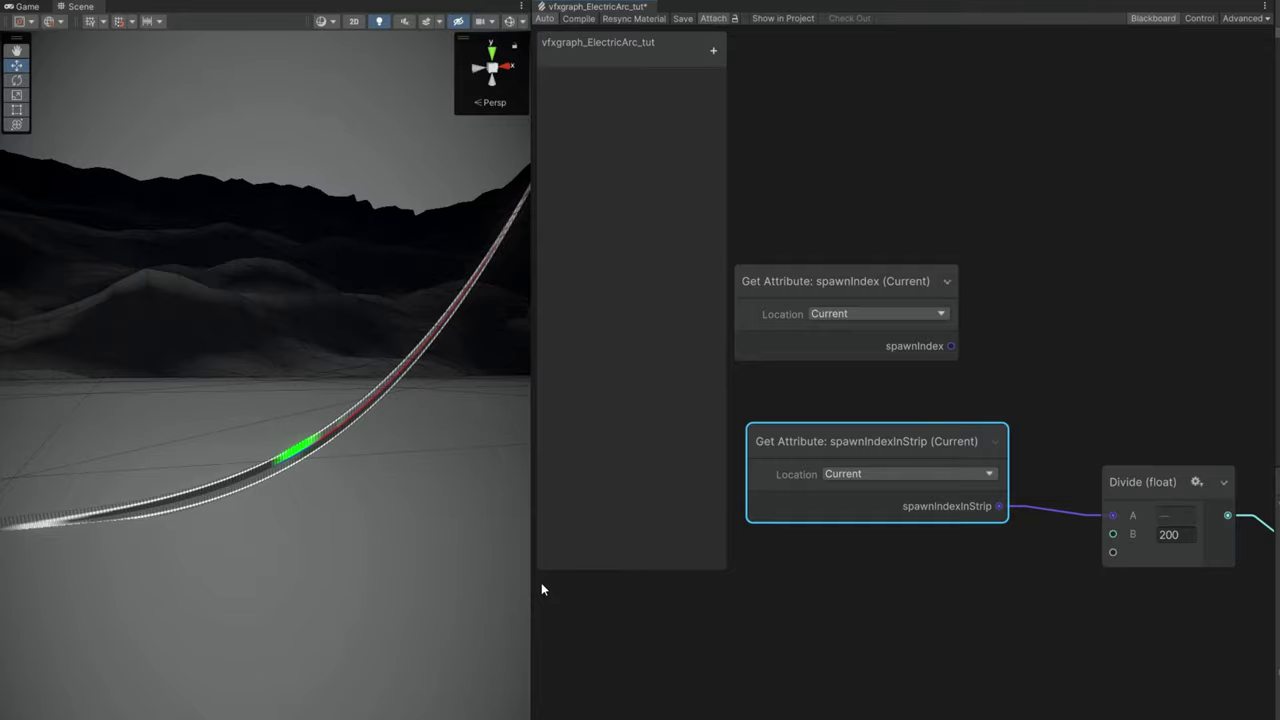
{"action": "left_click_drag", "start_coordinate": [537, 586], "coordinate": [766, 586]}
{"action": "left_click_drag", "start_coordinate": [514, 420], "coordinate": [364, 521], "text": "alt"}
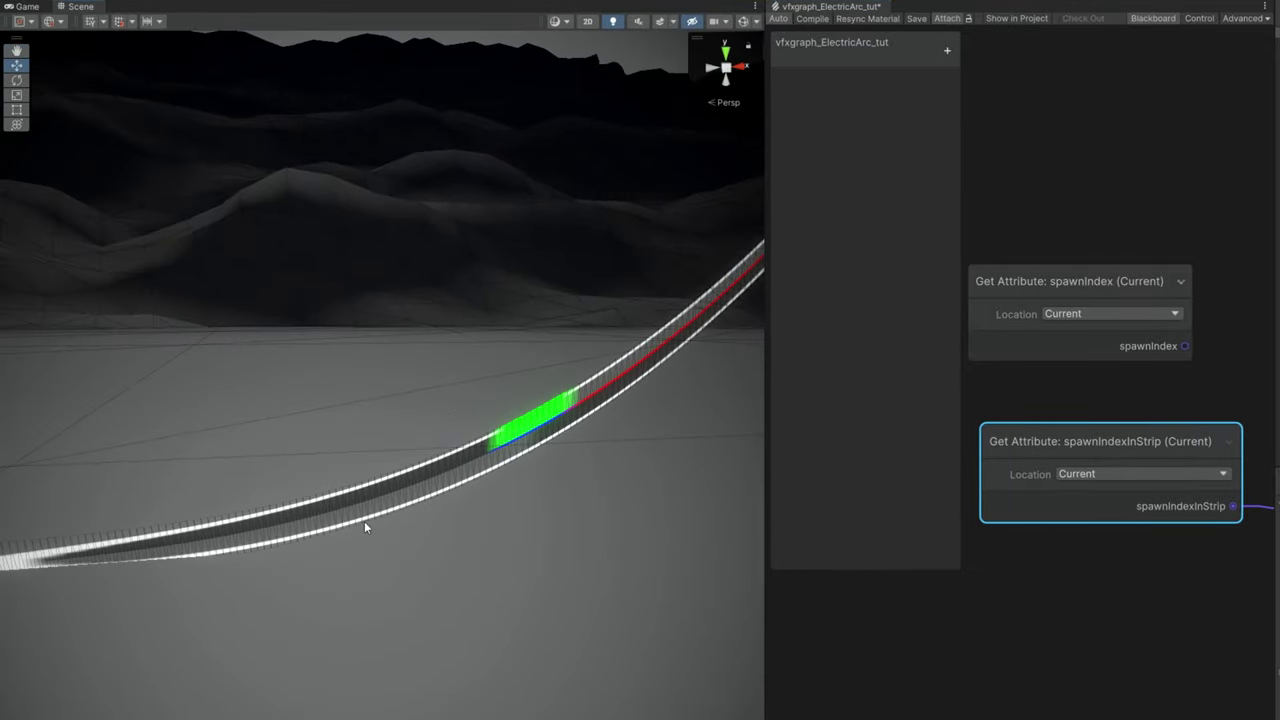
Step: Try a value of 10 for the Single Burst Count, Particle Per Strip Count and Divide's input B
{"action": "left_click_drag", "start_coordinate": [770, 593], "coordinate": [190, 593]}
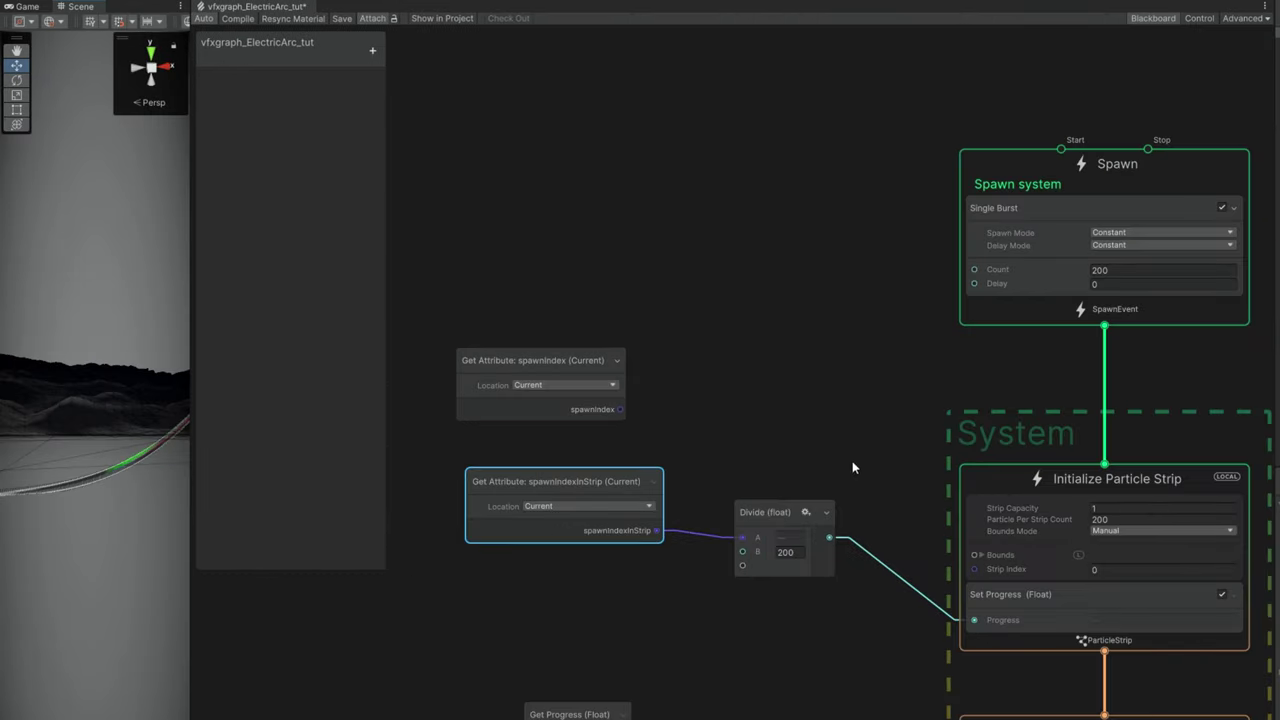
{"action": "left_click", "coordinate": [1123, 270]}
{"action": "type", "text": "10"}
{"action": "left_click", "coordinate": [1160, 519]}
{"action": "type", "text": "10"}
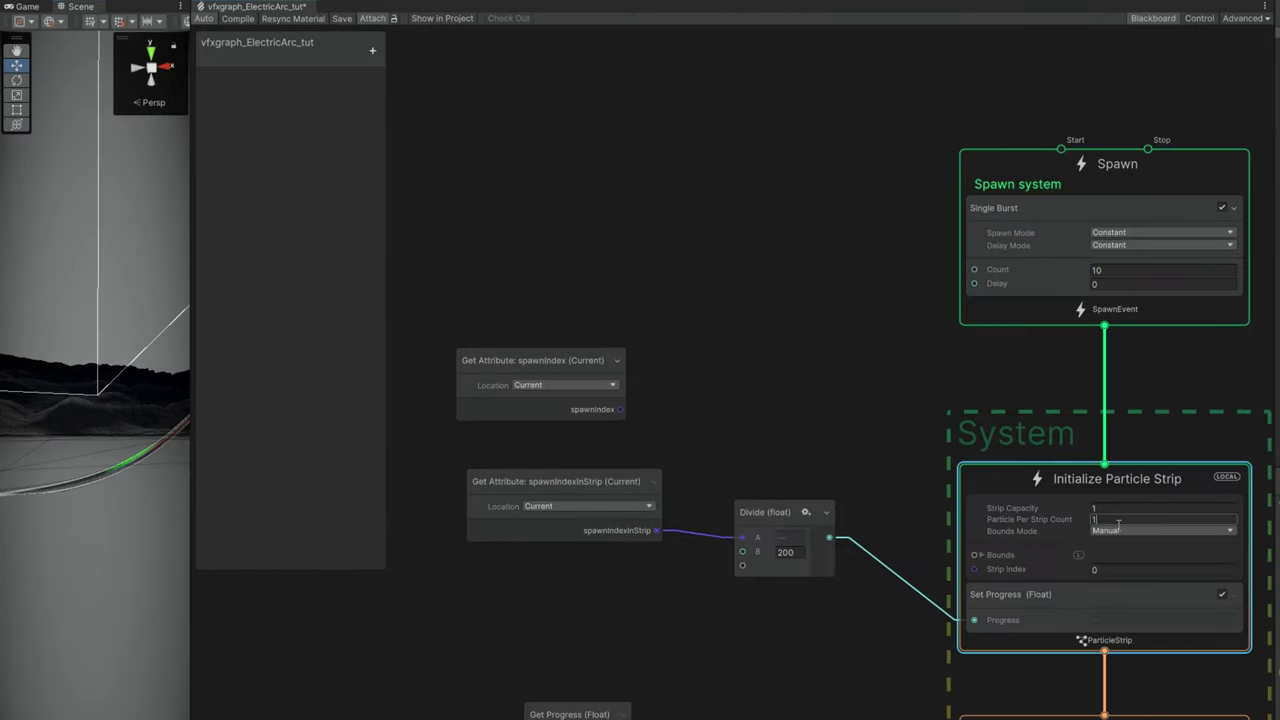
{"action": "left_click", "coordinate": [810, 554]}
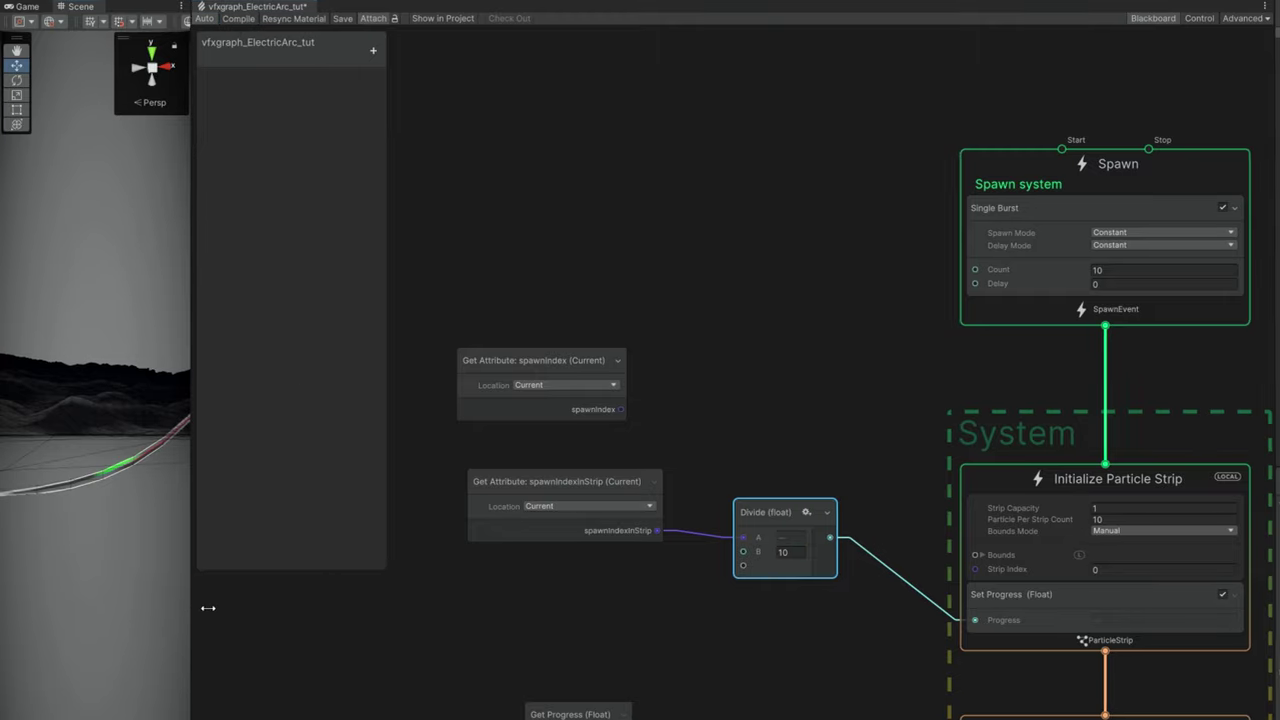
{"action": "left_click_drag", "start_coordinate": [192, 606], "coordinate": [262, 603]}
Step: Set the Single Burst Count, the Particle Per Strip Count and Divide's input B back to 200
{"action": "scroll", "coordinate": [590, 630], "scroll_direction": "down", "scroll_amount": 1}
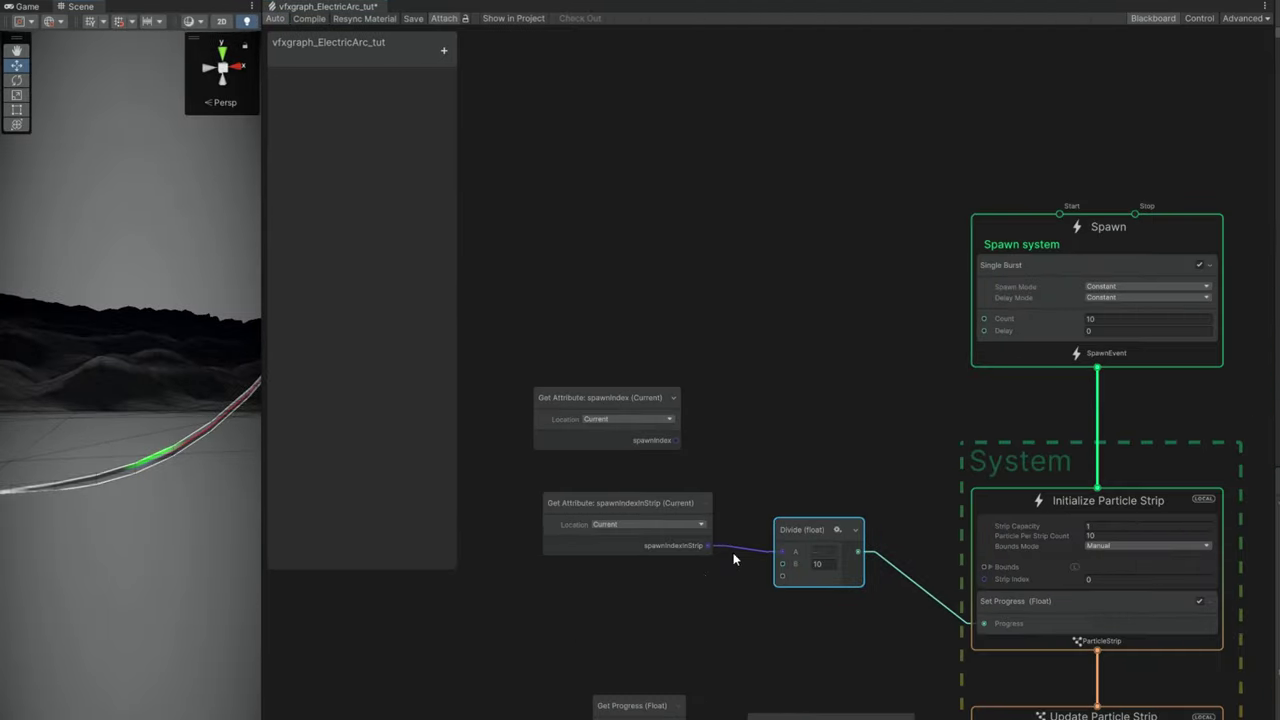
{"action": "middle_click_drag", "start_coordinate": [971, 402], "coordinate": [953, 400]}
{"action": "scroll", "coordinate": [953, 400], "scroll_direction": "up", "scroll_amount": 1}
{"action": "left_click", "coordinate": [1130, 302]}
{"action": "type", "text": "200"}
{"action": "left_click", "coordinate": [1120, 552]}
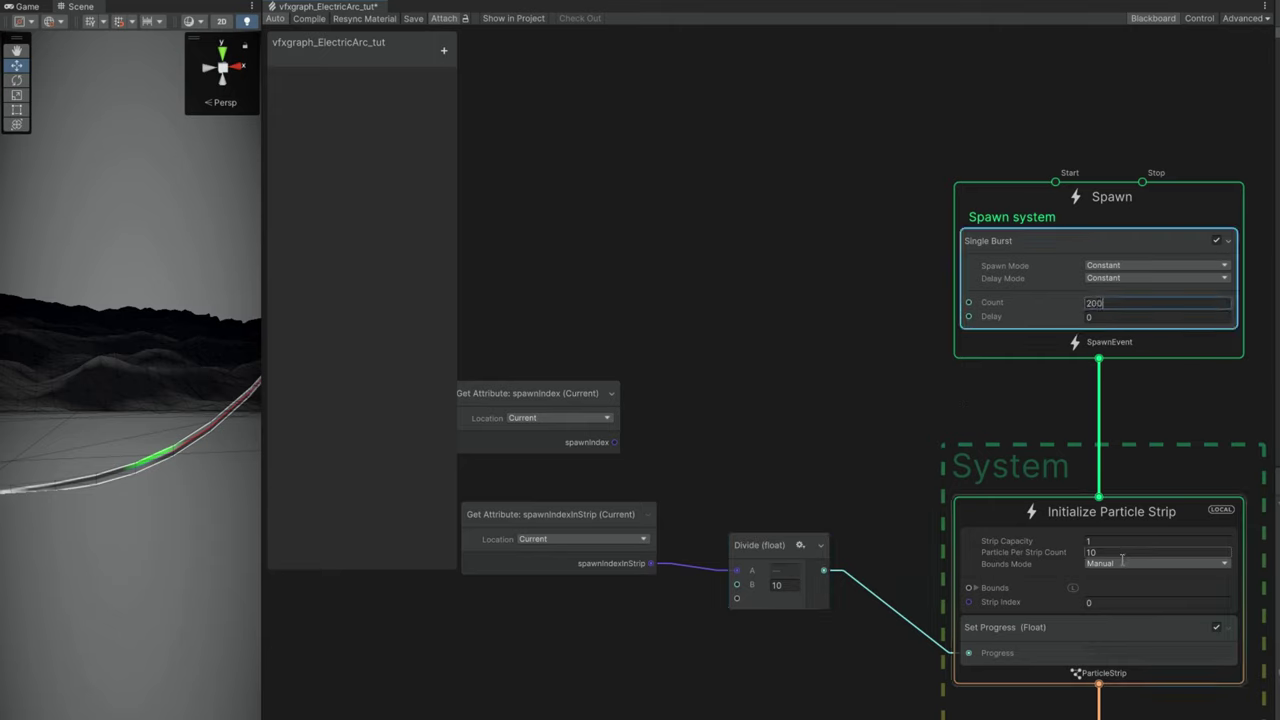
{"action": "type", "text": "200"}
{"action": "left_click", "coordinate": [794, 586]}
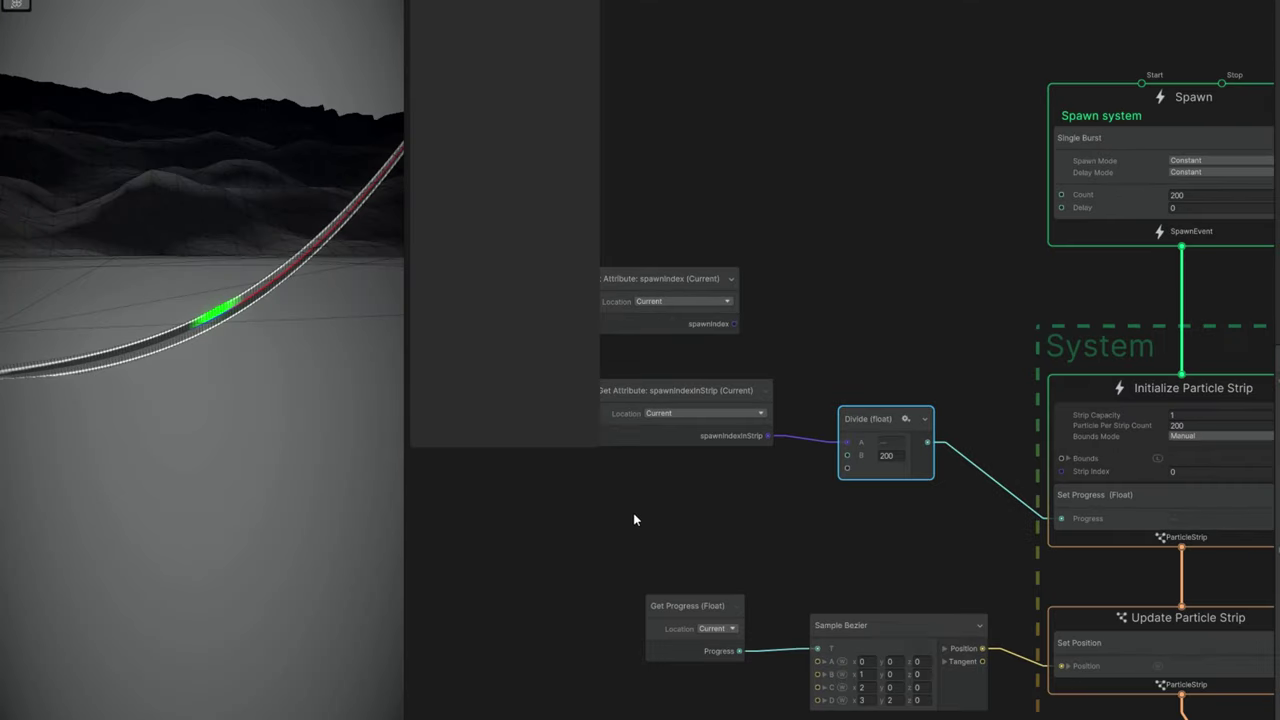
Step: Compare gradient textures for the Main Texture of Output ParticleStrip Quad and assign Default-Particle
{"action": "middle_click_drag", "start_coordinate": [634, 517], "coordinate": [570, 223]}
{"action": "middle_click_drag", "start_coordinate": [700, 645], "coordinate": [697, 501]}
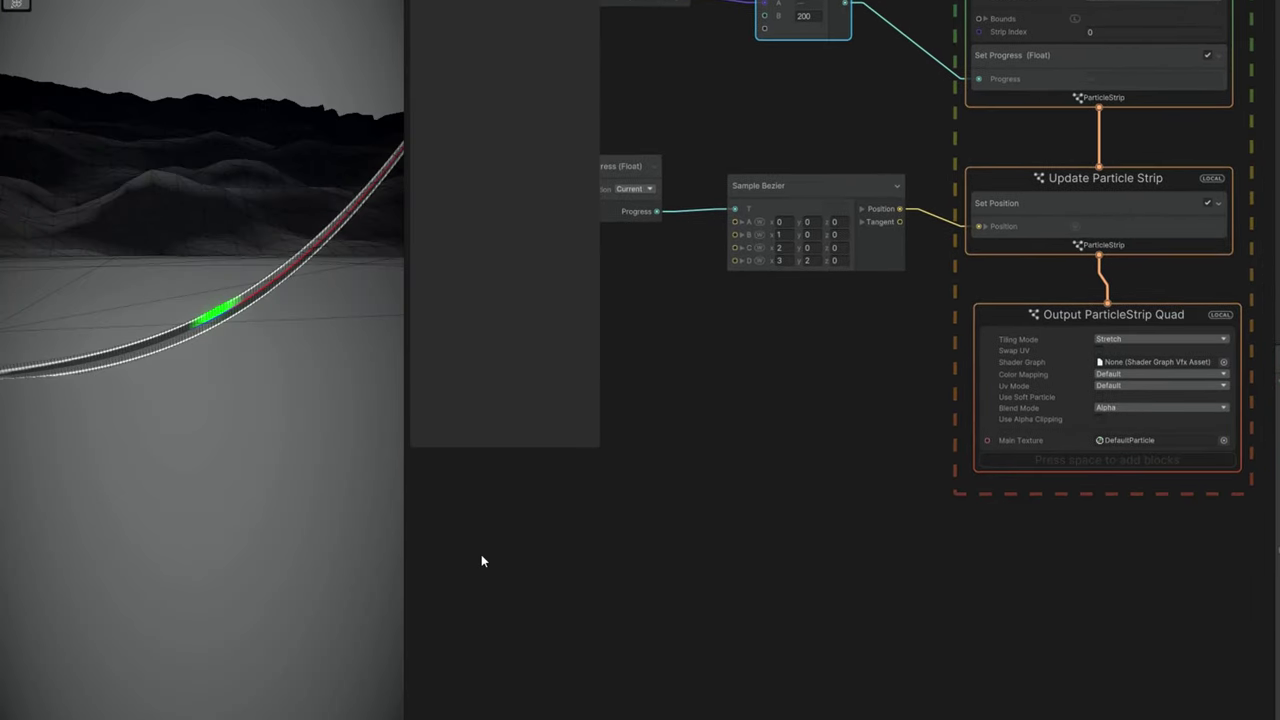
{"action": "scroll", "coordinate": [1152, 455], "scroll_direction": "up", "scroll_amount": 3}
{"action": "middle_click_drag", "start_coordinate": [1163, 488], "coordinate": [1011, 493]}
{"action": "scroll", "coordinate": [1032, 476], "scroll_direction": "up", "scroll_amount": 2}
{"action": "left_click", "coordinate": [1128, 430]}
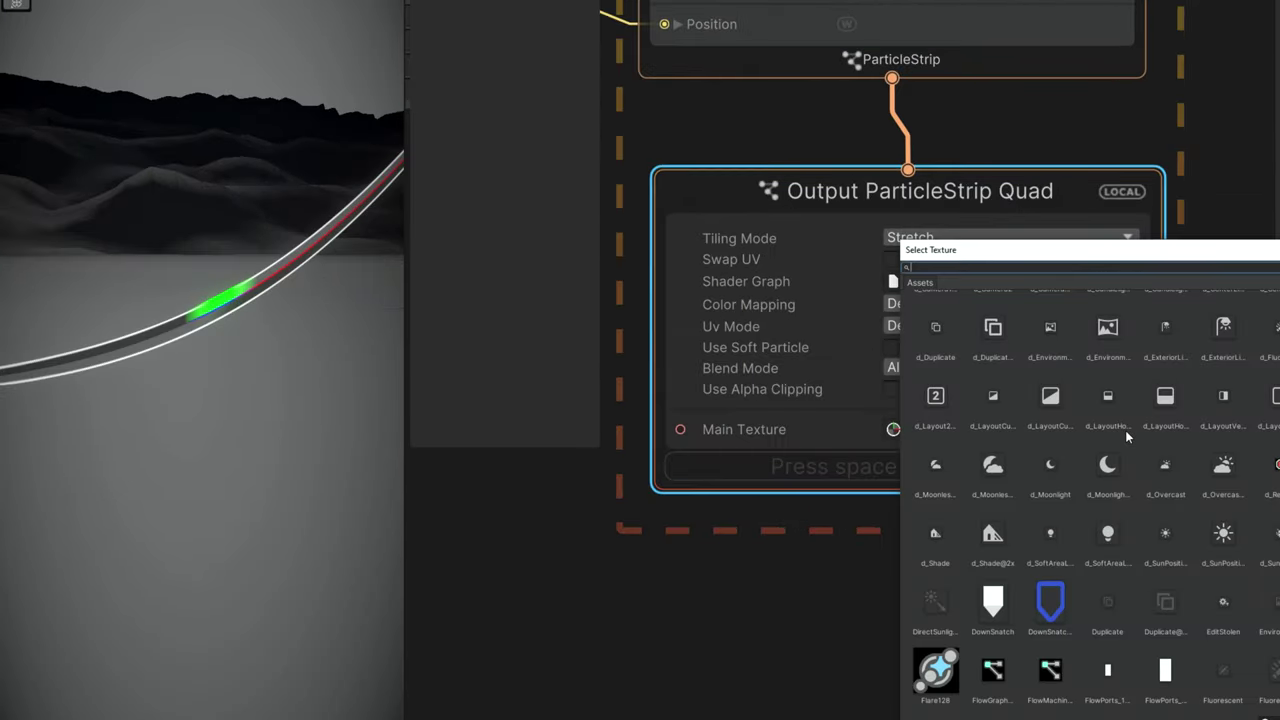
{"action": "left_click", "coordinate": [1279, 267]}
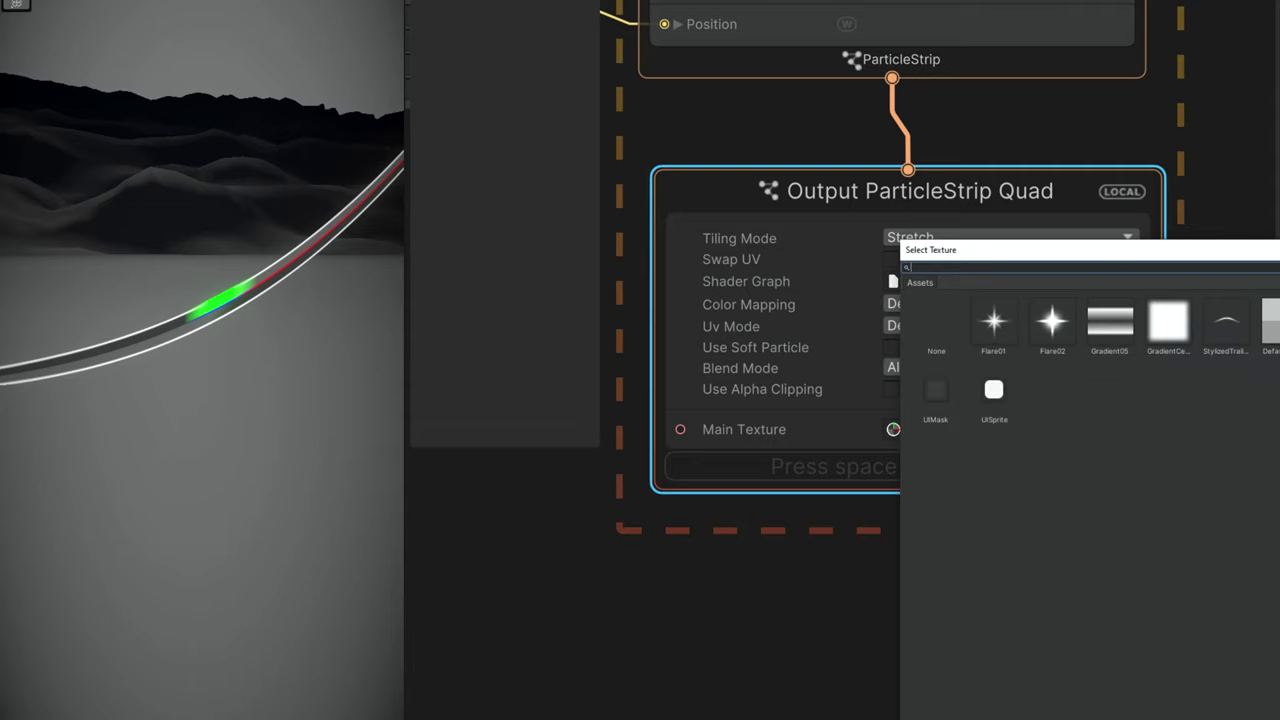
{"action": "left_click_drag", "start_coordinate": [1279, 250], "coordinate": [1206, 160]}
{"action": "left_click", "coordinate": [1145, 268]}
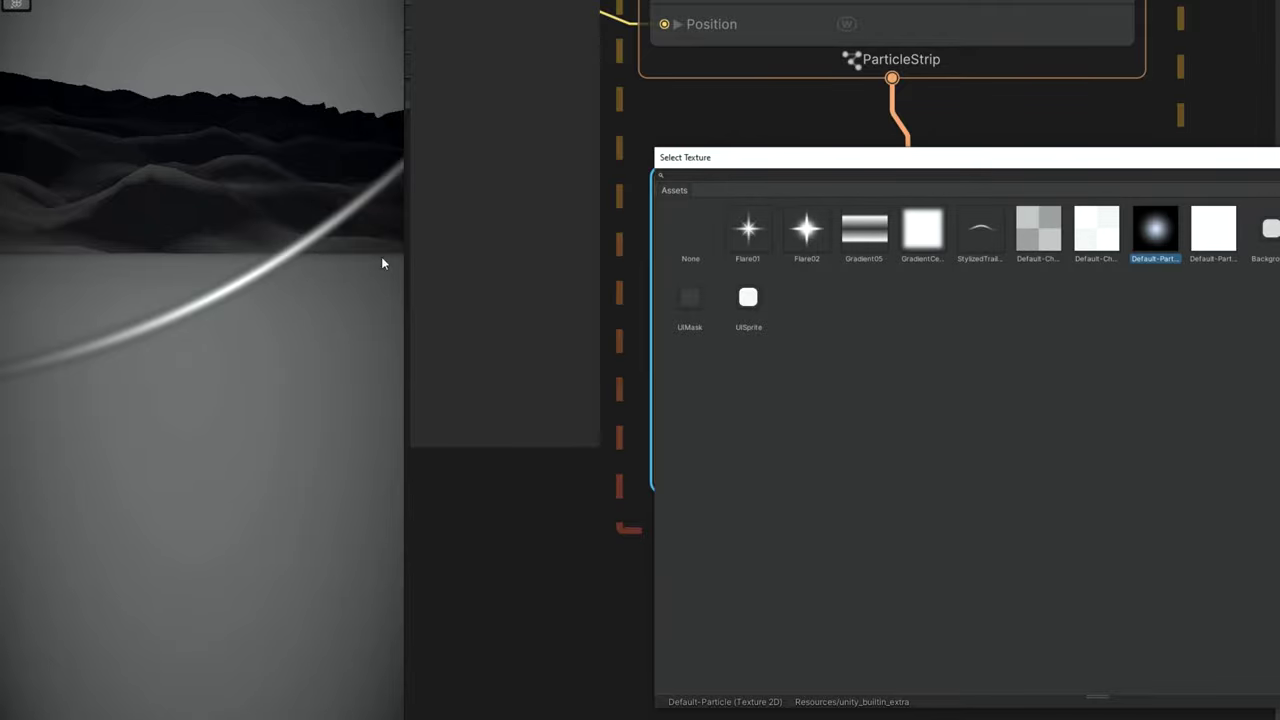
{"action": "left_click", "coordinate": [923, 240]}
{"action": "left_click", "coordinate": [878, 238]}
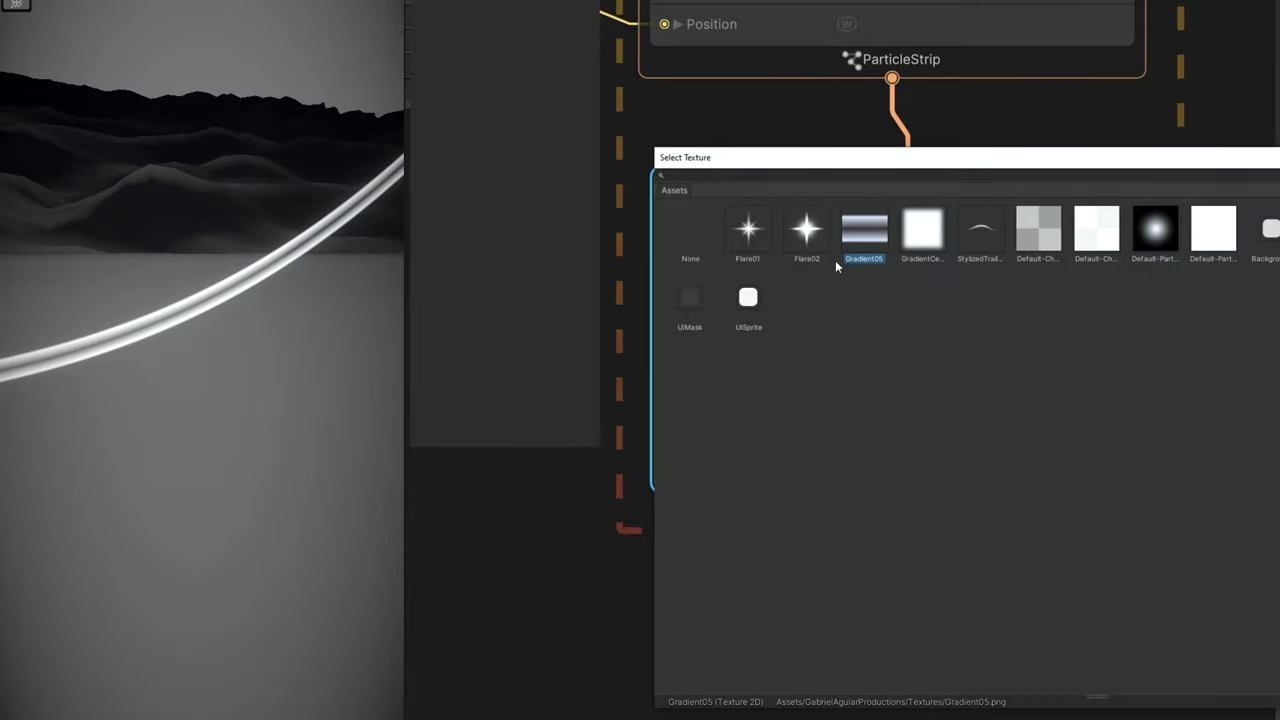
{"action": "double_click", "coordinate": [1170, 238]}
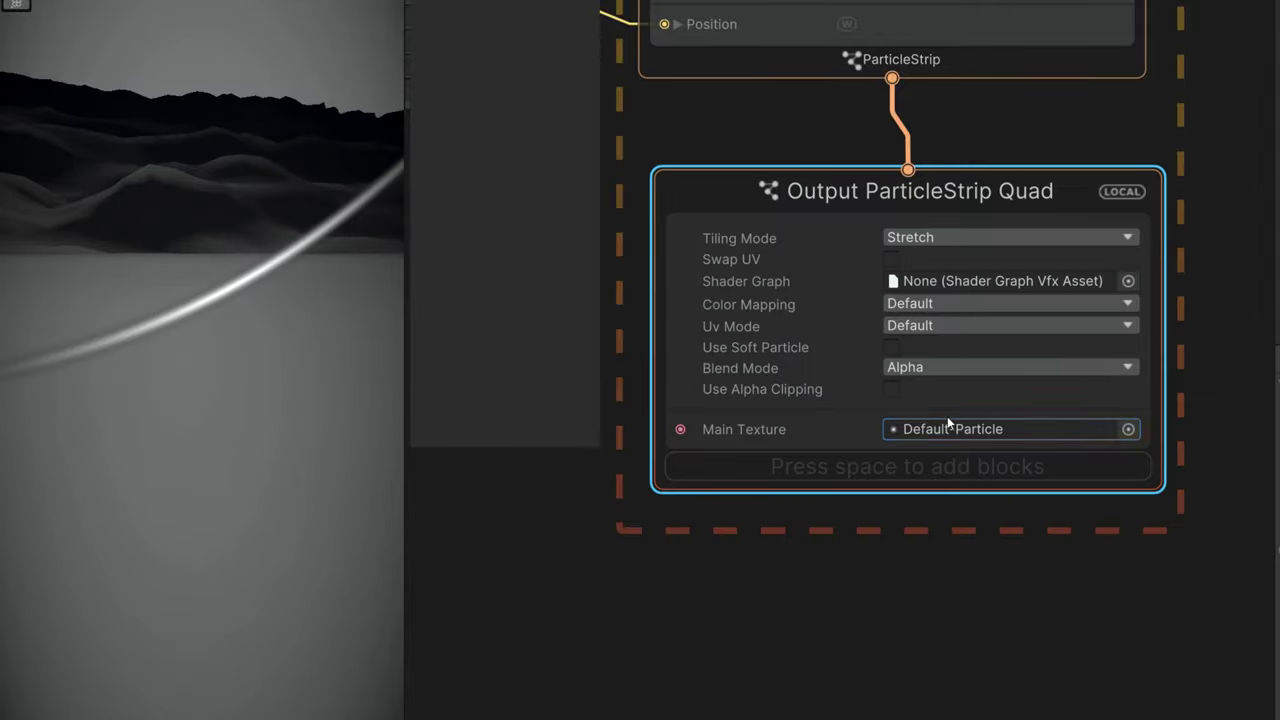
Step: Add Set Size and Set Color blocks to Output ParticleStrip Quad and raise the size to 0.39
{"action": "left_click", "coordinate": [818, 458]}
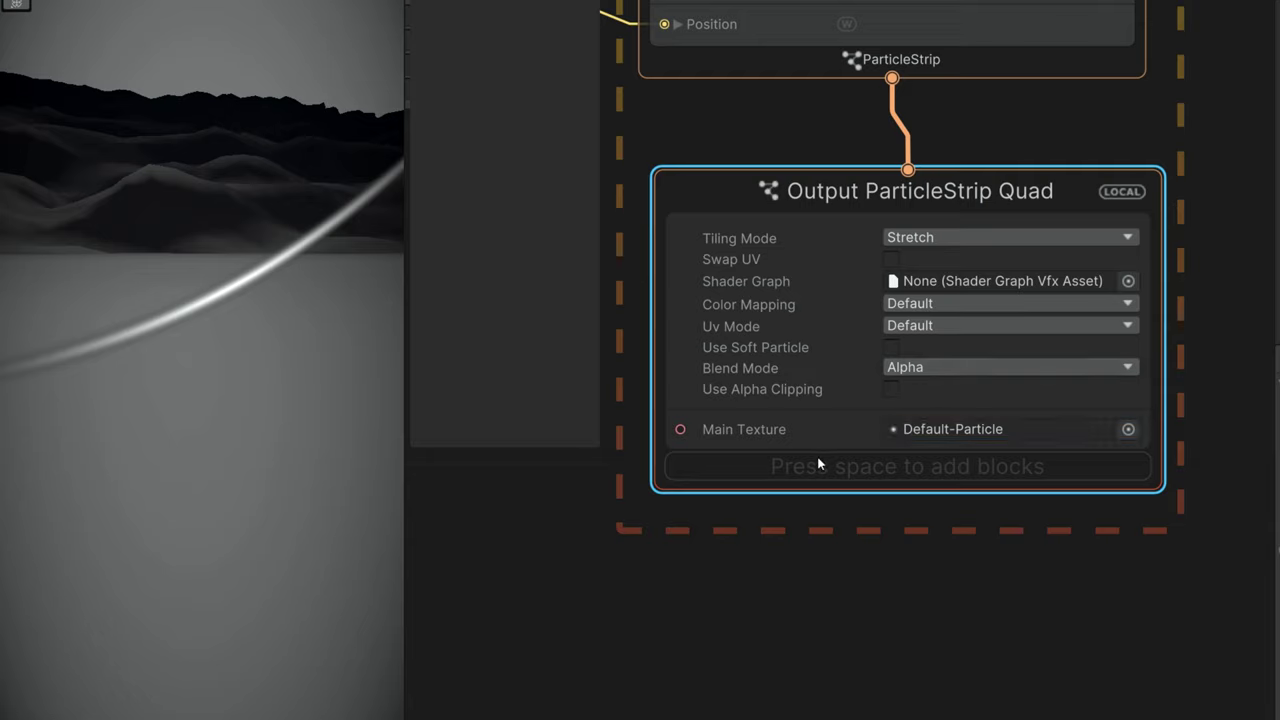
{"action": "key", "text": "space"}
{"action": "type", "text": "set size"}
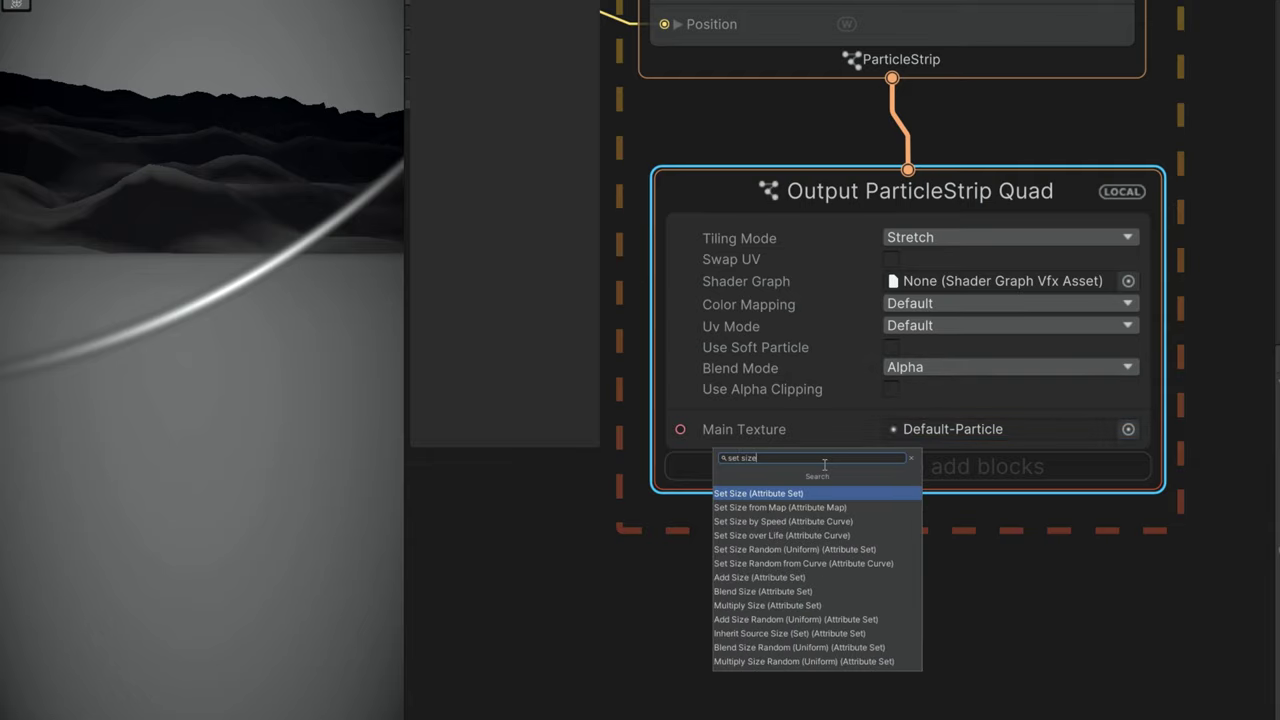
{"action": "key", "text": "Return"}
{"action": "key", "text": "space"}
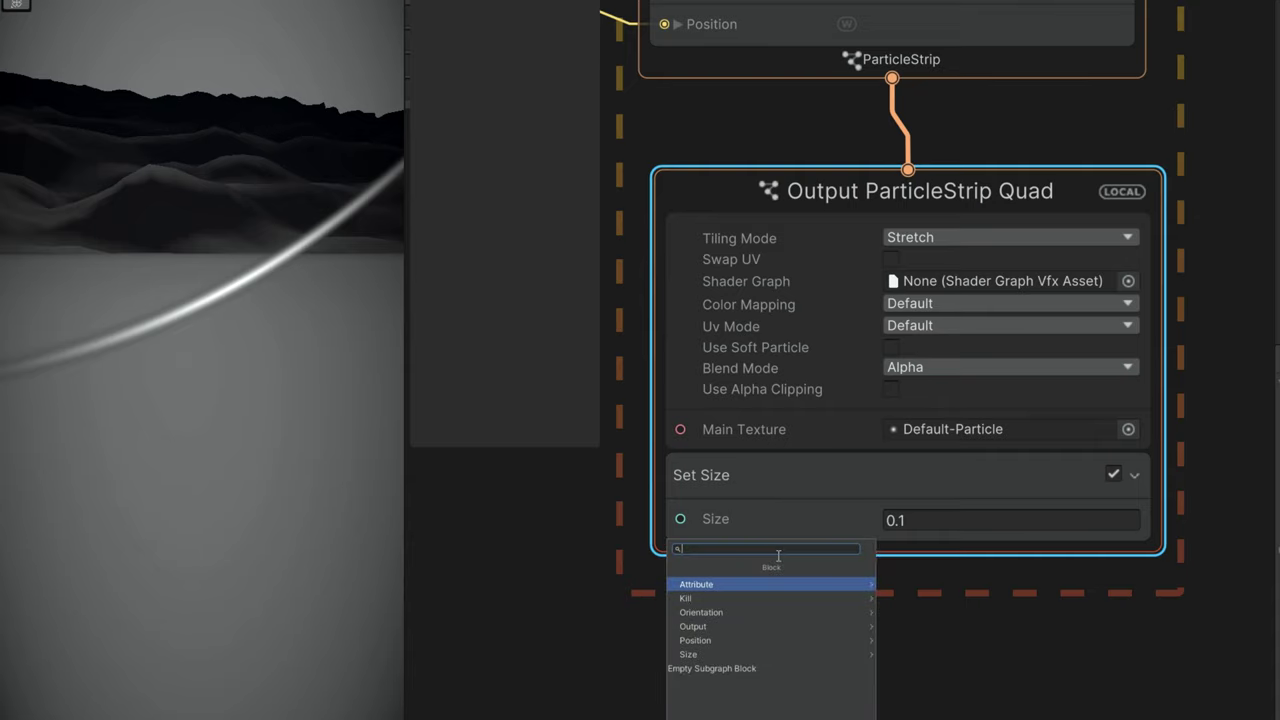
{"action": "type", "text": "set color"}
{"action": "key", "text": "Return"}
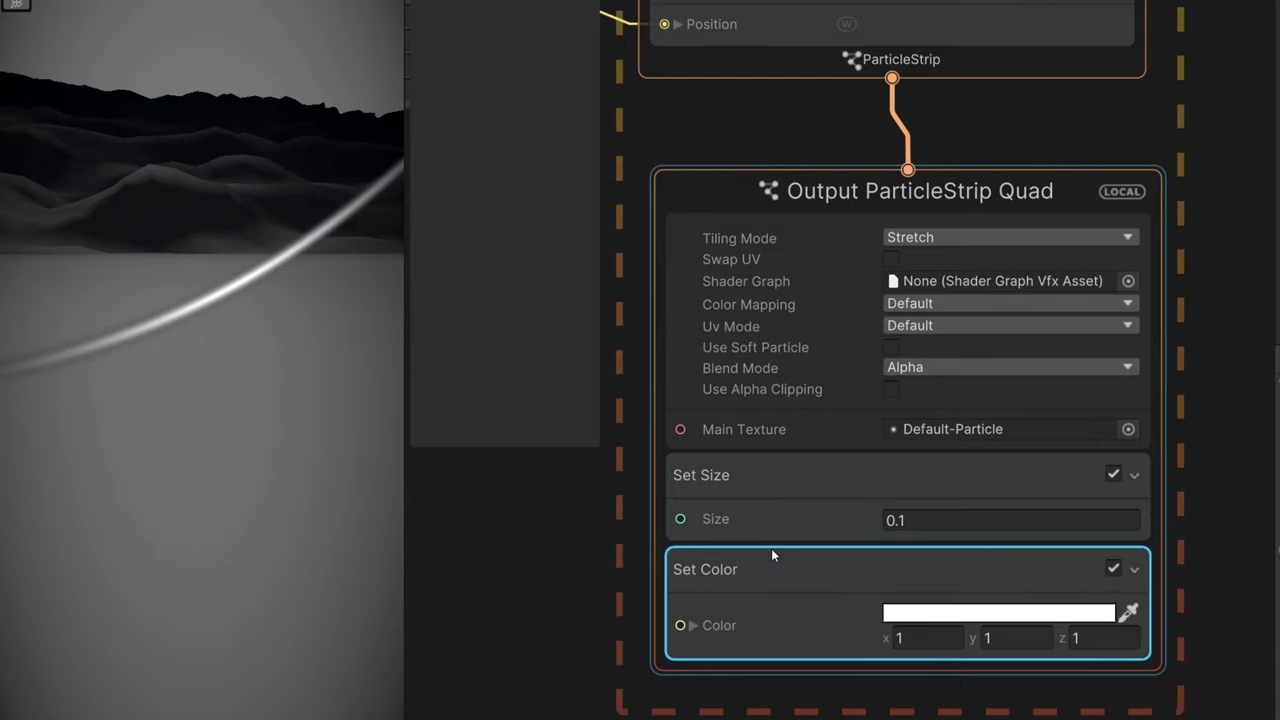
{"action": "left_click_drag", "start_coordinate": [886, 524], "coordinate": [893, 524]}
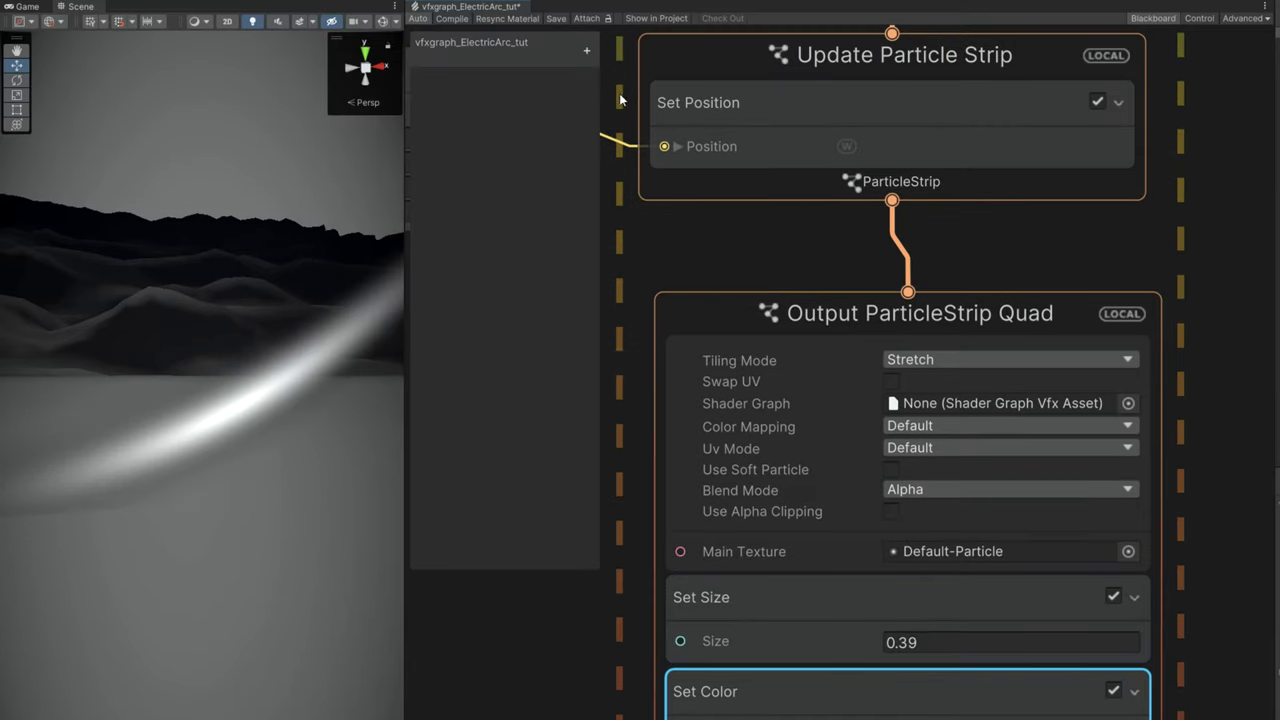
Step: Add a color property to the graph's blackboard and name it Color
{"action": "left_click", "coordinate": [588, 50]}
{"action": "left_click", "coordinate": [626, 197]}
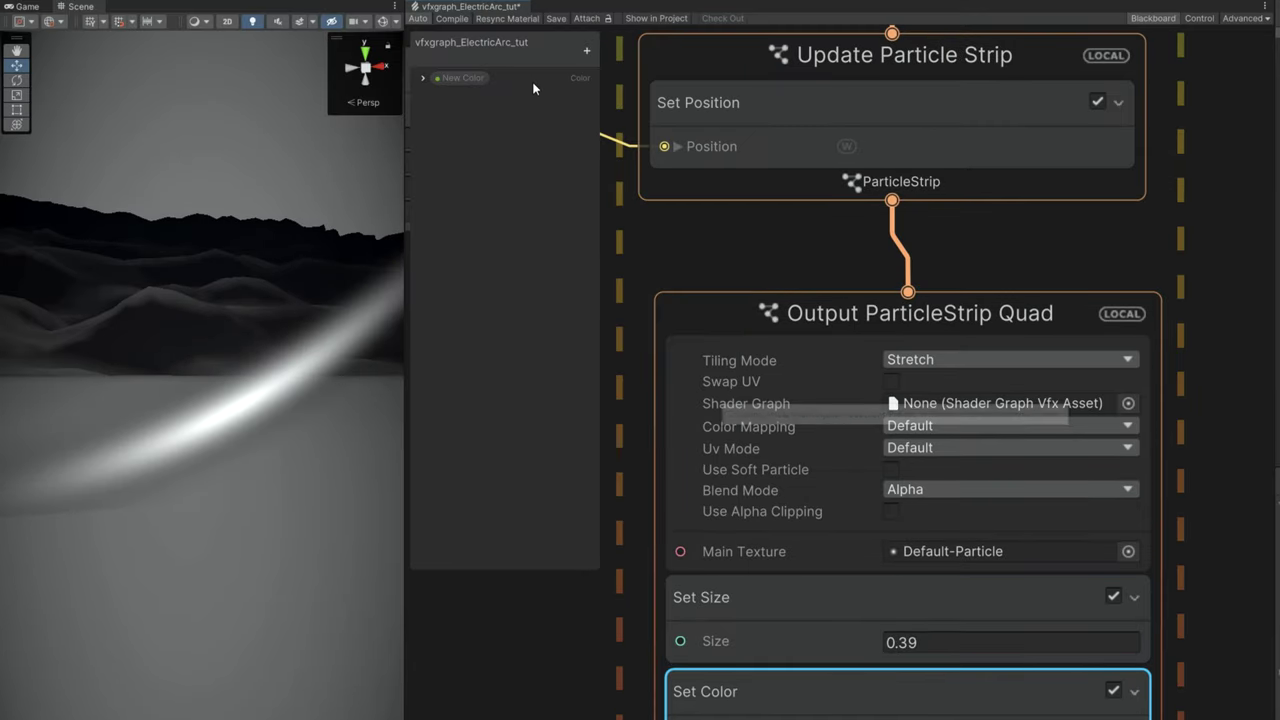
{"action": "left_click", "coordinate": [455, 84]}
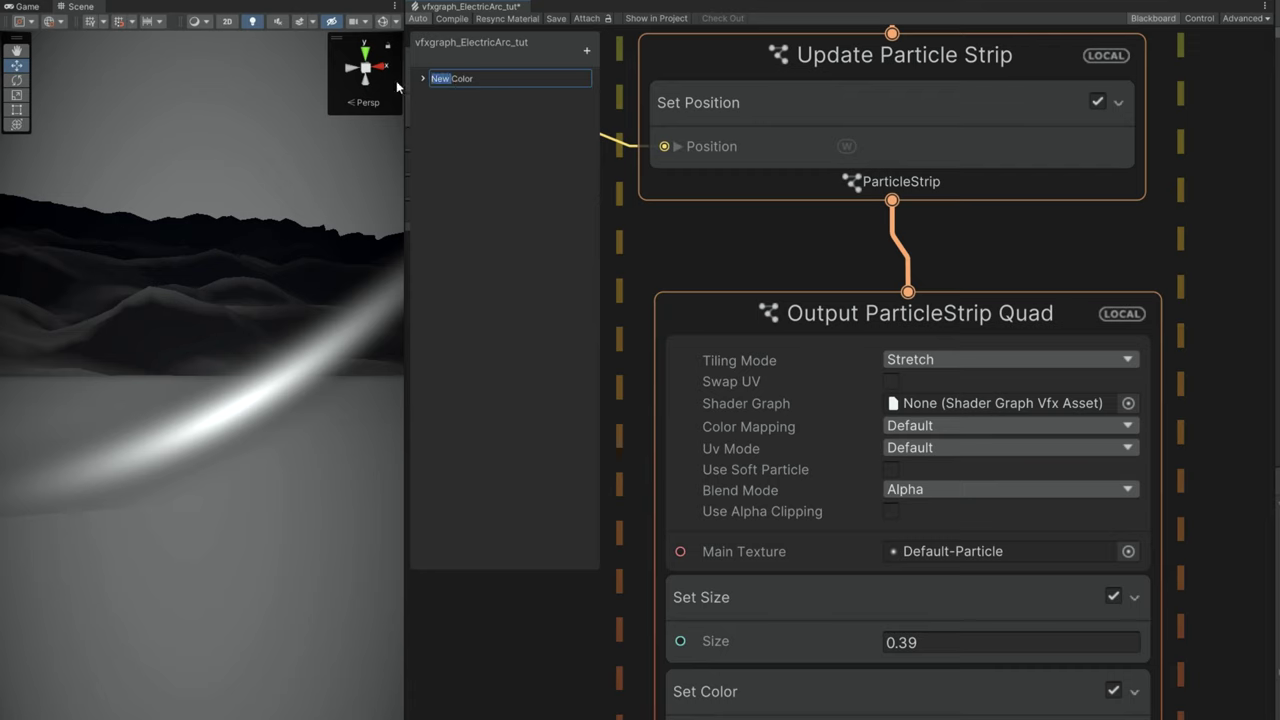
{"action": "key", "text": "BackSpace"}
{"action": "key", "text": "Return"}
Step: Add a float property named Thickness to the blackboard and set its value to 0.1
{"action": "left_click", "coordinate": [587, 50]}
{"action": "left_click", "coordinate": [636, 292]}
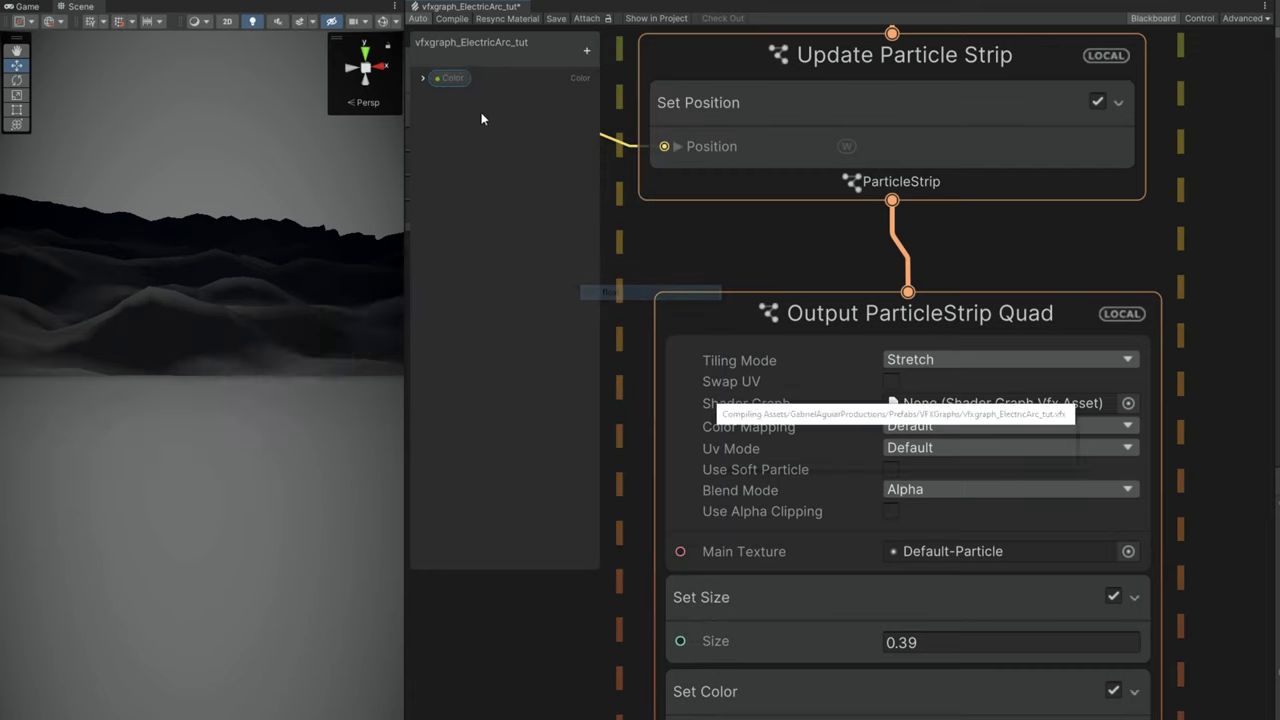
{"action": "type", "text": "Thickness"}
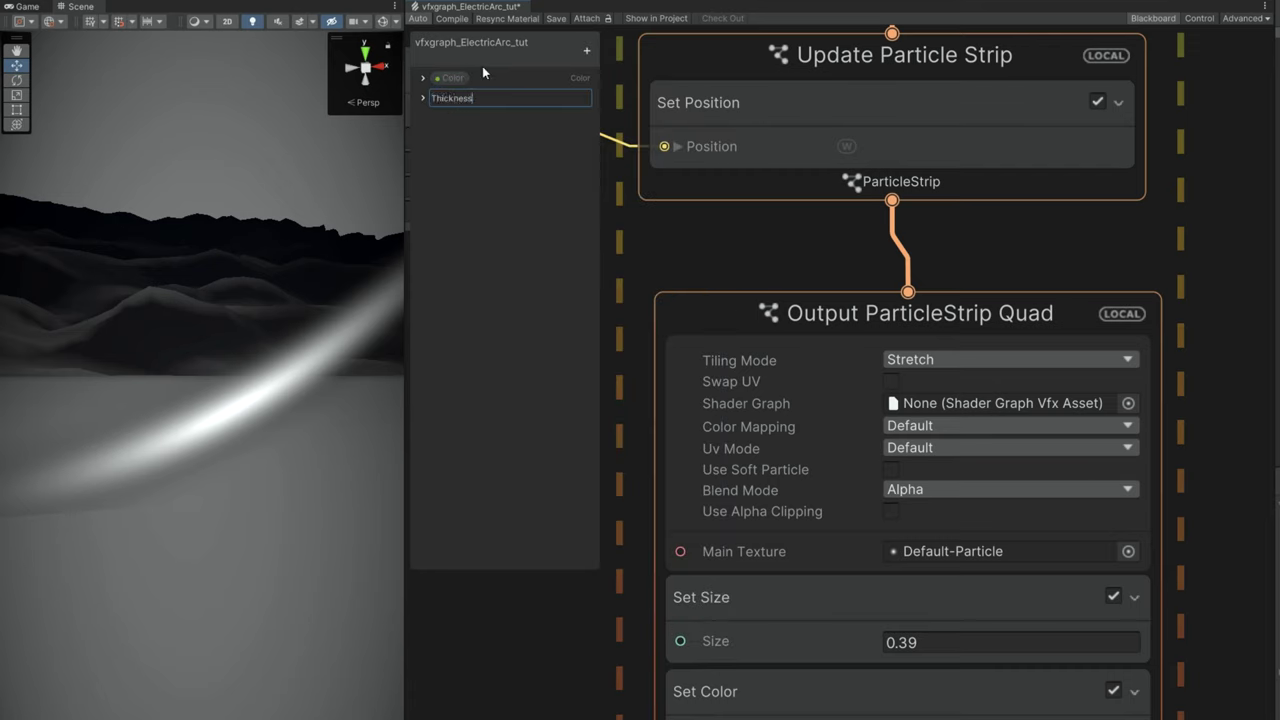
{"action": "key", "text": "Return"}
{"action": "left_click", "coordinate": [422, 97]}
{"action": "left_click", "coordinate": [509, 128]}
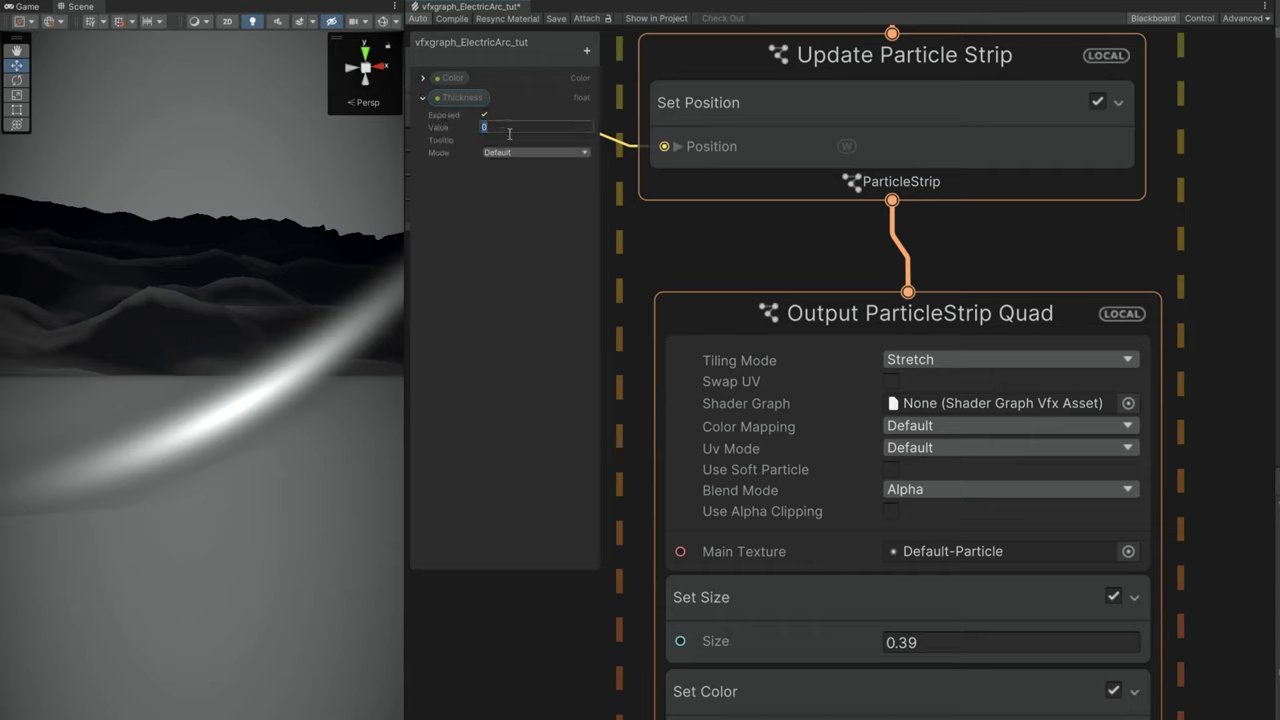
{"action": "type", "text": "0.1"}
Step: Place the Thickness and Color properties in the graph and connect them to the Set Size and Set Color inputs
{"action": "left_click_drag", "start_coordinate": [462, 98], "coordinate": [512, 630]}
{"action": "left_click_drag", "start_coordinate": [596, 634], "coordinate": [679, 641]}
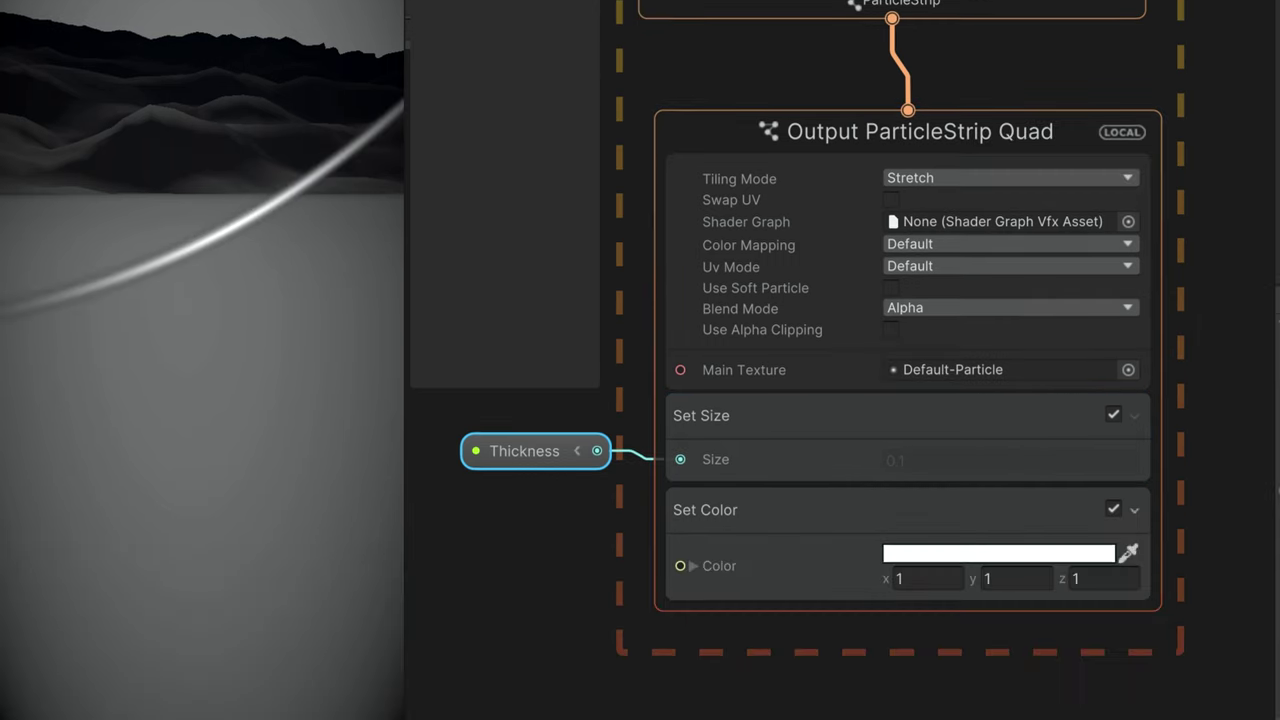
{"action": "left_click_drag", "start_coordinate": [453, 78], "coordinate": [680, 565]}
{"action": "left_click_drag", "start_coordinate": [544, 588], "coordinate": [544, 572]}
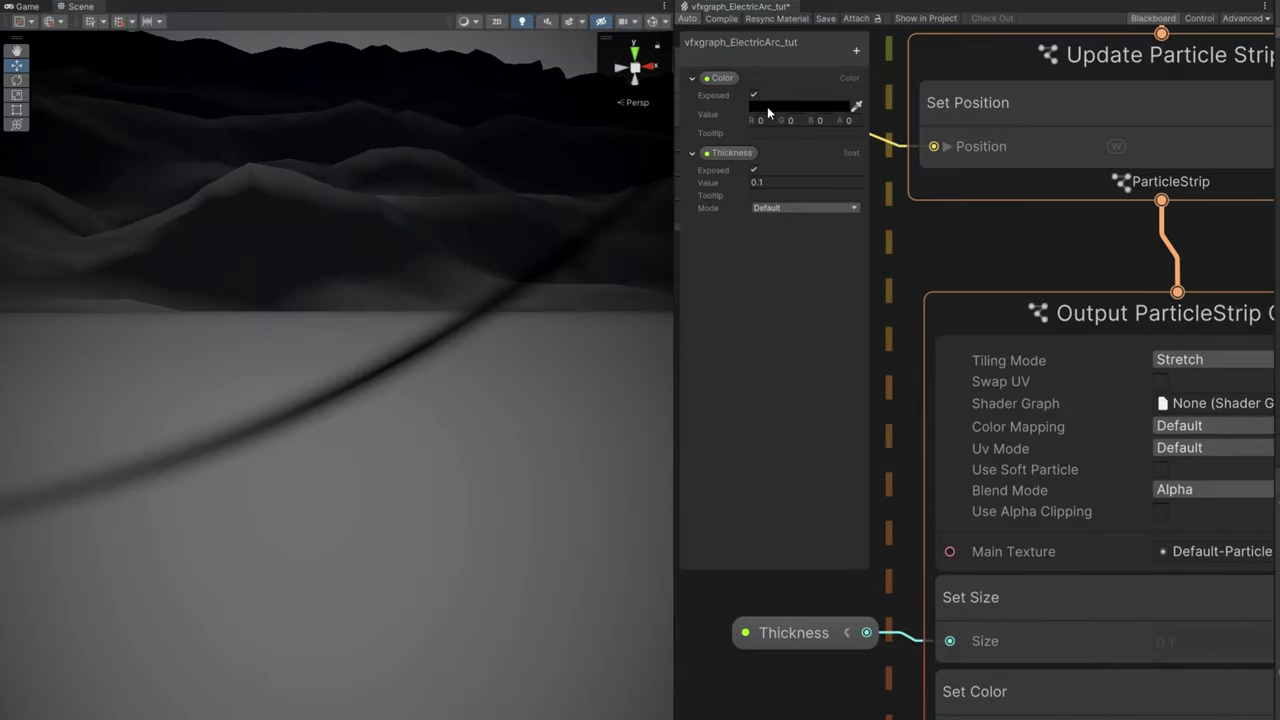
Step: Set the Color property to an HDR blue with hue 228, saturation 86, value 100 and intensity 3.5
{"action": "left_click", "coordinate": [767, 110]}
{"action": "left_click", "coordinate": [907, 185]}
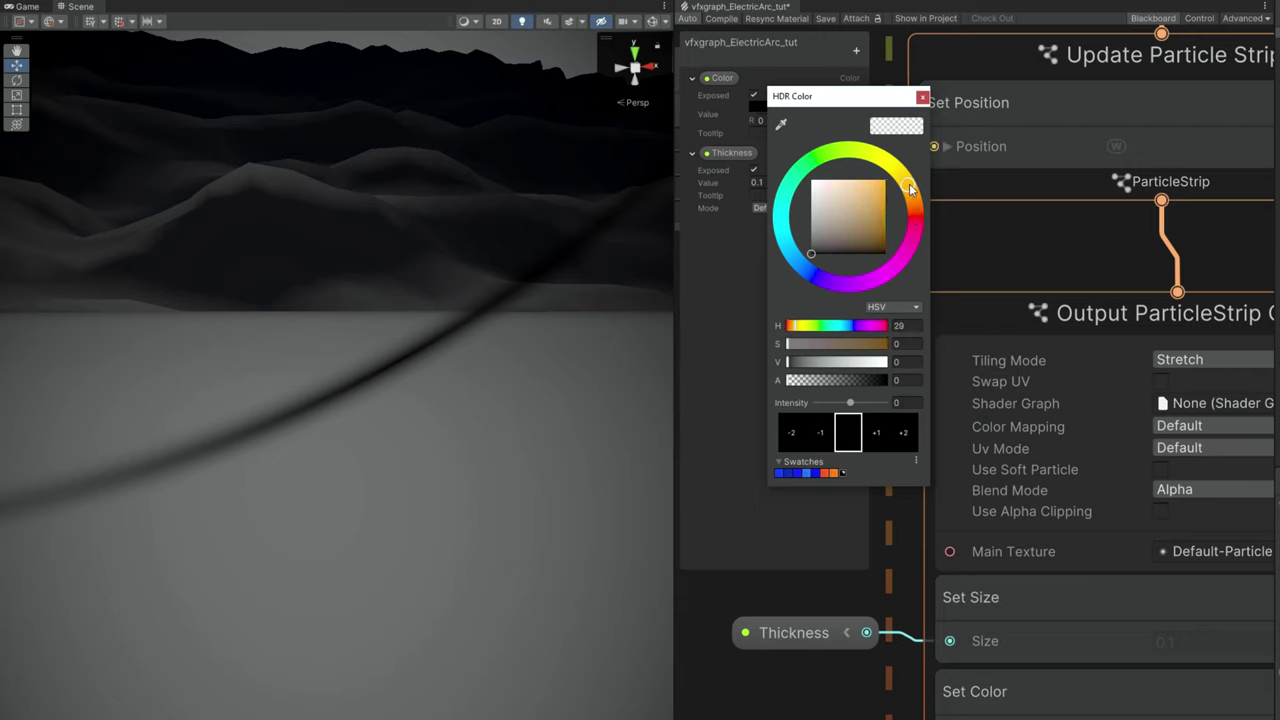
{"action": "left_click", "coordinate": [877, 186]}
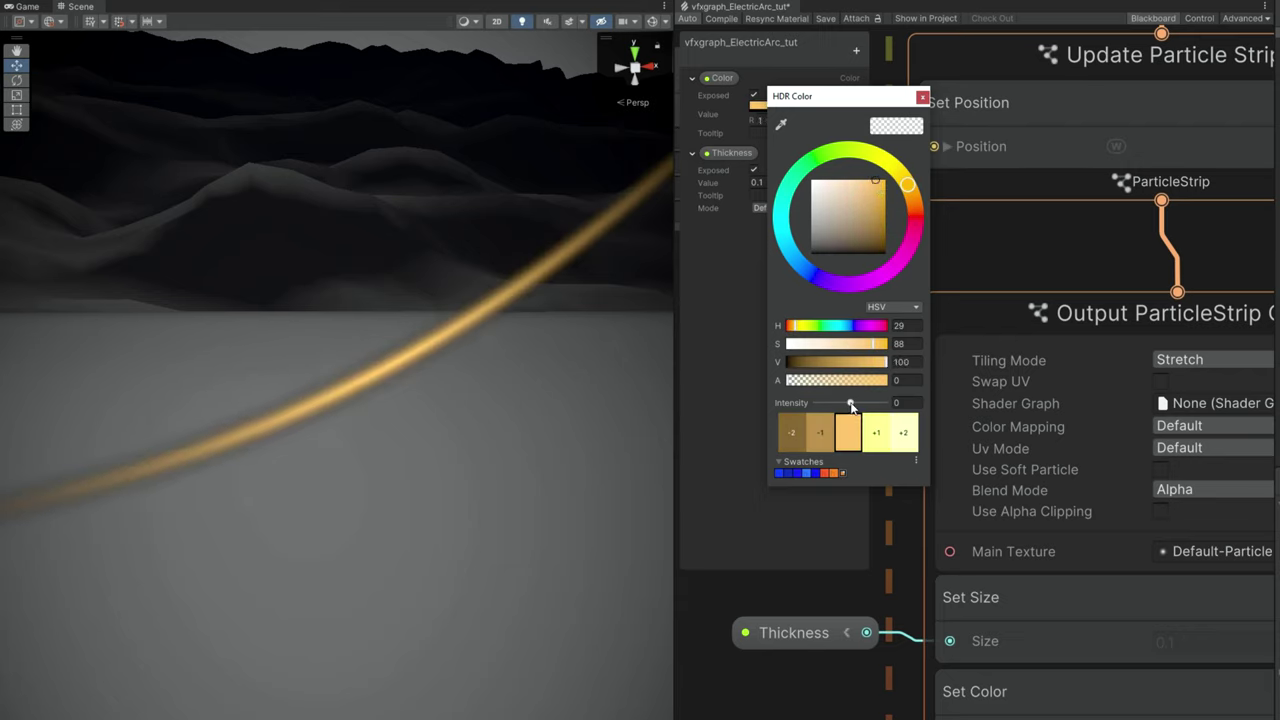
{"action": "left_click_drag", "start_coordinate": [851, 404], "coordinate": [864, 381]}
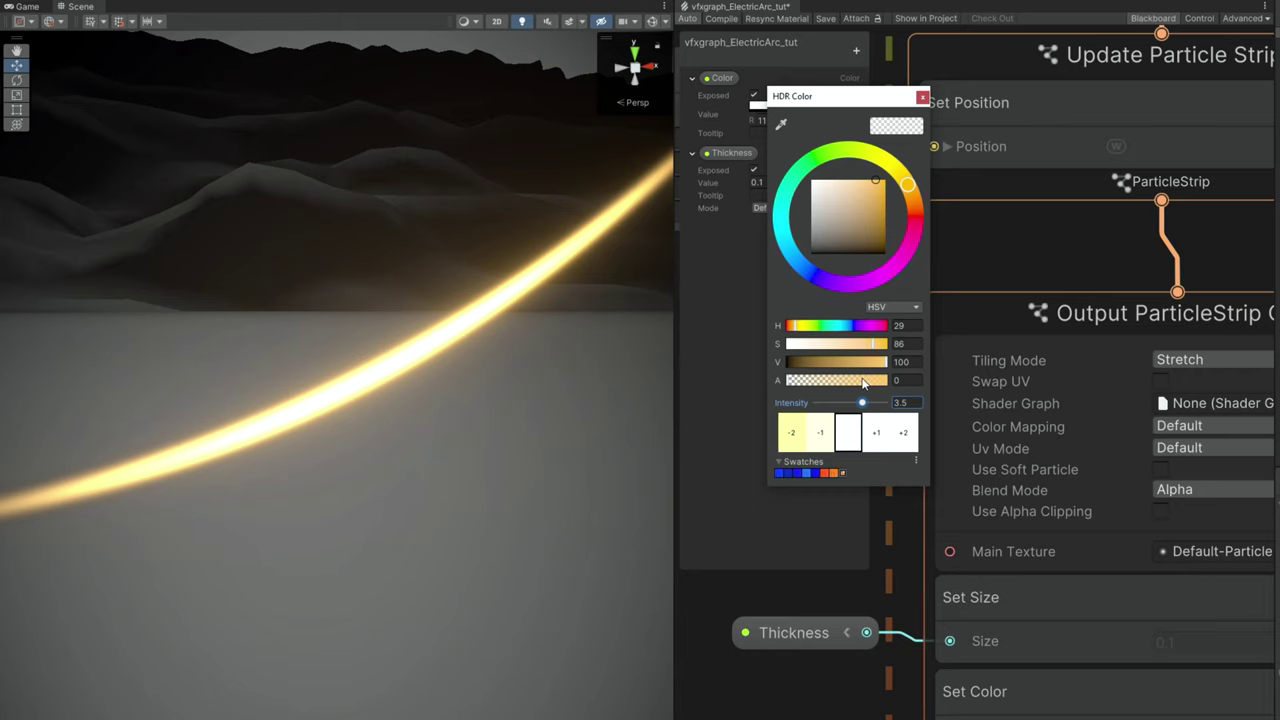
{"action": "left_click", "coordinate": [800, 265]}
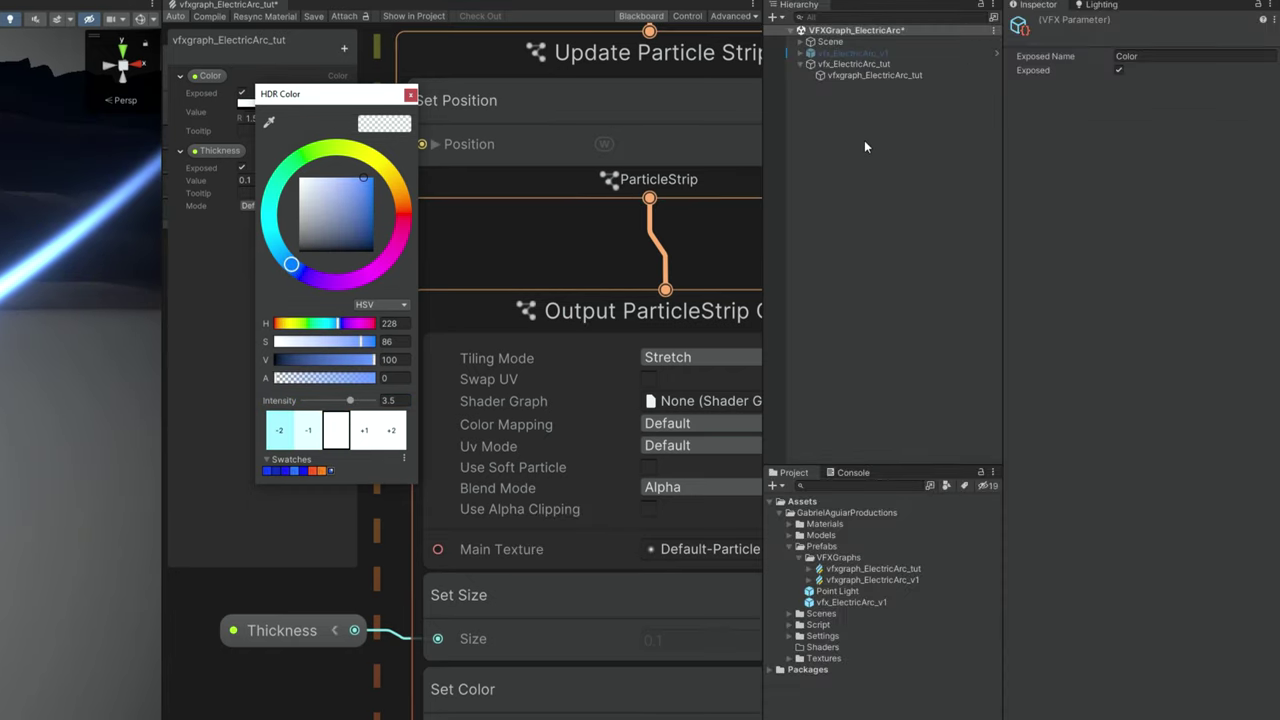
Step: Inspect the Bloom override settings of the scene's Global Volume
{"action": "left_click", "coordinate": [864, 142]}
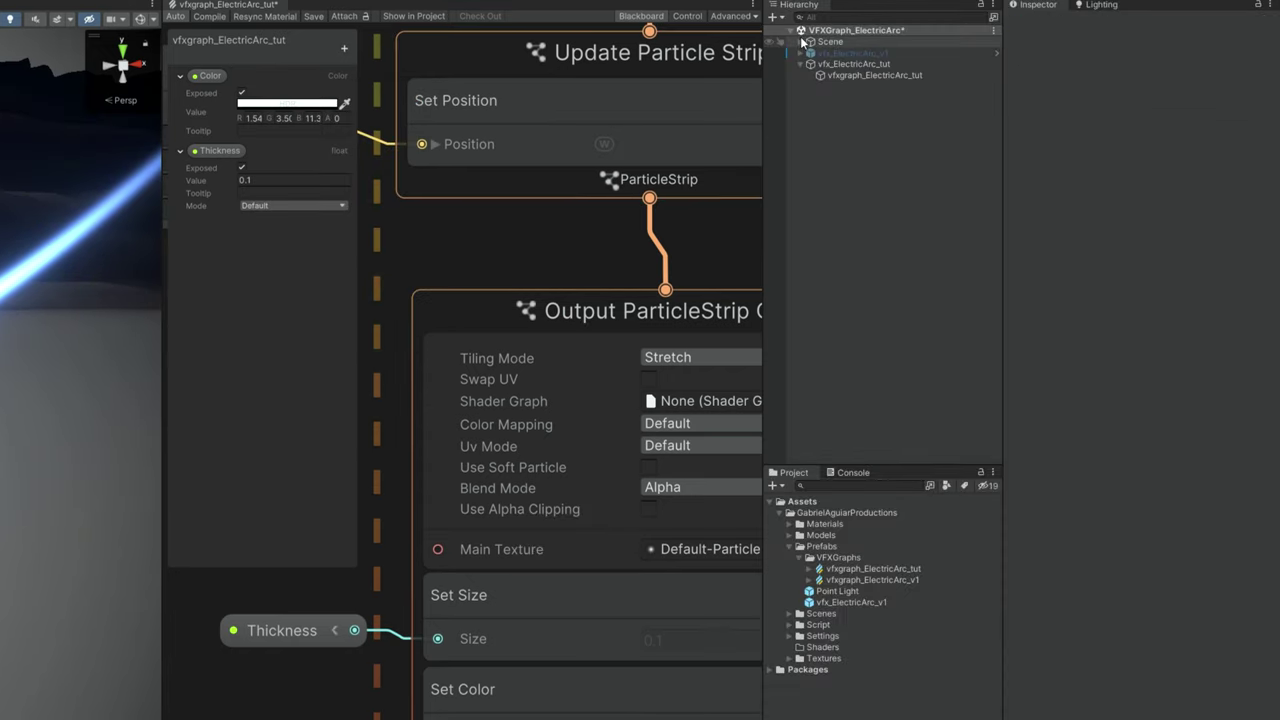
{"action": "left_click", "coordinate": [801, 42]}
{"action": "left_click", "coordinate": [850, 75]}
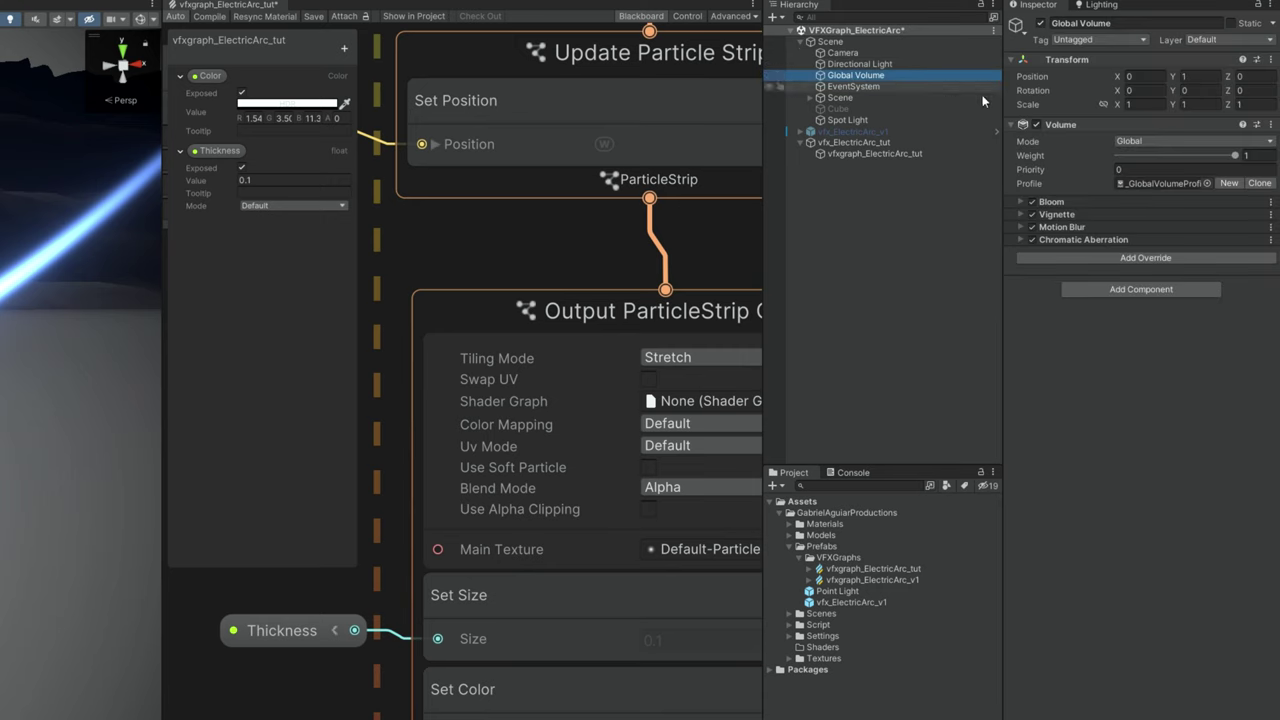
{"action": "left_click", "coordinate": [1021, 202]}
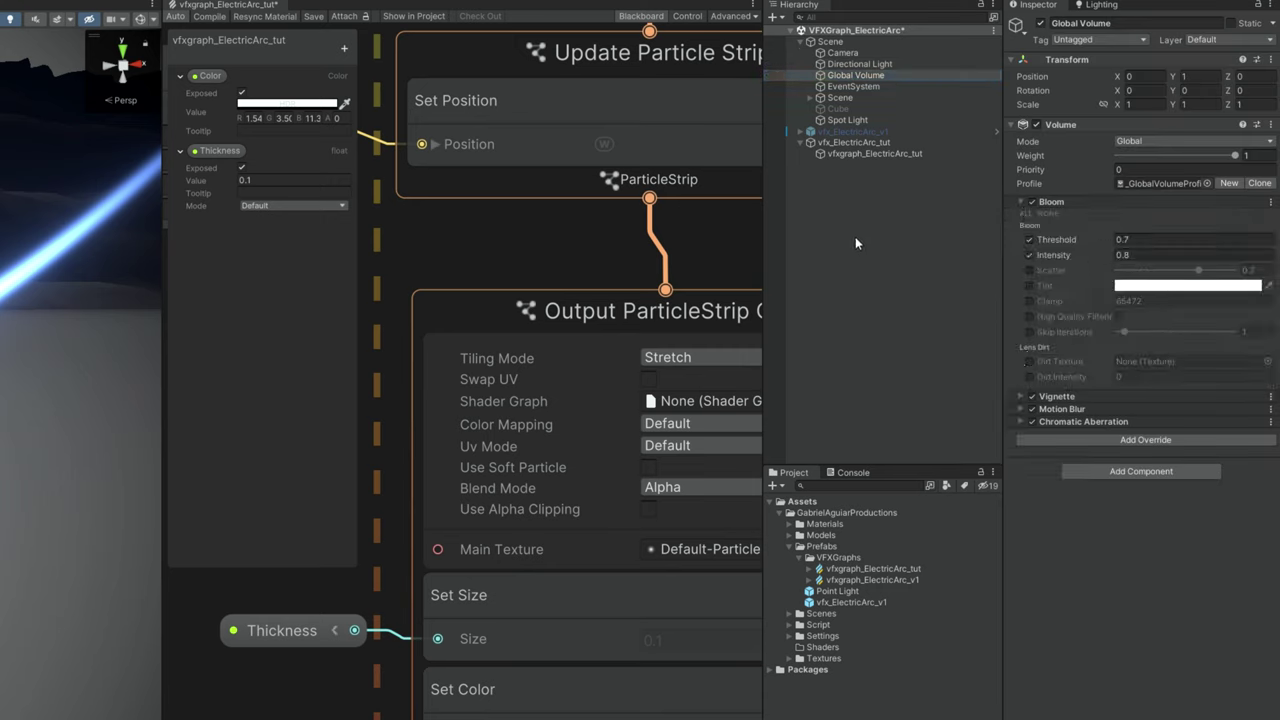
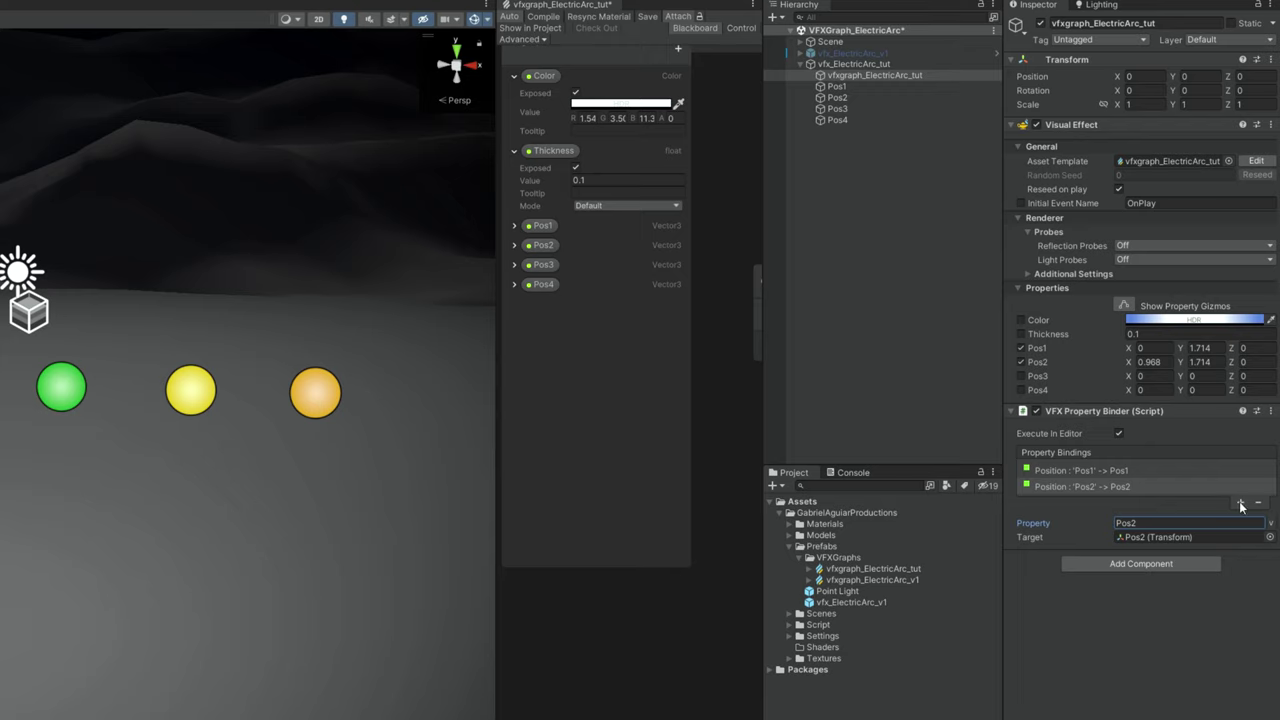
Step: Add a Position binding to the VFX Property Binder, linking property Pos3 to the Pos3 transform
{"action": "left_click", "coordinate": [1240, 507]}
{"action": "mouse_move", "coordinate": [1130, 586]}
{"action": "left_click", "coordinate": [1080, 586]}
{"action": "left_click", "coordinate": [1155, 540]}
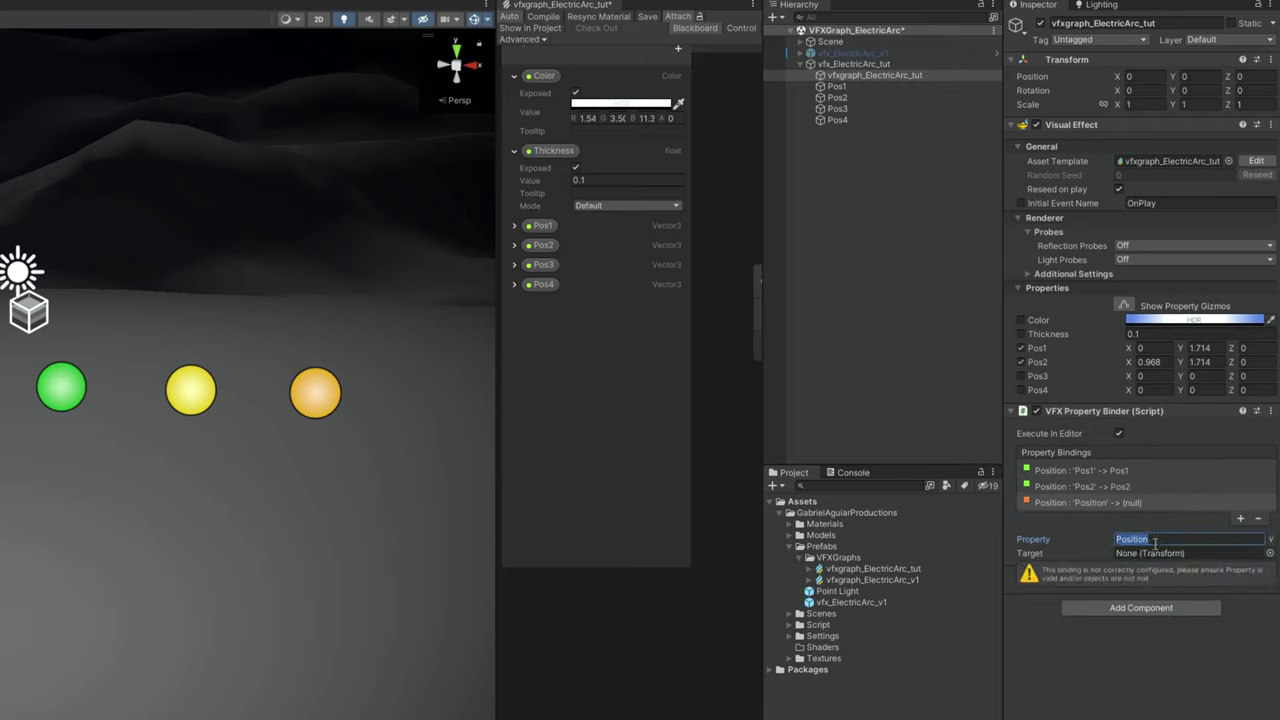
{"action": "left_click_drag", "start_coordinate": [837, 108], "coordinate": [1190, 553]}
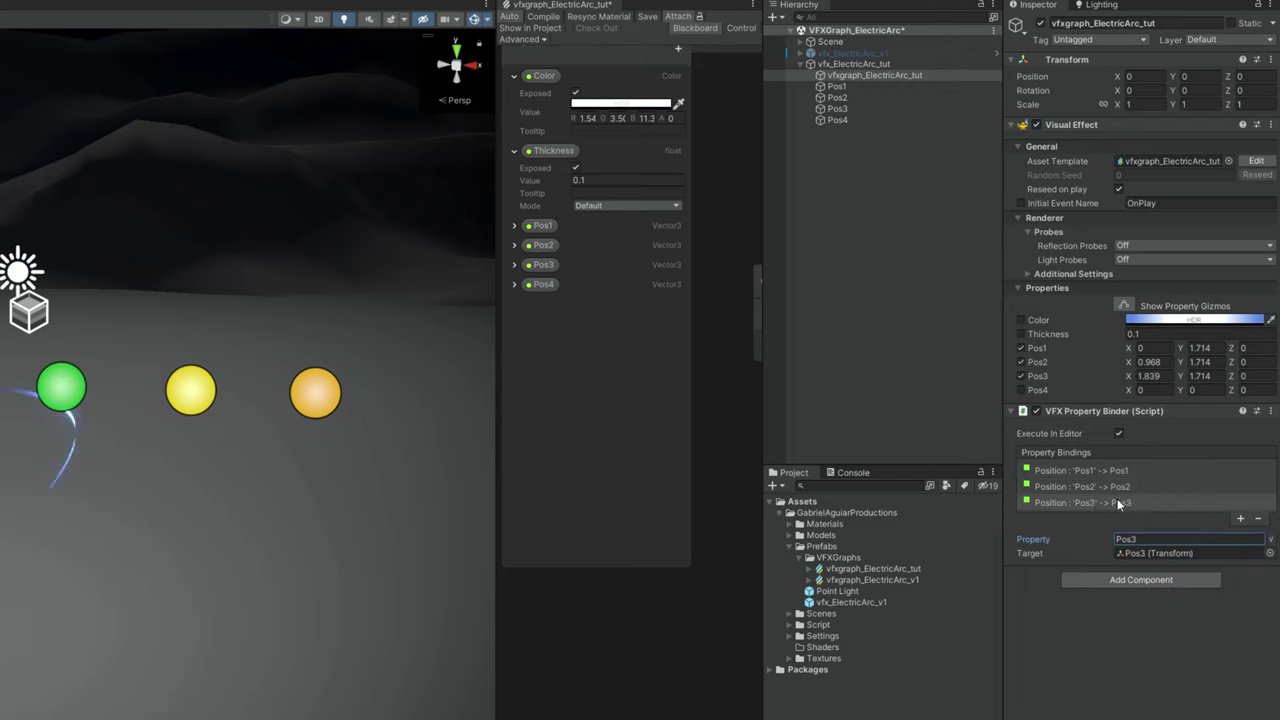
Step: Add another Position binding linking property Pos4 to the Pos4 transform
{"action": "left_click", "coordinate": [1240, 518]}
{"action": "mouse_move", "coordinate": [1213, 609]}
{"action": "left_click", "coordinate": [1080, 608]}
{"action": "left_click", "coordinate": [1158, 555]}
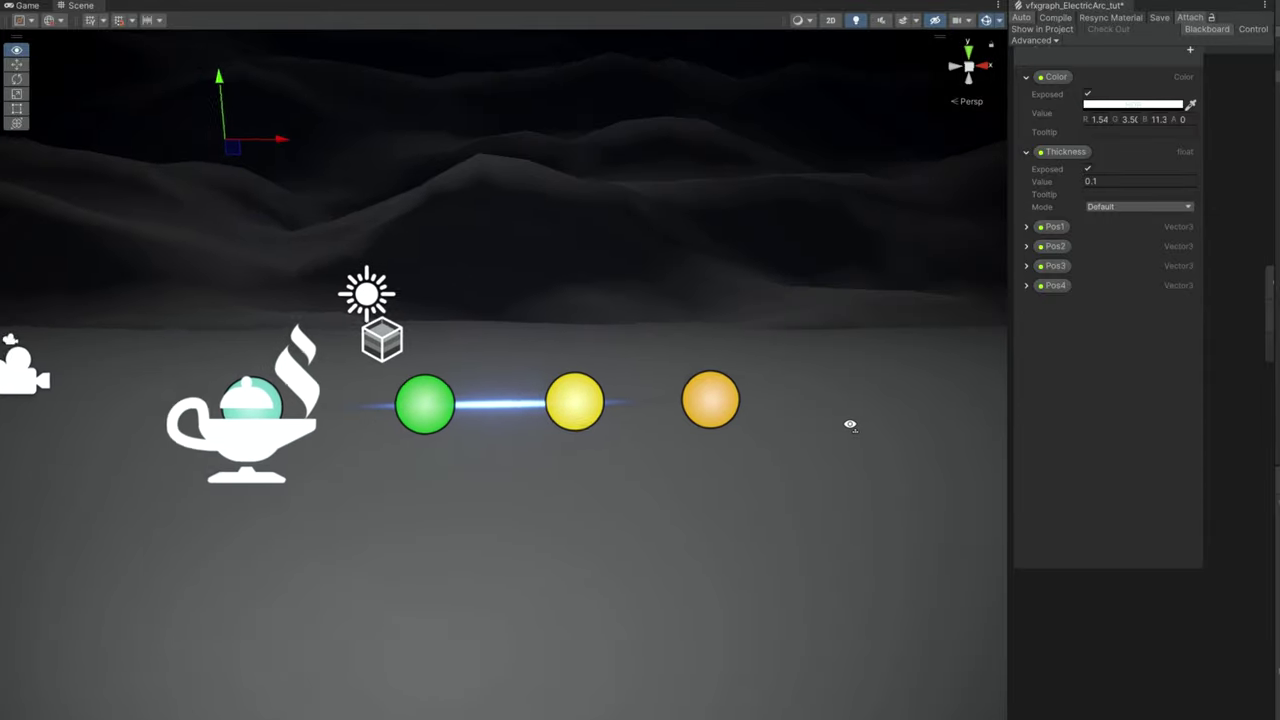
Step: Raise Pos4 to about Y 3.23 and Pos2 to about Y 3.0, lower Pos3 to about Y 0.43, and move Pos1 to about X -1.3
{"action": "right_click_drag", "start_coordinate": [854, 424], "coordinate": [814, 423]}
{"action": "left_click_drag", "start_coordinate": [796, 390], "coordinate": [818, 165]}
{"action": "left_click_drag", "start_coordinate": [680, 362], "coordinate": [683, 525]}
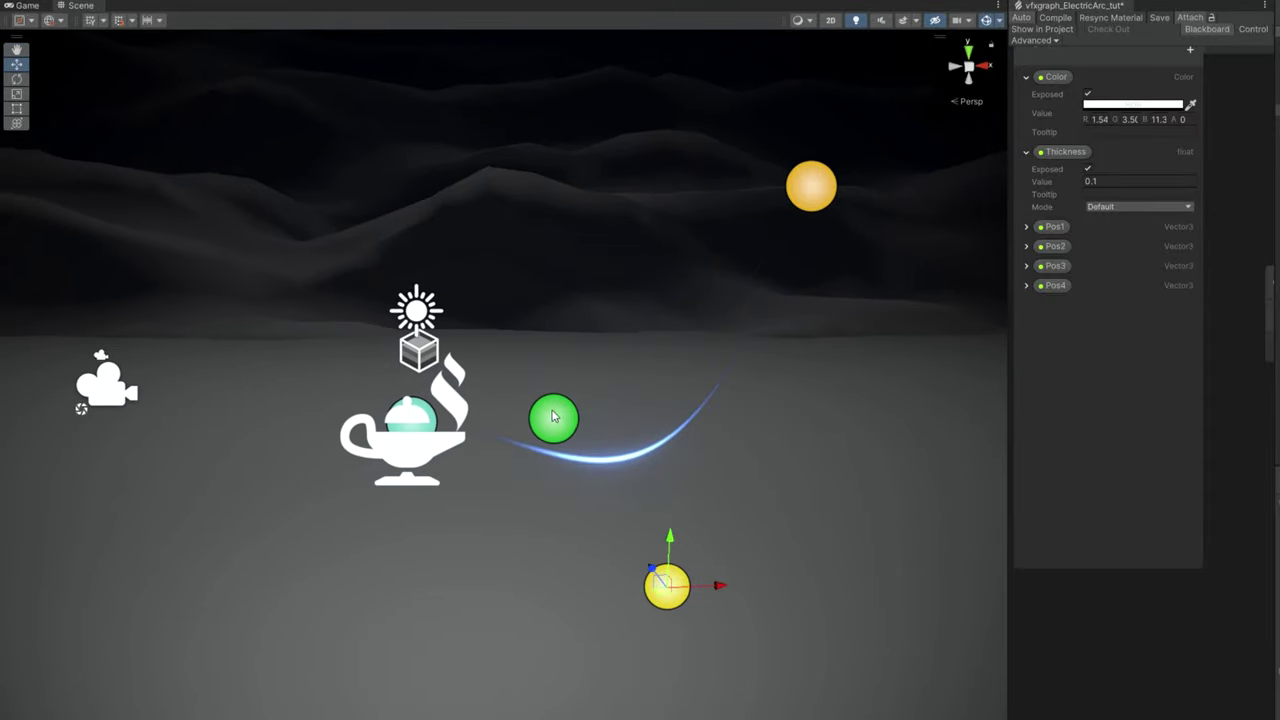
{"action": "left_click_drag", "start_coordinate": [555, 376], "coordinate": [557, 178]}
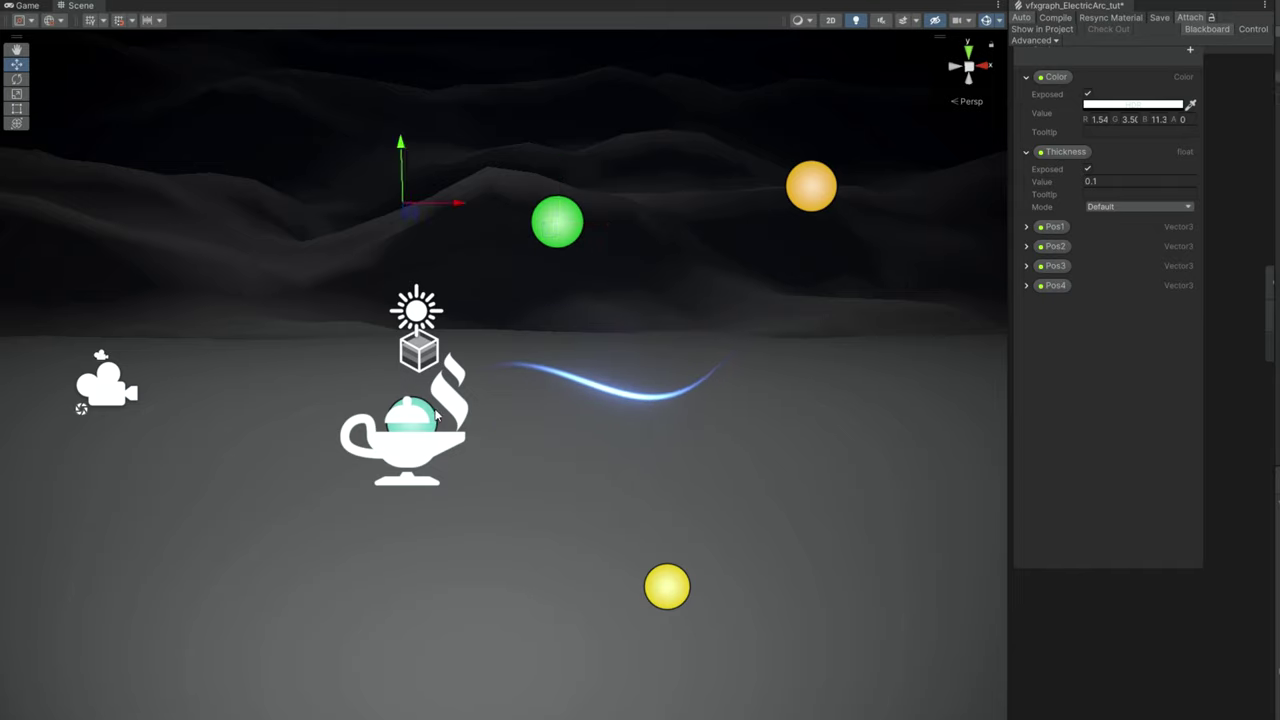
{"action": "left_click_drag", "start_coordinate": [461, 425], "coordinate": [295, 425]}
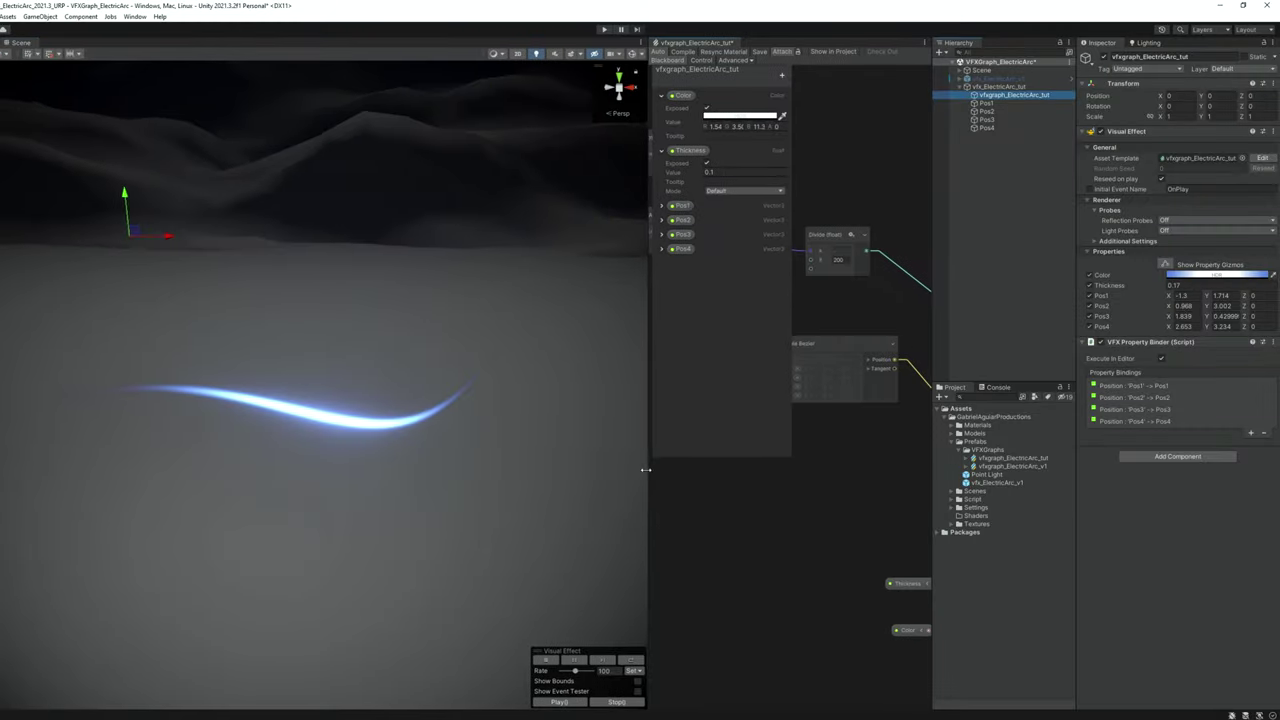
Step: Add an Add Position block to Update Particle Strip beneath Set Position
{"action": "left_click_drag", "start_coordinate": [647, 469], "coordinate": [190, 469]}
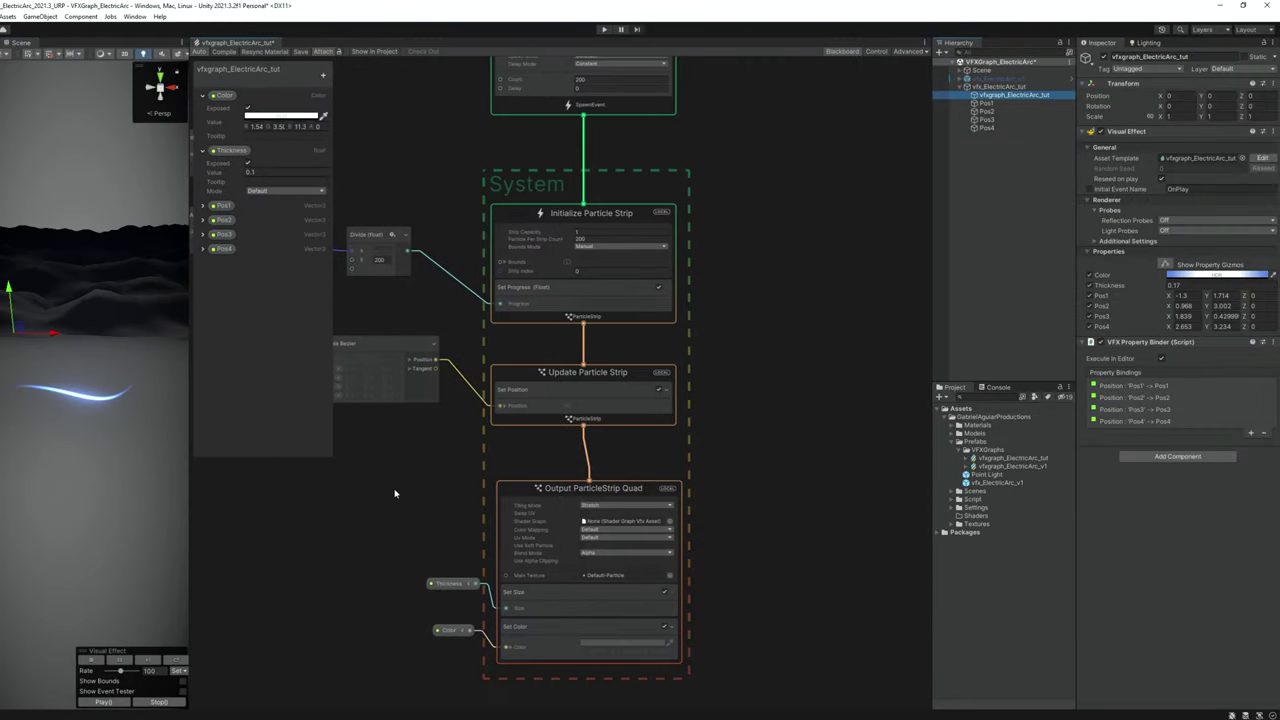
{"action": "middle_click_drag", "start_coordinate": [394, 494], "coordinate": [620, 520]}
{"action": "scroll", "coordinate": [700, 560], "scroll_direction": "up", "scroll_amount": 3}
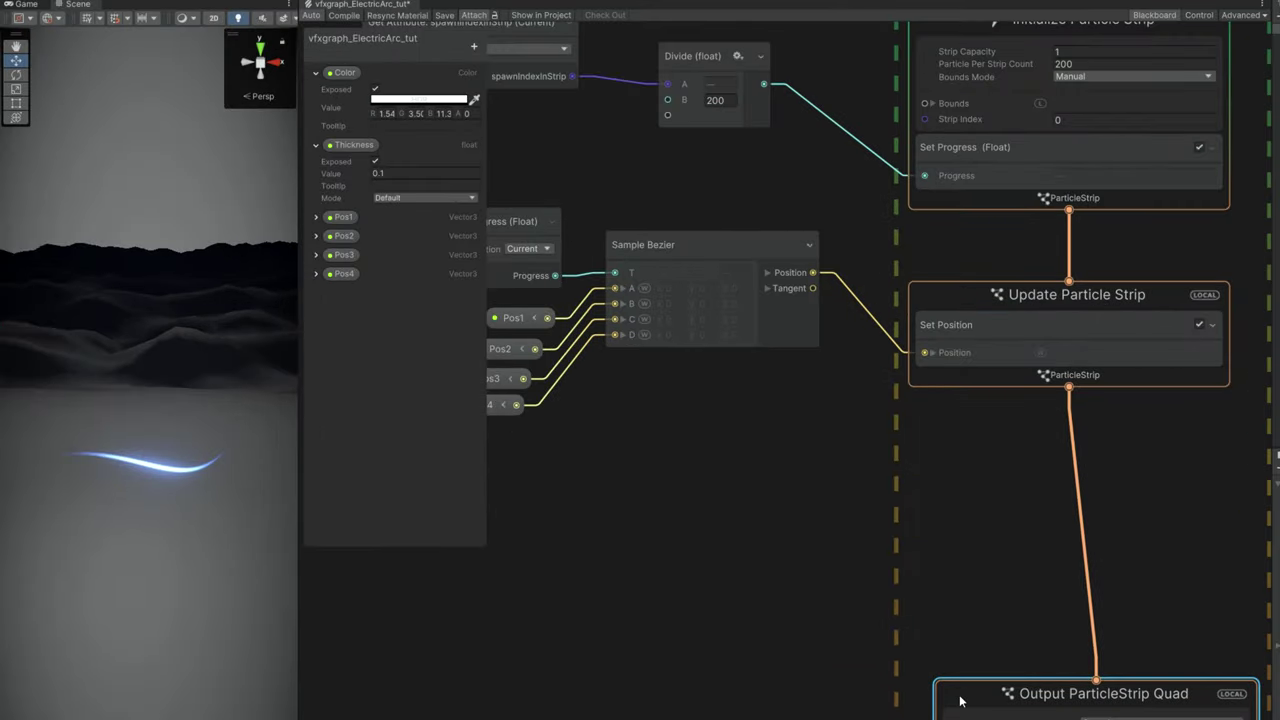
{"action": "key", "text": "space"}
{"action": "type", "text": "ADD"}
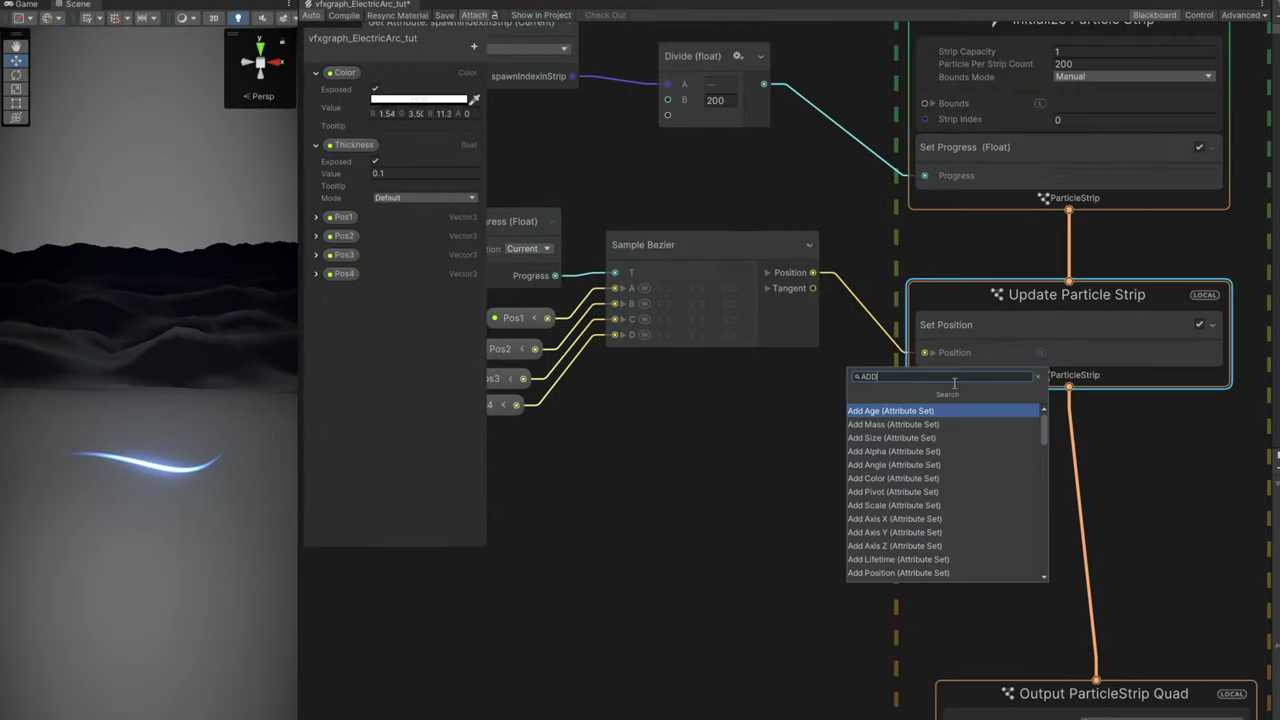
{"action": "type", "text": " POS"}
{"action": "key", "text": "Return"}
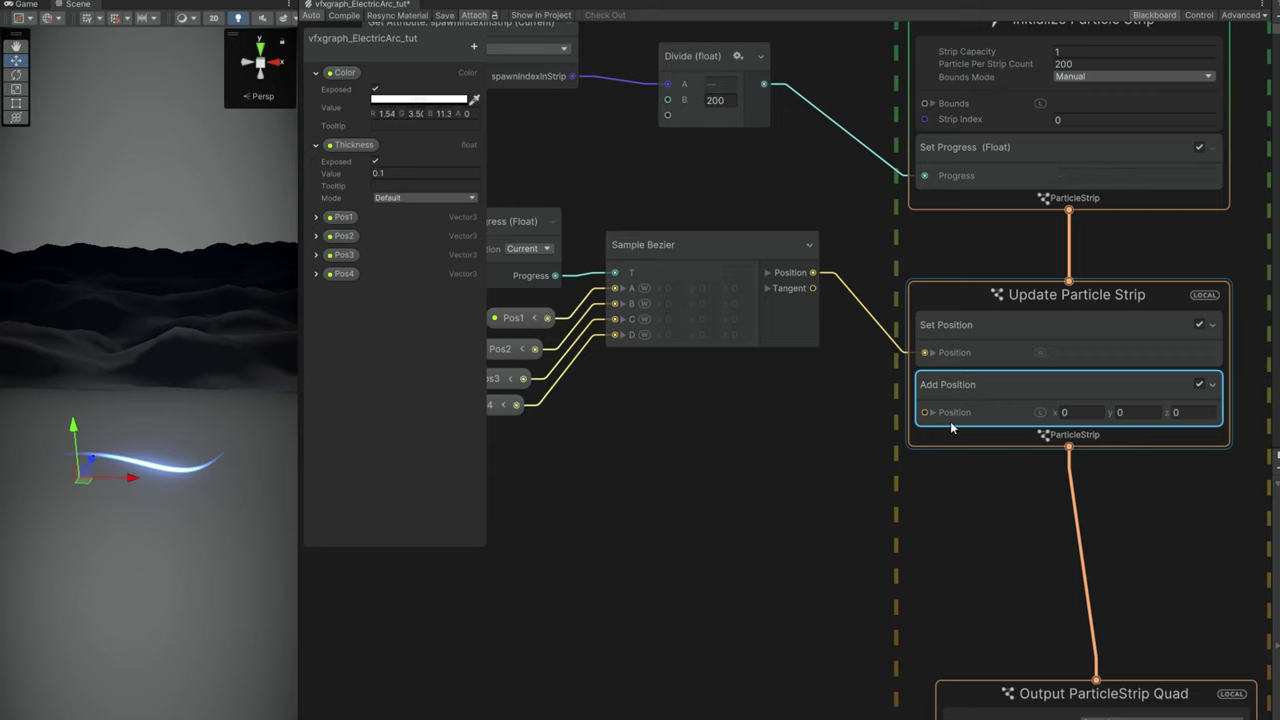
Step: Create a Value Noise 3D node and place it below the Sample Bezier node
{"action": "middle_click_drag", "start_coordinate": [845, 461], "coordinate": [1089, 376]}
{"action": "key", "text": "space"}
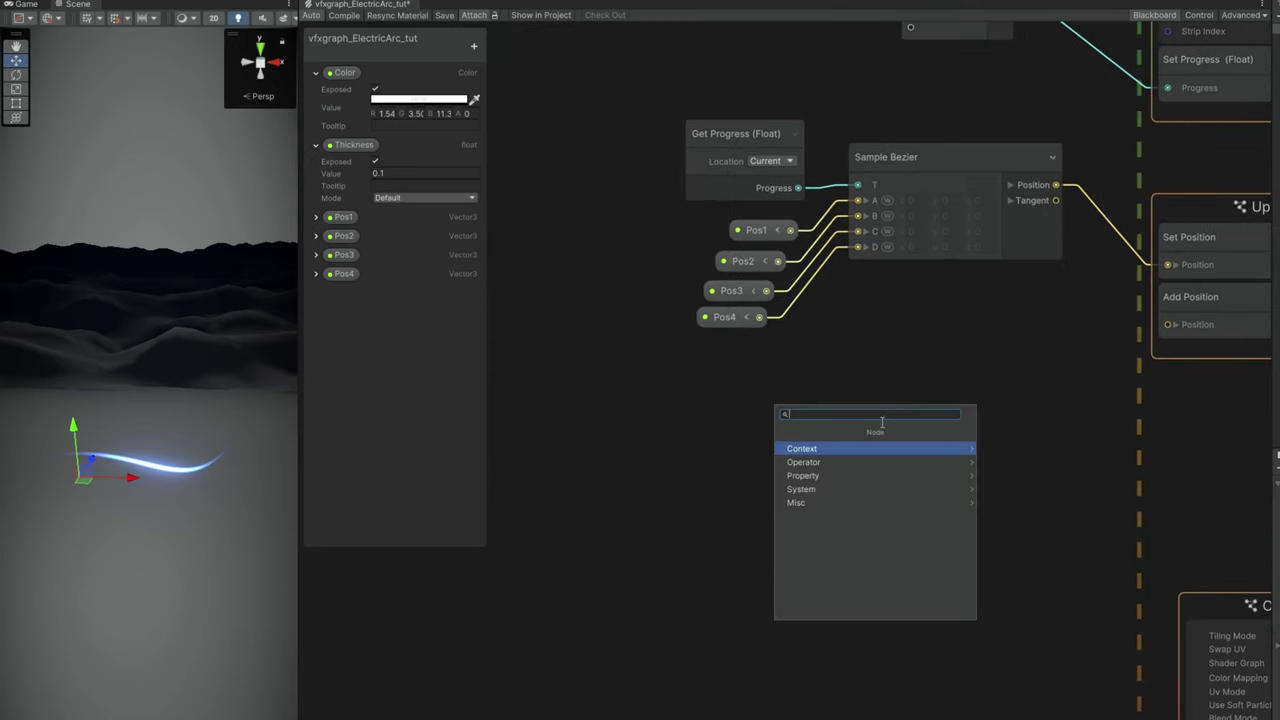
{"action": "type", "text": "noise"}
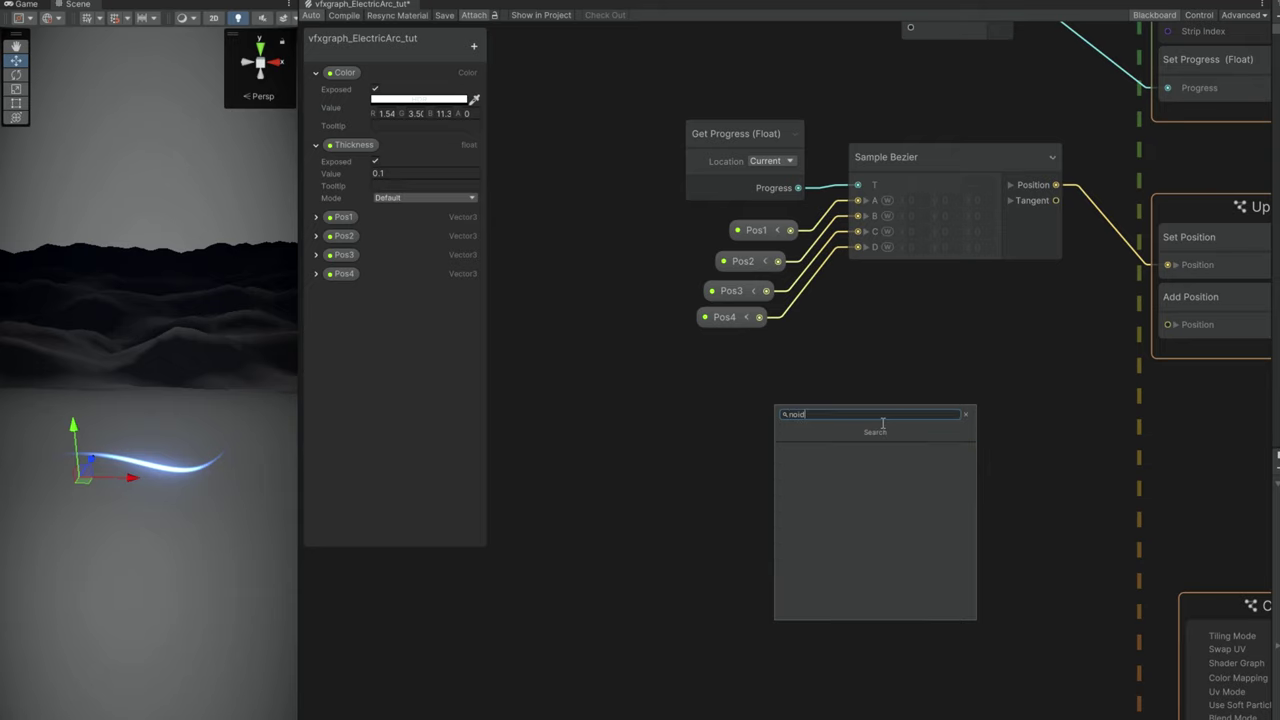
{"action": "type", "text": " 3d"}
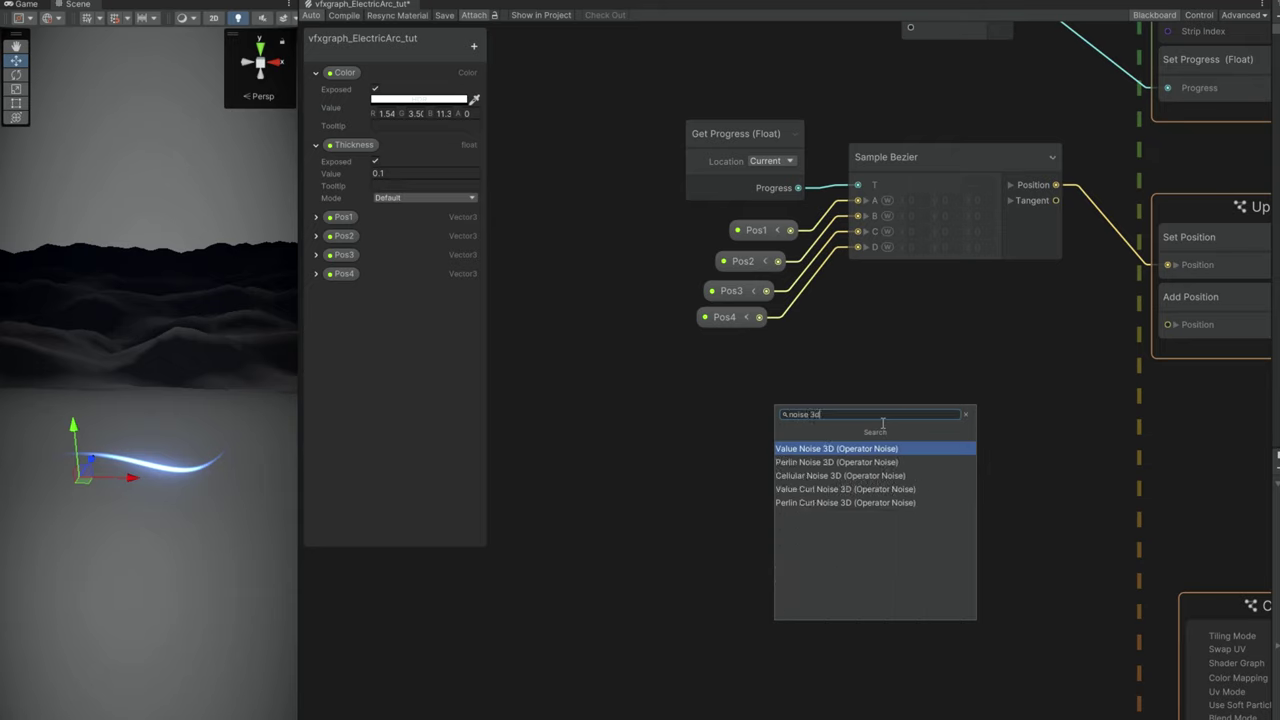
{"action": "left_click", "coordinate": [813, 451]}
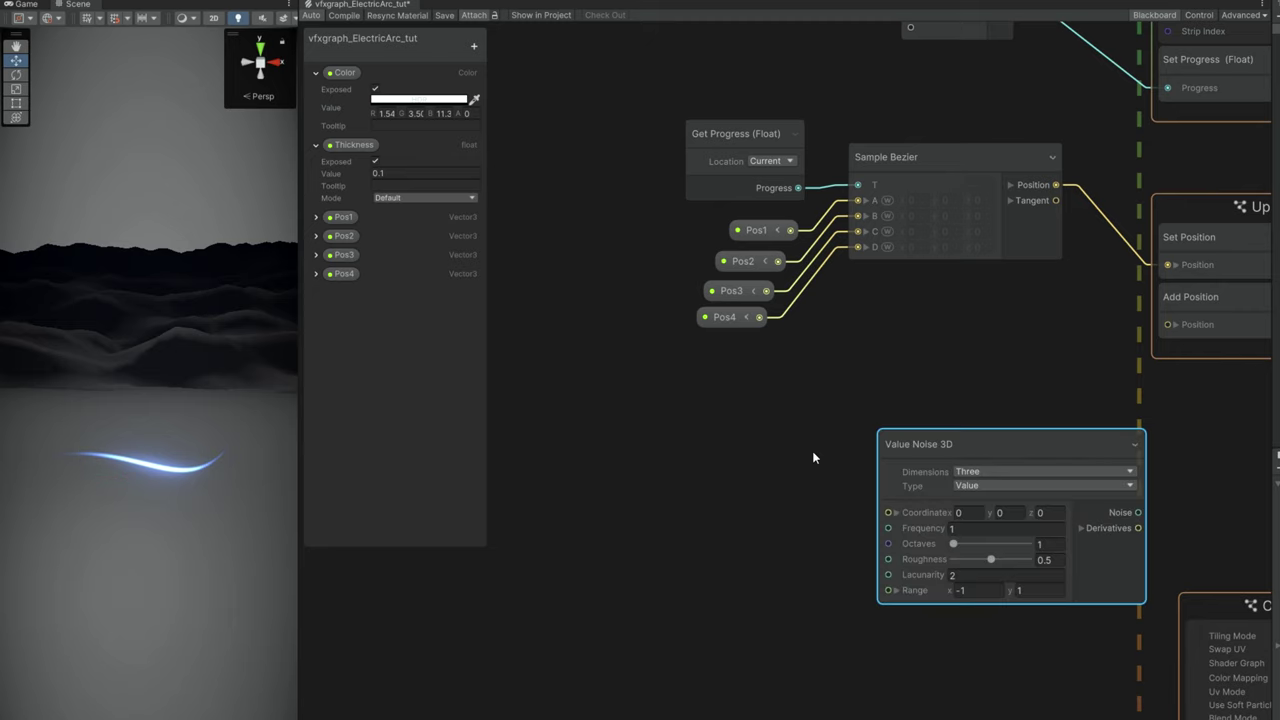
{"action": "left_click_drag", "start_coordinate": [928, 467], "coordinate": [871, 423]}
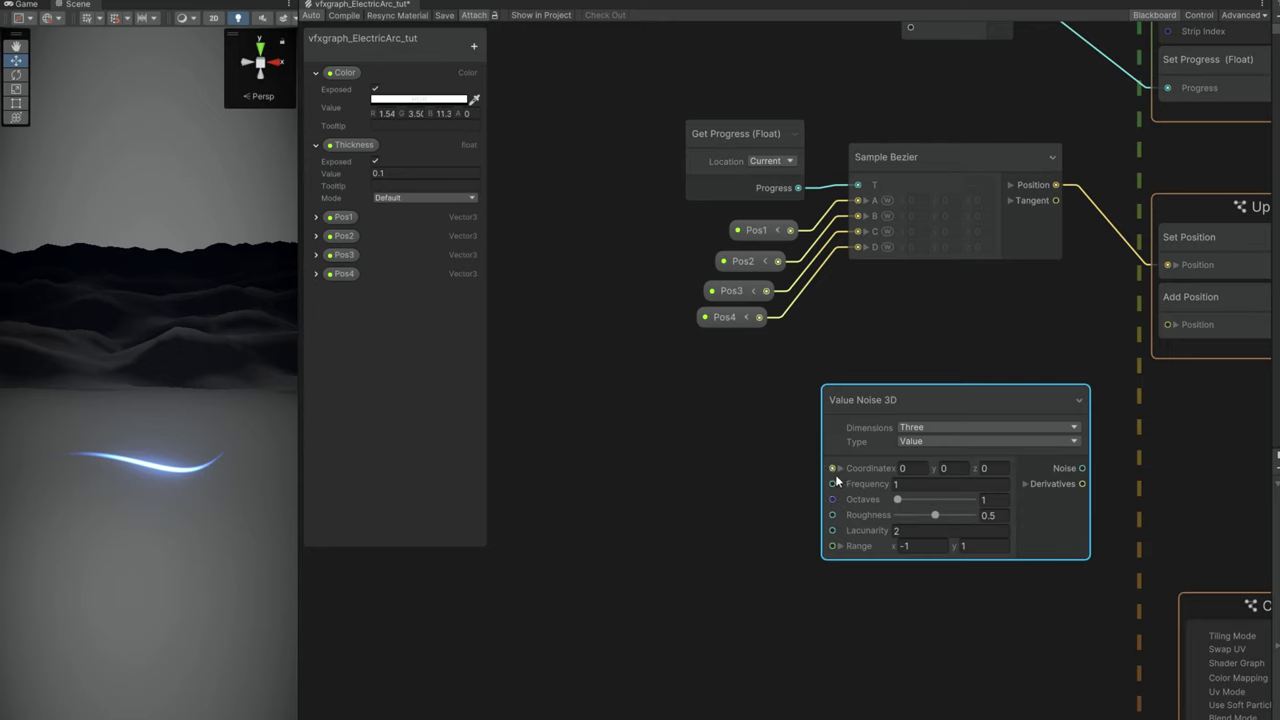
Step: Add a Get Attribute: position node beside the noise node and connect it to the noise's Coordinate input
{"action": "middle_click_drag", "start_coordinate": [749, 447], "coordinate": [795, 437]}
{"action": "left_click", "coordinate": [735, 440]}
{"action": "key", "text": "space"}
{"action": "type", "text": "posit"}
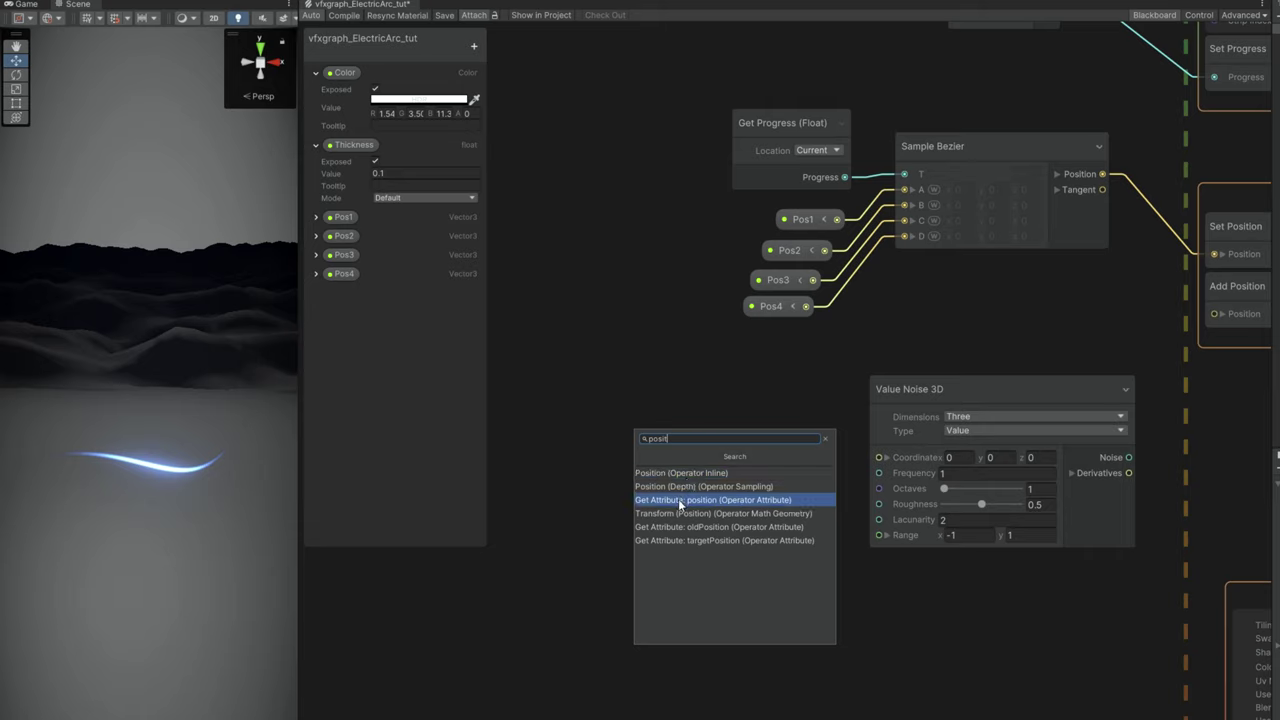
{"action": "left_click", "coordinate": [679, 500]}
{"action": "left_click_drag", "start_coordinate": [770, 476], "coordinate": [626, 372]}
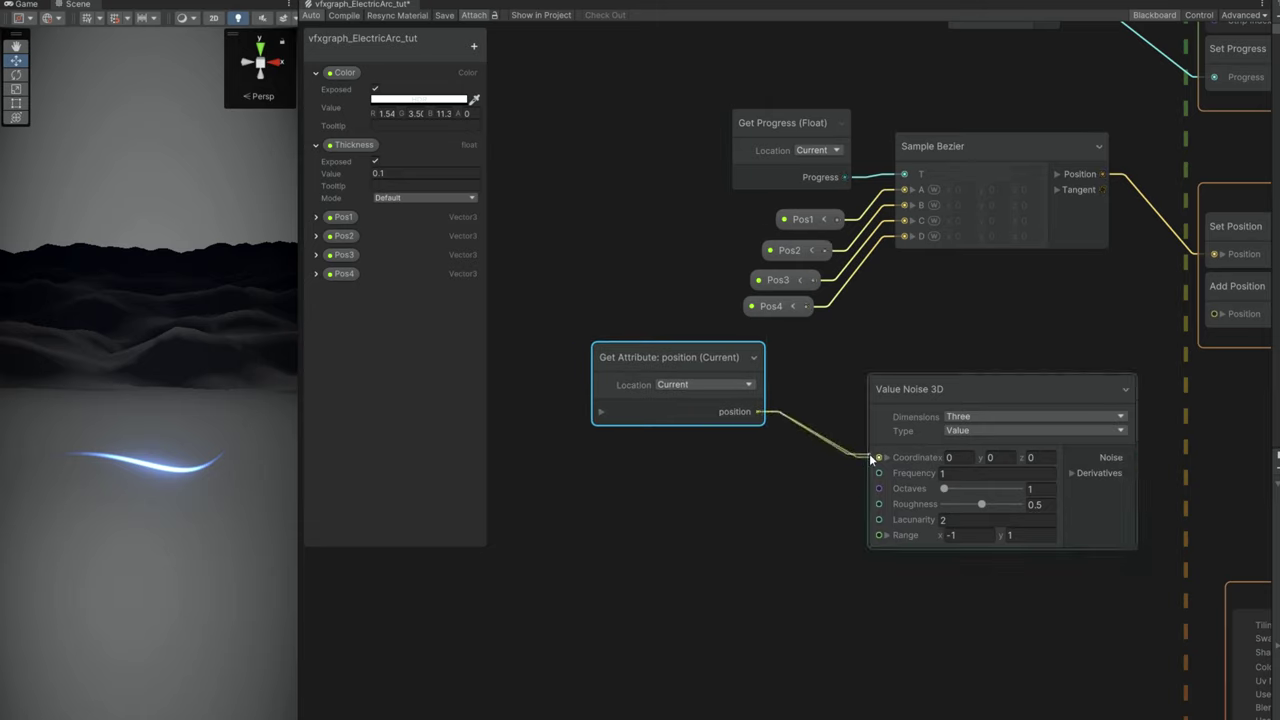
Step: Connect the Derivatives output of Value Noise 3D to the Add Position block's Position input
{"action": "middle_click_drag", "start_coordinate": [1141, 351], "coordinate": [976, 363]}
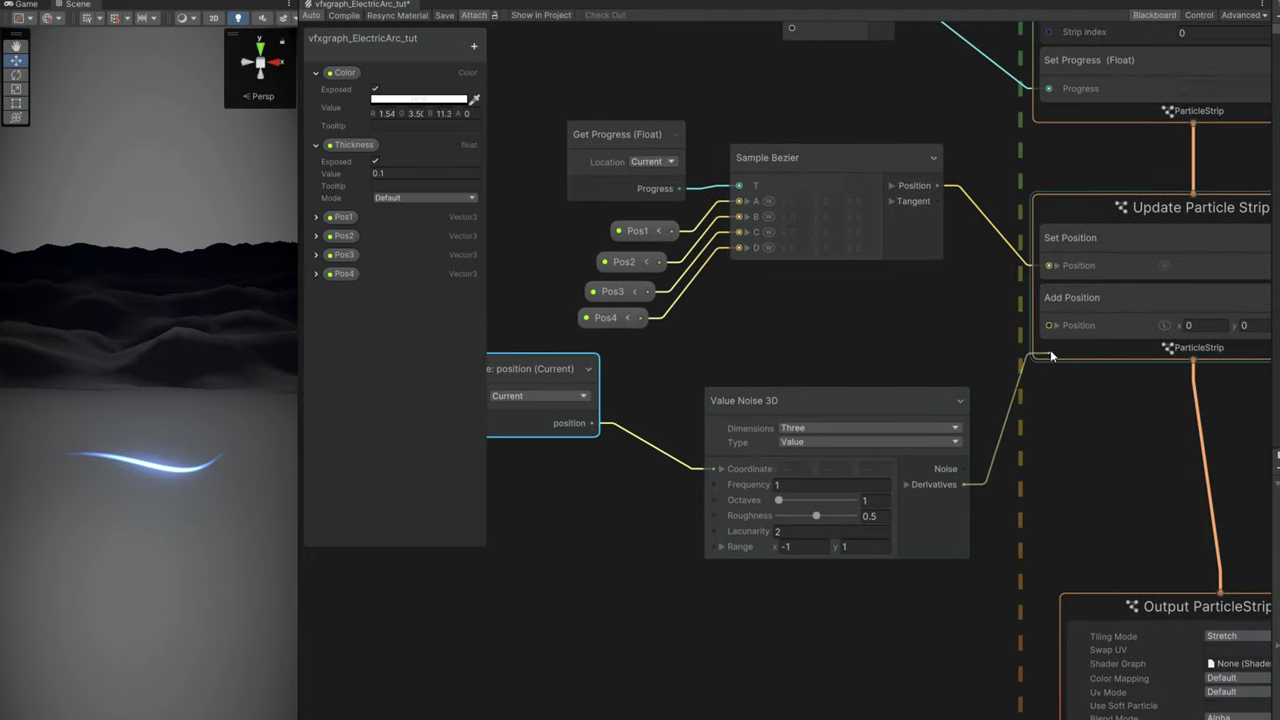
{"action": "left_click_drag", "start_coordinate": [1062, 340], "coordinate": [1052, 327]}
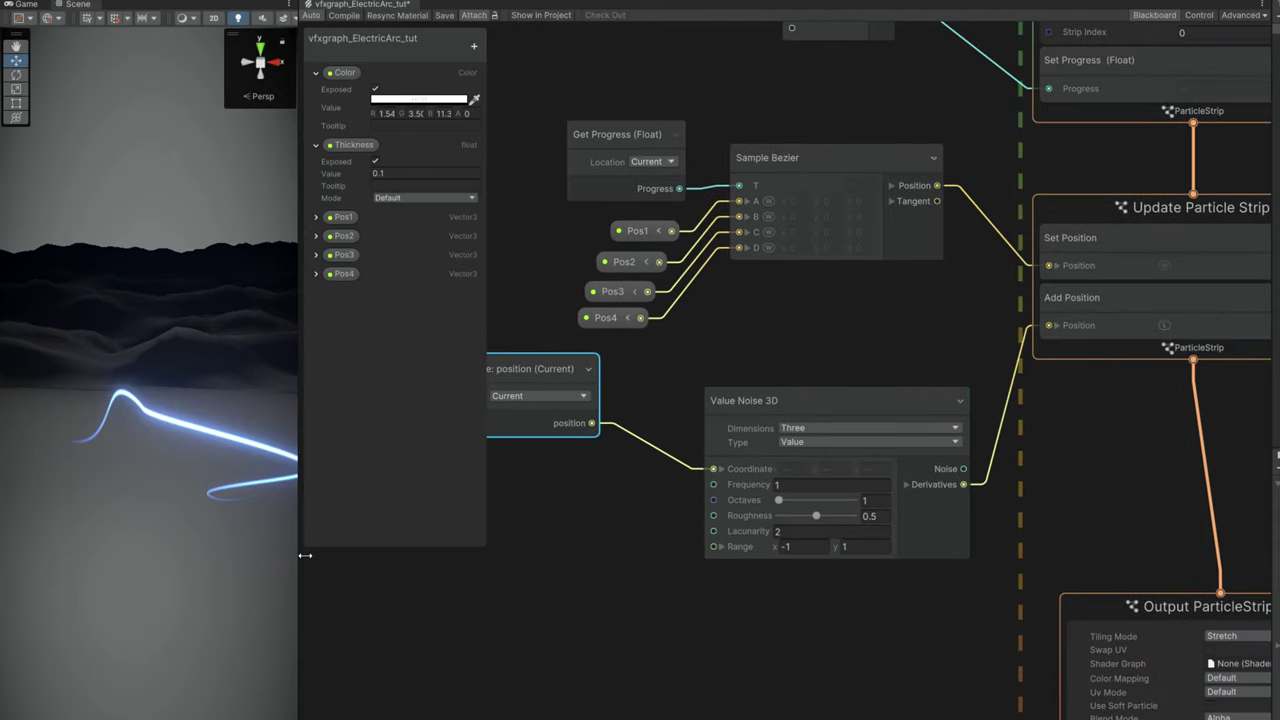
{"action": "left_click_drag", "start_coordinate": [305, 555], "coordinate": [757, 555]}
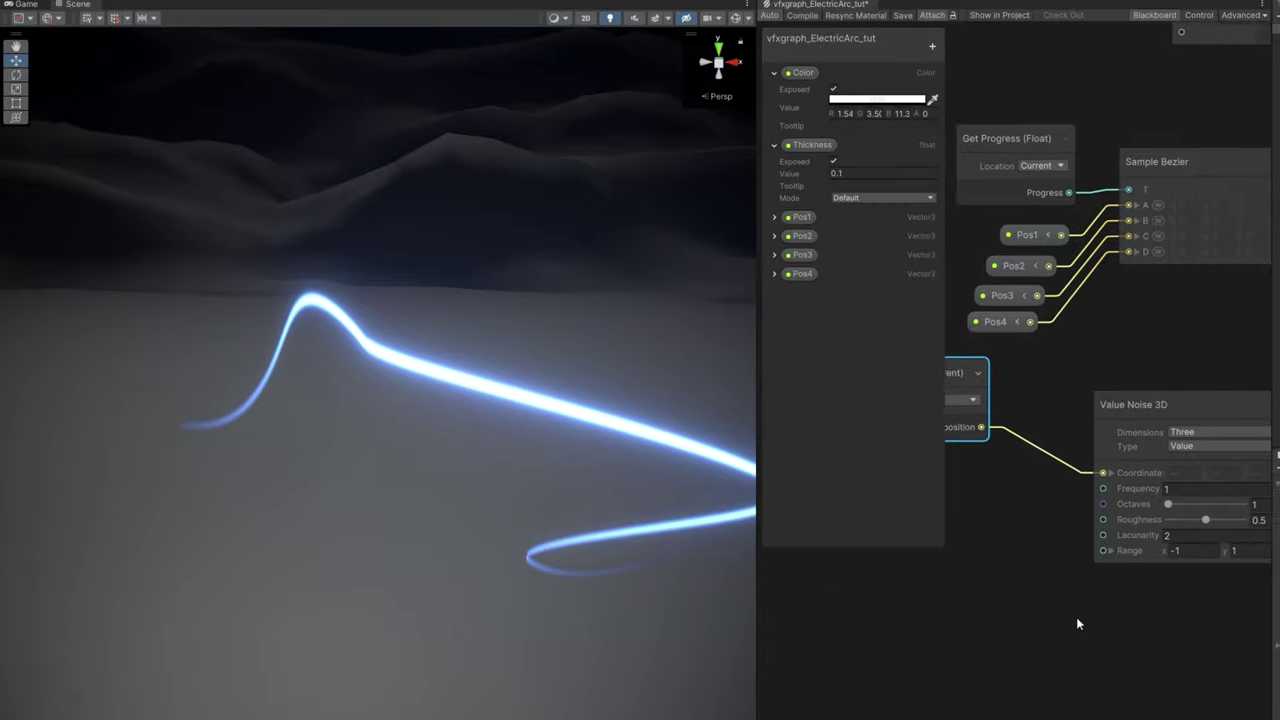
Step: Set the Value Noise 3D frequency to 0.97, octaves to 2 and roughness to 0.57
{"action": "middle_click_drag", "start_coordinate": [1077, 624], "coordinate": [987, 634]}
{"action": "scroll", "coordinate": [987, 634], "scroll_direction": "up", "scroll_amount": 2}
{"action": "mouse_move", "coordinate": [1091, 457]}
{"action": "left_mouse_down"}
{"action": "mouse_move", "coordinate": [1150, 460]}
{"action": "mouse_move", "coordinate": [1031, 481]}
{"action": "mouse_move", "coordinate": [1092, 476]}
{"action": "left_mouse_up"}
{"action": "left_click", "coordinate": [1148, 476]}
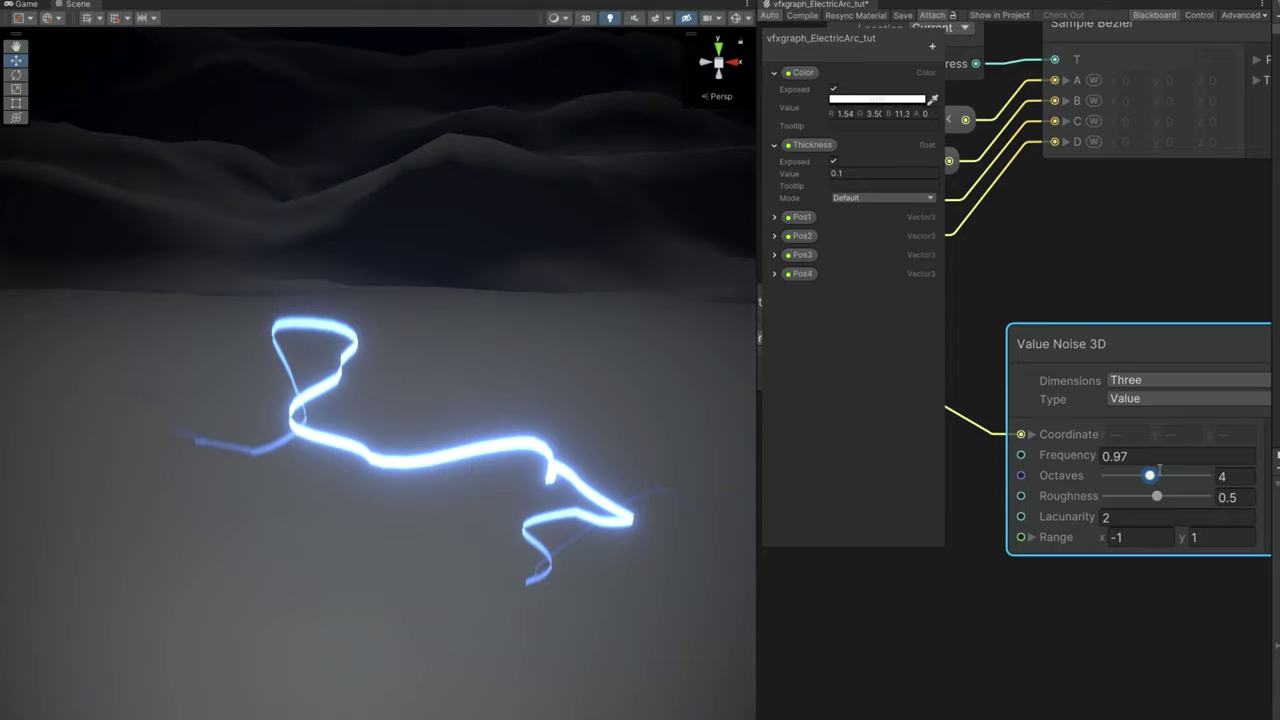
{"action": "left_click_drag", "start_coordinate": [1152, 478], "coordinate": [1186, 490]}
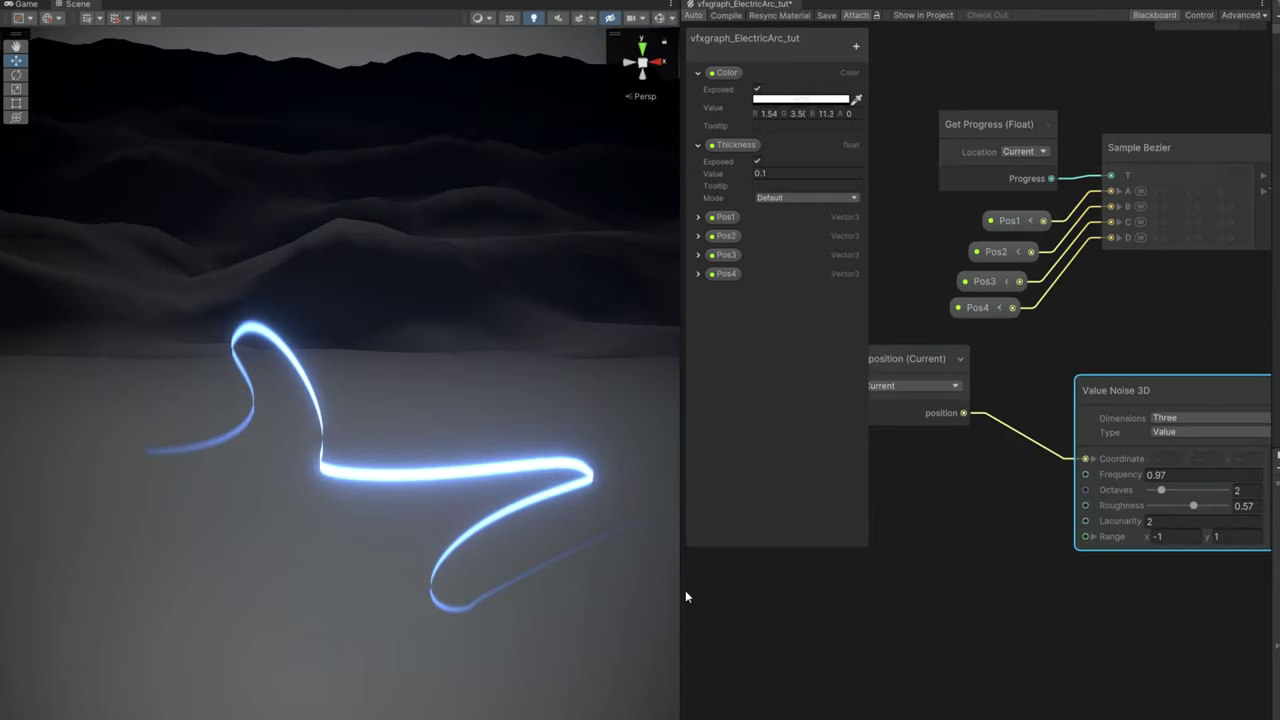
Step: Insert an Add node between Get Attribute: position and Value Noise 3D, feeding the position into its A input
{"action": "left_click_drag", "start_coordinate": [689, 591], "coordinate": [347, 563]}
{"action": "scroll", "coordinate": [652, 570], "scroll_direction": "up", "scroll_amount": 2}
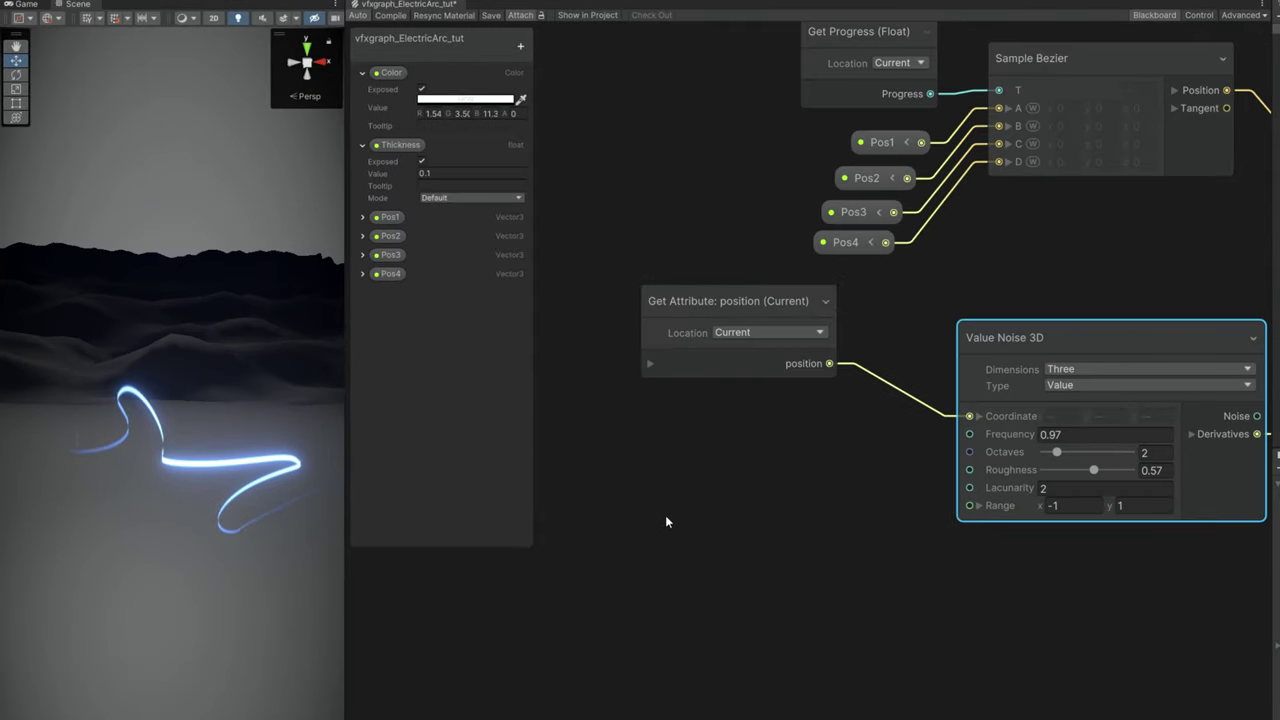
{"action": "left_click_drag", "start_coordinate": [688, 314], "coordinate": [532, 287]}
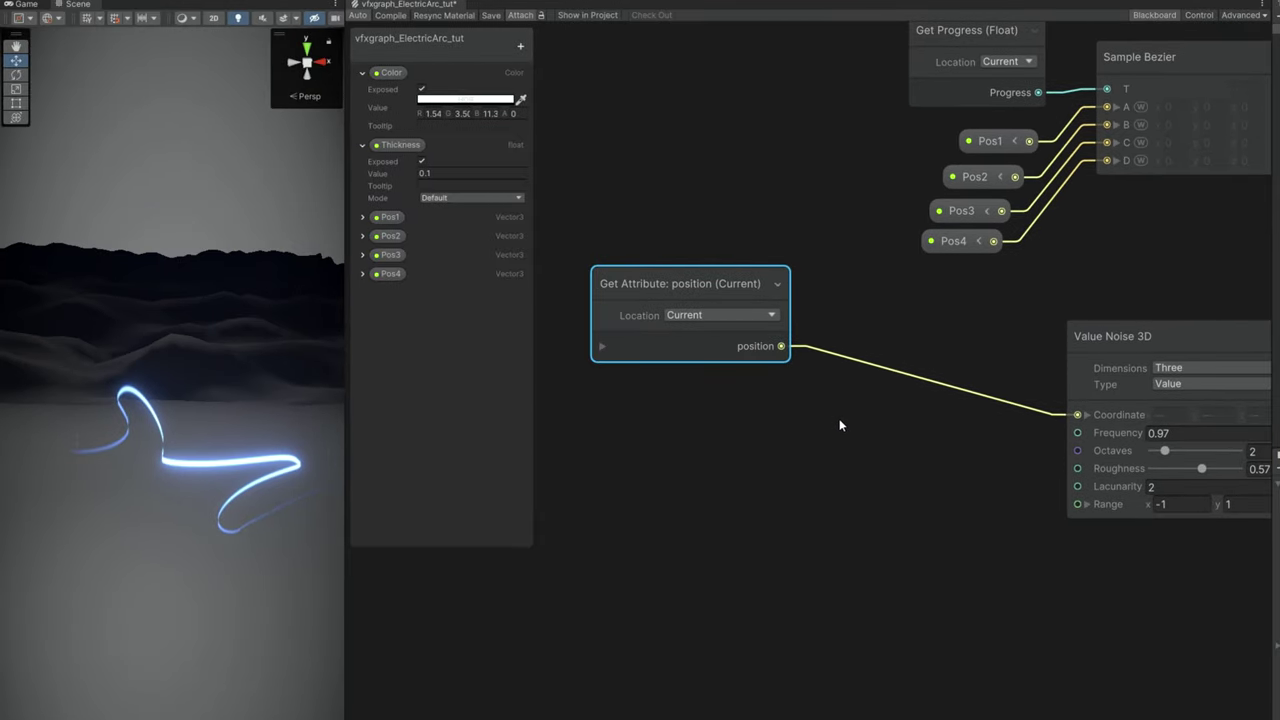
{"action": "key", "text": "space"}
{"action": "type", "text": "add"}
{"action": "left_click", "coordinate": [814, 455]}
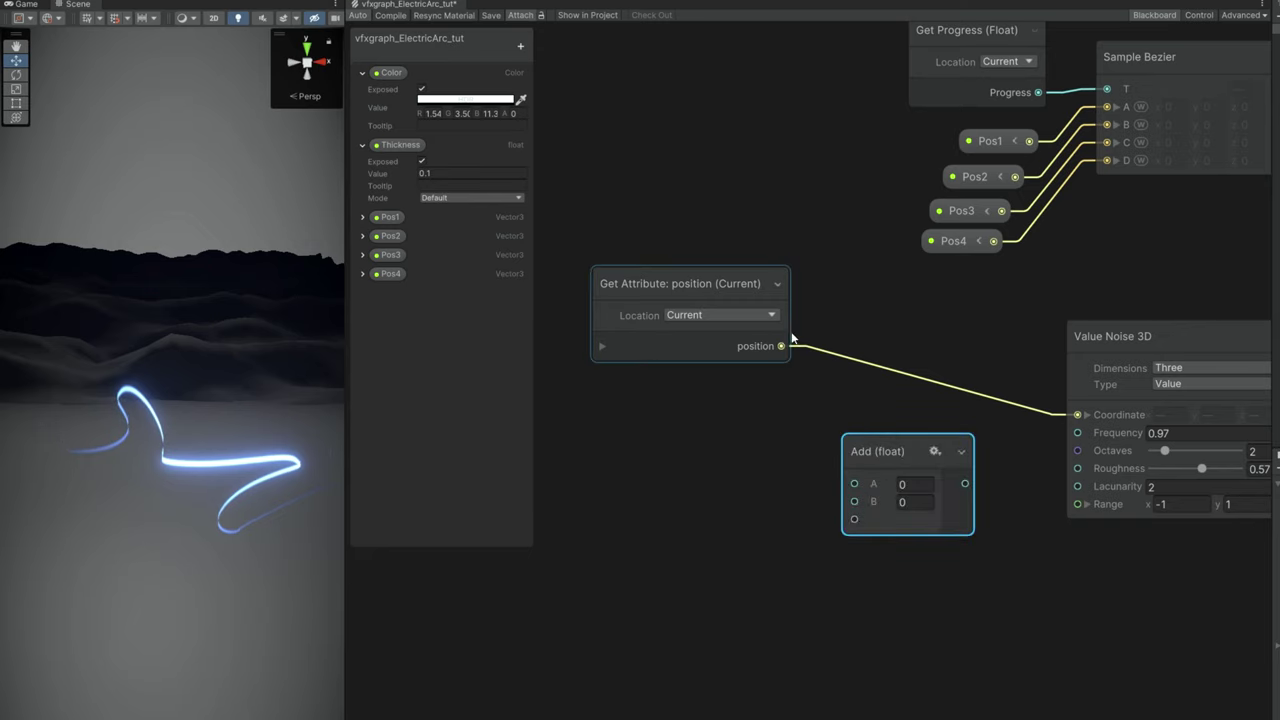
{"action": "left_click_drag", "start_coordinate": [781, 346], "coordinate": [801, 381]}
{"action": "left_click_drag", "start_coordinate": [856, 484], "coordinate": [856, 484]}
{"action": "left_click_drag", "start_coordinate": [896, 440], "coordinate": [896, 358]}
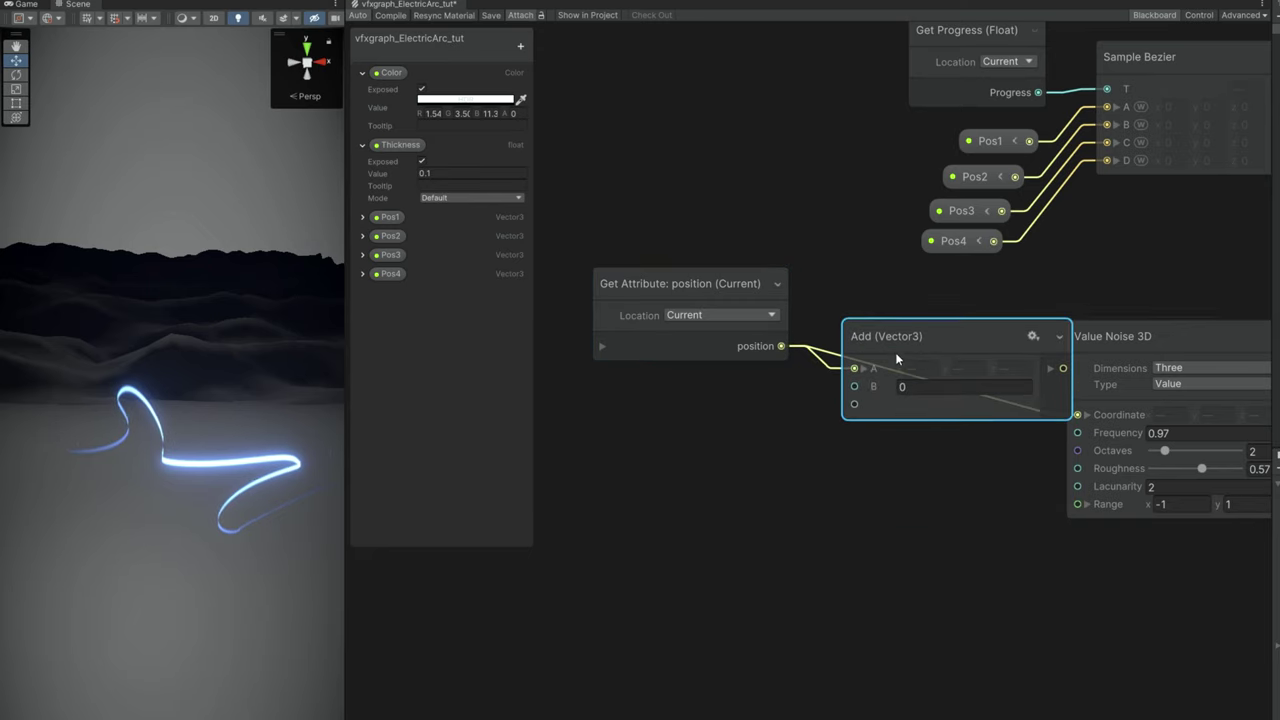
Step: Add a Total Time (Game) node, connect it to the Add node's B input and widen the scene view
{"action": "key", "text": "space"}
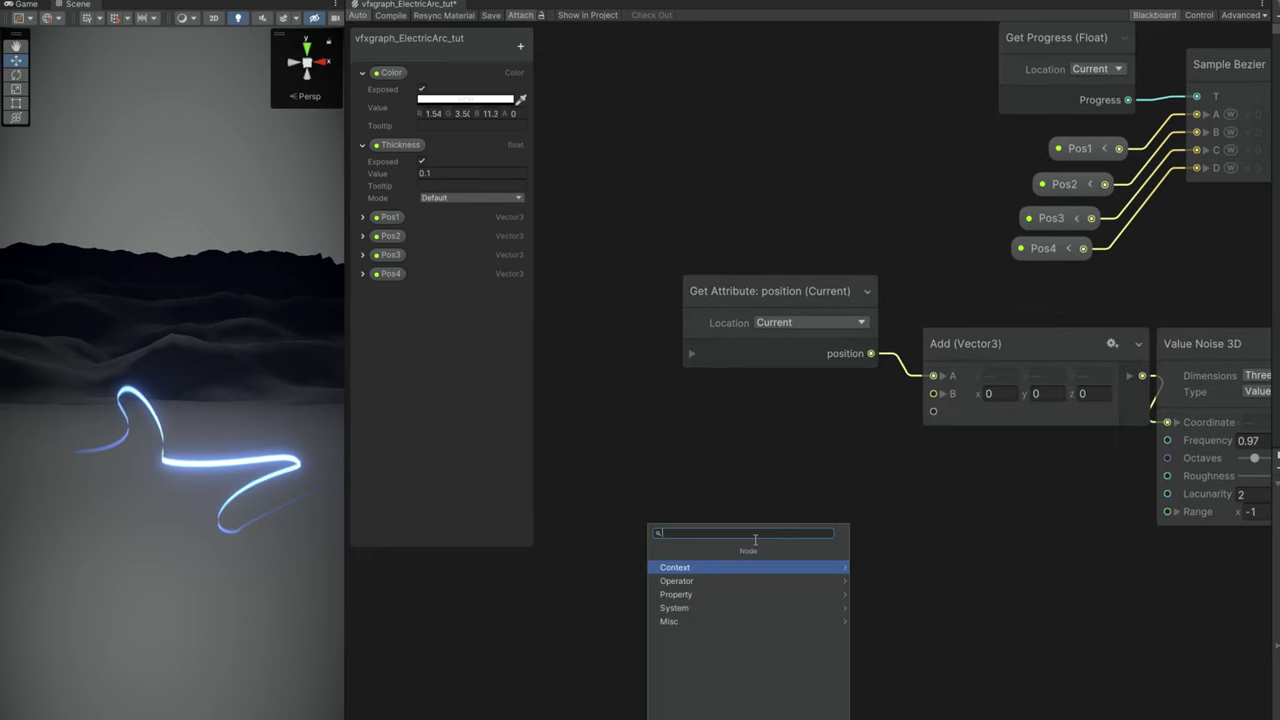
{"action": "type", "text": "total tim"}
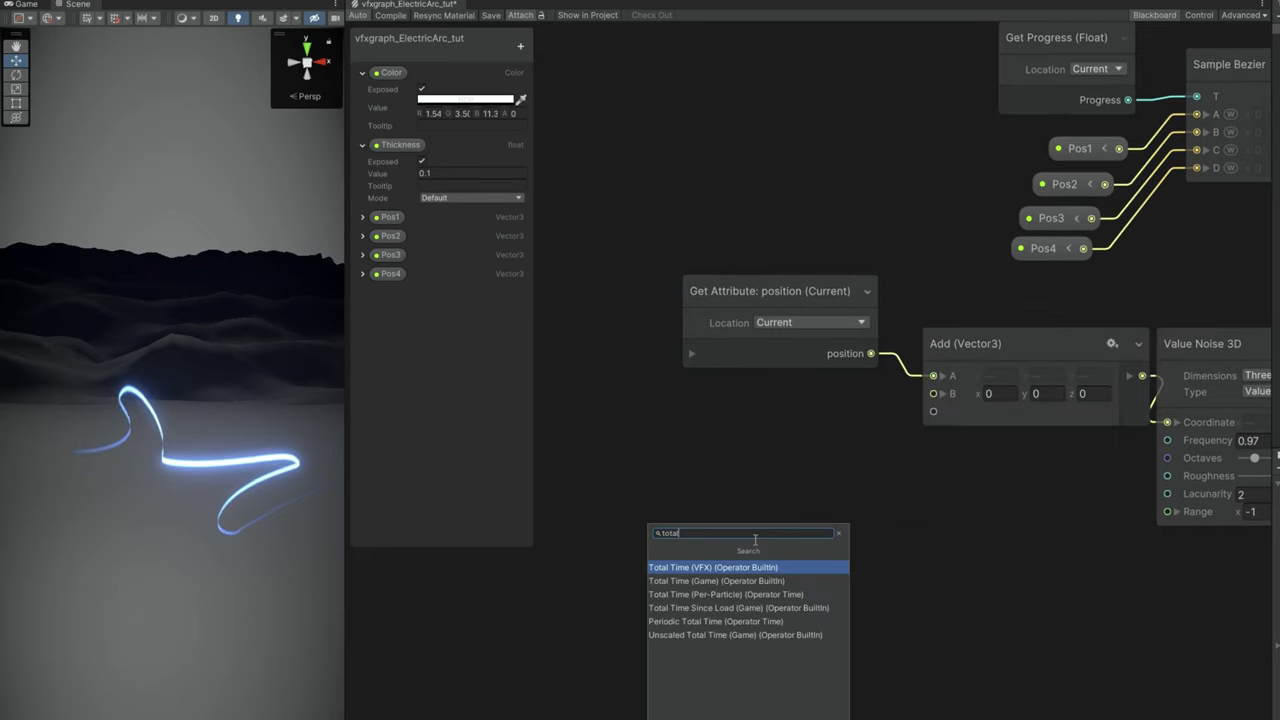
{"action": "left_click", "coordinate": [703, 580]}
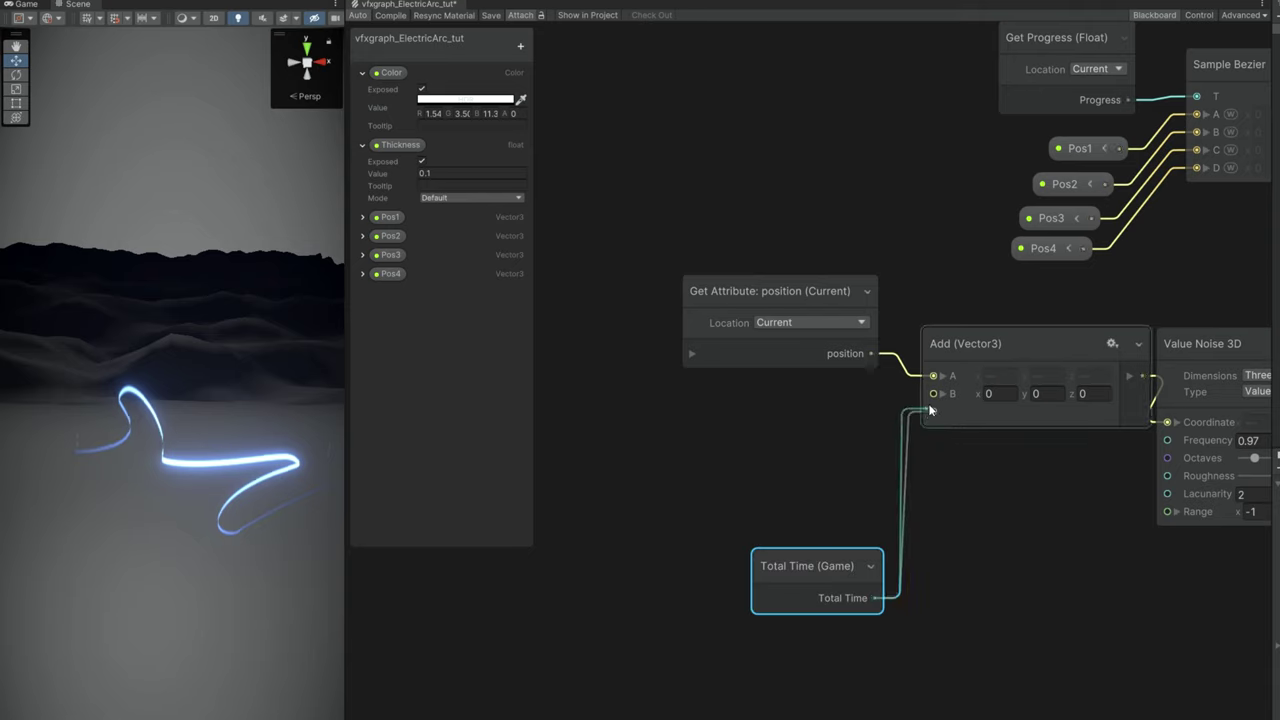
{"action": "left_click_drag", "start_coordinate": [914, 422], "coordinate": [933, 393]}
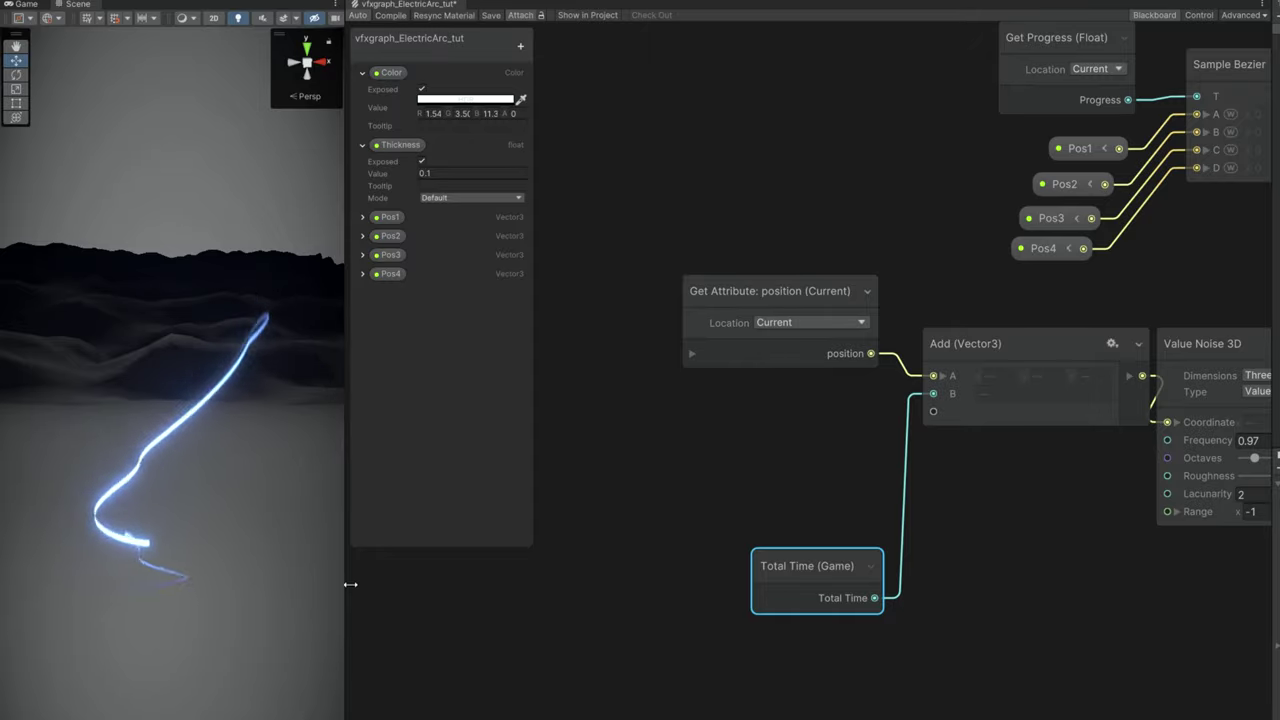
{"action": "left_click_drag", "start_coordinate": [353, 580], "coordinate": [545, 555]}
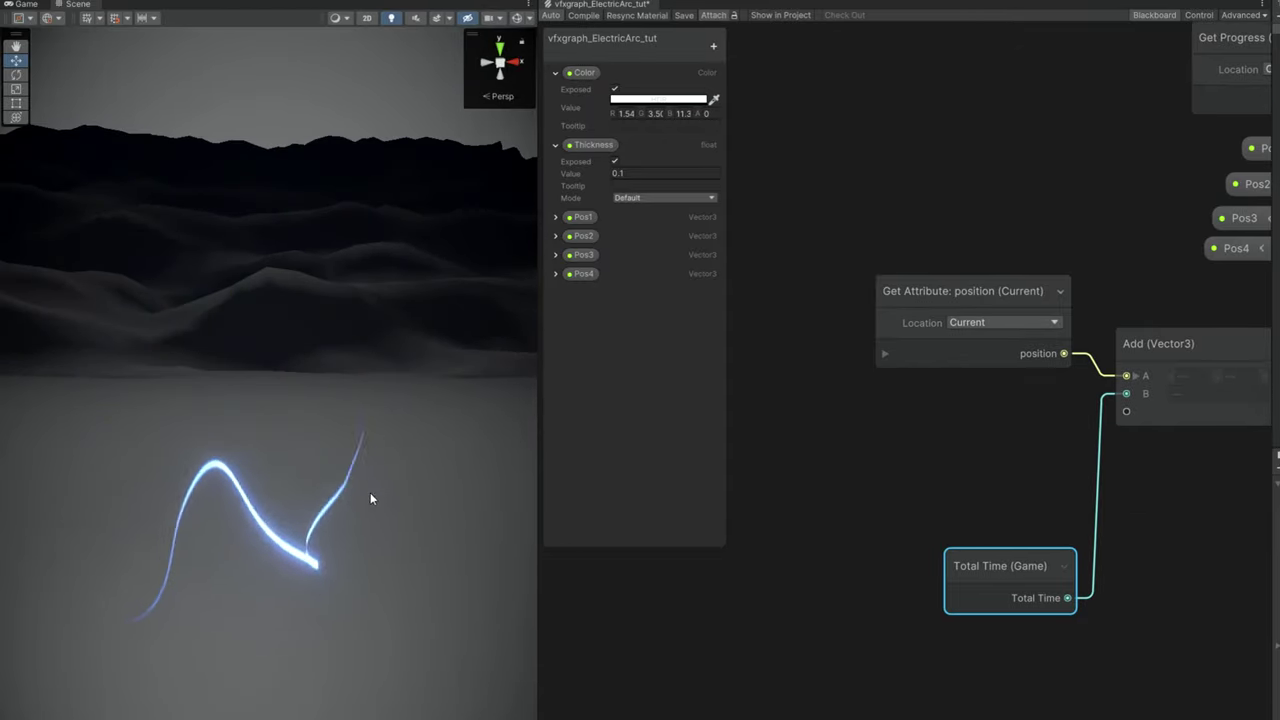
Step: Add a Multiply (float) node with Total Time feeding its A input
{"action": "middle_click_drag", "start_coordinate": [975, 590], "coordinate": [881, 521]}
{"action": "left_click_drag", "start_coordinate": [884, 511], "coordinate": [970, 538]}
{"action": "left_click", "coordinate": [995, 557]}
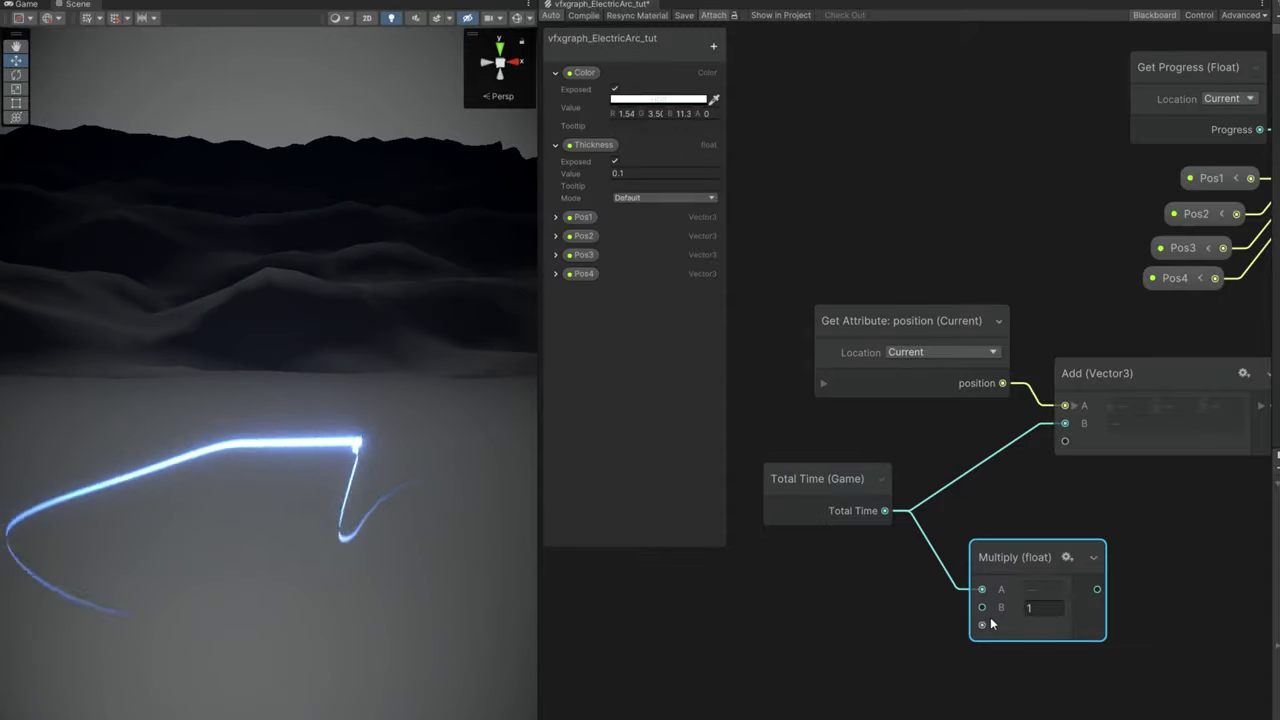
Step: Create an exposed float property named NoiseSpeed with a value of 2
{"action": "left_click", "coordinate": [713, 46]}
{"action": "left_click", "coordinate": [782, 286]}
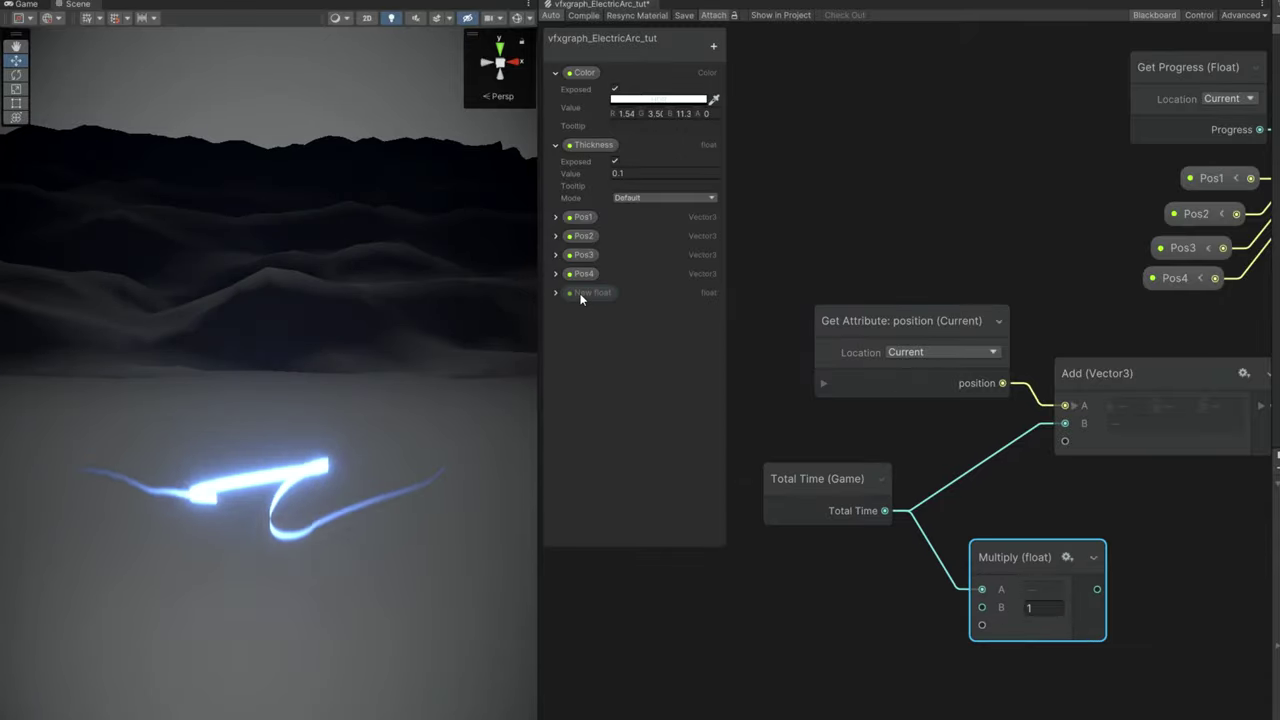
{"action": "type", "text": "NoiseSpeed"}
{"action": "key", "text": "Return"}
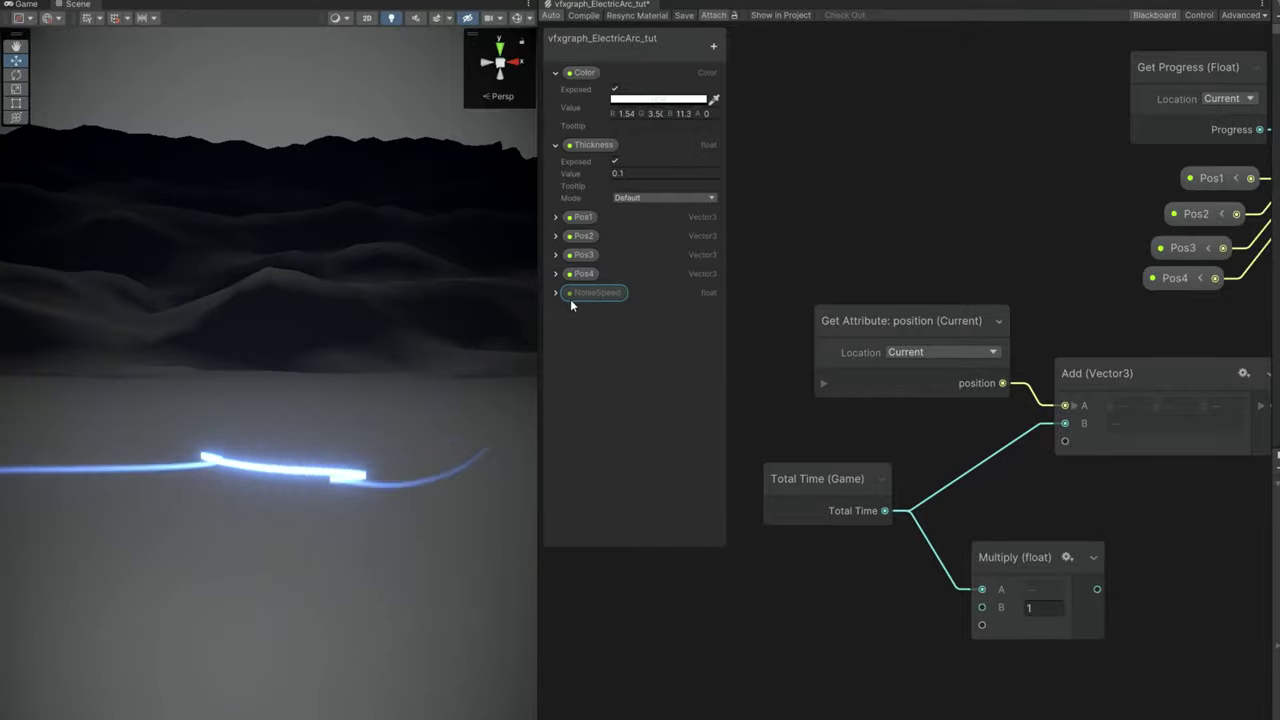
{"action": "left_click", "coordinate": [556, 292]}
{"action": "left_click", "coordinate": [666, 322]}
{"action": "type", "text": "2"}
Step: Connect NoiseSpeed to Multiply's B input, route Multiply's output into the Add node's B input and tidy these nodes
{"action": "left_click_drag", "start_coordinate": [600, 293], "coordinate": [982, 607]}
{"action": "left_click_drag", "start_coordinate": [1105, 591], "coordinate": [1064, 423]}
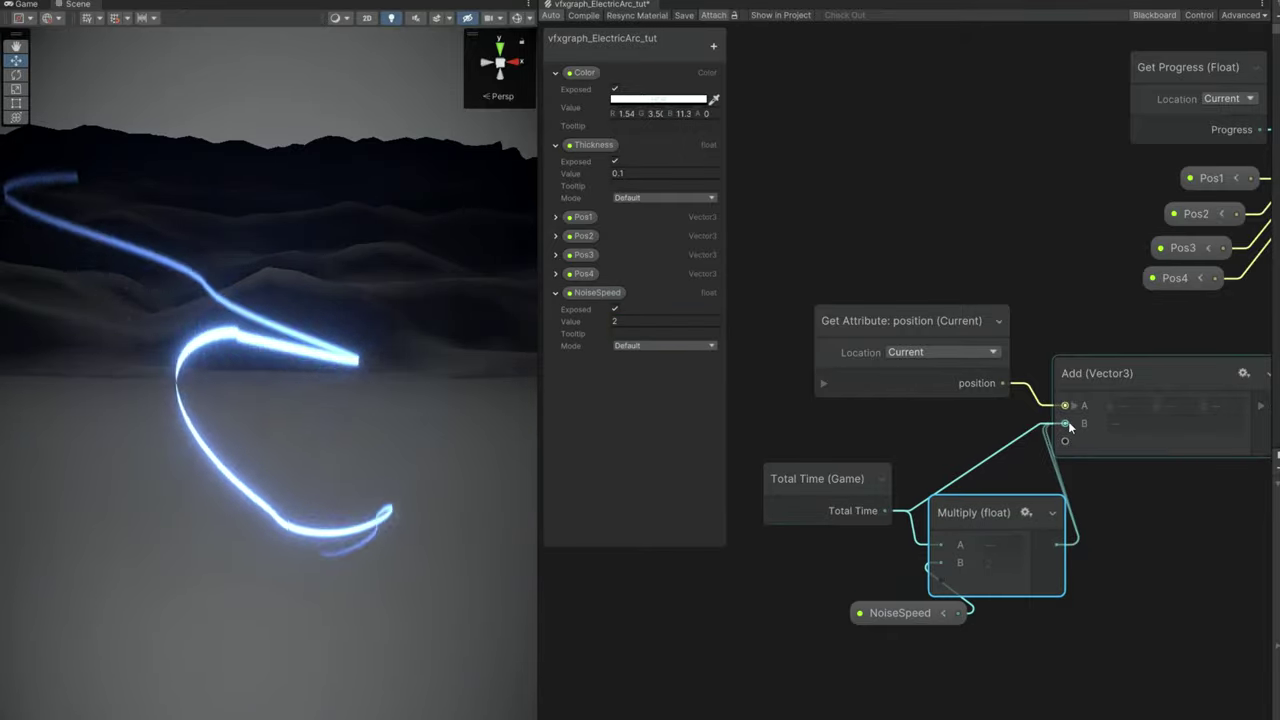
{"action": "left_click_drag", "start_coordinate": [900, 612], "coordinate": [836, 575]}
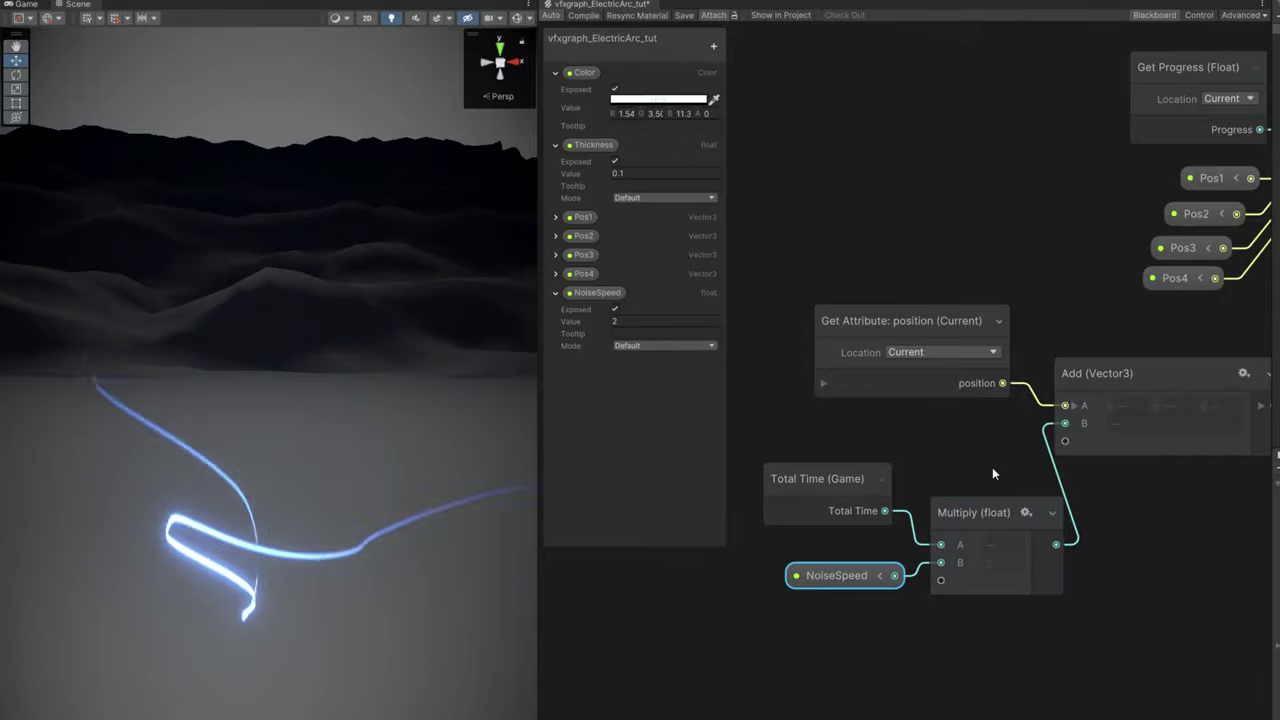
{"action": "left_click_drag", "start_coordinate": [1063, 626], "coordinate": [820, 460]}
{"action": "left_click_drag", "start_coordinate": [991, 540], "coordinate": [937, 536]}
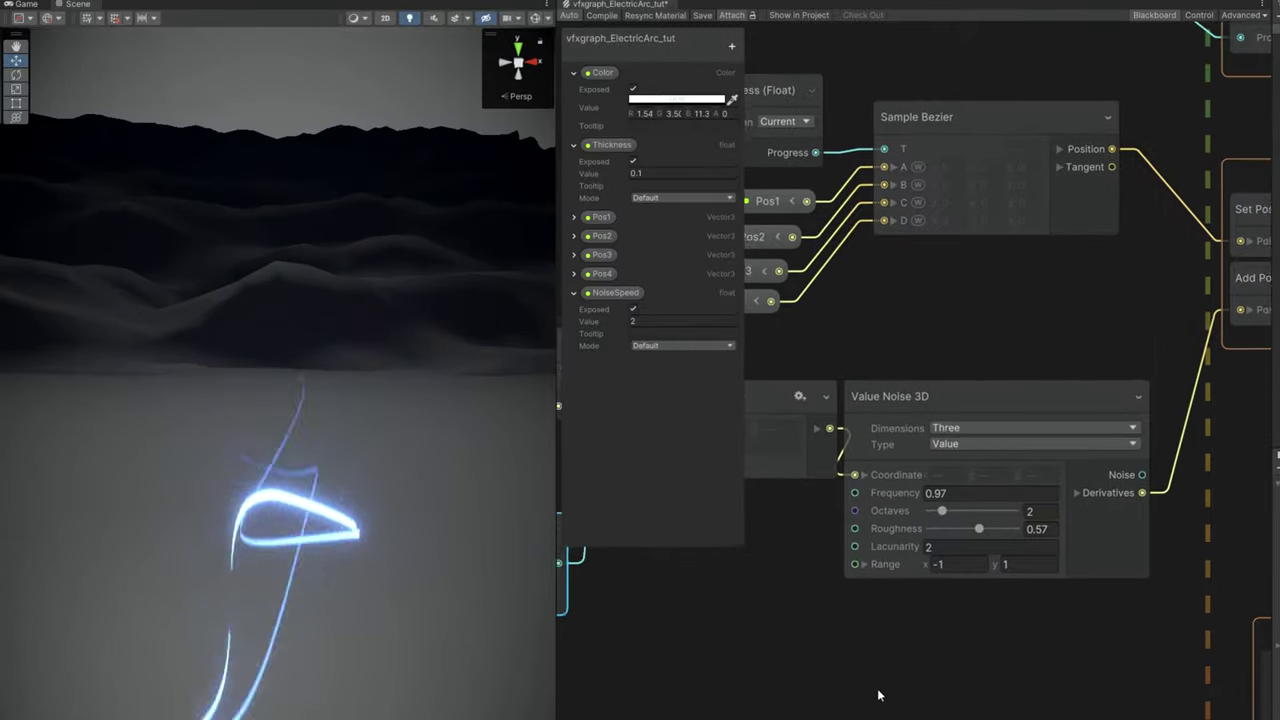
Step: Set the Value Noise 3D range to x 0.1 and y -0.1
{"action": "scroll", "coordinate": [888, 575], "scroll_direction": "up", "scroll_amount": 3}
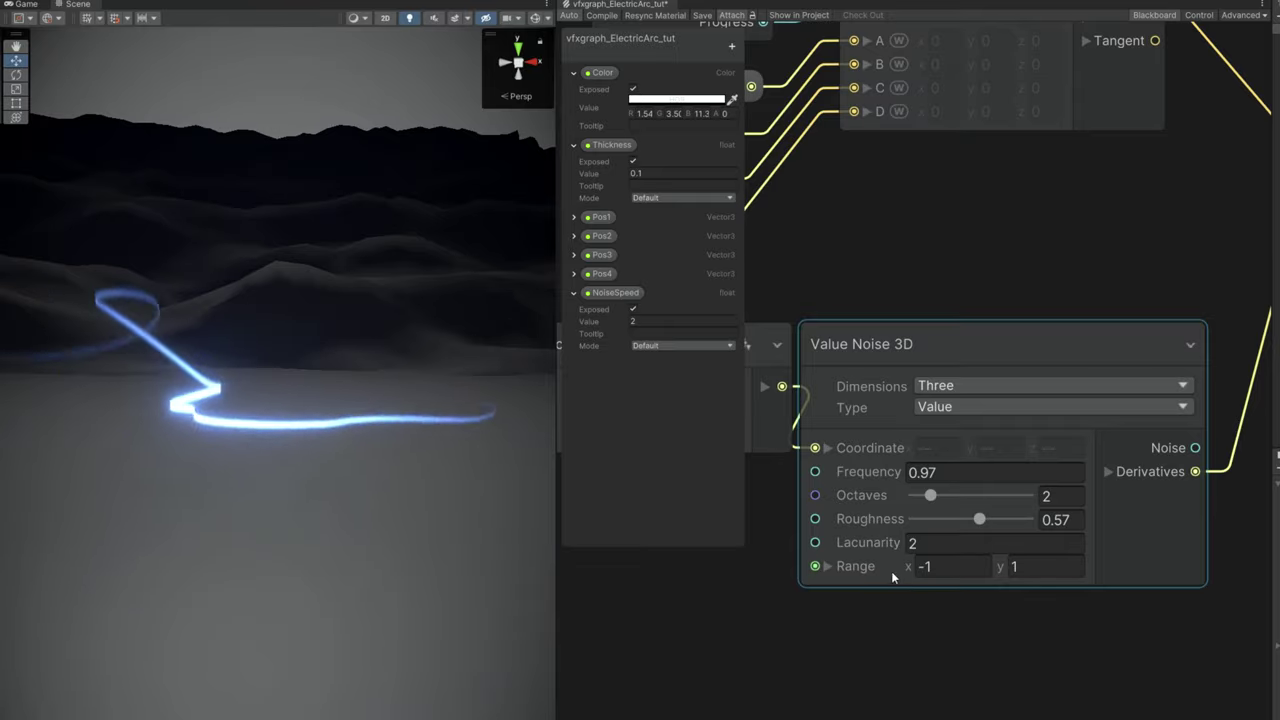
{"action": "left_click", "coordinate": [940, 568]}
{"action": "type", "text": "0.1"}
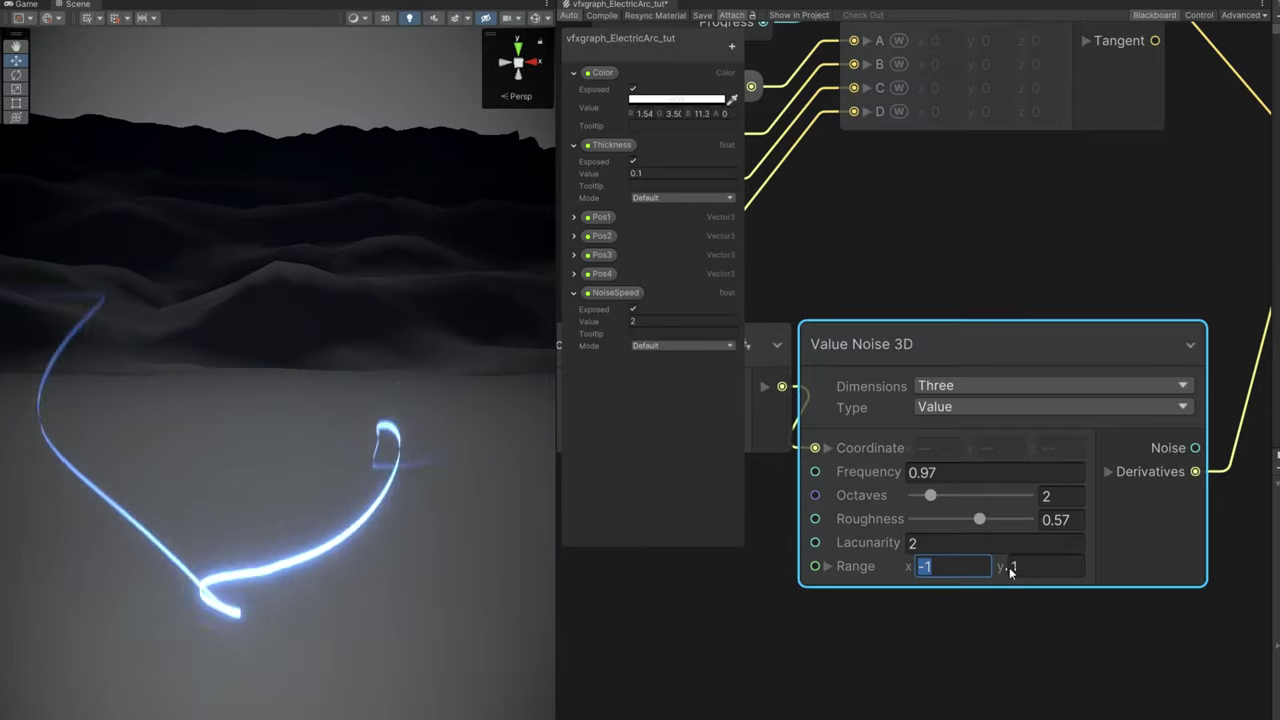
{"action": "left_click", "coordinate": [1040, 566]}
{"action": "type", "text": "-0.1"}
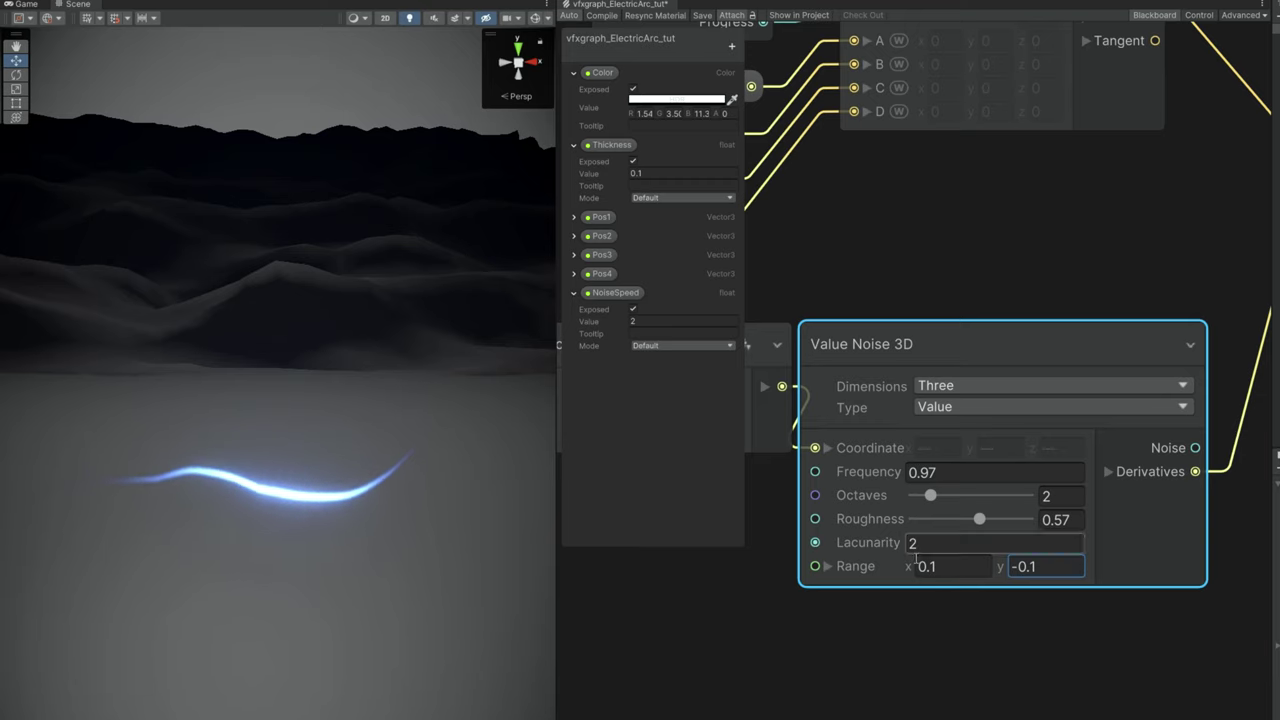
Step: Create an exposed float property named NoisePower with a value of 0.1 and place it above NoiseSpeed
{"action": "left_click", "coordinate": [731, 46]}
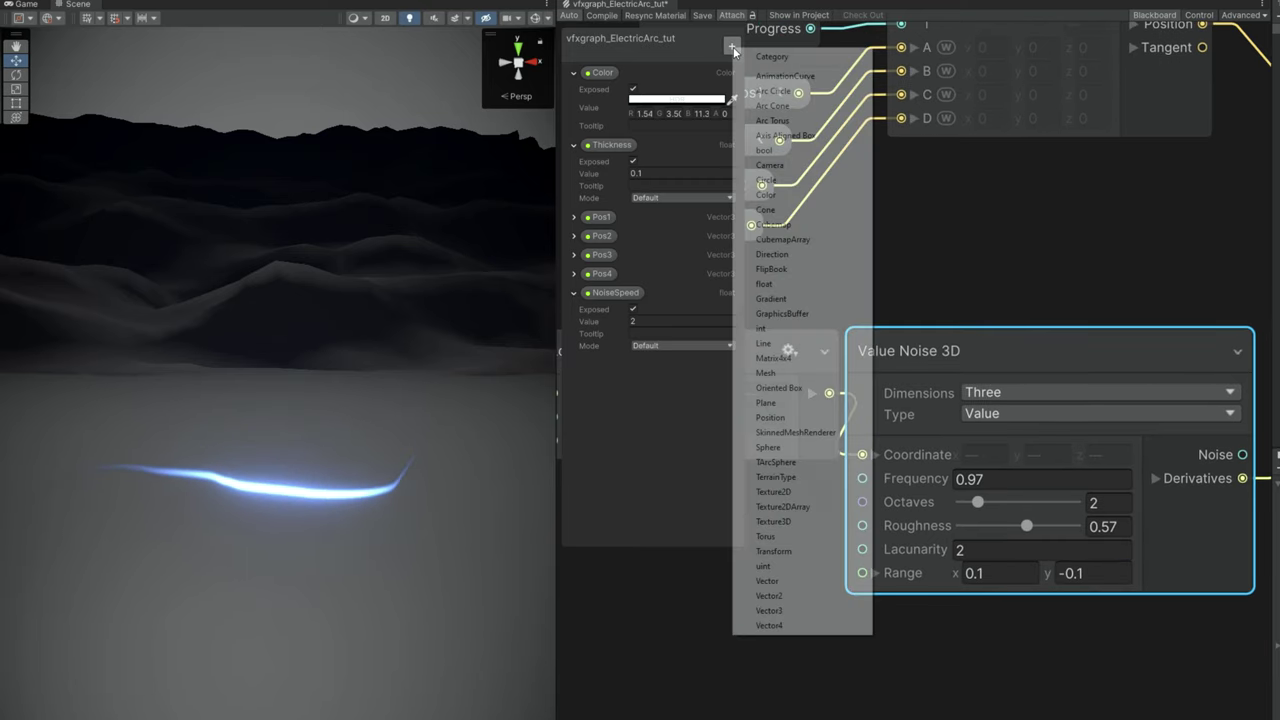
{"action": "left_click", "coordinate": [782, 285]}
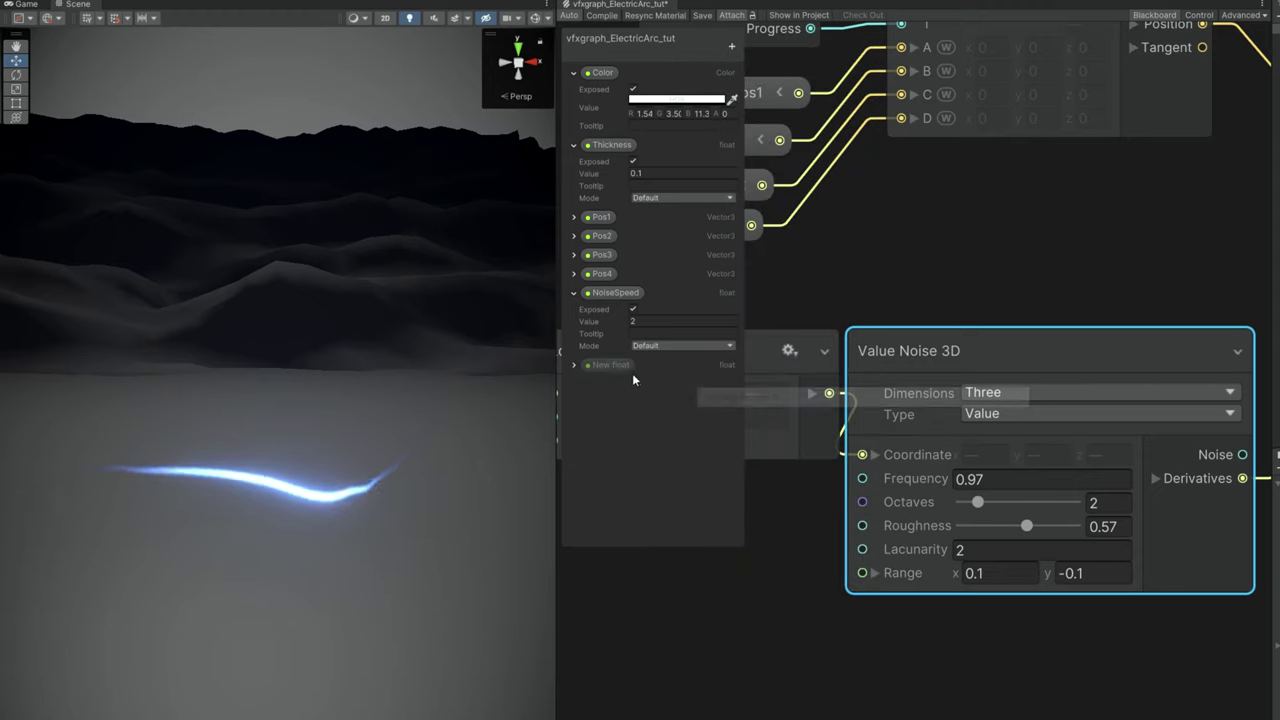
{"action": "type", "text": "NoisePower"}
{"action": "key", "text": "Return"}
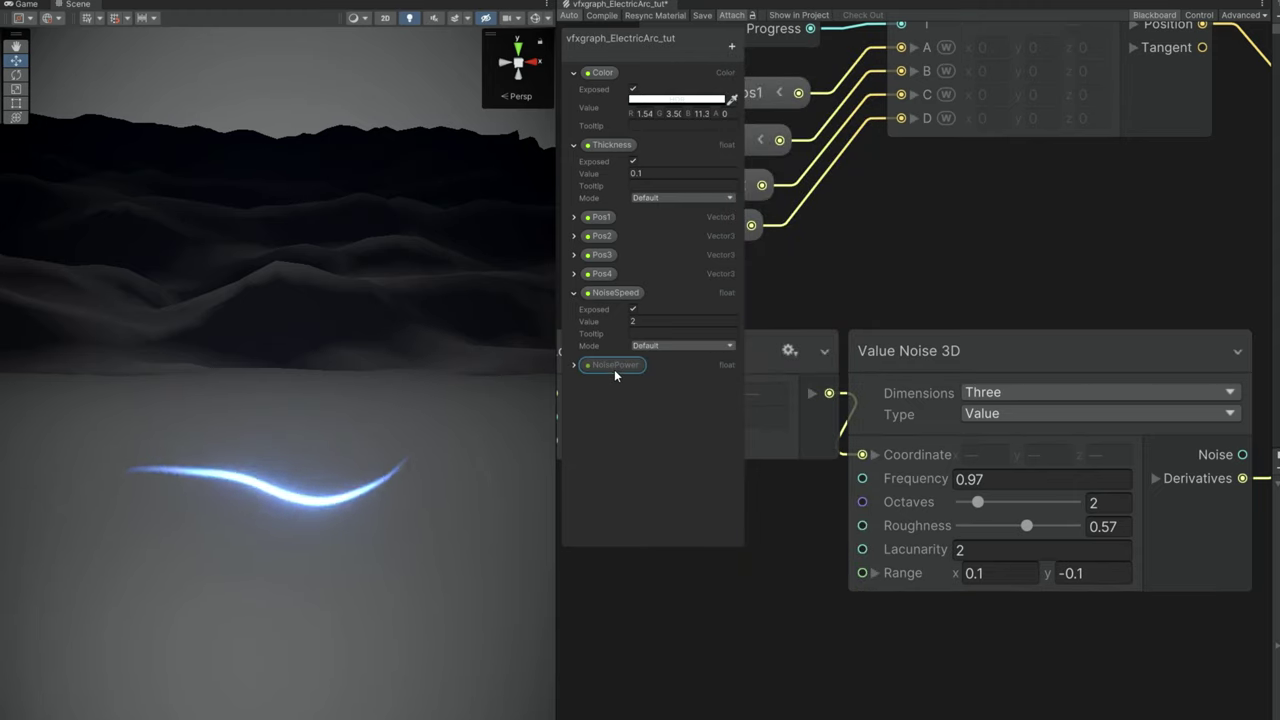
{"action": "left_click", "coordinate": [574, 365]}
{"action": "type", "text": "0.1"}
{"action": "left_click_drag", "start_coordinate": [625, 365], "coordinate": [640, 293]}
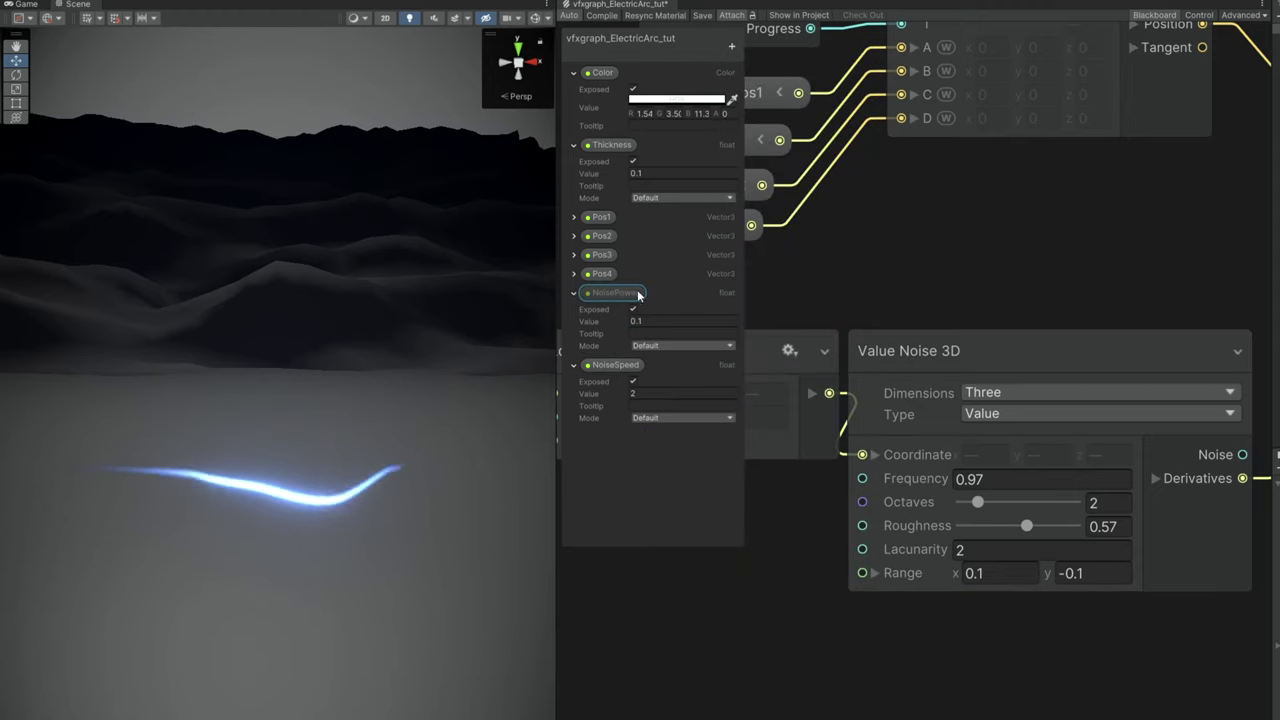
Step: Place the NoisePower property in the graph and connect it to the Value Noise 3D Range X input
{"action": "left_click_drag", "start_coordinate": [729, 593], "coordinate": [858, 597]}
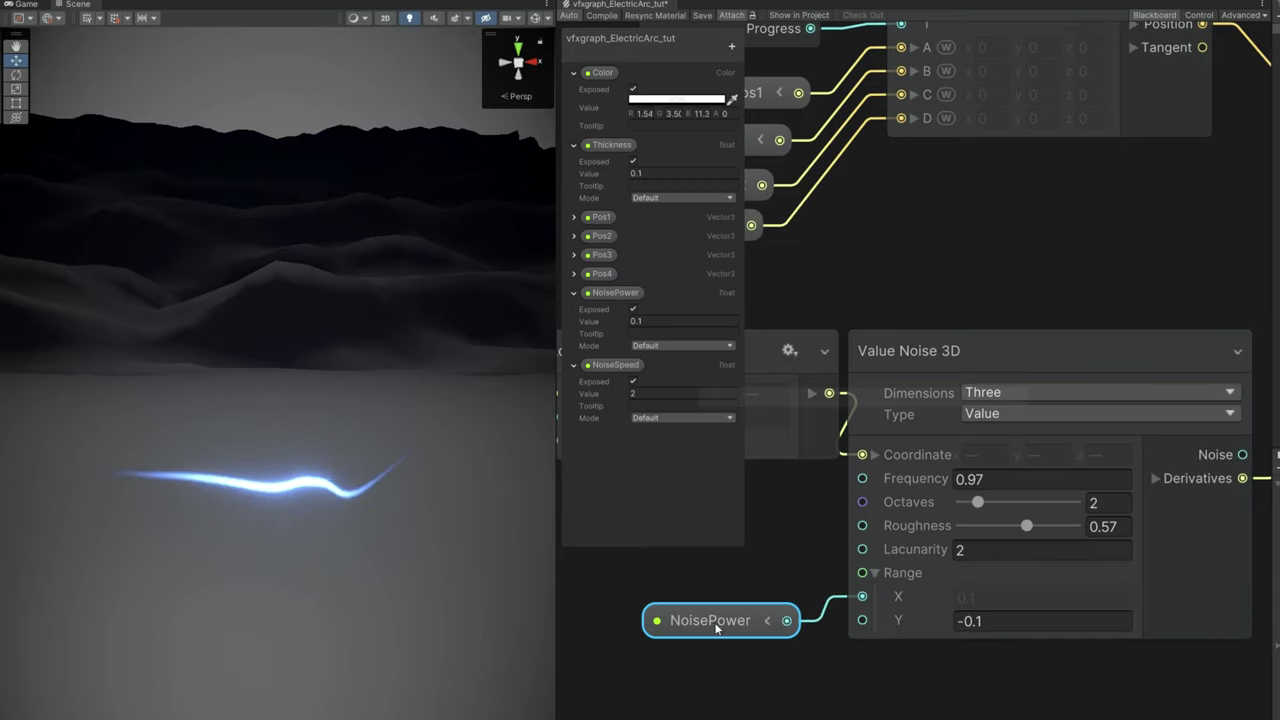
{"action": "left_click_drag", "start_coordinate": [714, 626], "coordinate": [663, 606]}
{"action": "middle_click_drag", "start_coordinate": [720, 629], "coordinate": [814, 631]}
{"action": "left_click_drag", "start_coordinate": [714, 601], "coordinate": [686, 606]}
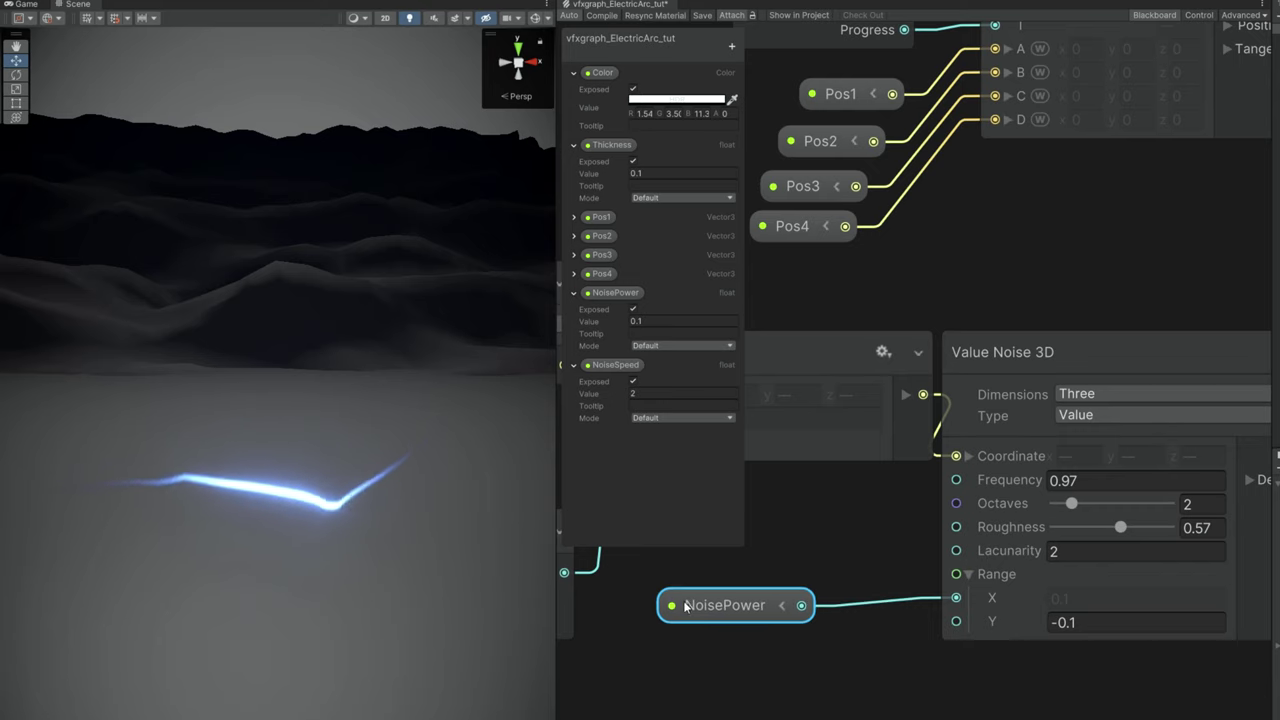
Step: Feed NoisePower through a Negate (-x) node into the Value Noise 3D Range Y input and arrange the nodes compactly
{"action": "left_click_drag", "start_coordinate": [802, 607], "coordinate": [846, 694]}
{"action": "type", "text": "nega"}
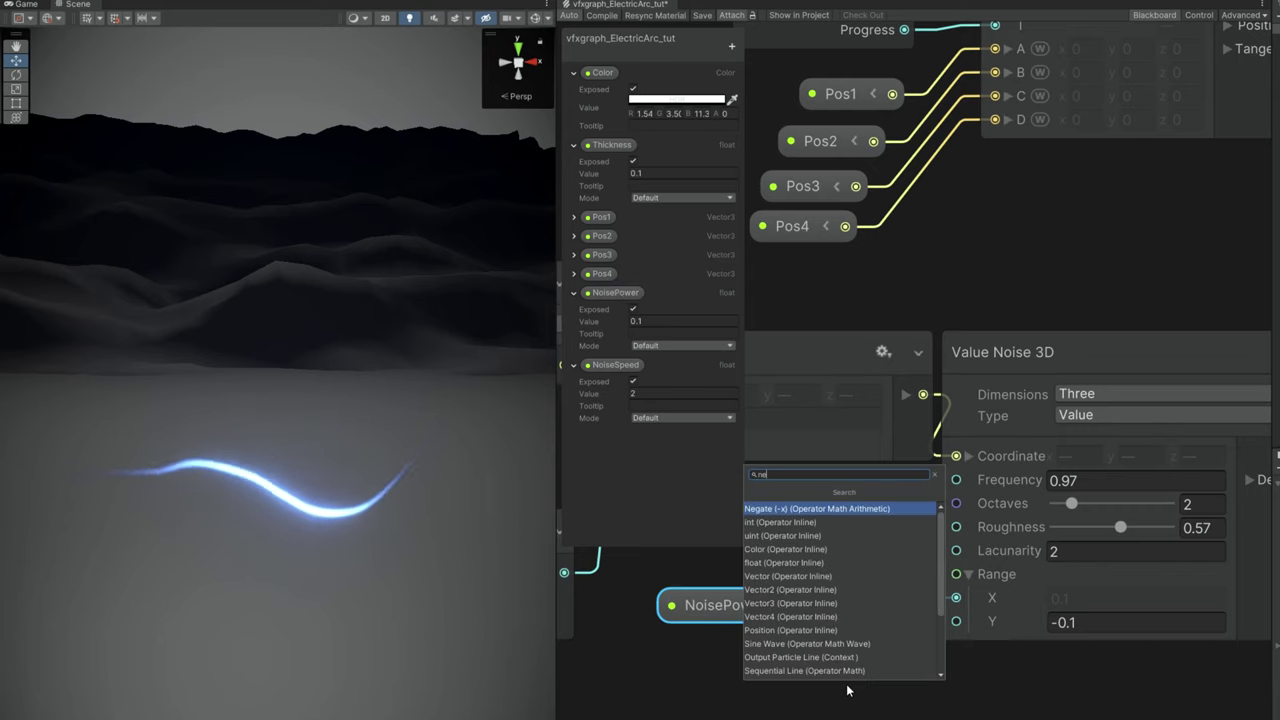
{"action": "left_click", "coordinate": [772, 508]}
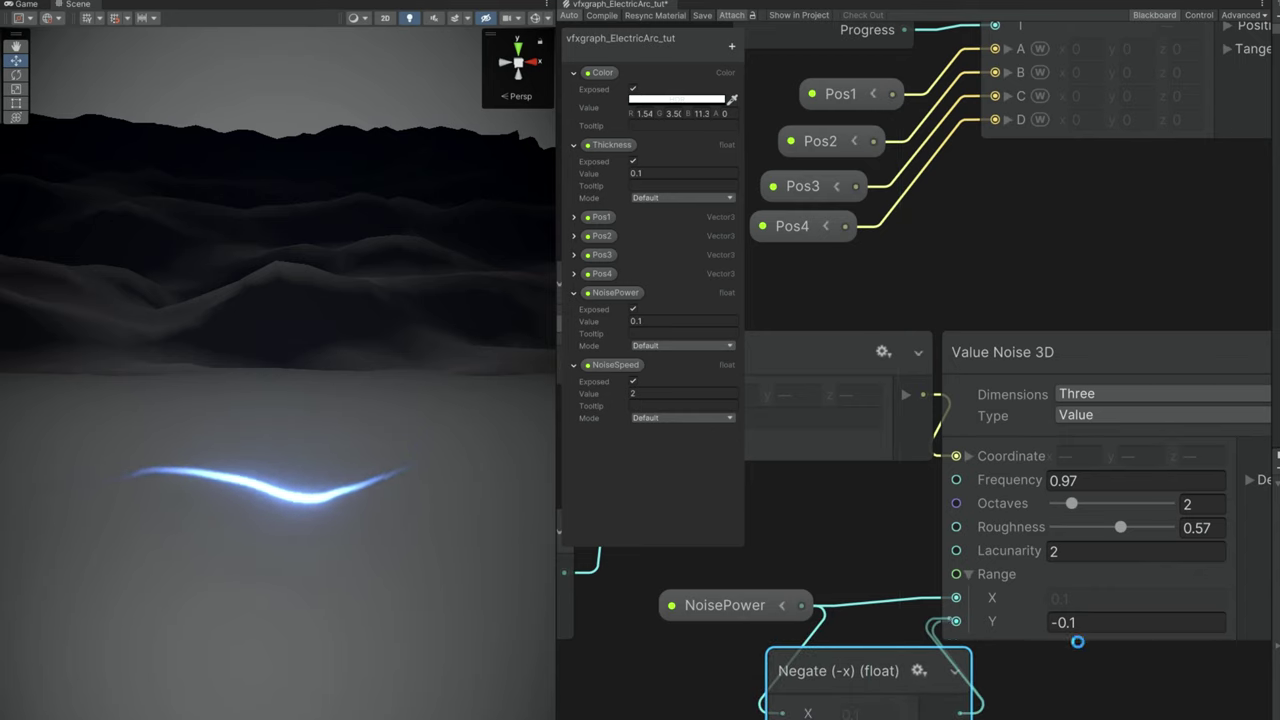
{"action": "left_click_drag", "start_coordinate": [729, 620], "coordinate": [712, 621]}
{"action": "left_click_drag", "start_coordinate": [826, 668], "coordinate": [831, 650]}
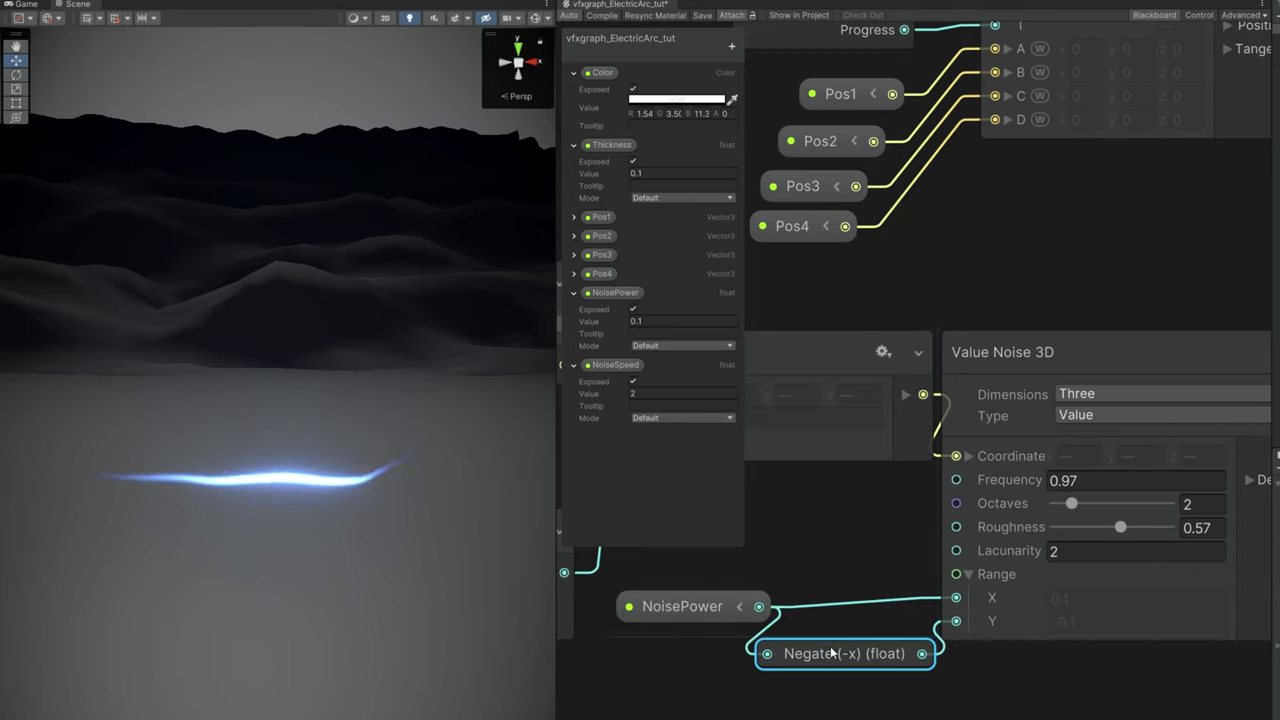
Step: Create an exposed float property named NoiseFrequency with a value of 1
{"action": "left_click", "coordinate": [731, 46]}
{"action": "left_click", "coordinate": [794, 280]}
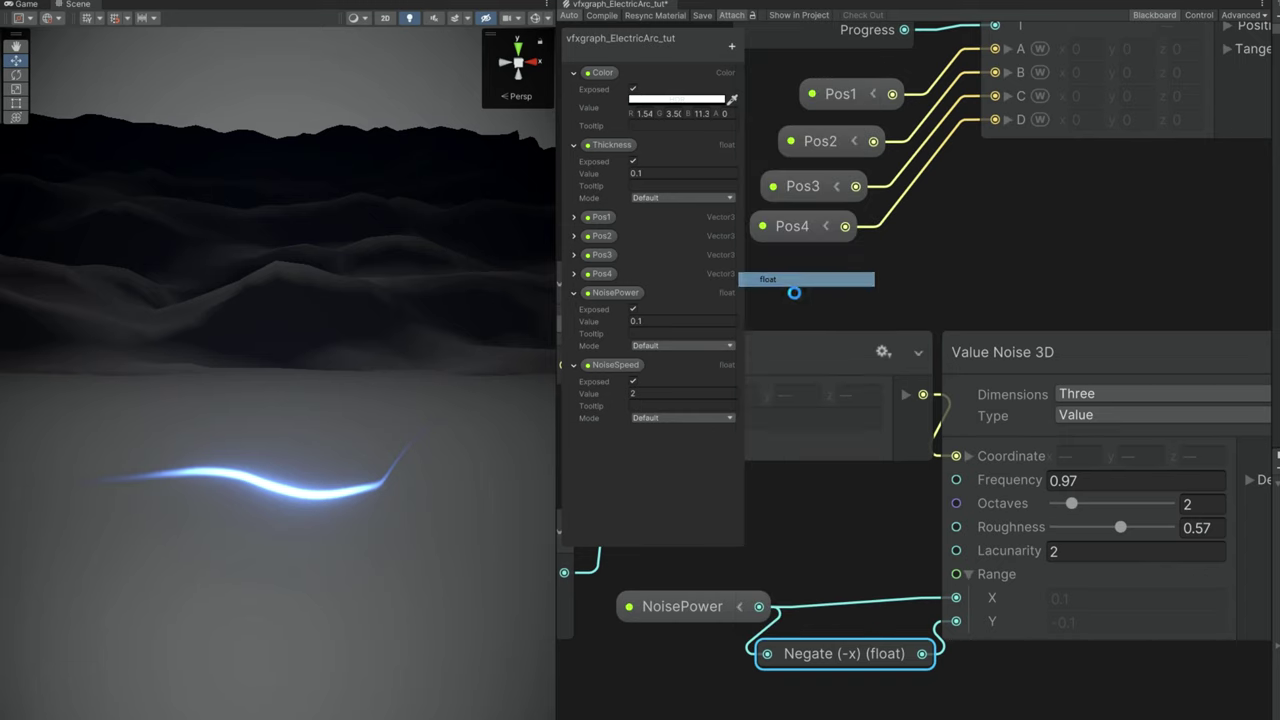
{"action": "type", "text": "NoiseFreque"}
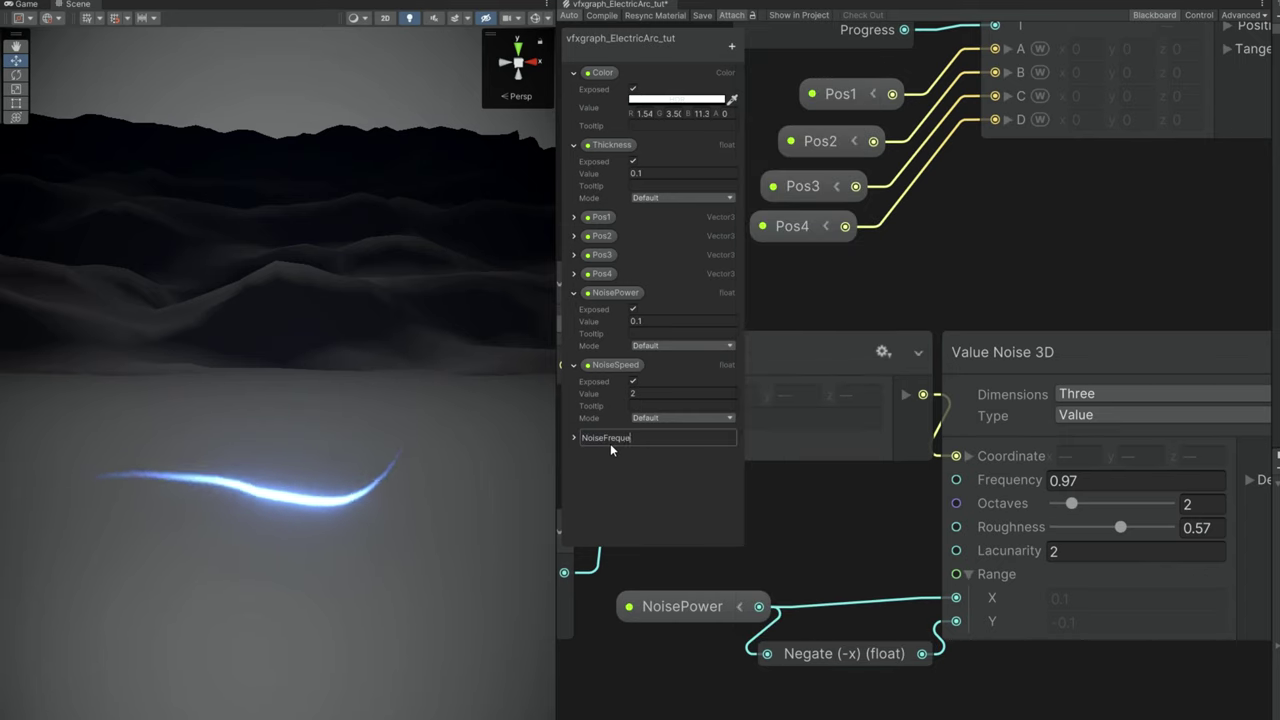
{"action": "type", "text": "ncy"}
{"action": "key", "text": "Return"}
{"action": "left_click", "coordinate": [575, 438]}
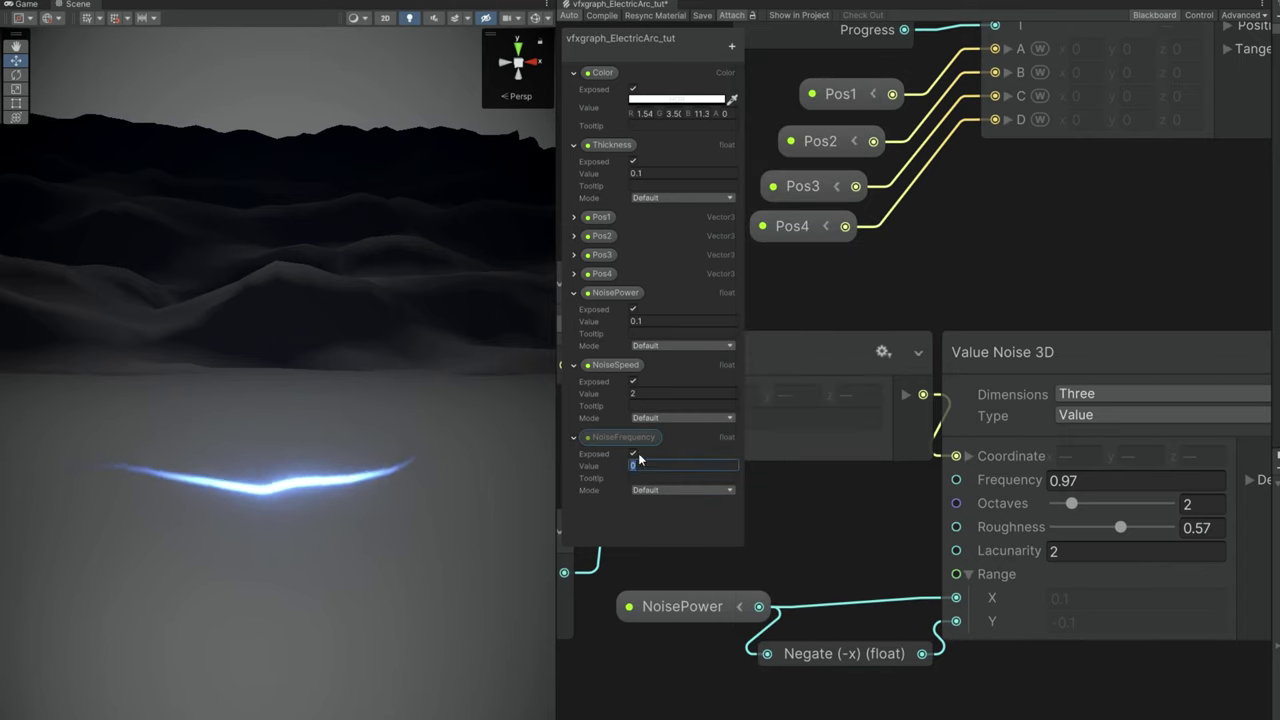
Step: Connect the NoiseFrequency property to the Value Noise 3D Frequency input and position its node beside it
{"action": "left_click_drag", "start_coordinate": [811, 481], "coordinate": [955, 480]}
{"action": "left_click", "coordinate": [936, 505]}
{"action": "left_click", "coordinate": [932, 504]}
{"action": "left_click_drag", "start_coordinate": [880, 503], "coordinate": [867, 506]}
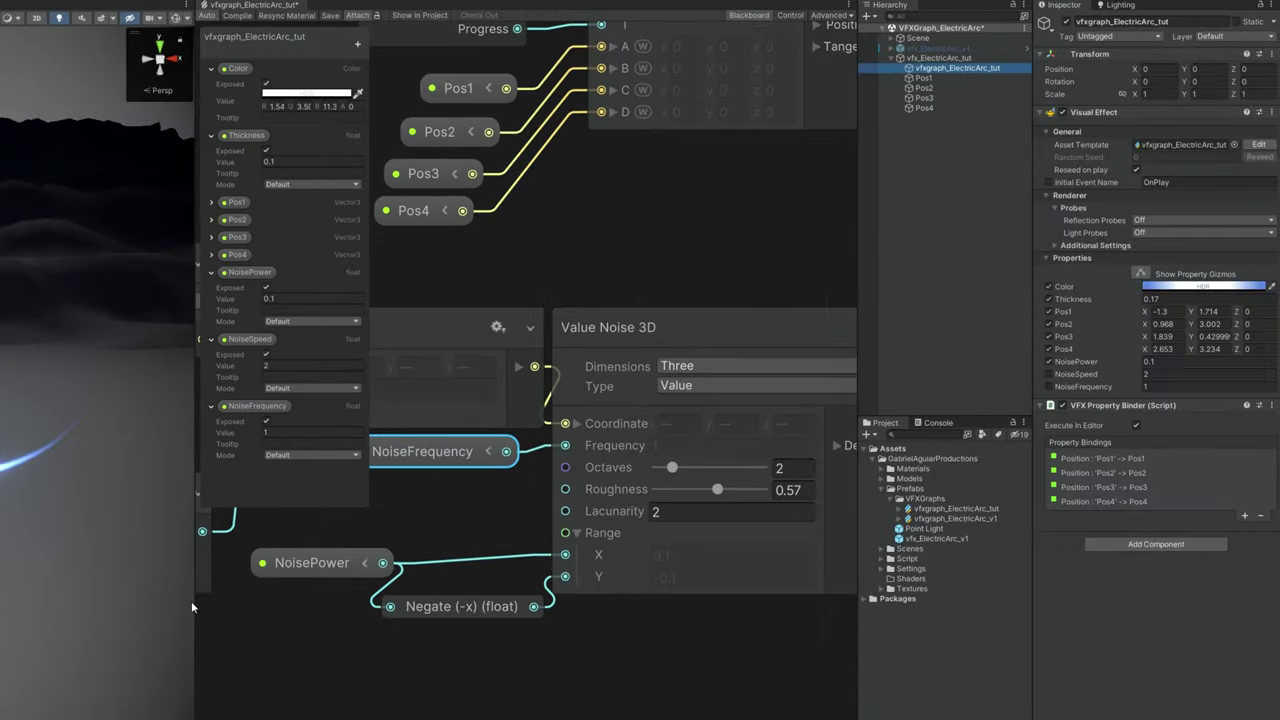
Step: Widen the scene view and set the electric arc object's NoiseFrequency to 2 and Thickness to 0.05
{"action": "left_click_drag", "start_coordinate": [198, 608], "coordinate": [777, 595]}
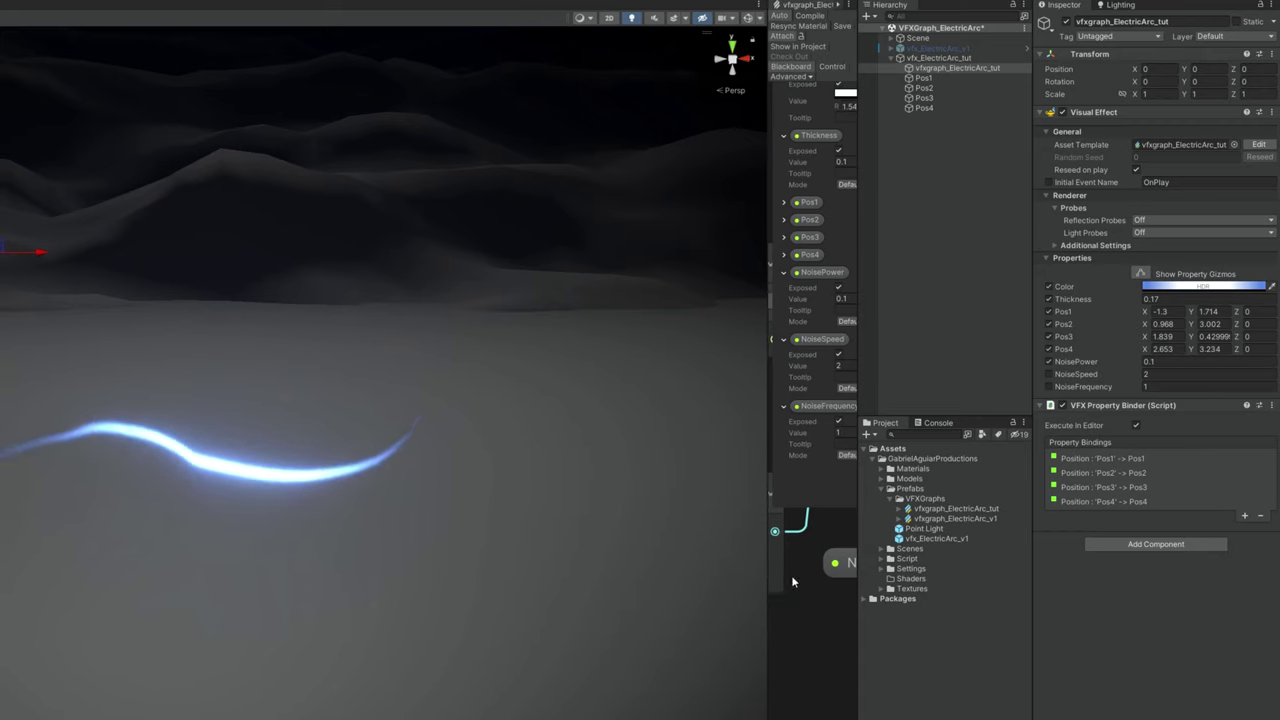
{"action": "left_click", "coordinate": [1158, 386]}
{"action": "type", "text": "2.03"}
{"action": "left_click_drag", "start_coordinate": [1163, 391], "coordinate": [1210, 391]}
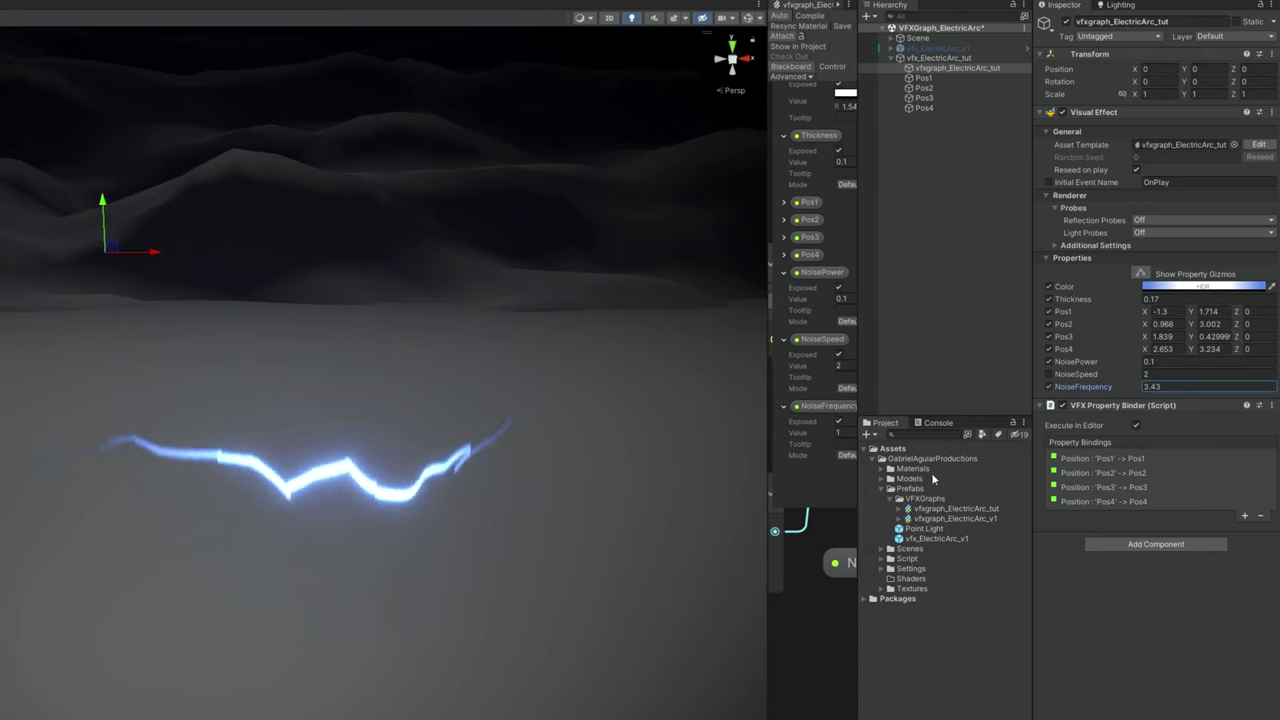
{"action": "left_click", "coordinate": [1188, 388]}
{"action": "type", "text": "2"}
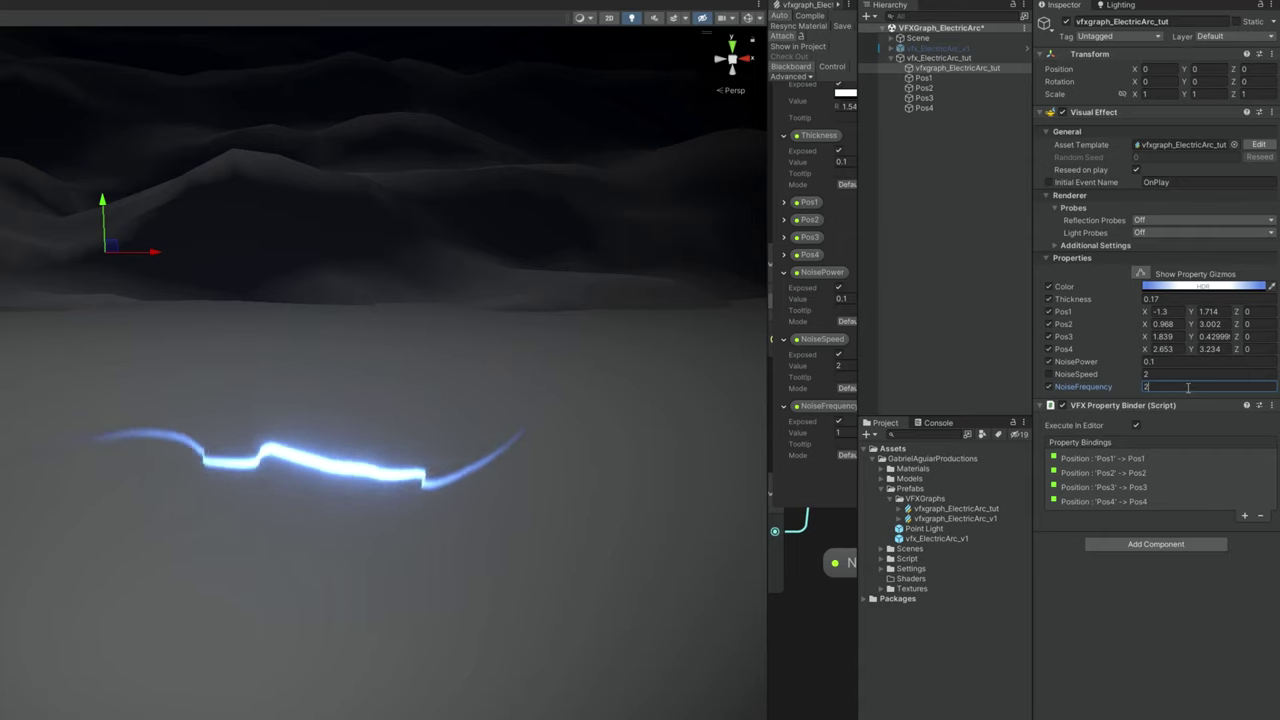
{"action": "left_click", "coordinate": [1160, 299]}
{"action": "type", "text": "0.05"}
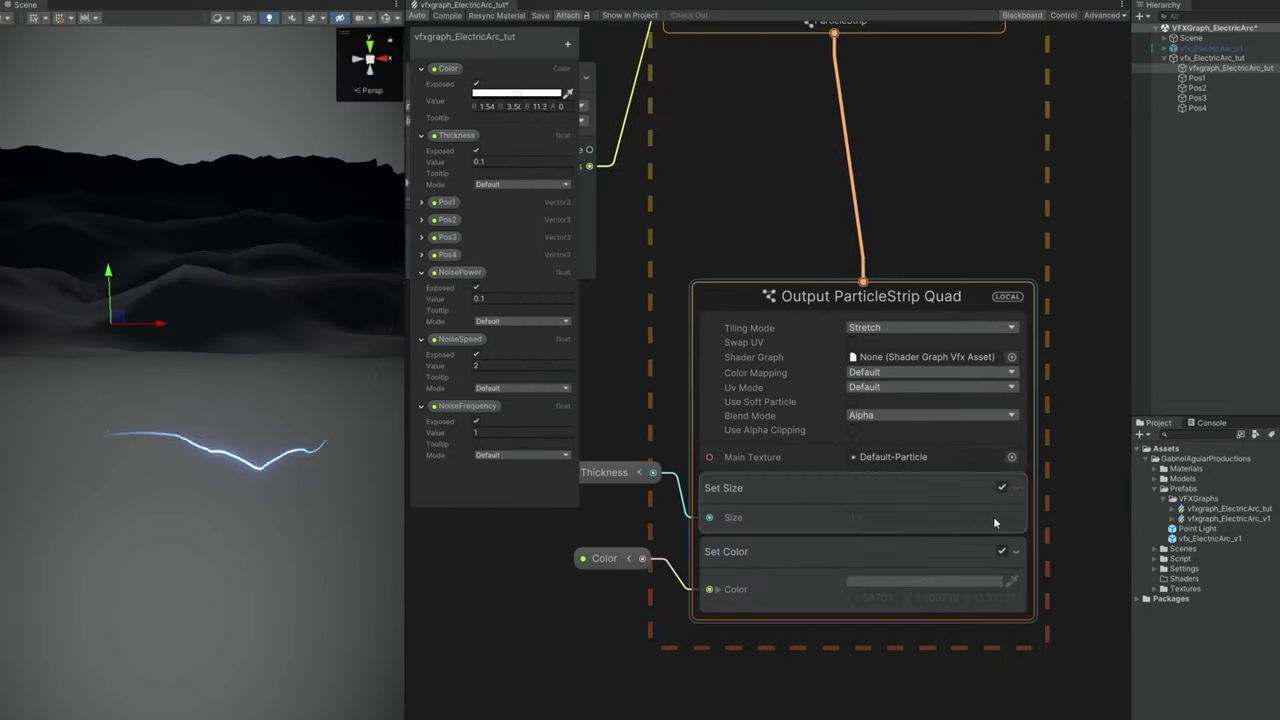
Step: Browse the available textures for the Output ParticleStrip Quad's Main Texture and widen the scene view
{"action": "left_click", "coordinate": [1010, 456]}
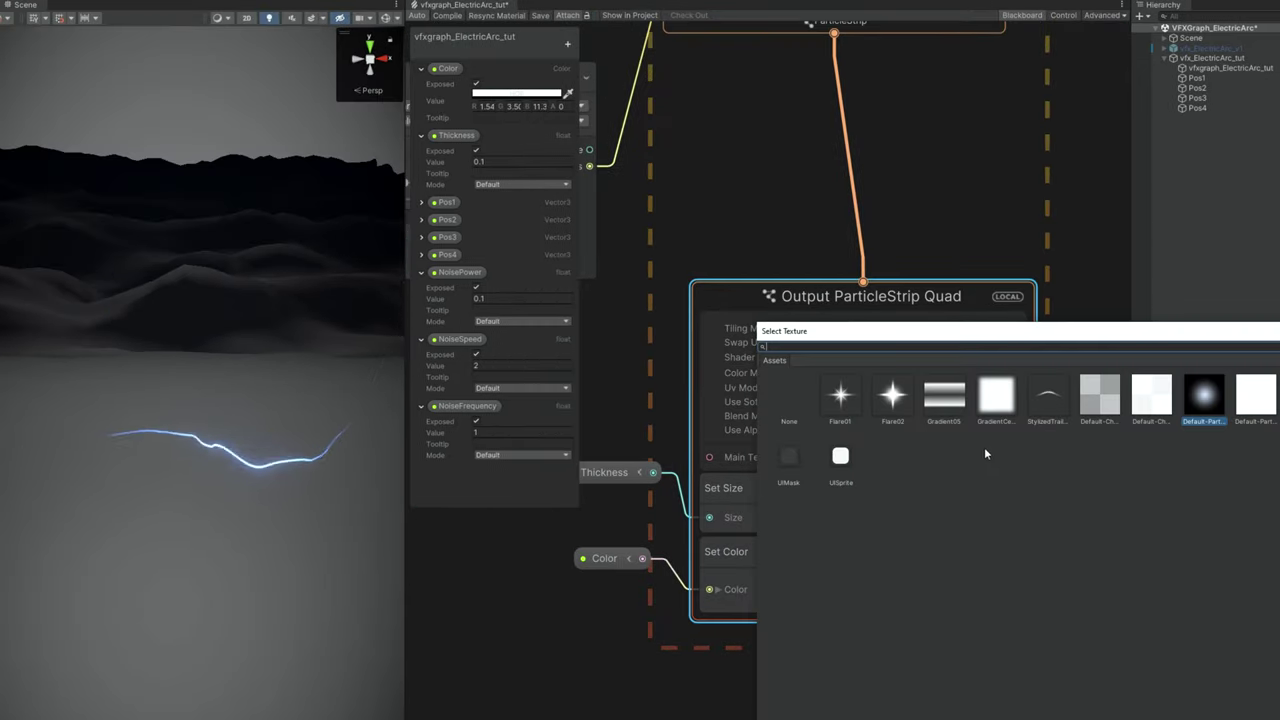
{"action": "left_click", "coordinate": [1245, 396]}
{"action": "left_click_drag", "start_coordinate": [269, 501], "coordinate": [330, 478], "text": "alt"}
{"action": "left_click_drag", "start_coordinate": [411, 532], "coordinate": [612, 532]}
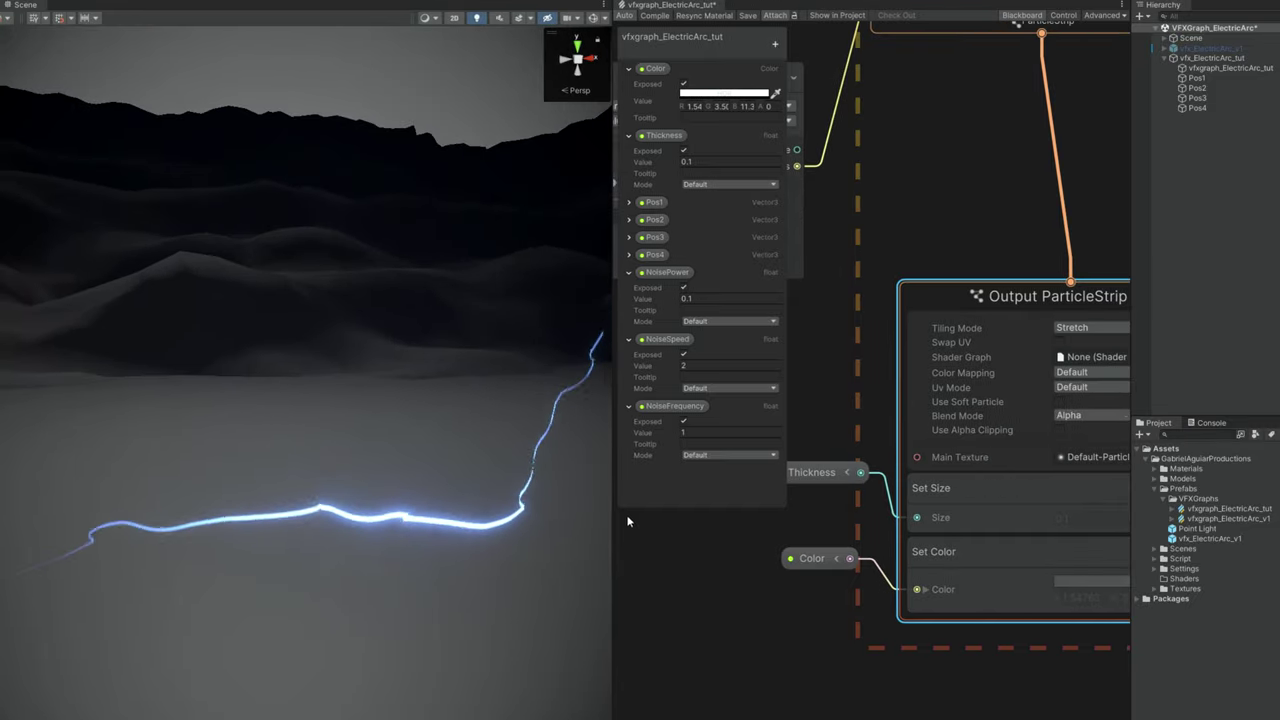
Step: Show the scene gizmos, then raise the Pos3 control point and lower the Pos4 control point of the electric arc
{"action": "left_click", "coordinate": [603, 19]}
{"action": "left_click", "coordinate": [594, 18]}
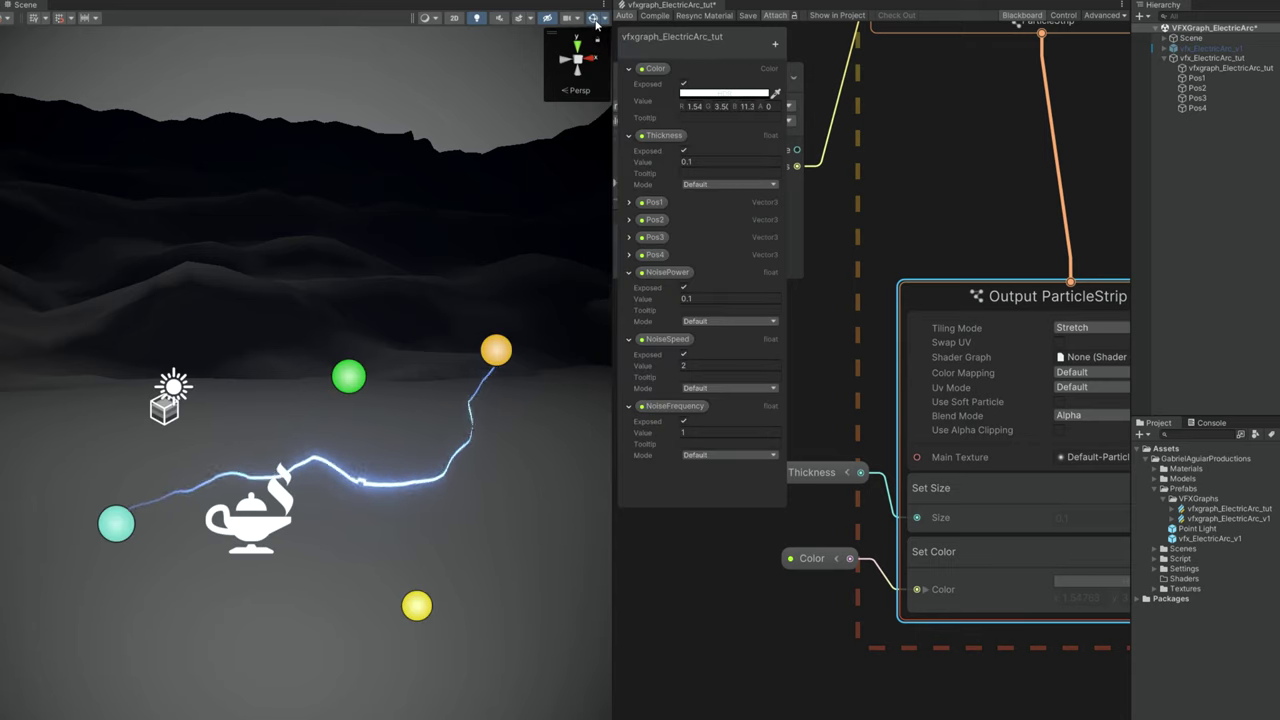
{"action": "left_click", "coordinate": [414, 604]}
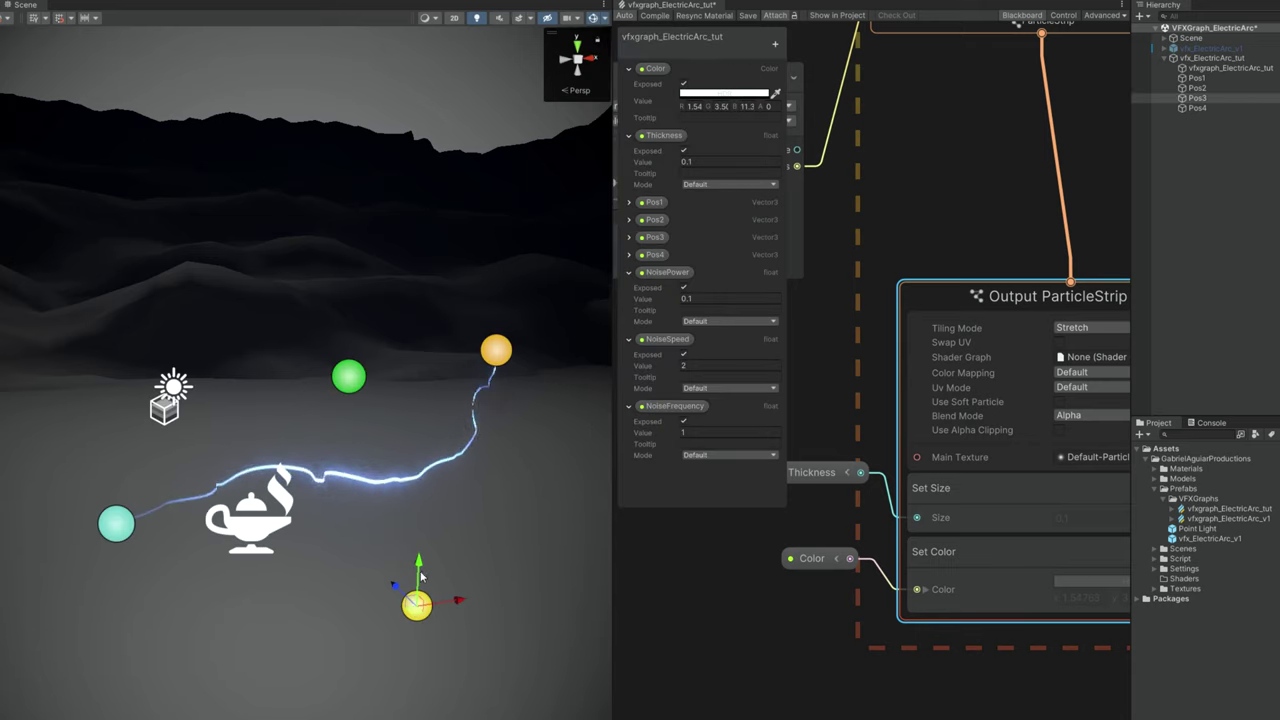
{"action": "left_click_drag", "start_coordinate": [417, 604], "coordinate": [424, 447]}
{"action": "left_click", "coordinate": [496, 350]}
{"action": "left_click_drag", "start_coordinate": [497, 325], "coordinate": [487, 492]}
Step: Raise the Pos2 control point and shift it sideways toward Pos1
{"action": "left_click", "coordinate": [366, 374]}
{"action": "left_click", "coordinate": [352, 374]}
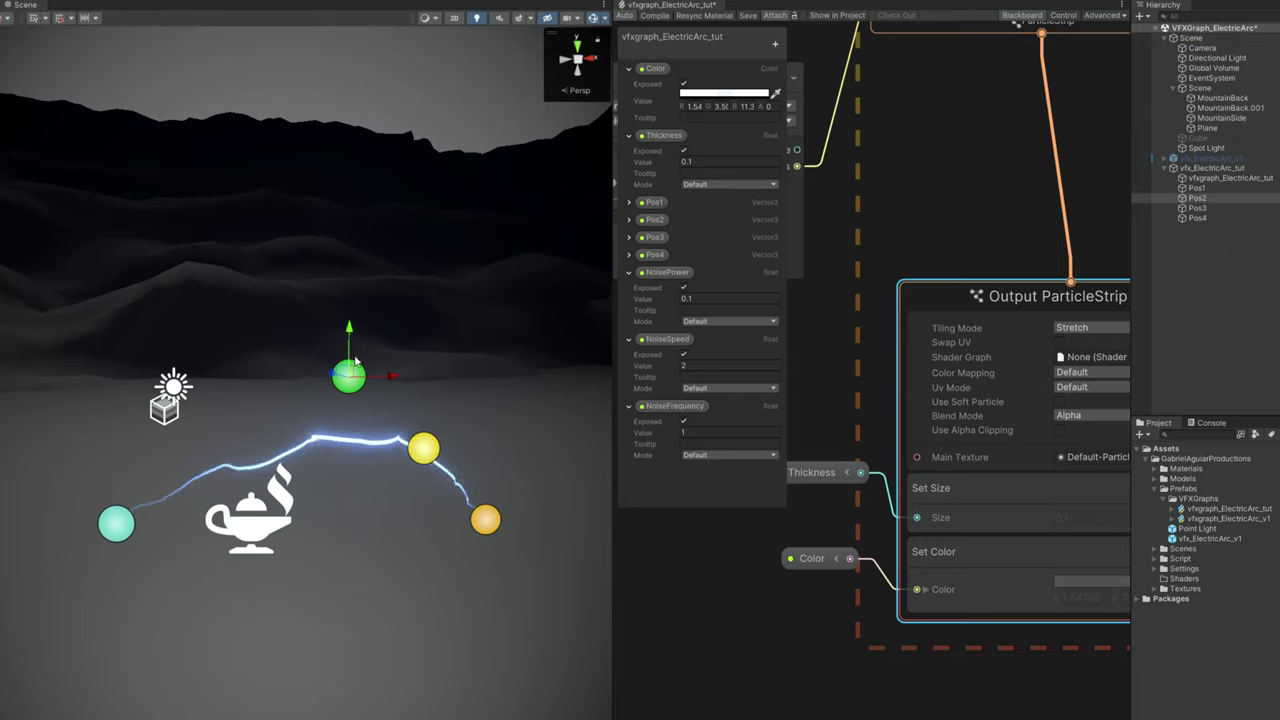
{"action": "left_click_drag", "start_coordinate": [353, 338], "coordinate": [354, 293]}
{"action": "left_click_drag", "start_coordinate": [358, 374], "coordinate": [273, 374]}
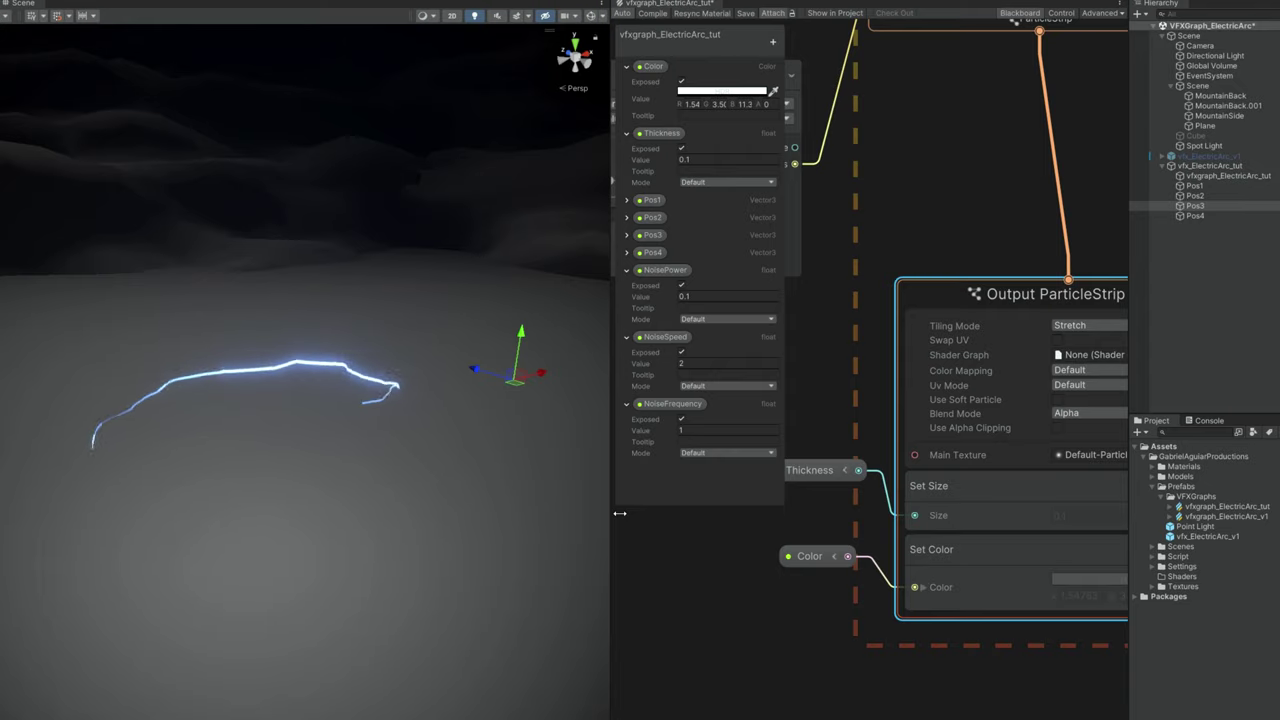
Step: Widen the graph view, add a Simple Particle System beside the strip system and set its Bounds Mode to Manual
{"action": "left_click_drag", "start_coordinate": [620, 513], "coordinate": [512, 513]}
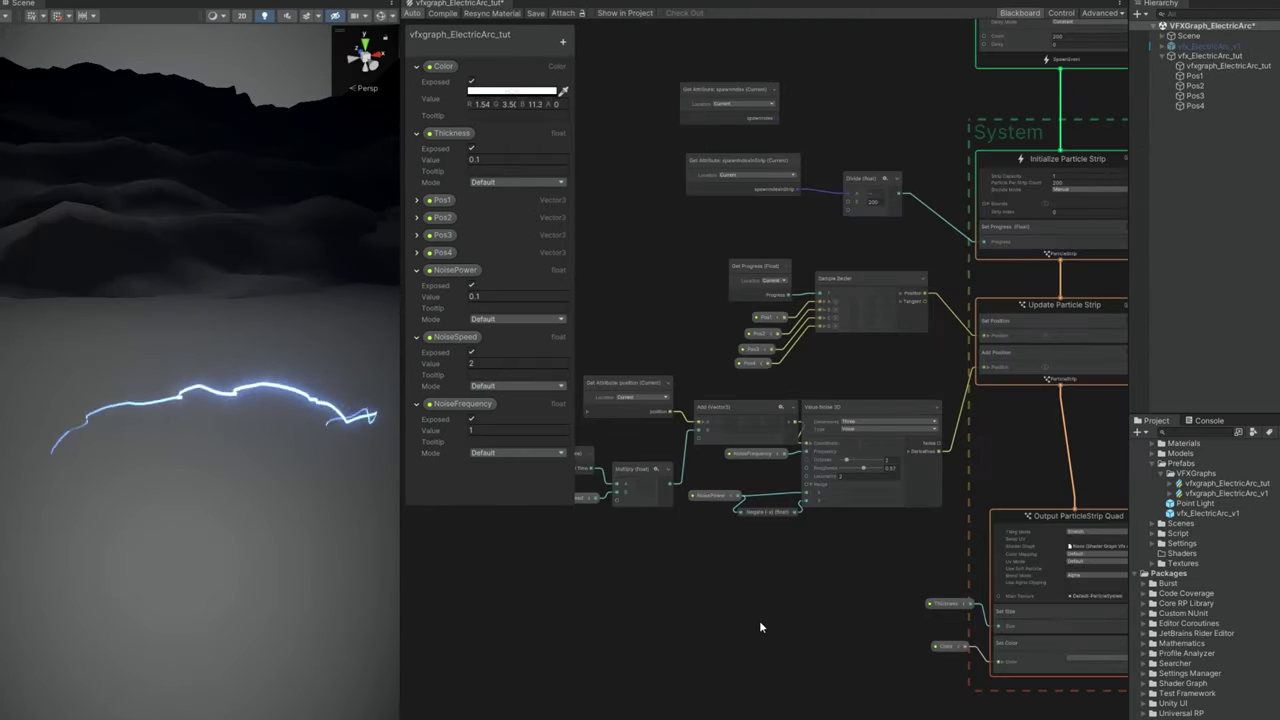
{"action": "middle_click_drag", "start_coordinate": [1116, 528], "coordinate": [528, 595]}
{"action": "key", "text": "space"}
{"action": "type", "text": "simple"}
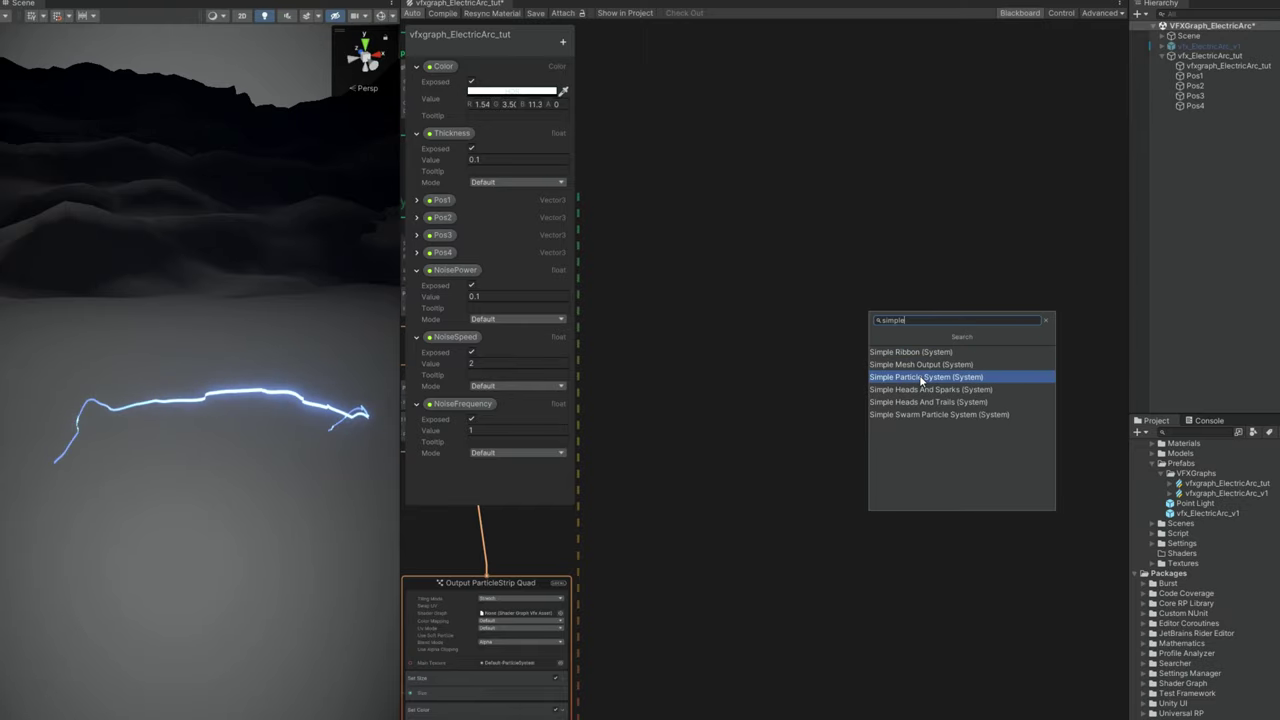
{"action": "left_click", "coordinate": [926, 378]}
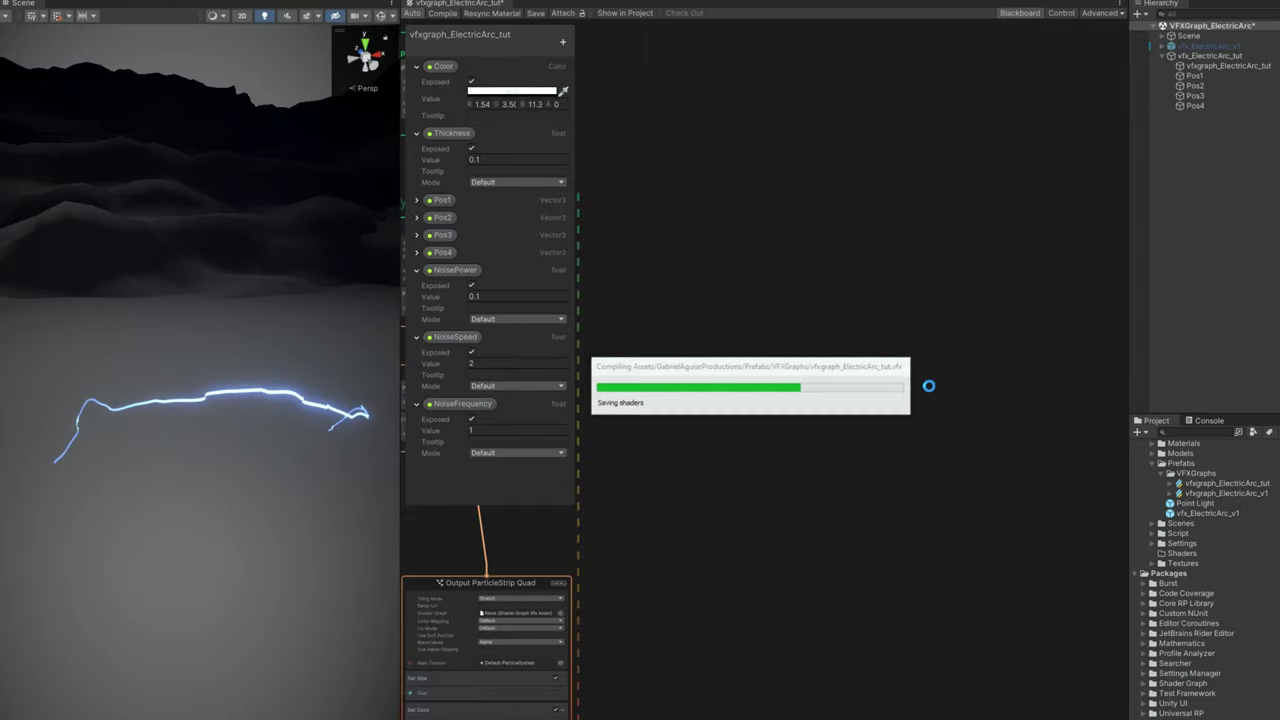
{"action": "middle_click_drag", "start_coordinate": [833, 312], "coordinate": [722, 374]}
{"action": "scroll", "coordinate": [857, 241], "scroll_direction": "up", "scroll_amount": 2}
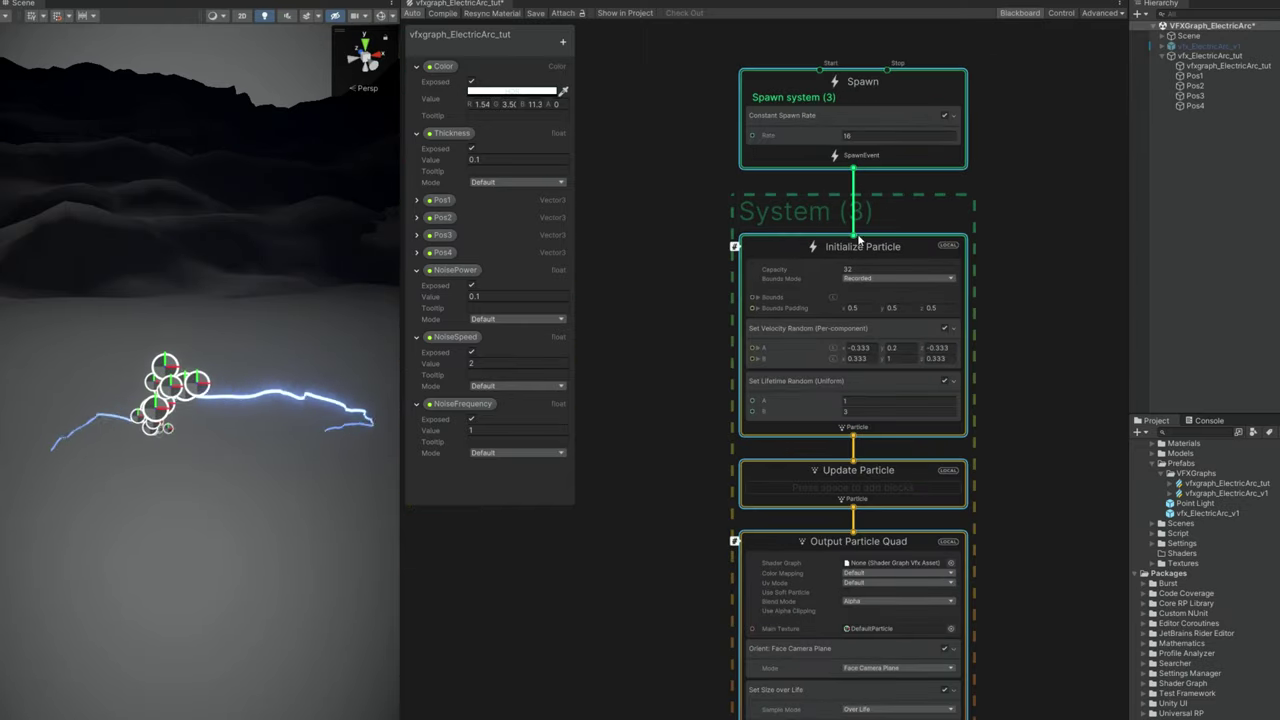
{"action": "scroll", "coordinate": [858, 240], "scroll_direction": "up", "scroll_amount": 2}
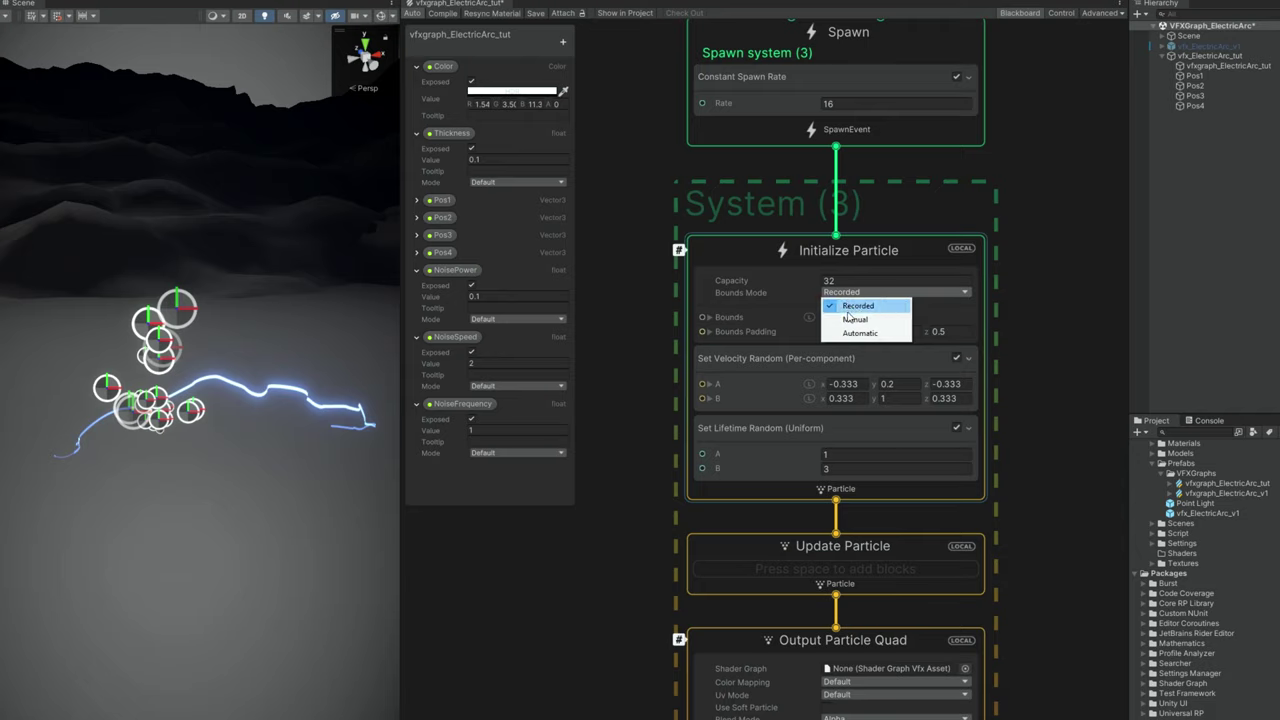
{"action": "left_click", "coordinate": [853, 320]}
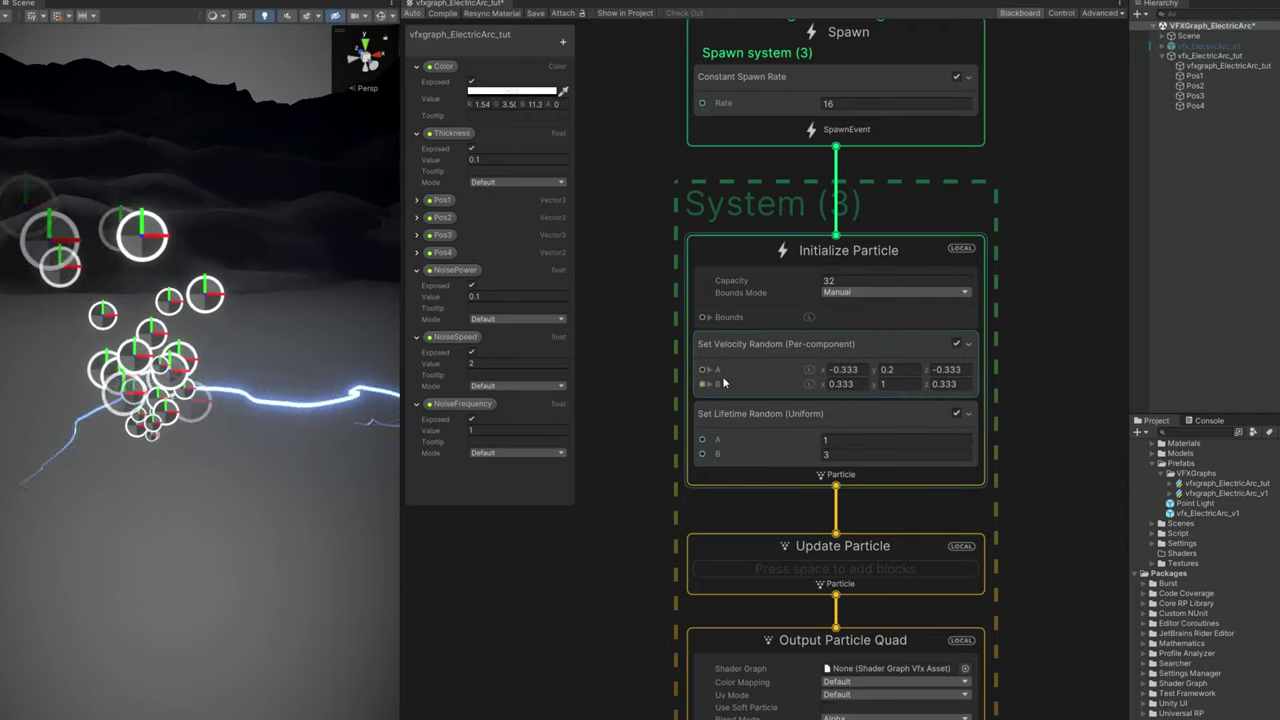
Step: Add a Set Position (Shape: Arc Sphere) block to the new system's Initialize Particle context
{"action": "key", "text": "space"}
{"action": "type", "text": "set po"}
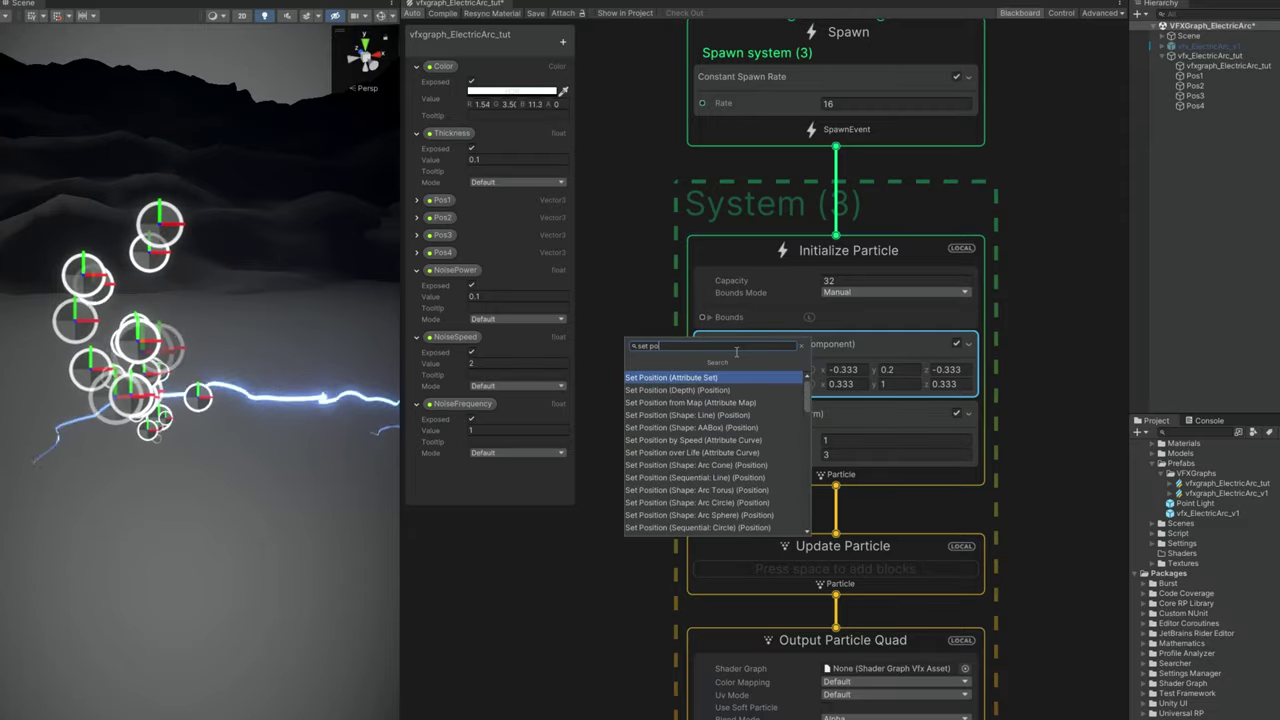
{"action": "type", "text": "si"}
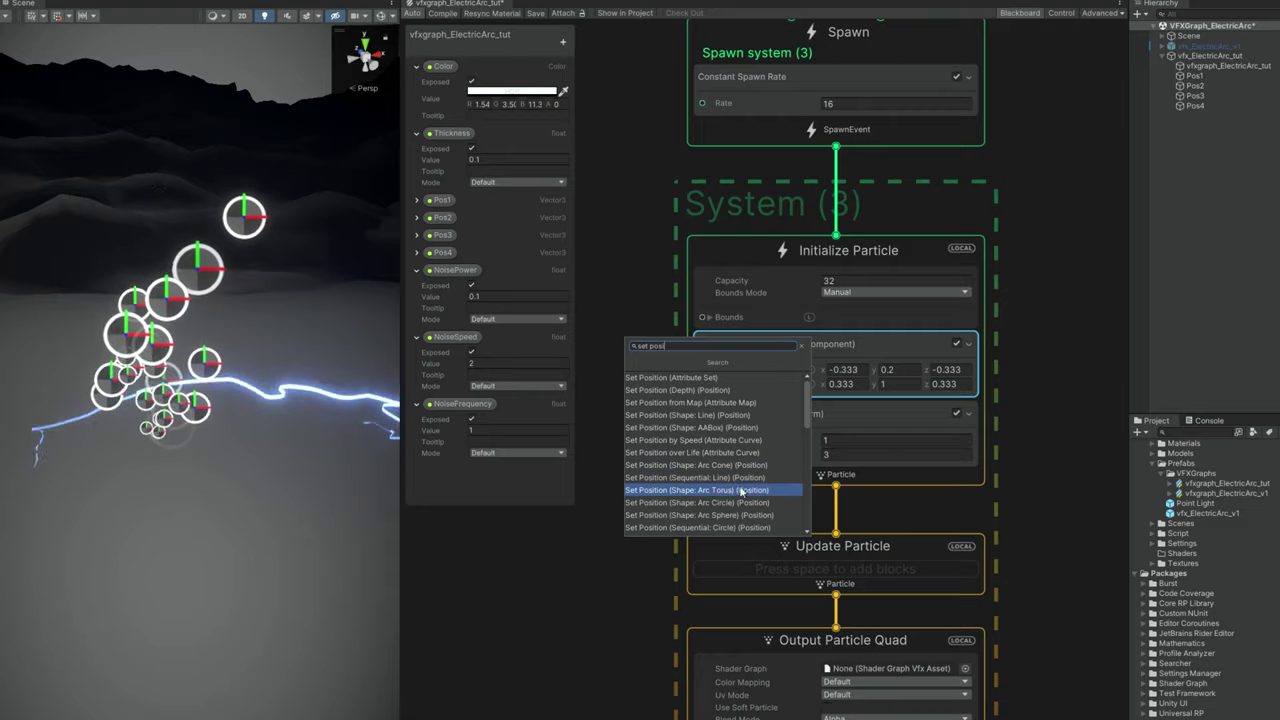
{"action": "left_click", "coordinate": [741, 491]}
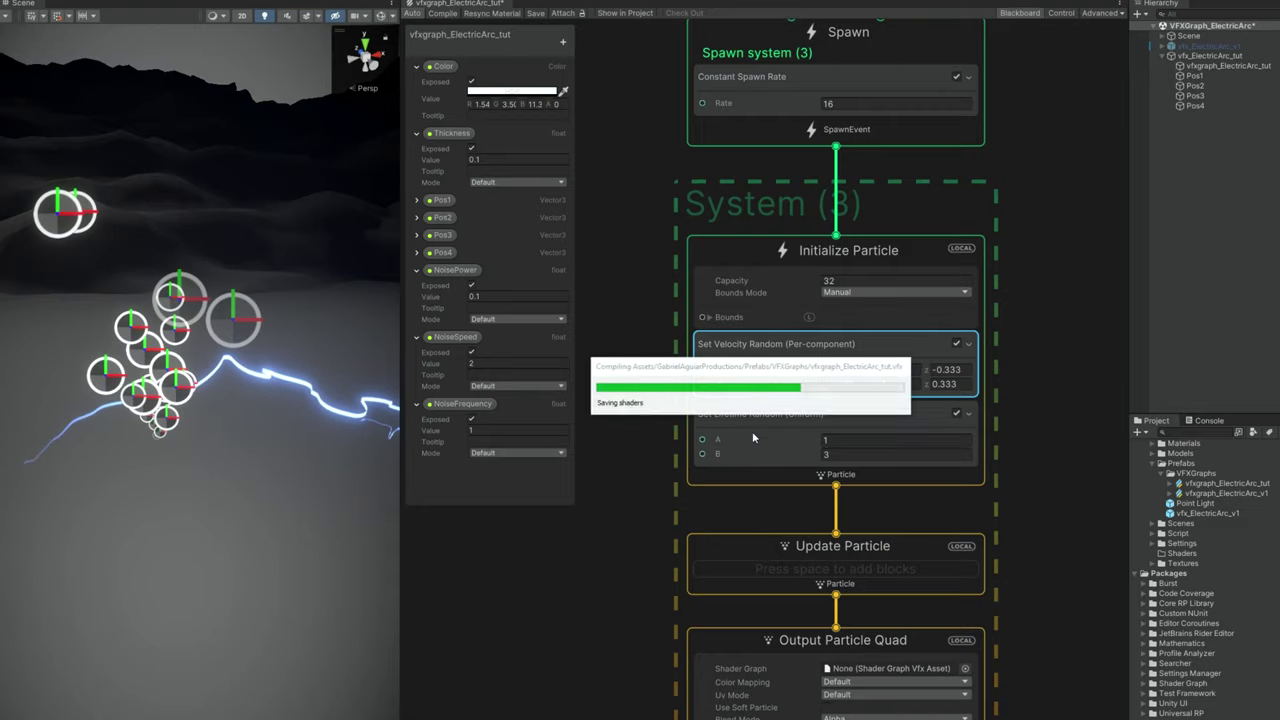
Step: Connect the Pos1 property to the Arc Sphere's transform Position and switch the Arc Sphere to world space
{"action": "middle_click_drag", "start_coordinate": [676, 465], "coordinate": [753, 396]}
{"action": "left_click", "coordinate": [787, 339]}
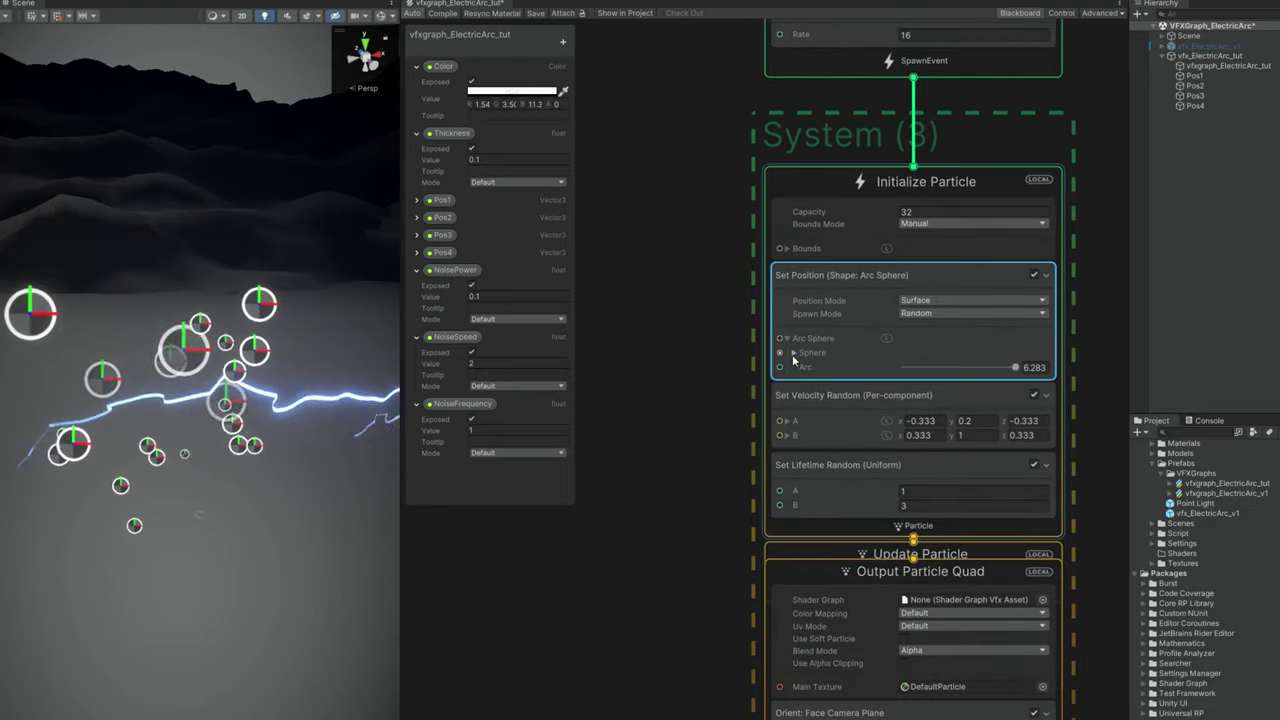
{"action": "left_click", "coordinate": [793, 352]}
{"action": "left_click", "coordinate": [800, 367]}
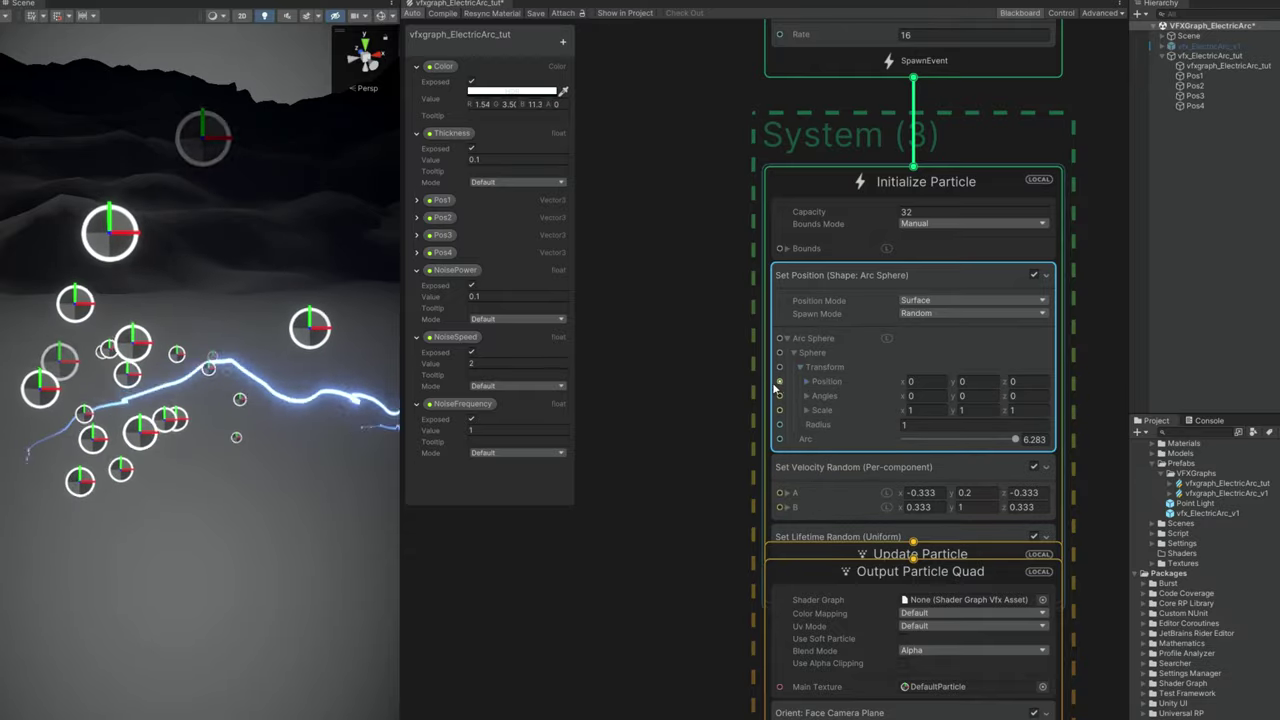
{"action": "left_click", "coordinate": [441, 200]}
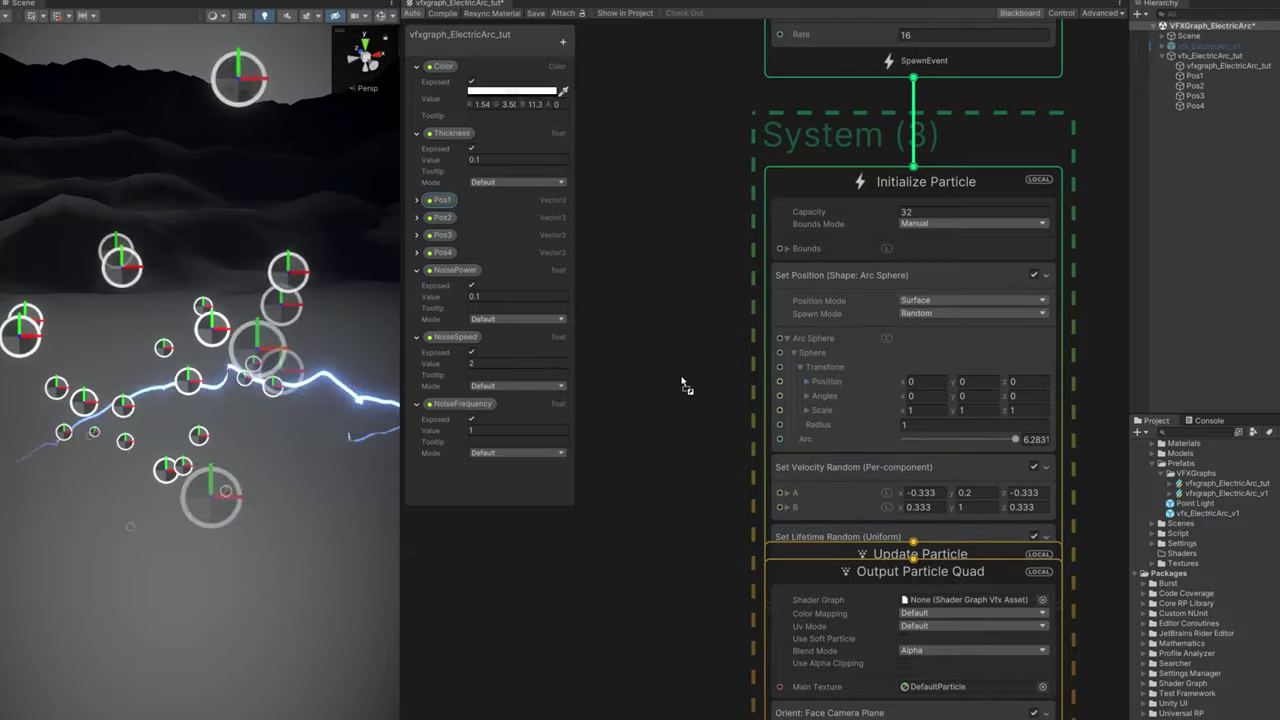
{"action": "left_click_drag", "start_coordinate": [685, 386], "coordinate": [780, 381]}
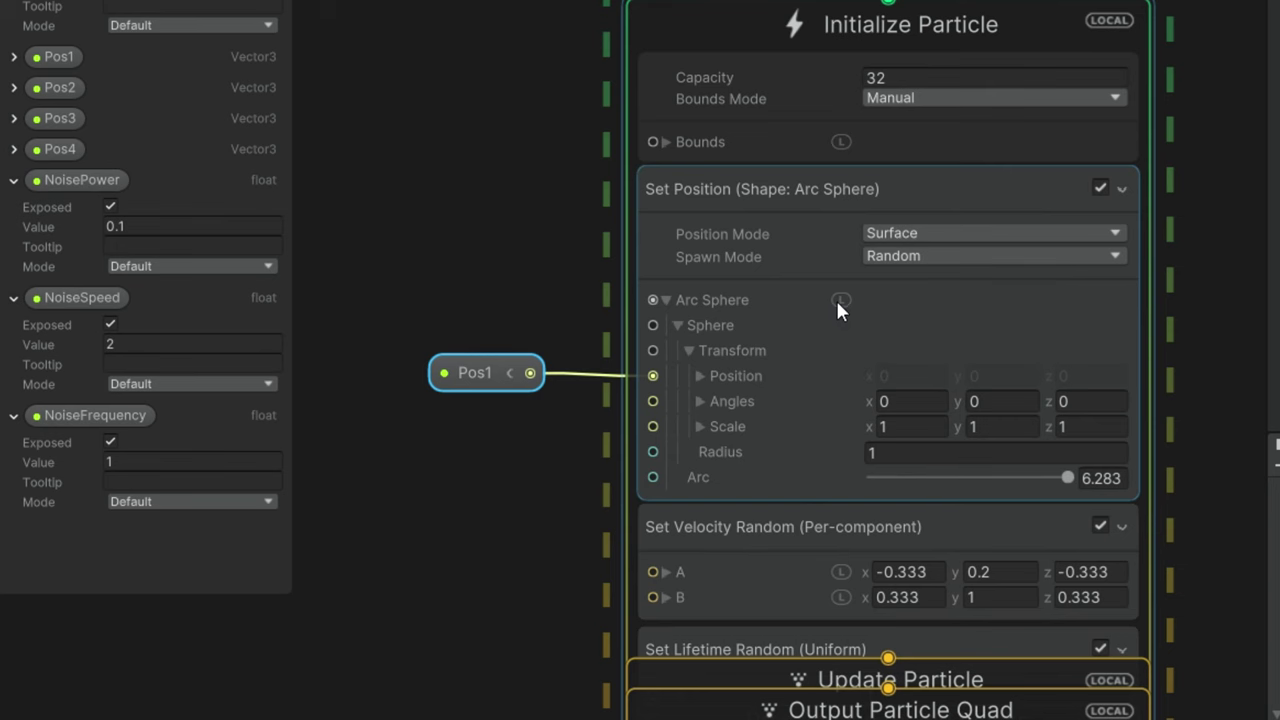
{"action": "left_click", "coordinate": [887, 339]}
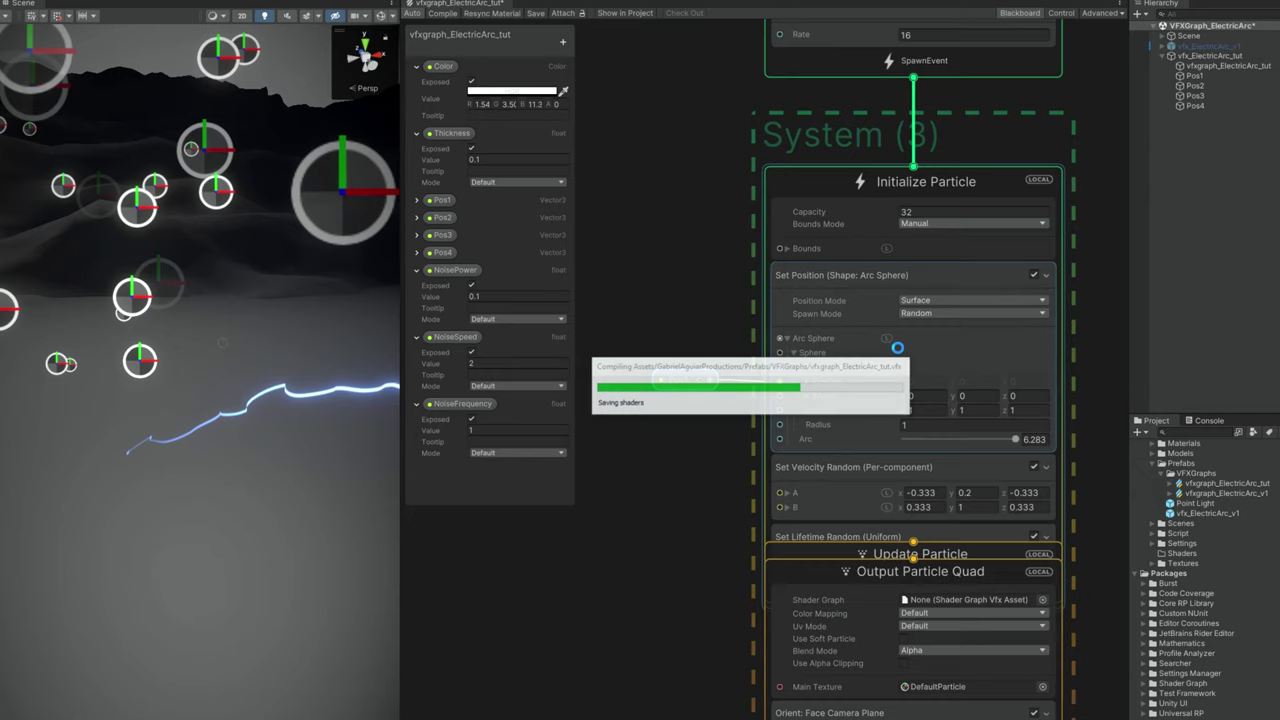
Step: Move the Initialize Particle context up and set the Arc Sphere's radius to 0.1
{"action": "left_click_drag", "start_coordinate": [808, 444], "coordinate": [812, 470]}
{"action": "left_click_drag", "start_coordinate": [807, 172], "coordinate": [806, 117]}
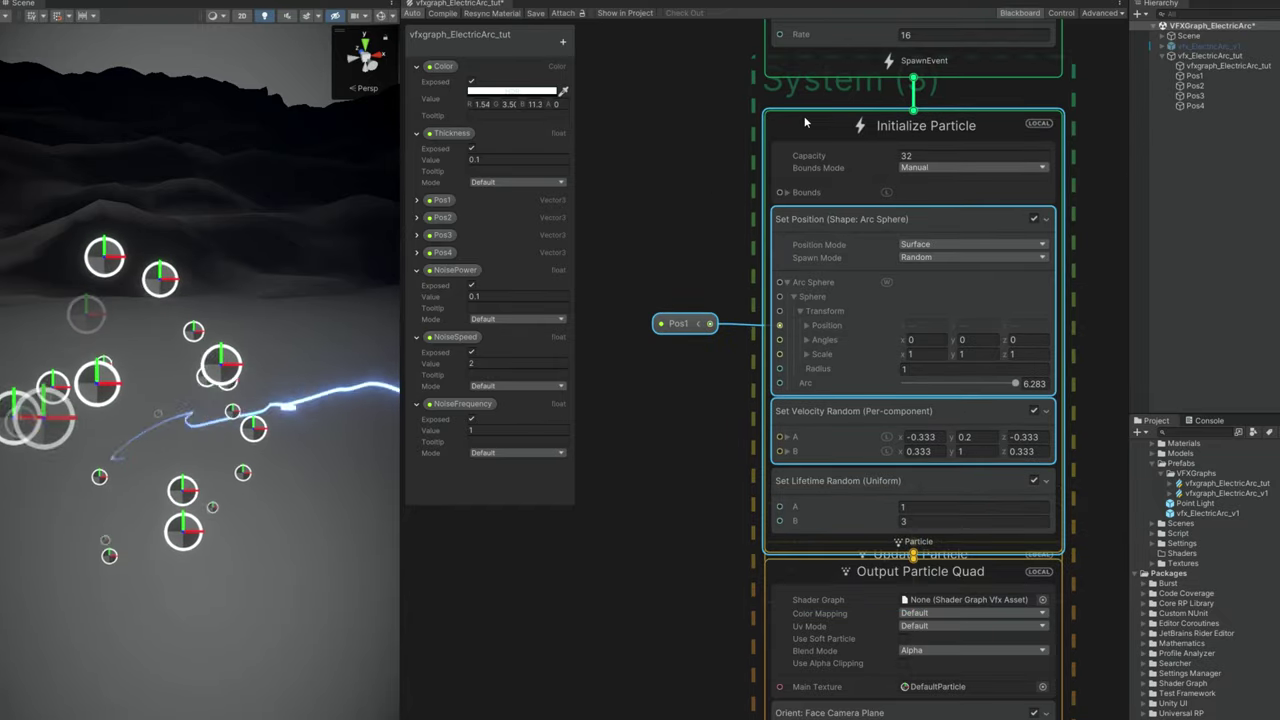
{"action": "left_click", "coordinate": [833, 290]}
{"action": "left_click", "coordinate": [915, 368]}
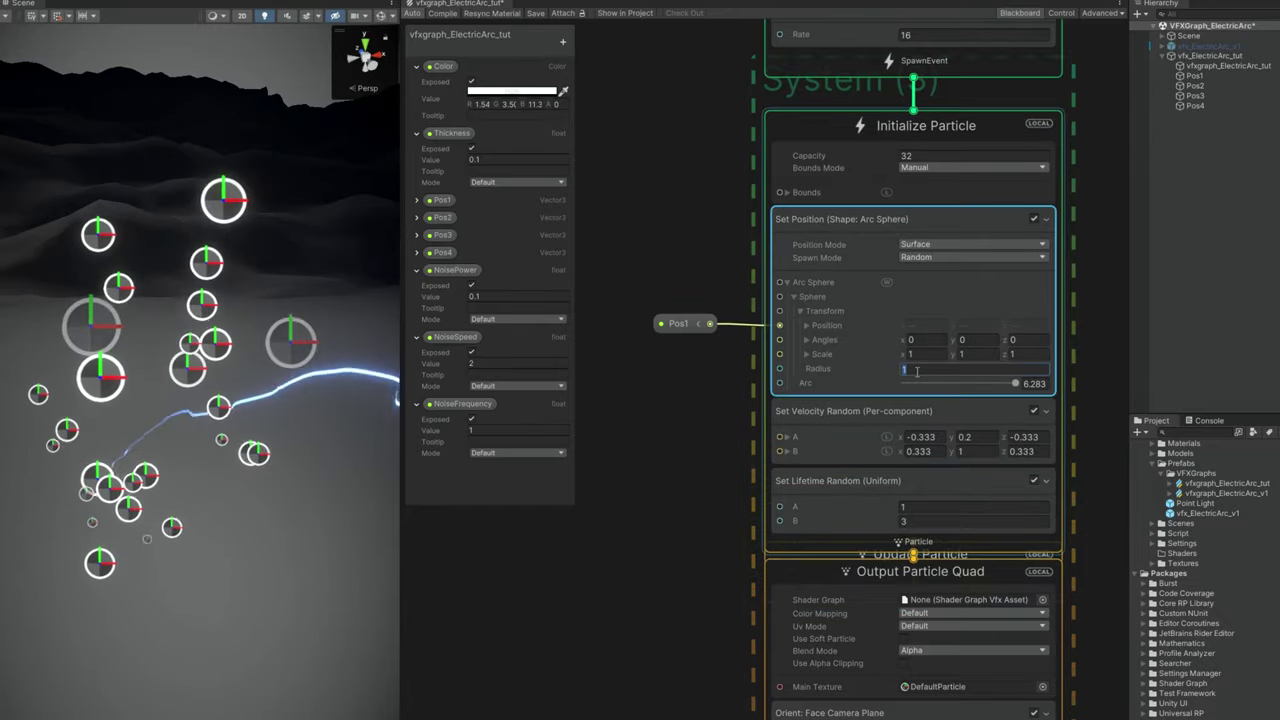
{"action": "type", "text": "0.1"}
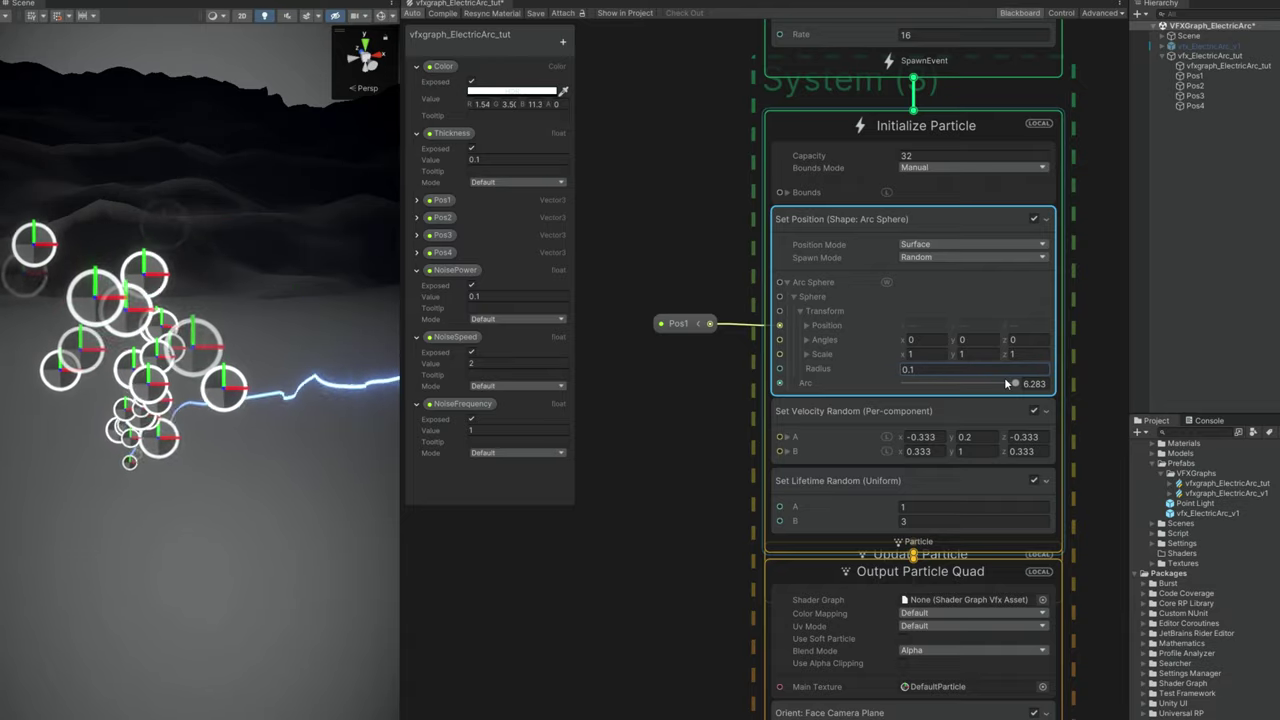
Step: Delete the Set Velocity Random (Per-component) block from Initialize Particle
{"action": "middle_click_drag", "start_coordinate": [795, 481], "coordinate": [777, 352]}
{"action": "left_click", "coordinate": [830, 295]}
{"action": "key", "text": "Delete"}
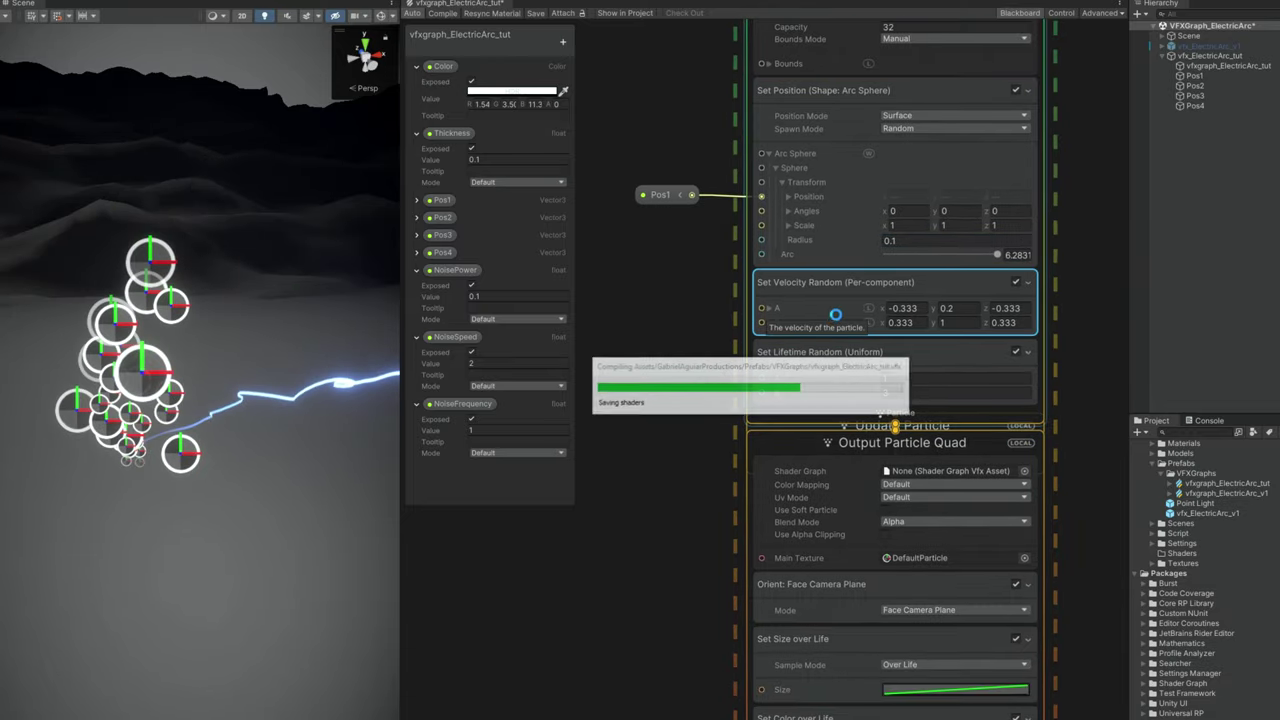
Step: Move the Update and Output contexts down and add a Set Velocity from Direction & Speed (Spherical) block to Initialize Particle
{"action": "left_click_drag", "start_coordinate": [820, 484], "coordinate": [815, 572]}
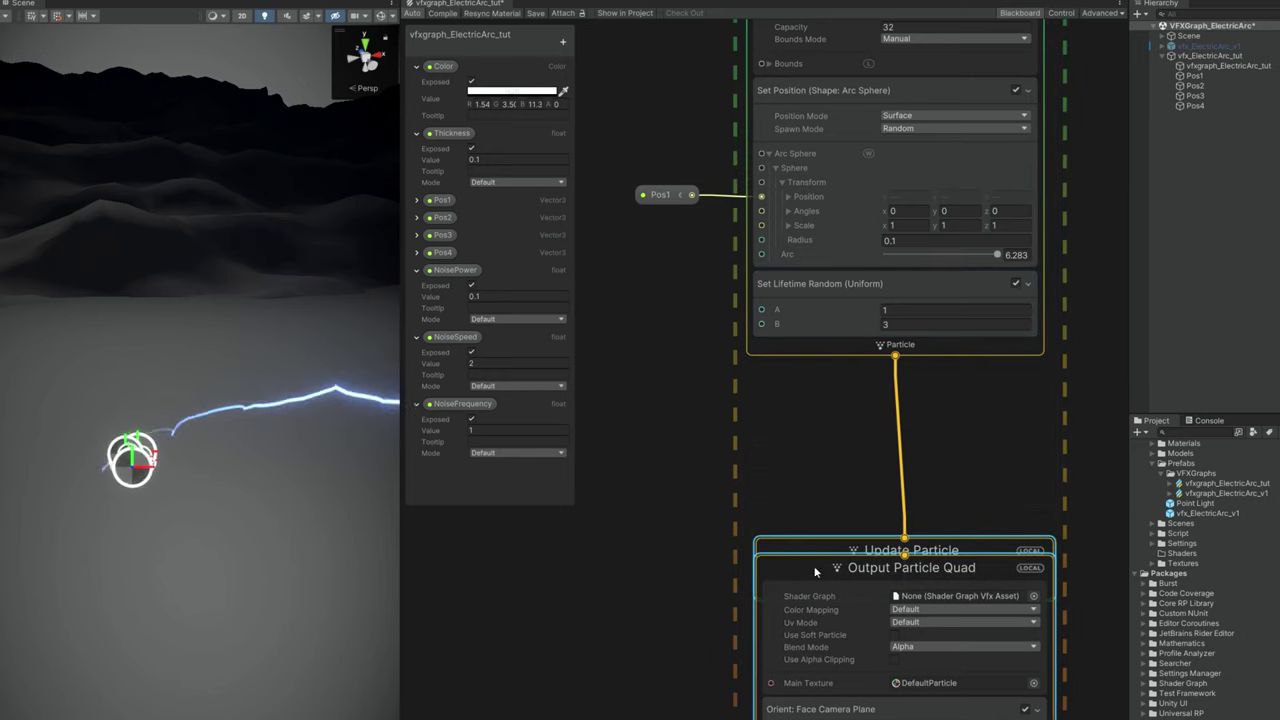
{"action": "key", "text": "space"}
{"action": "type", "text": "set velo"}
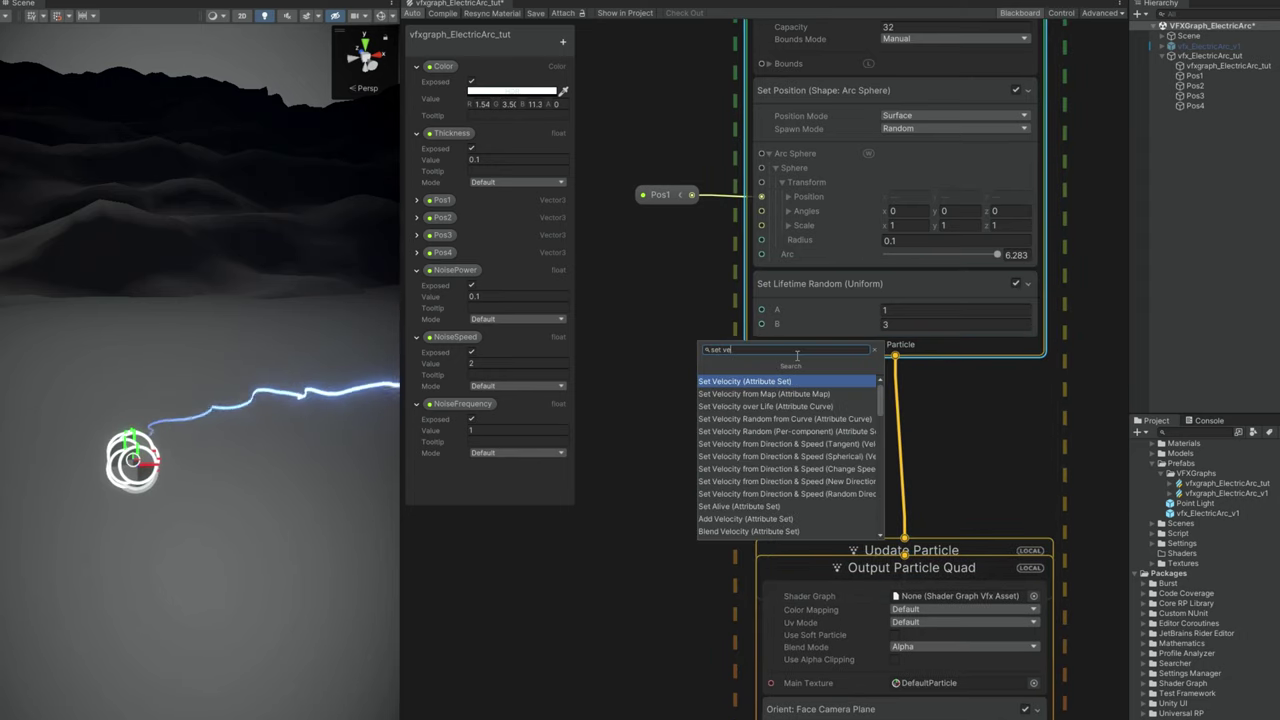
{"action": "left_click", "coordinate": [800, 458]}
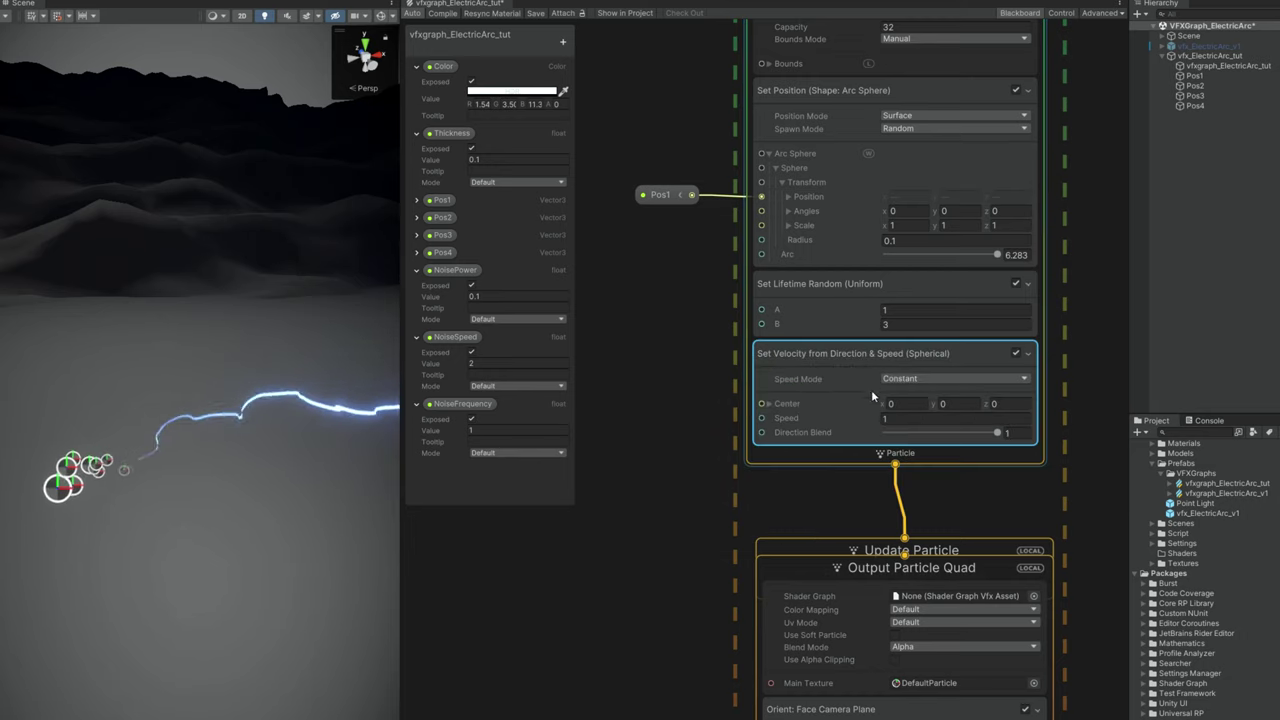
Step: Set the velocity block to Random speed from 5 to 18 with Direction Blend 0, and the random lifetime from 0.05 to 0.3
{"action": "left_click", "coordinate": [910, 379]}
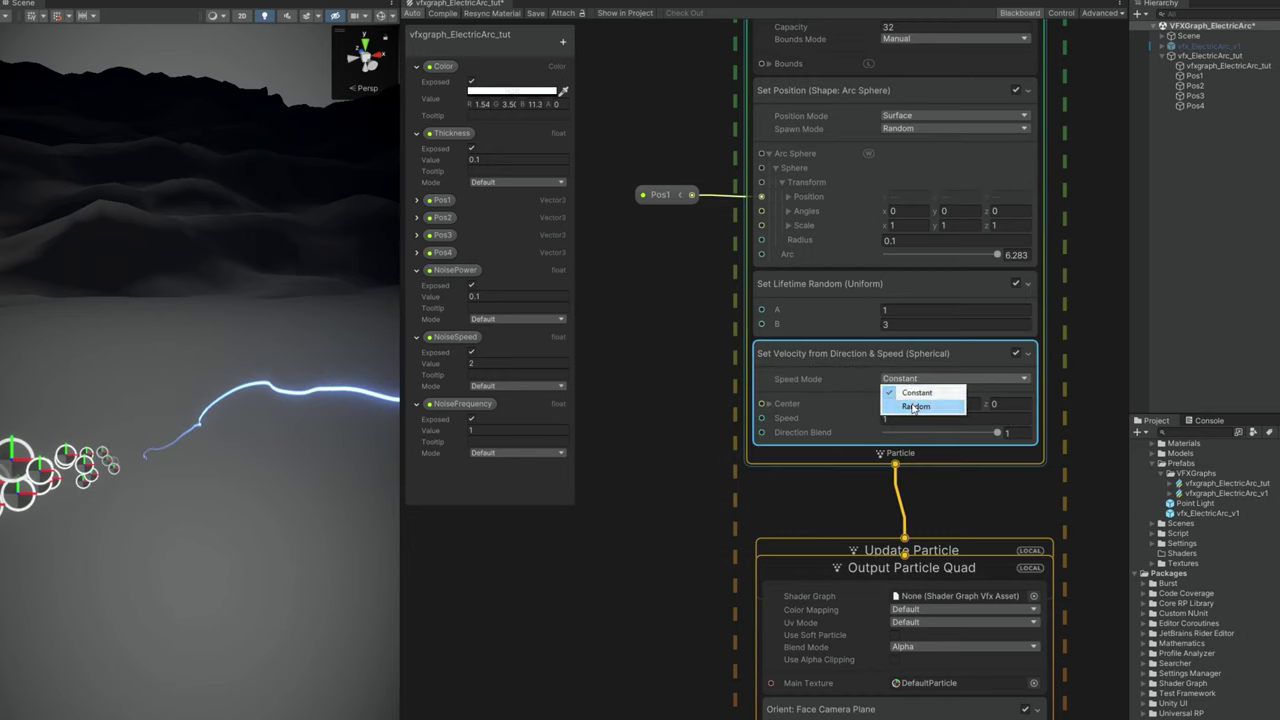
{"action": "left_click", "coordinate": [913, 407]}
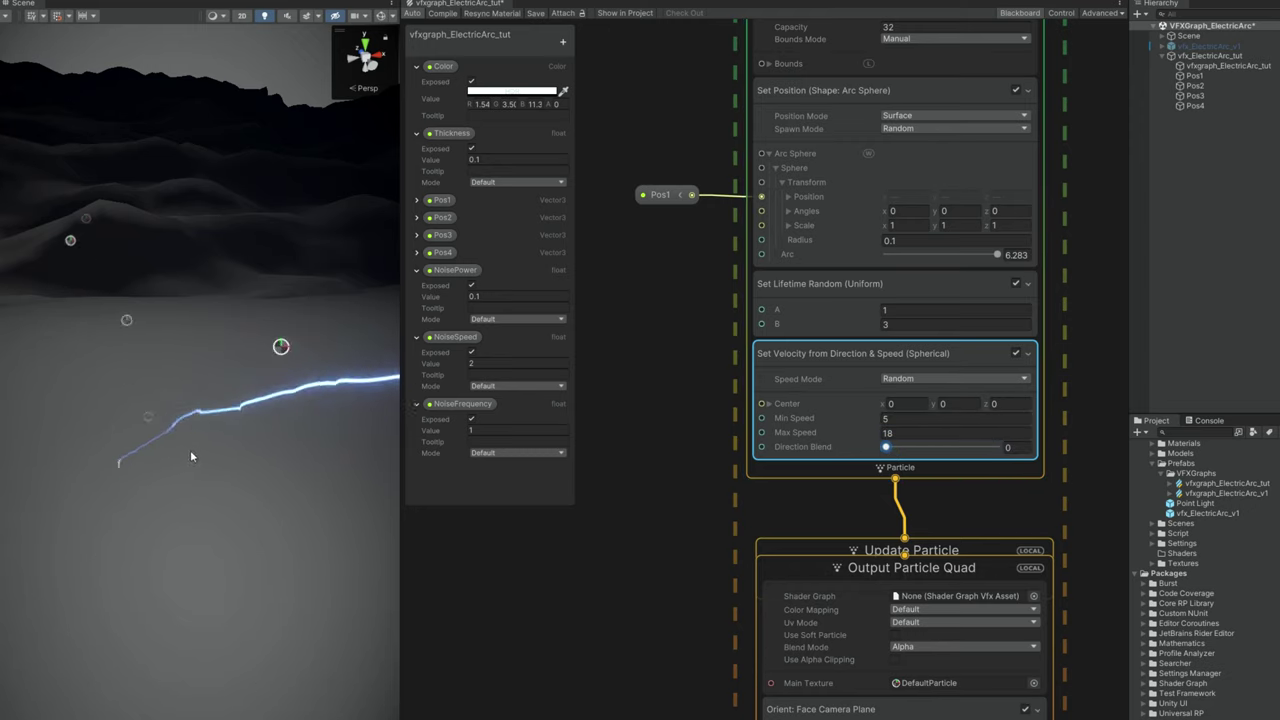
{"action": "right_click_drag", "start_coordinate": [191, 456], "coordinate": [150, 478]}
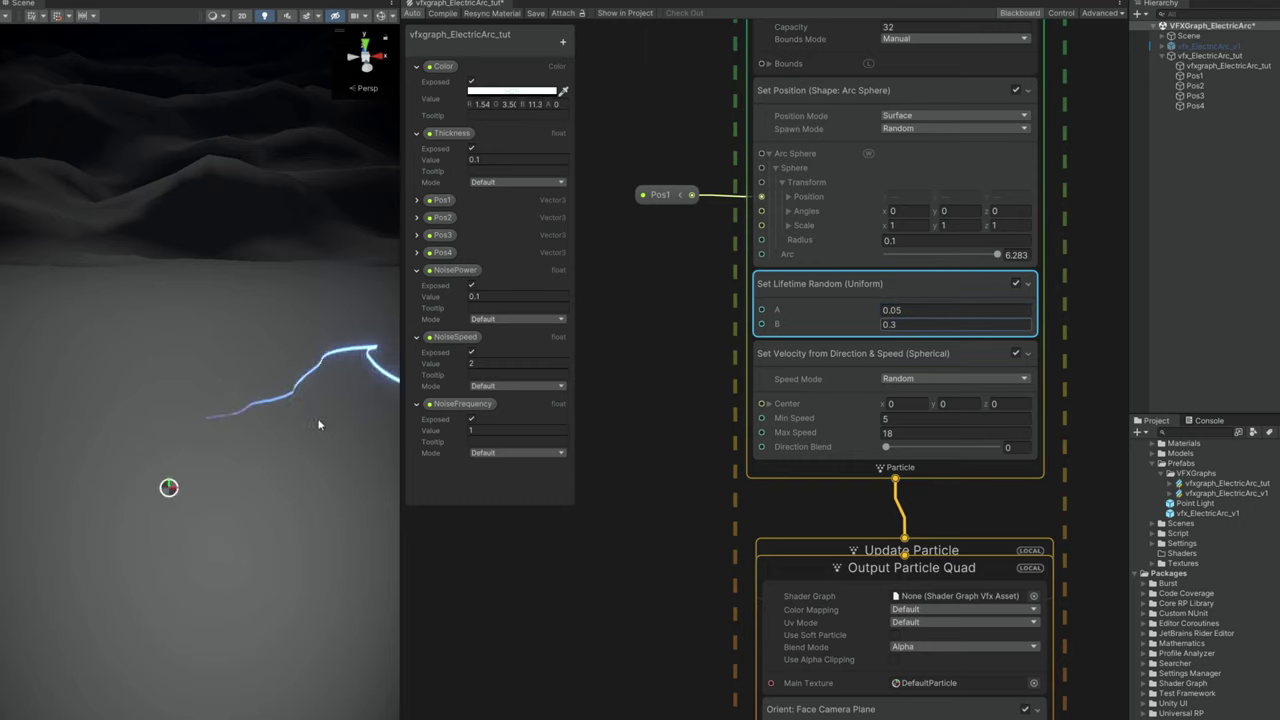
Step: Set the particle system's Capacity to 1000 and its Constant Spawn Rate to 50
{"action": "middle_click_drag", "start_coordinate": [703, 342], "coordinate": [674, 558]}
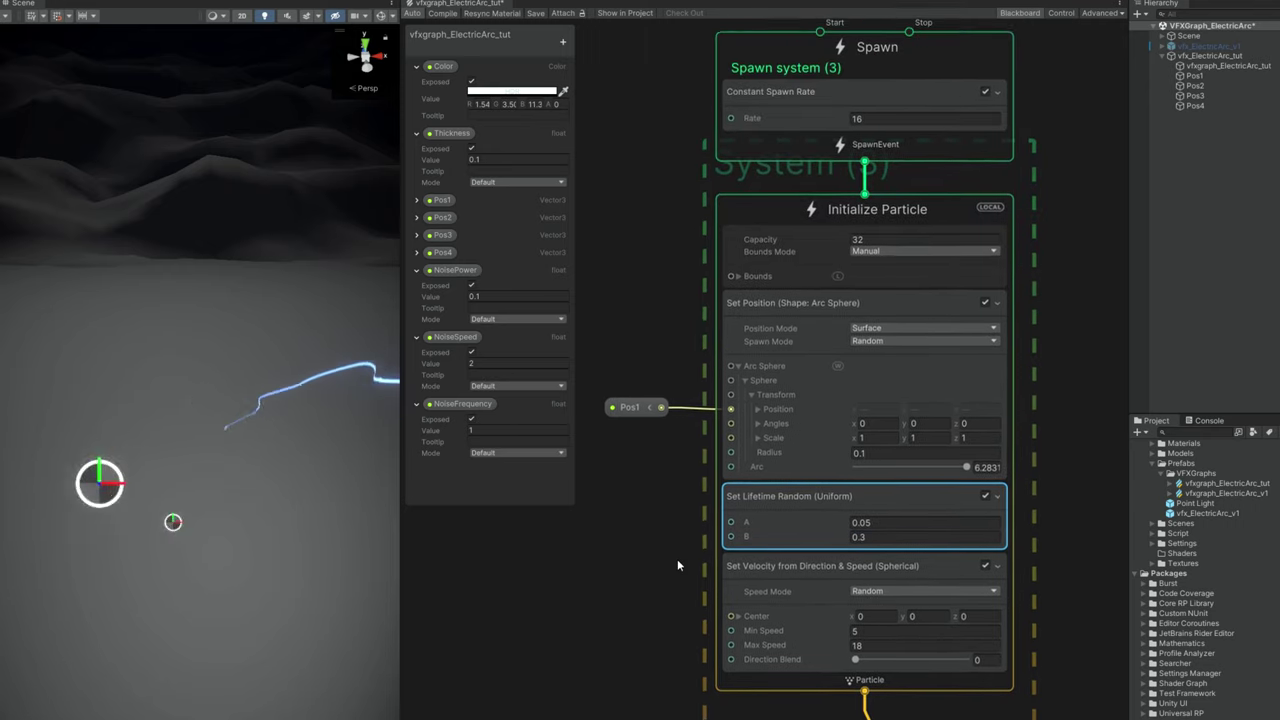
{"action": "left_click", "coordinate": [876, 243]}
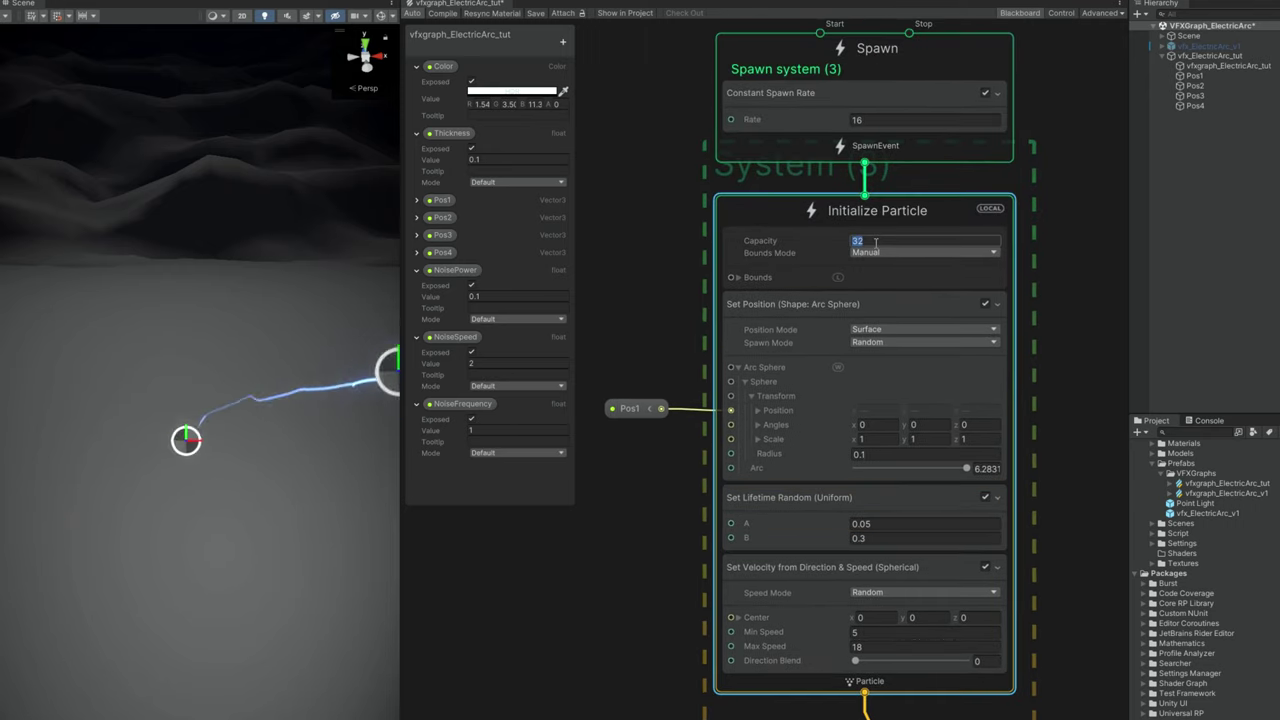
{"action": "left_click", "coordinate": [877, 119]}
{"action": "type", "text": "50"}
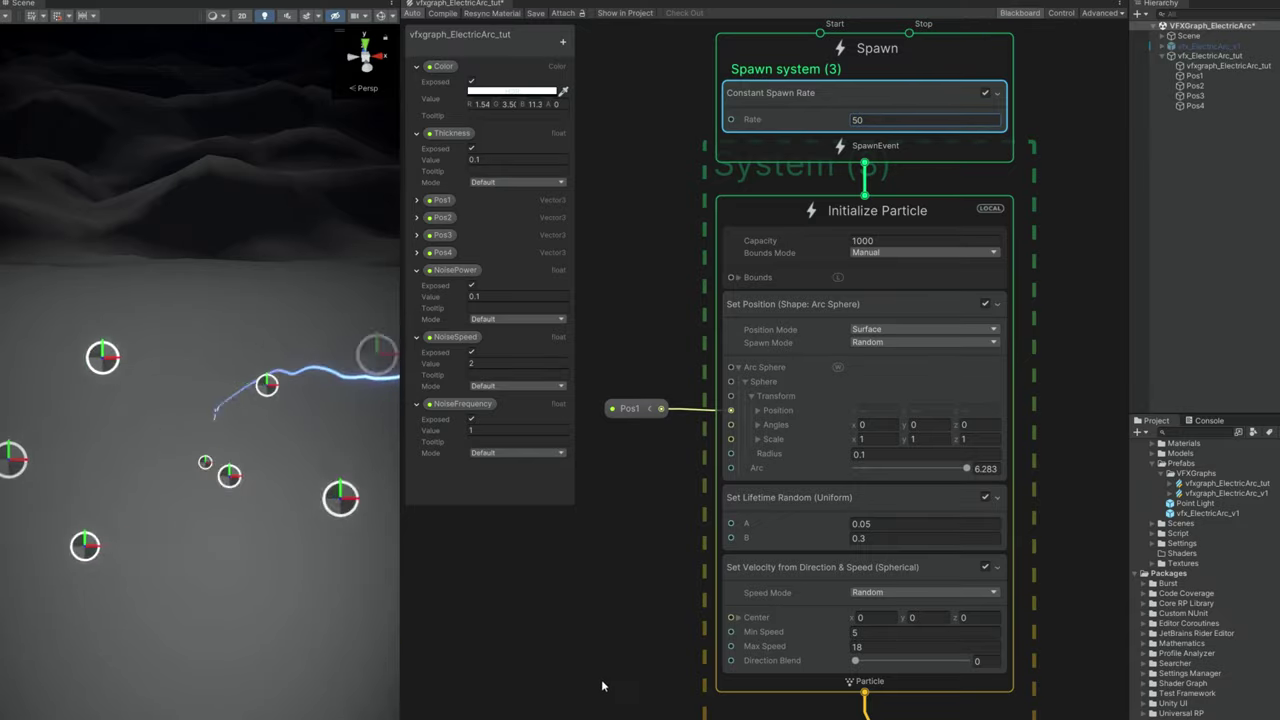
Step: Move the Output Particle Quad context down, clear of Update Particle, and check its available Orient modes
{"action": "scroll", "coordinate": [634, 610], "scroll_direction": "down", "scroll_amount": 10}
{"action": "middle_click_drag", "start_coordinate": [634, 490], "coordinate": [628, 394]}
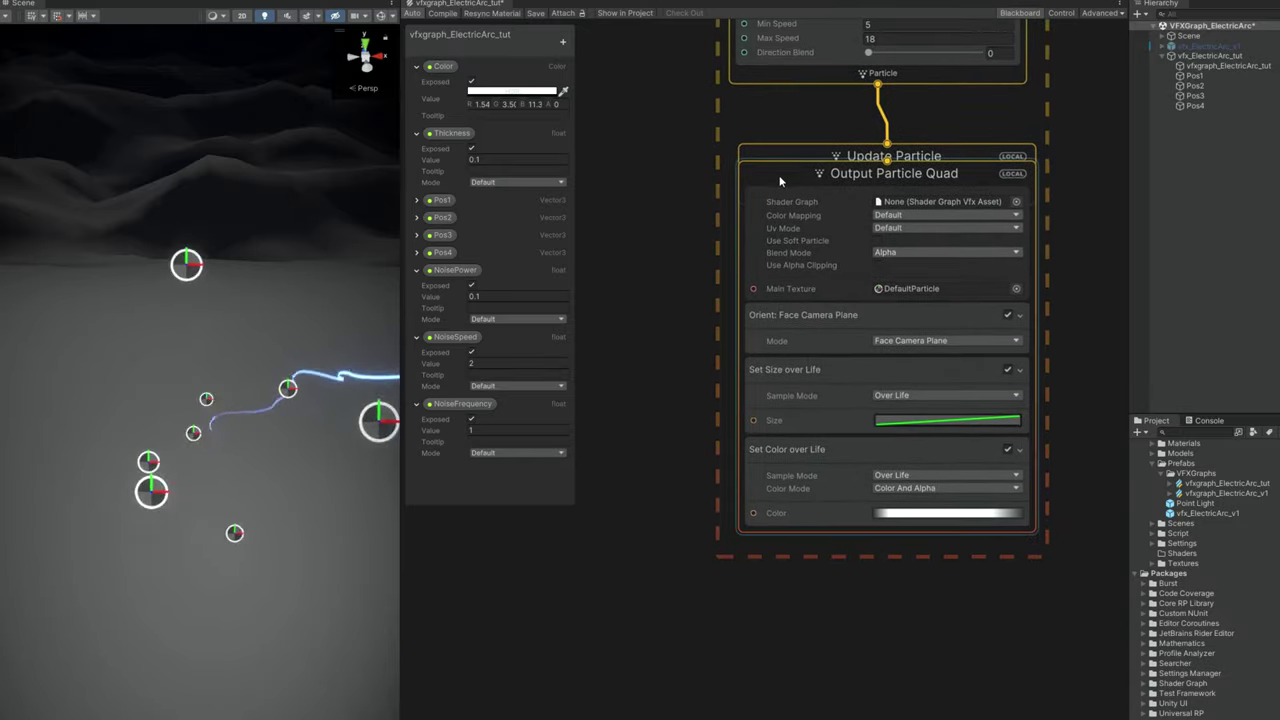
{"action": "left_click_drag", "start_coordinate": [780, 180], "coordinate": [785, 363]}
{"action": "middle_click_drag", "start_coordinate": [718, 427], "coordinate": [683, 285]}
{"action": "scroll", "coordinate": [787, 336], "scroll_direction": "up", "scroll_amount": 1}
{"action": "left_click", "coordinate": [880, 386]}
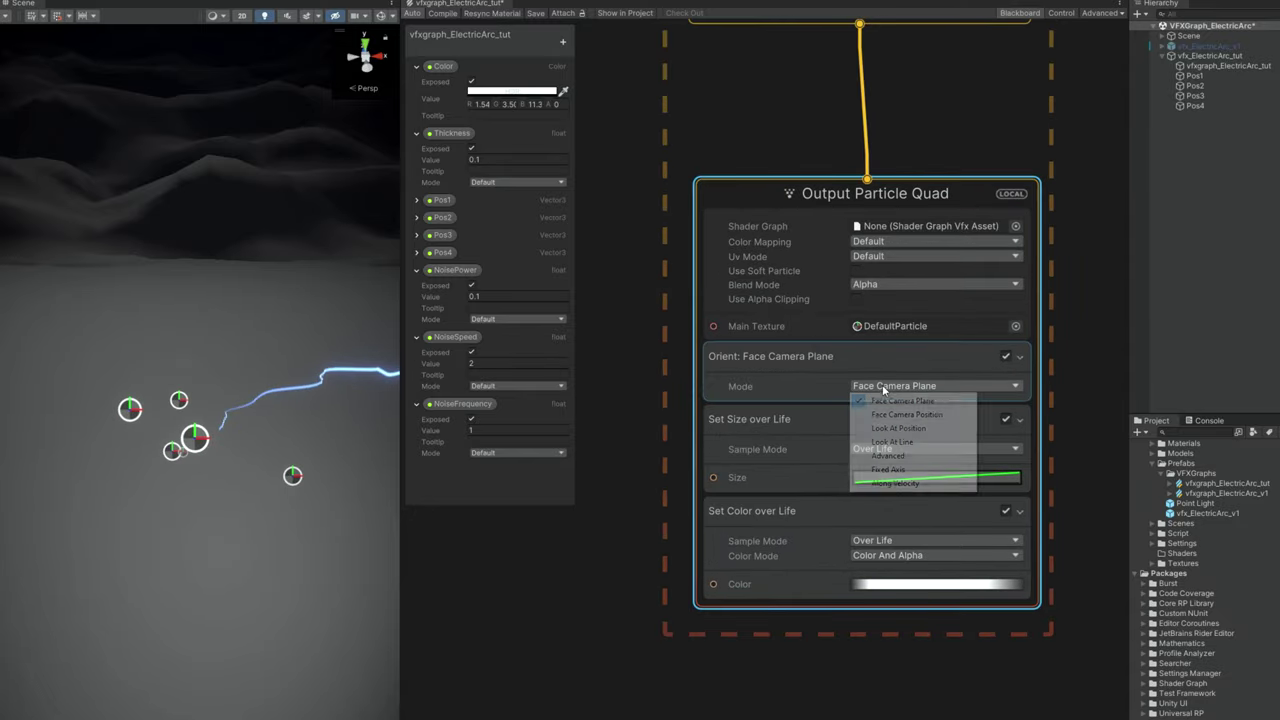
{"action": "left_click", "coordinate": [617, 393]}
Step: Add a Set Size block above Set Size over Life with Uniform random sizing from 0.05 to 0.2
{"action": "left_click", "coordinate": [753, 440]}
{"action": "key", "text": "space"}
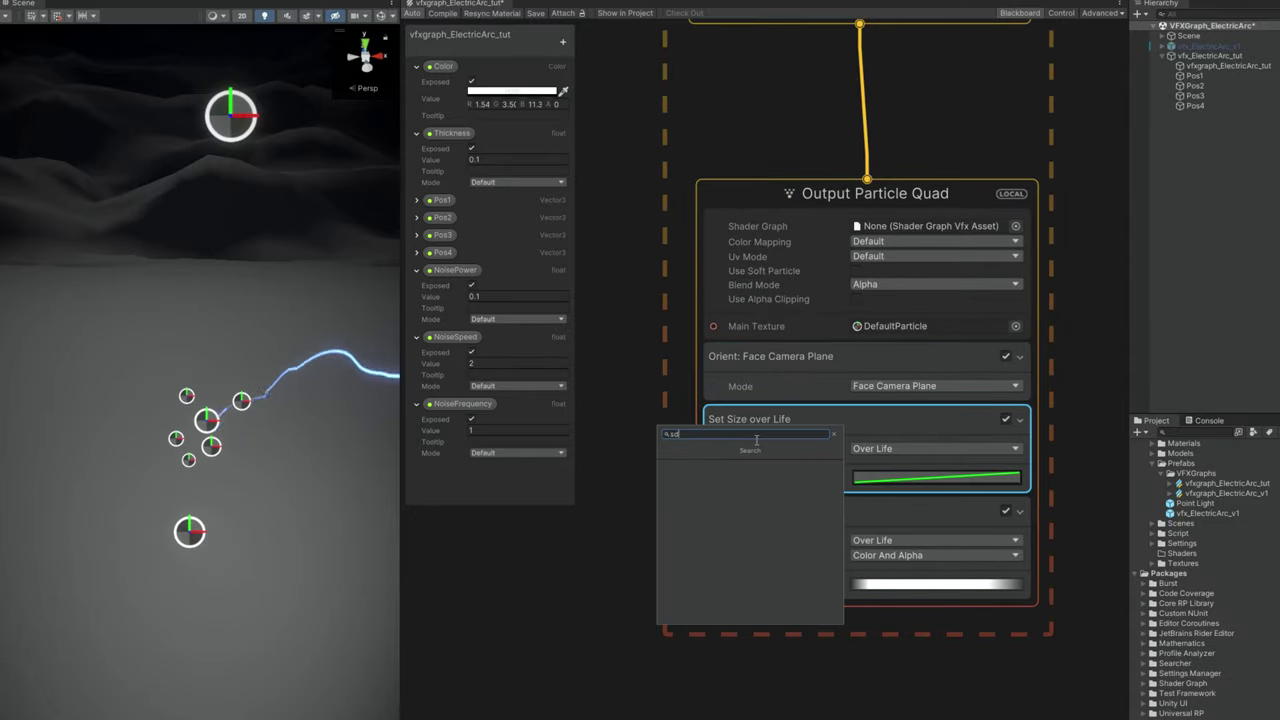
{"action": "type", "text": "set size"}
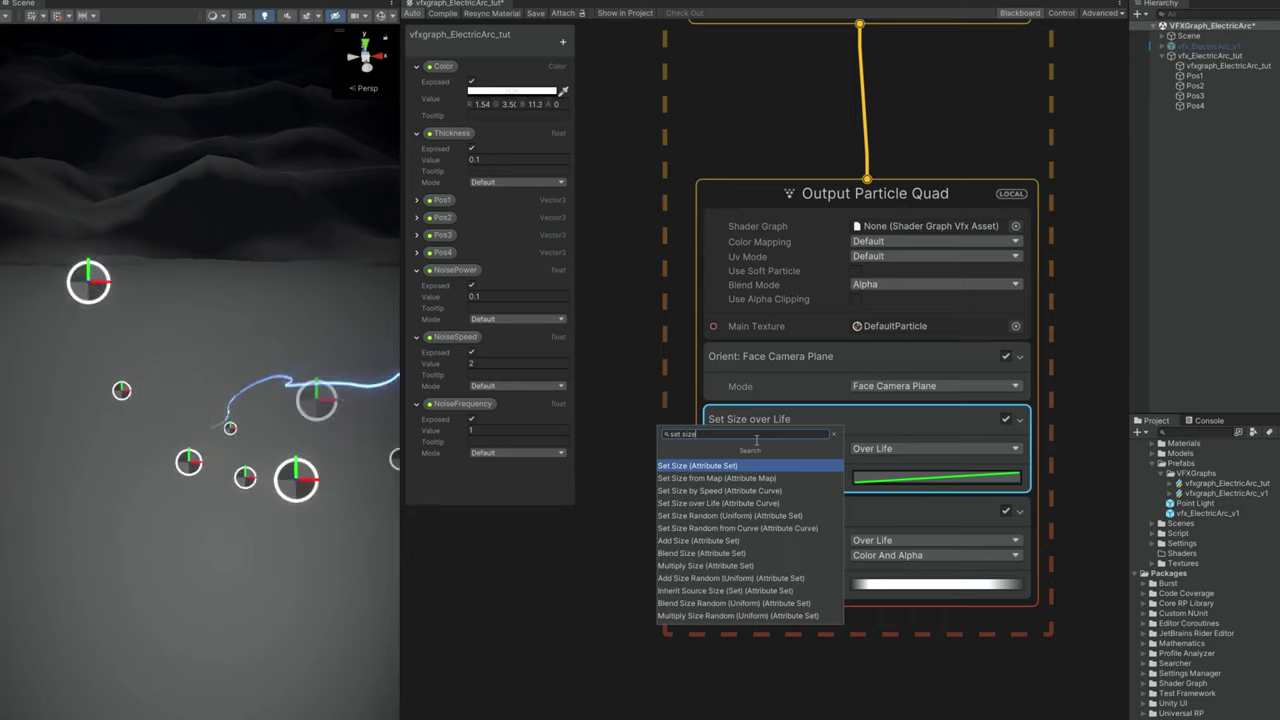
{"action": "key", "text": "Return"}
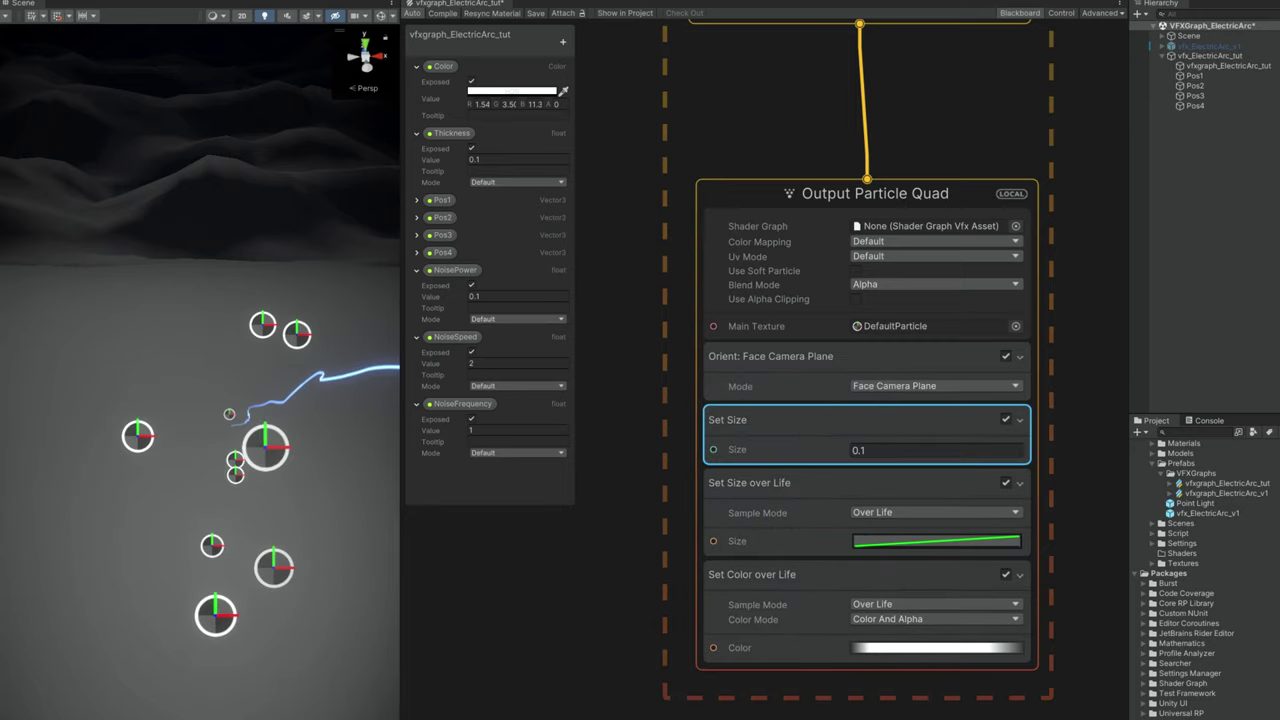
{"action": "left_click", "coordinate": [700, 400]}
{"action": "left_click", "coordinate": [877, 452]}
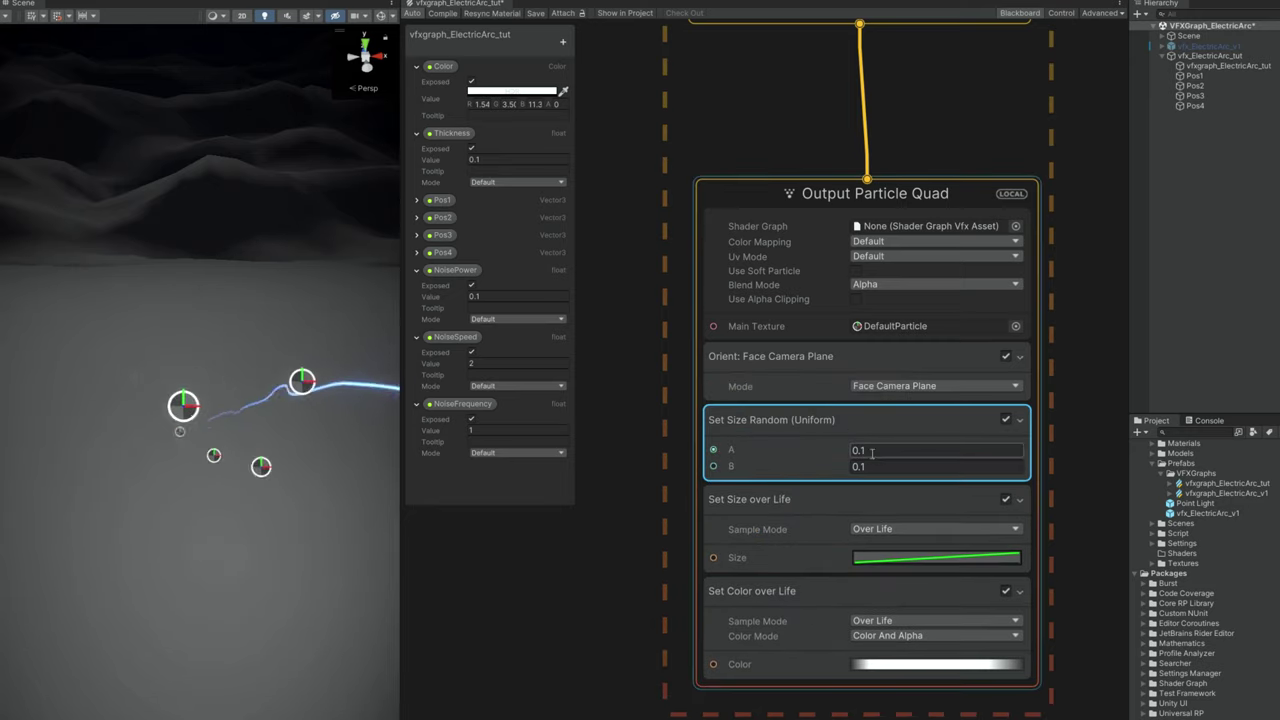
{"action": "type", "text": ".05"}
{"action": "type", "text": "0.2"}
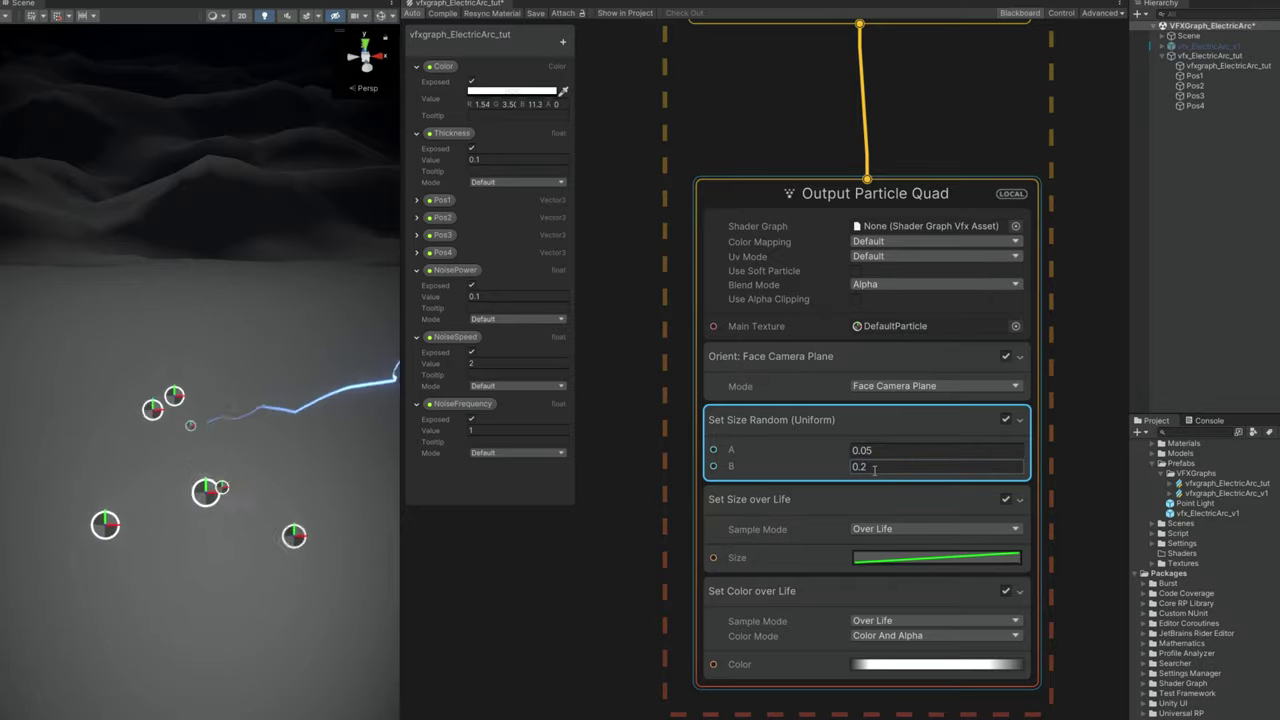
Step: Change the Set Size over Life block's composition to Multiply and give it a curve easing from 1 down to 0
{"action": "left_click", "coordinate": [753, 513]}
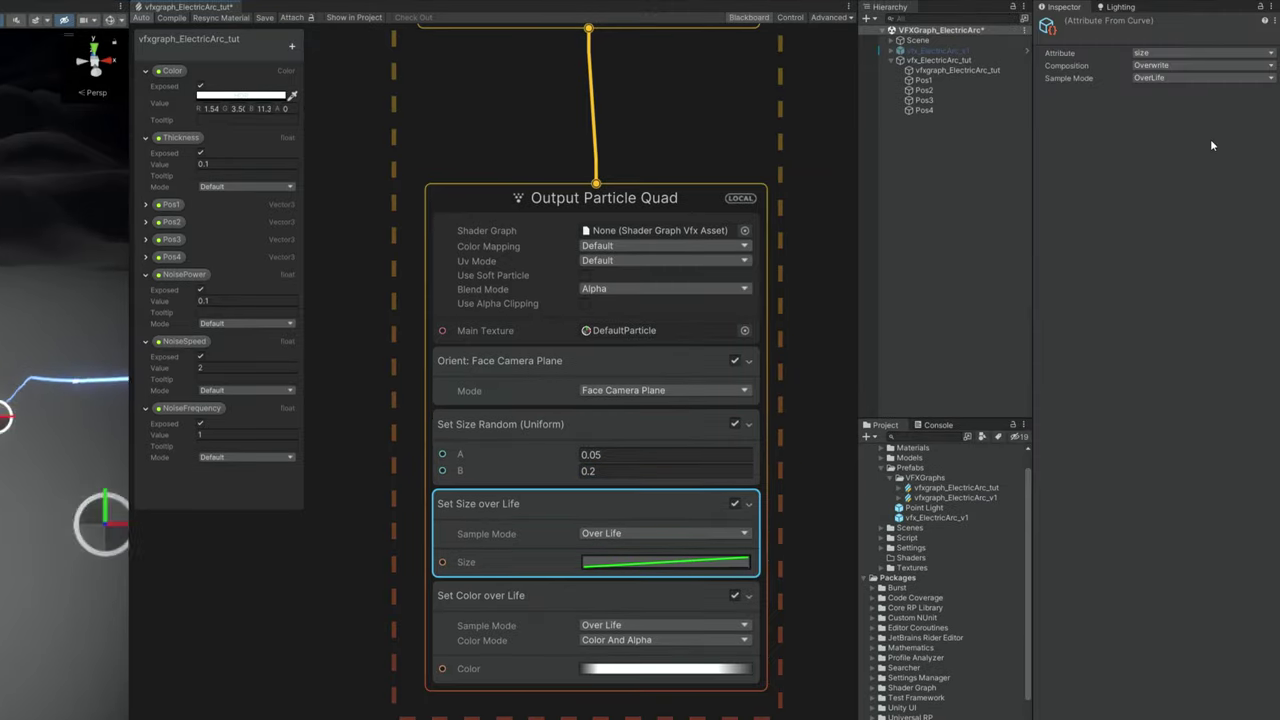
{"action": "left_click", "coordinate": [1177, 67]}
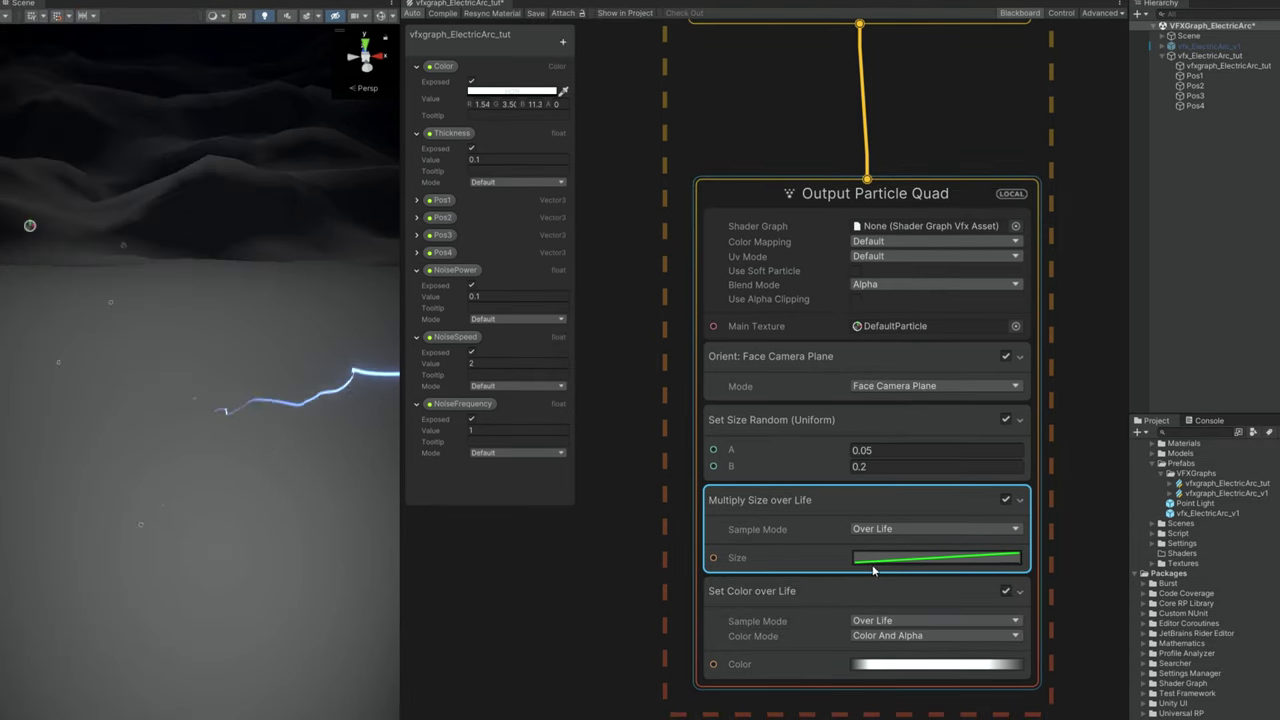
{"action": "left_click", "coordinate": [873, 563]}
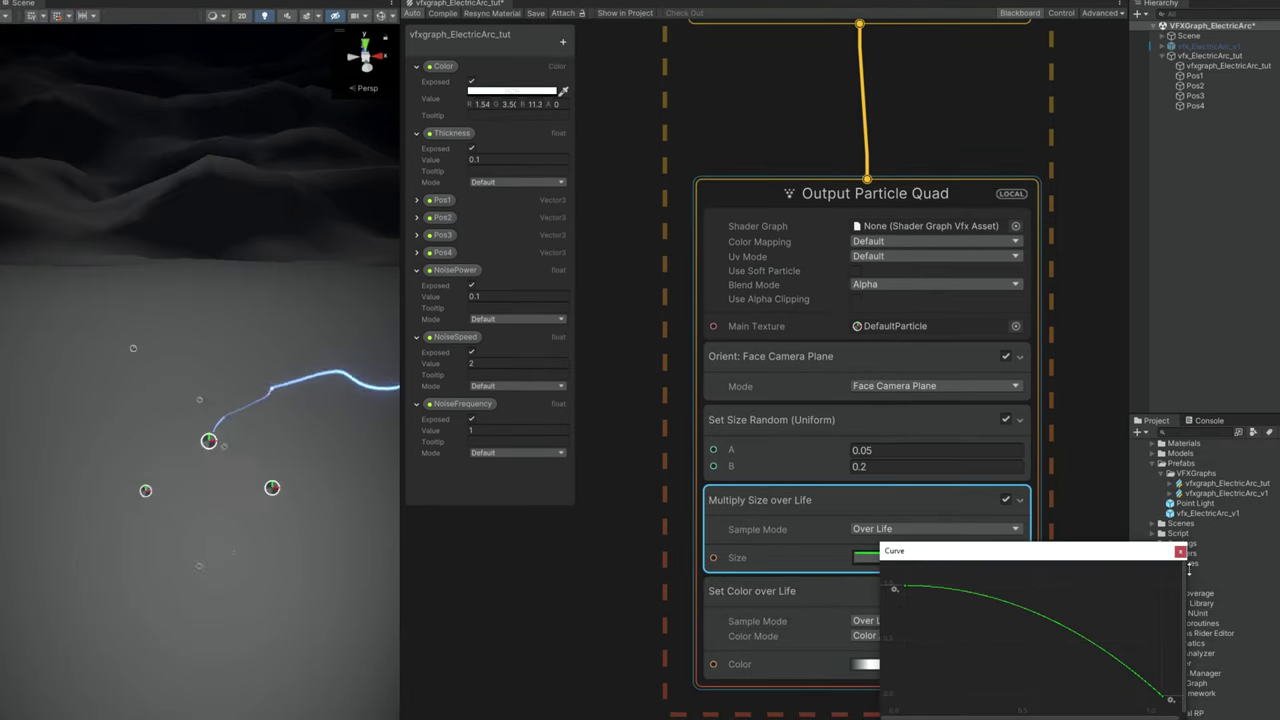
{"action": "left_click", "coordinate": [1180, 552]}
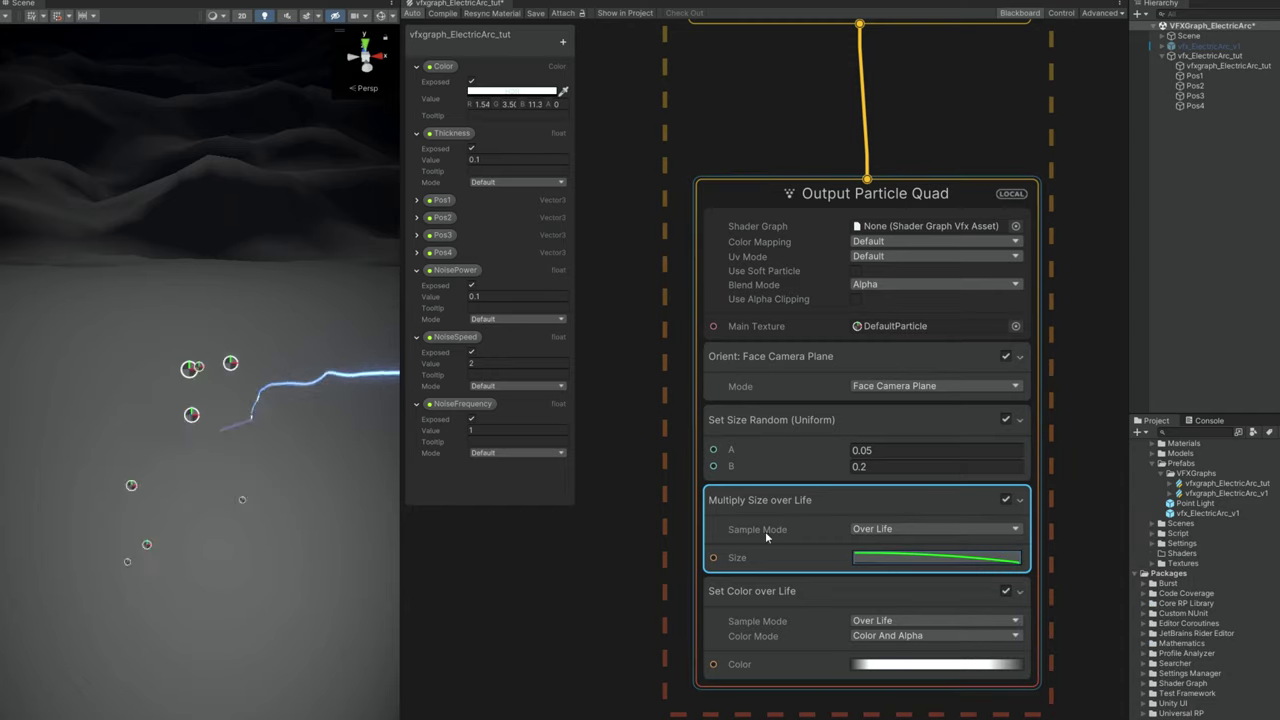
Step: Add a Set Scale block above Multiply Size over Life with Uniform random scale from (0.3, 1, 1) to (0.8, 2, 1)
{"action": "key", "text": "space"}
{"action": "type", "text": "set scale"}
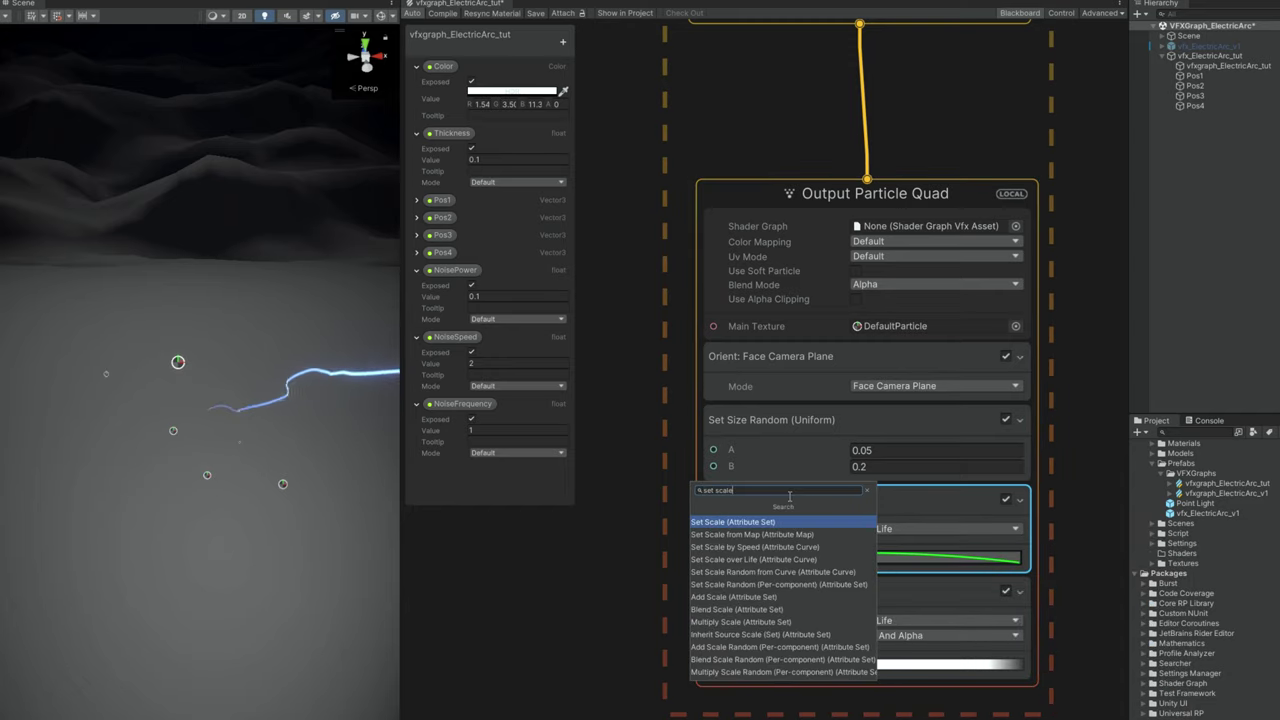
{"action": "key", "text": "Return"}
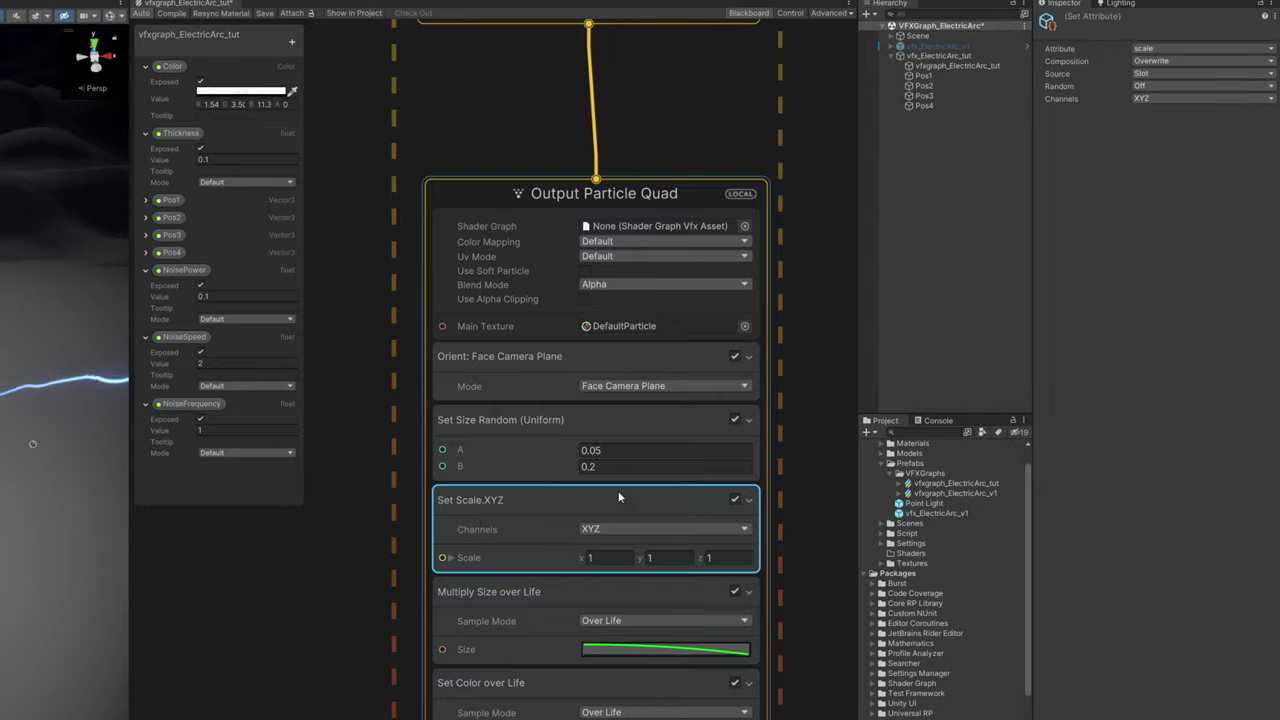
{"action": "left_click", "coordinate": [1166, 128]}
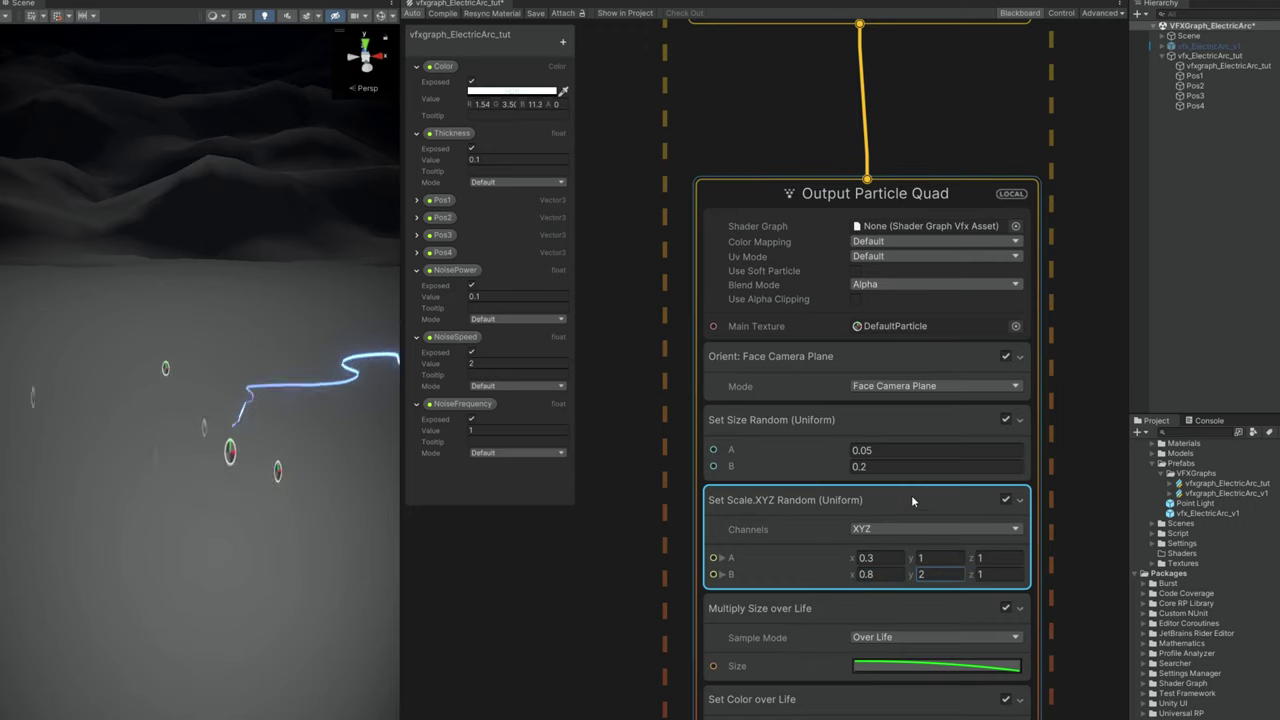
Step: Set the quad output's Orient mode to Along Velocity and its Main Texture to Default-Particle
{"action": "left_click", "coordinate": [920, 386]}
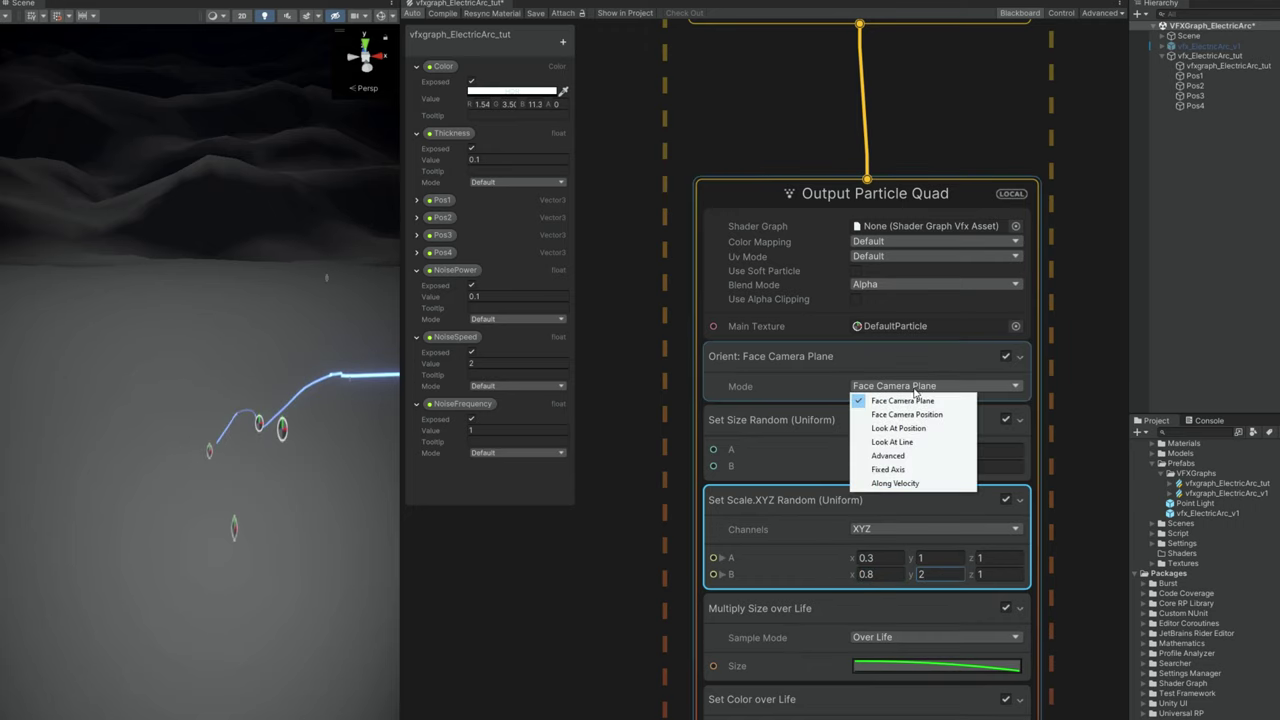
{"action": "left_click", "coordinate": [893, 484]}
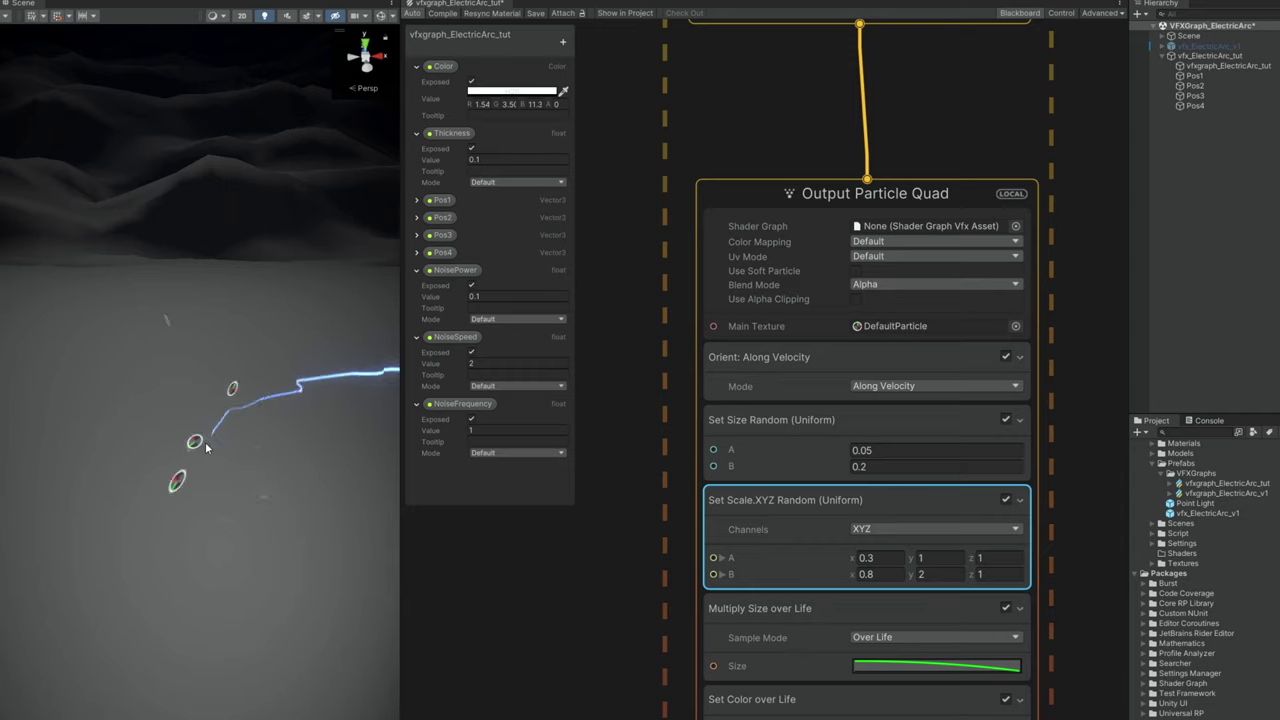
{"action": "left_click", "coordinate": [1017, 326]}
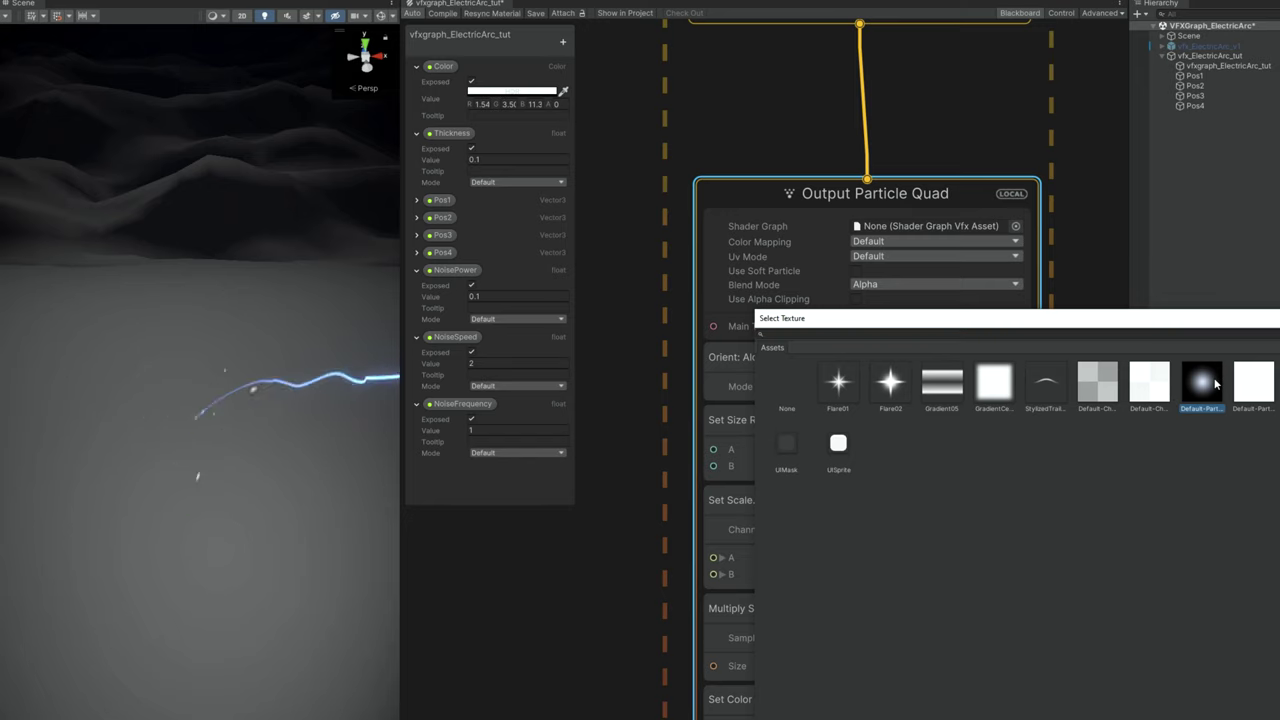
{"action": "double_click", "coordinate": [1212, 388]}
Step: Add a Set Color block above Set Color over Life in Output Particle Quad
{"action": "middle_click_drag", "start_coordinate": [742, 671], "coordinate": [747, 504]}
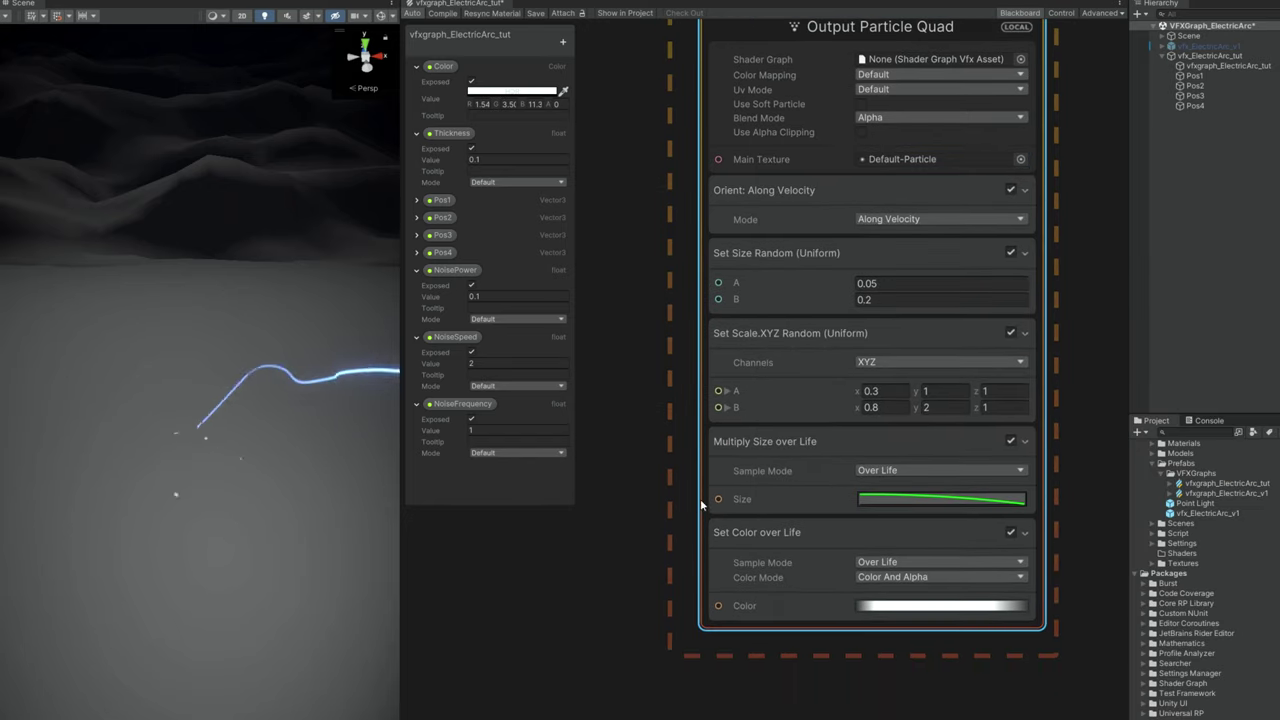
{"action": "left_click", "coordinate": [768, 548]}
{"action": "key", "text": "space"}
{"action": "type", "text": "set col"}
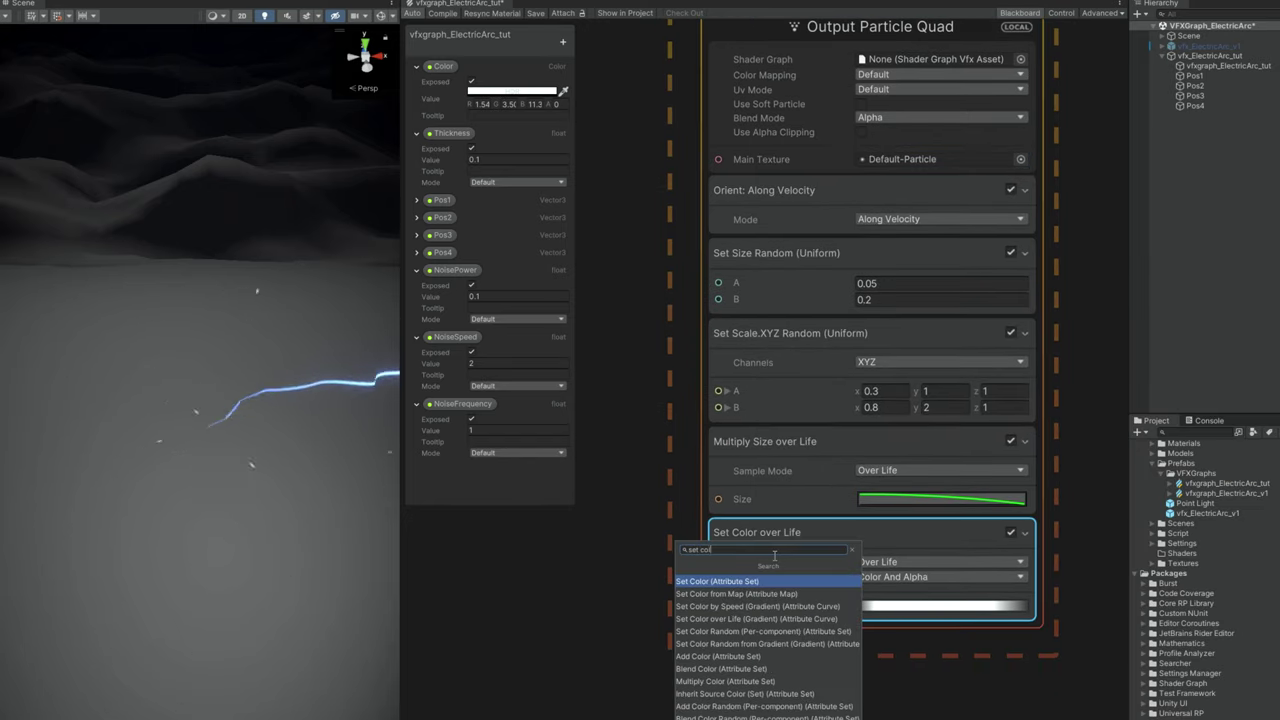
{"action": "key", "text": "Return"}
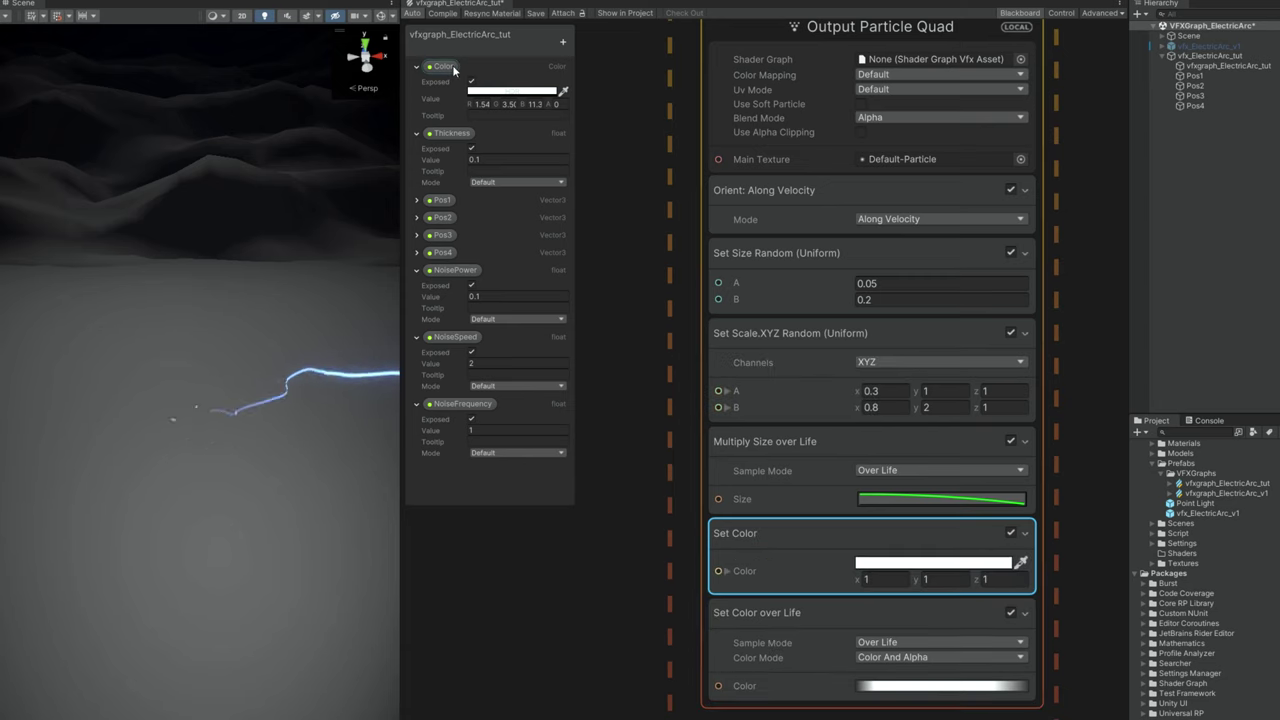
Step: Add the Color property to the graph, multiply it by 3, and connect the result to the Set Color block
{"action": "left_click_drag", "start_coordinate": [562, 588], "coordinate": [545, 582]}
{"action": "middle_click_drag", "start_coordinate": [550, 578], "coordinate": [707, 568]}
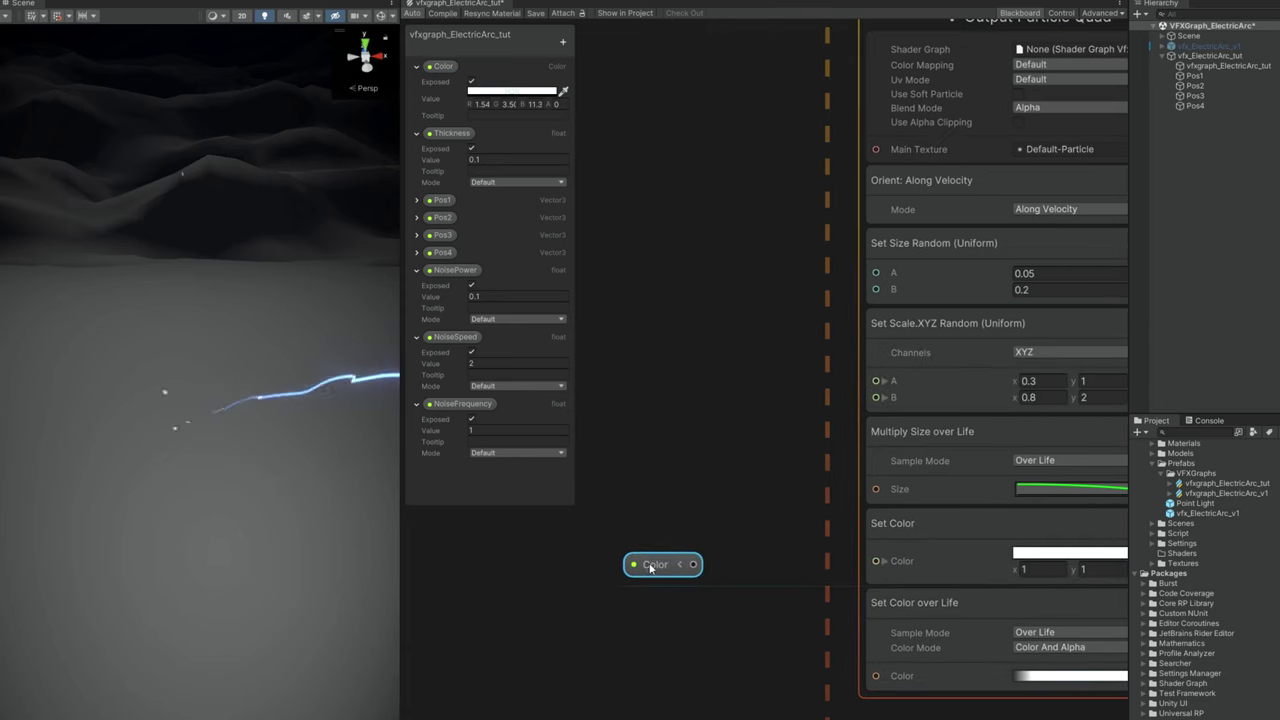
{"action": "left_click_drag", "start_coordinate": [691, 566], "coordinate": [709, 500]}
{"action": "left_click", "coordinate": [698, 527]}
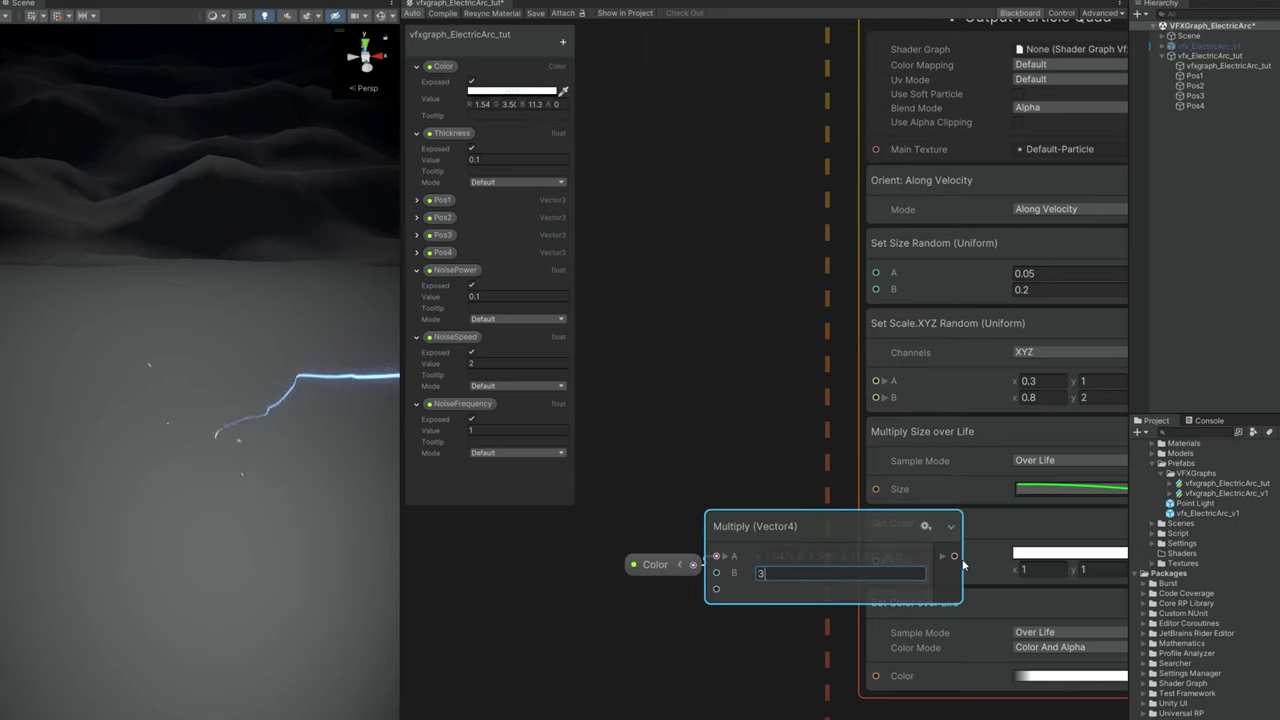
{"action": "left_click_drag", "start_coordinate": [870, 566], "coordinate": [876, 562]}
{"action": "left_click_drag", "start_coordinate": [785, 468], "coordinate": [668, 626]}
{"action": "left_click_drag", "start_coordinate": [788, 526], "coordinate": [651, 543]}
{"action": "middle_click_drag", "start_coordinate": [733, 679], "coordinate": [569, 642]}
Step: Change the Set Color over Life block's composition to Multiply and open the random scale's B x value for editing
{"action": "left_click", "coordinate": [854, 577]}
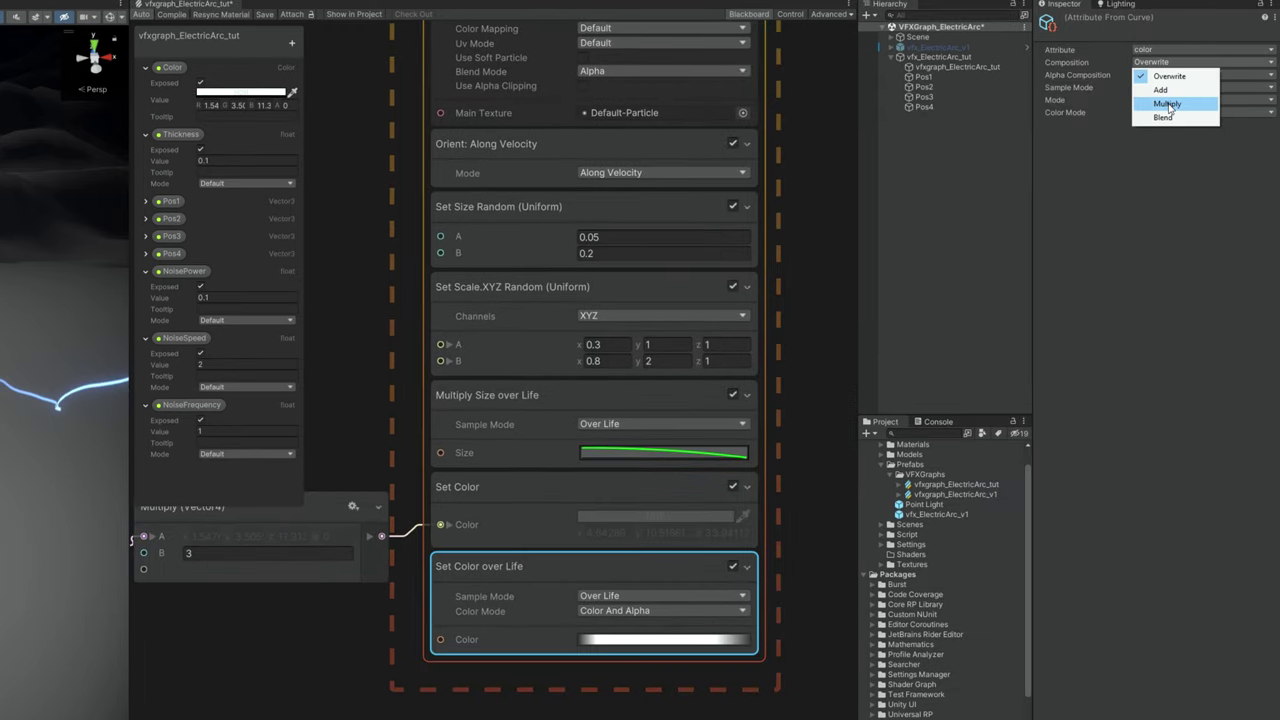
{"action": "left_click", "coordinate": [1167, 104]}
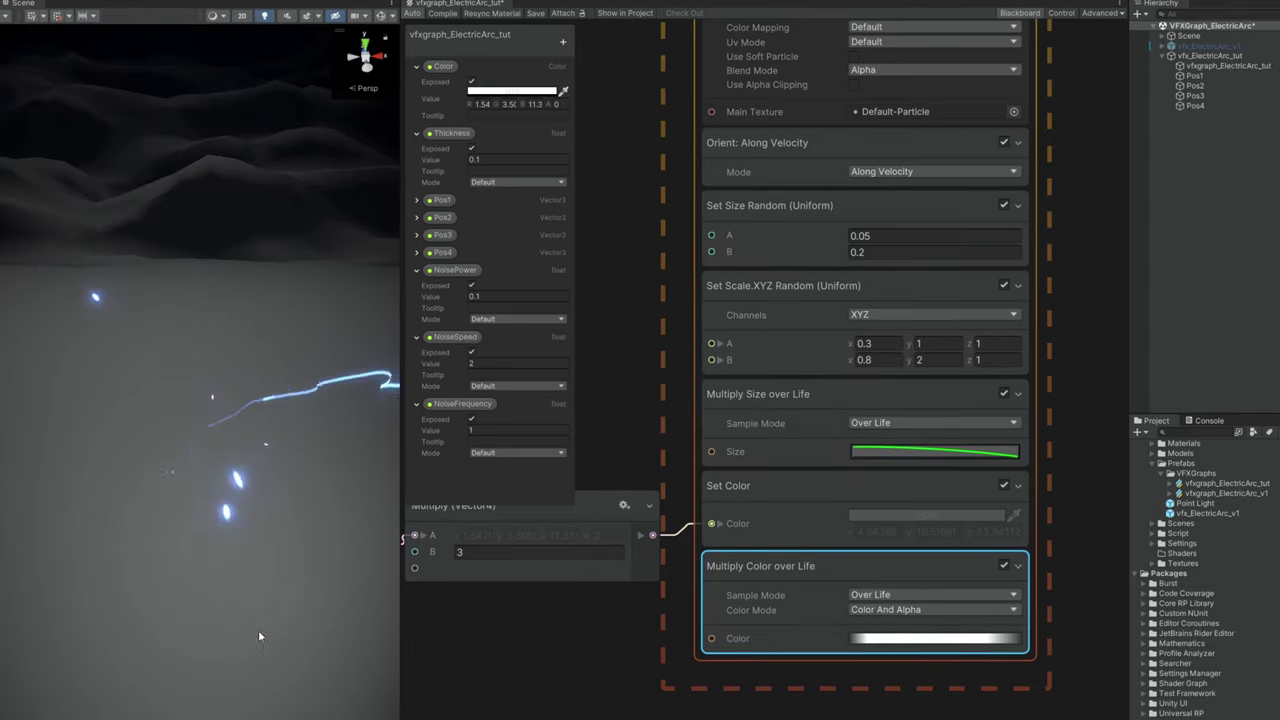
{"action": "mouse_move", "coordinate": [301, 615]}
{"action": "right_mouse_down"}
{"action": "mouse_move", "coordinate": [326, 603]}
{"action": "mouse_move", "coordinate": [315, 602]}
{"action": "right_mouse_up"}
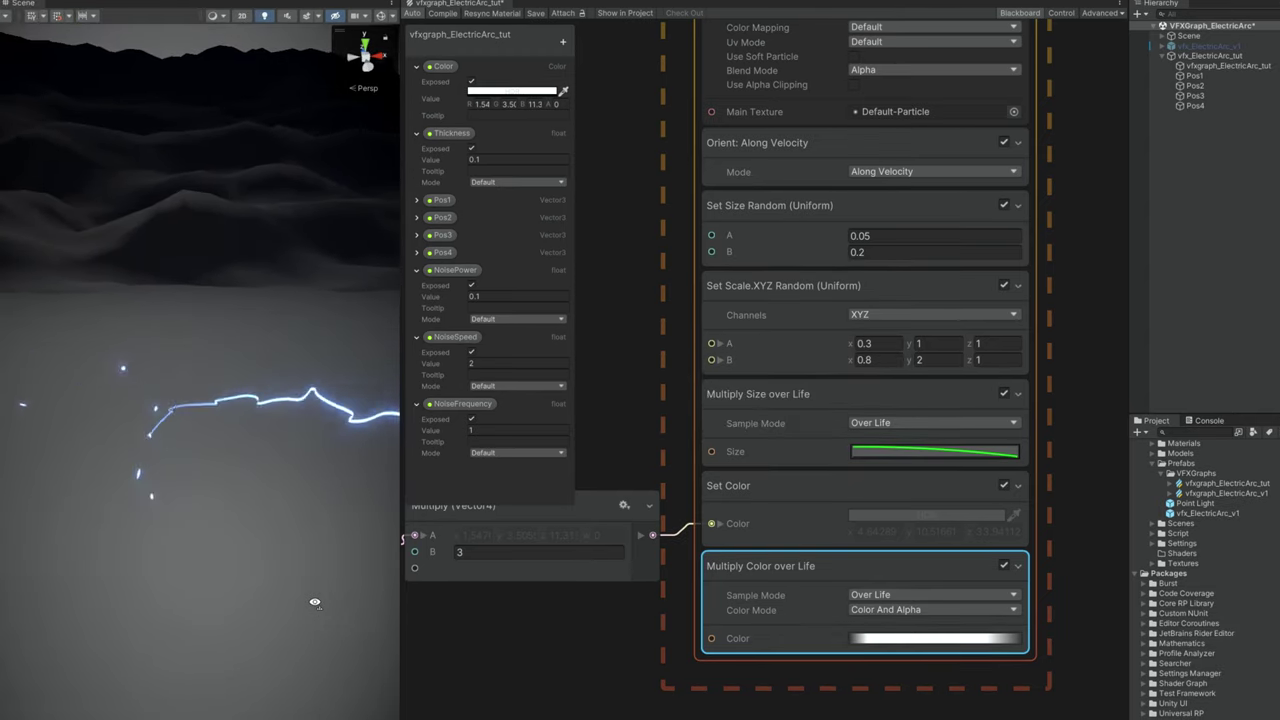
{"action": "left_click", "coordinate": [896, 361]}
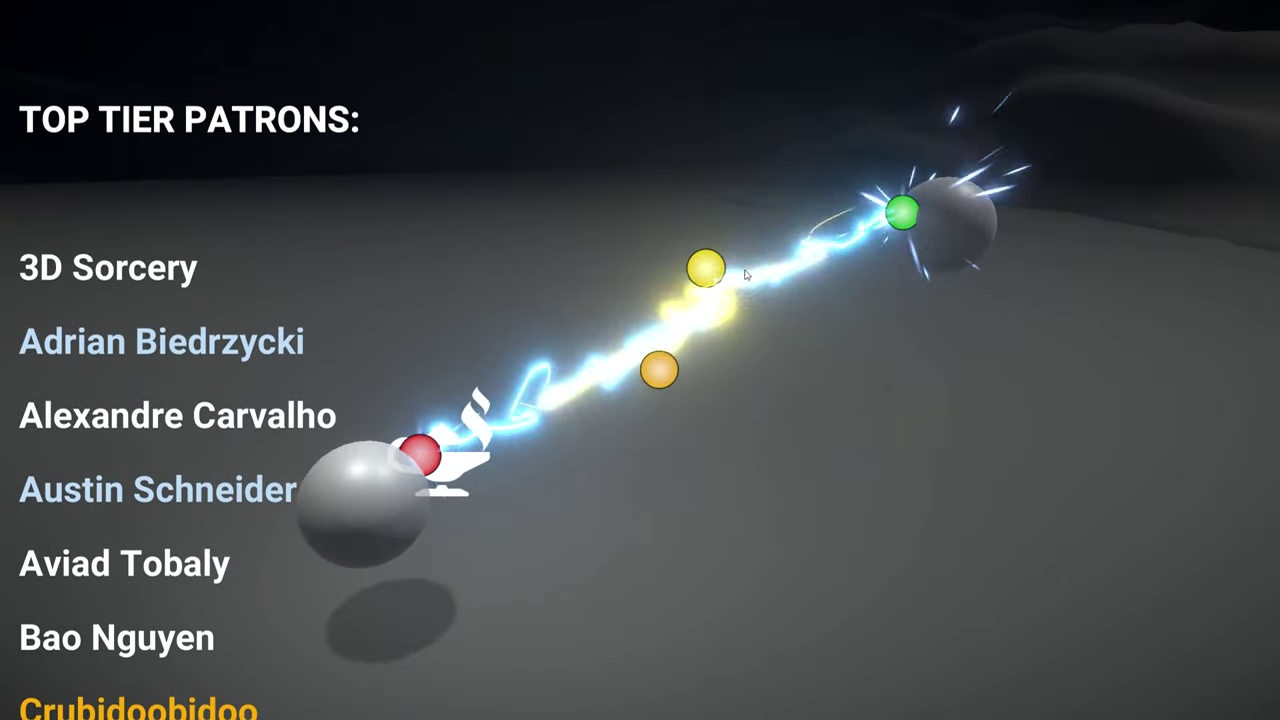
Step: Raise the yellow control point and lower the orange one vertically to bend the arc into an S shape
{"action": "left_click", "coordinate": [714, 270]}
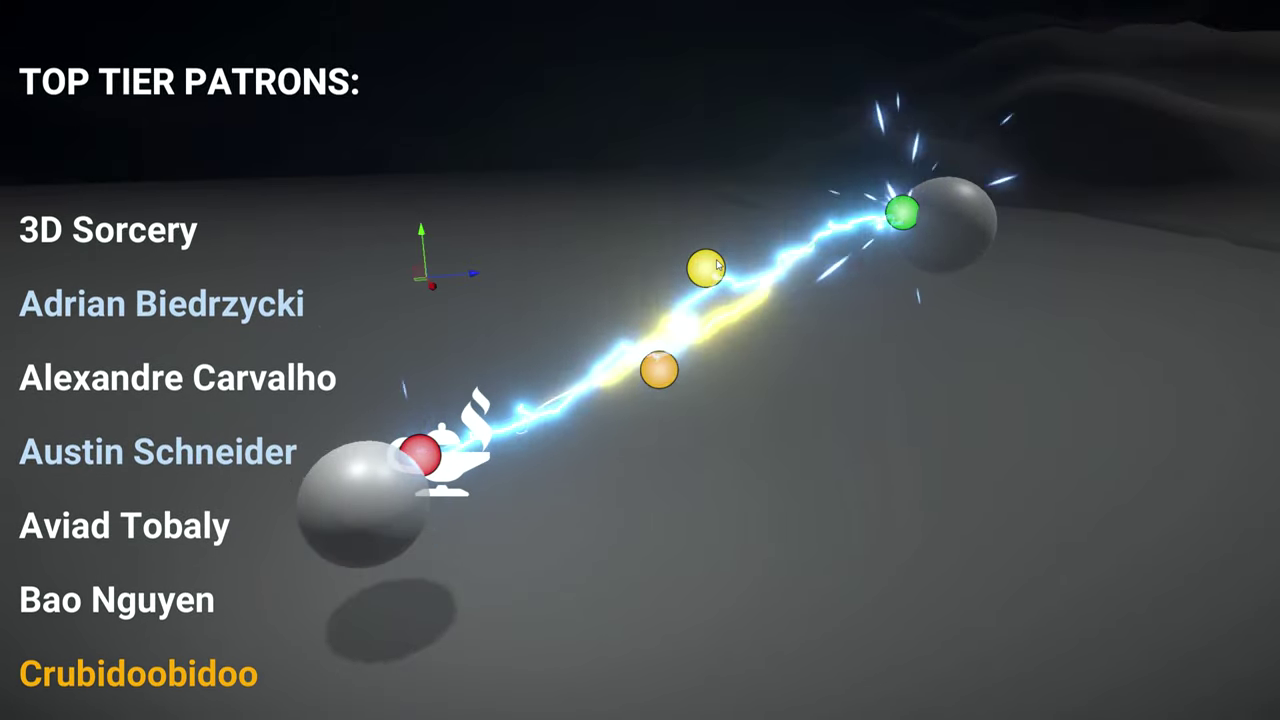
{"action": "left_click", "coordinate": [714, 270]}
{"action": "left_click_drag", "start_coordinate": [707, 222], "coordinate": [710, 26]}
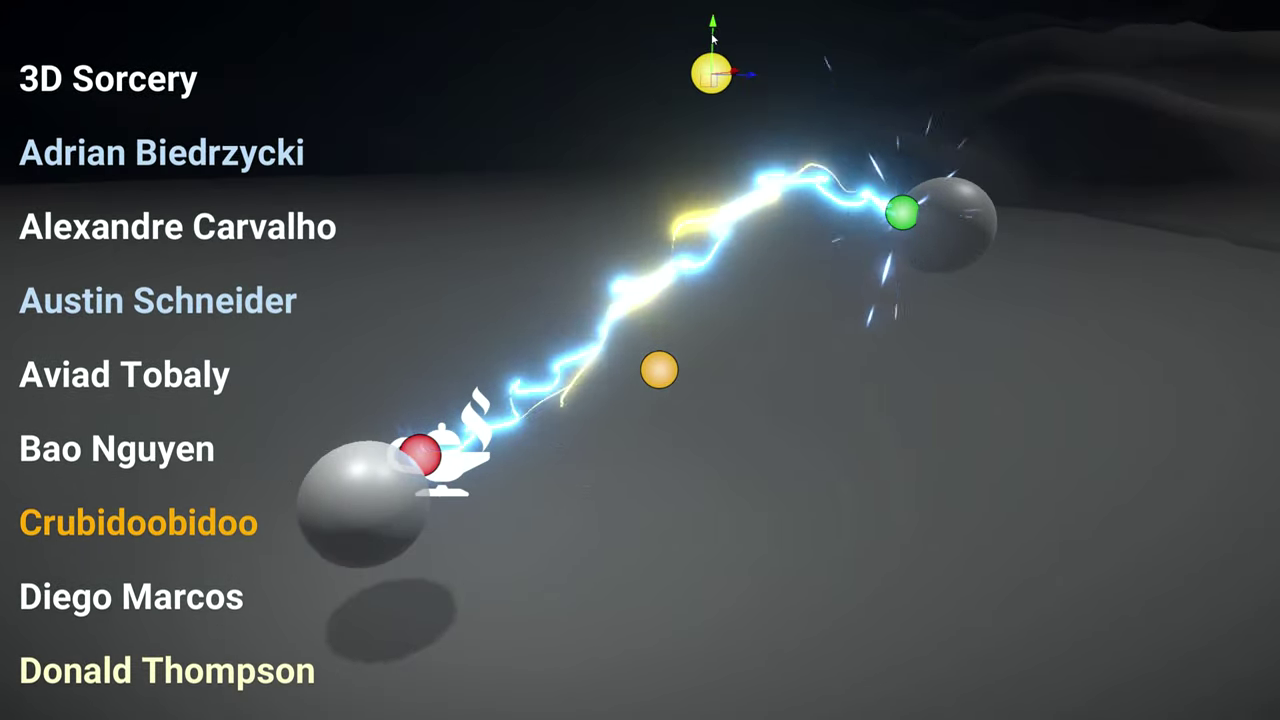
{"action": "left_click", "coordinate": [657, 367]}
{"action": "left_click", "coordinate": [657, 367]}
{"action": "left_click_drag", "start_coordinate": [658, 325], "coordinate": [667, 611]}
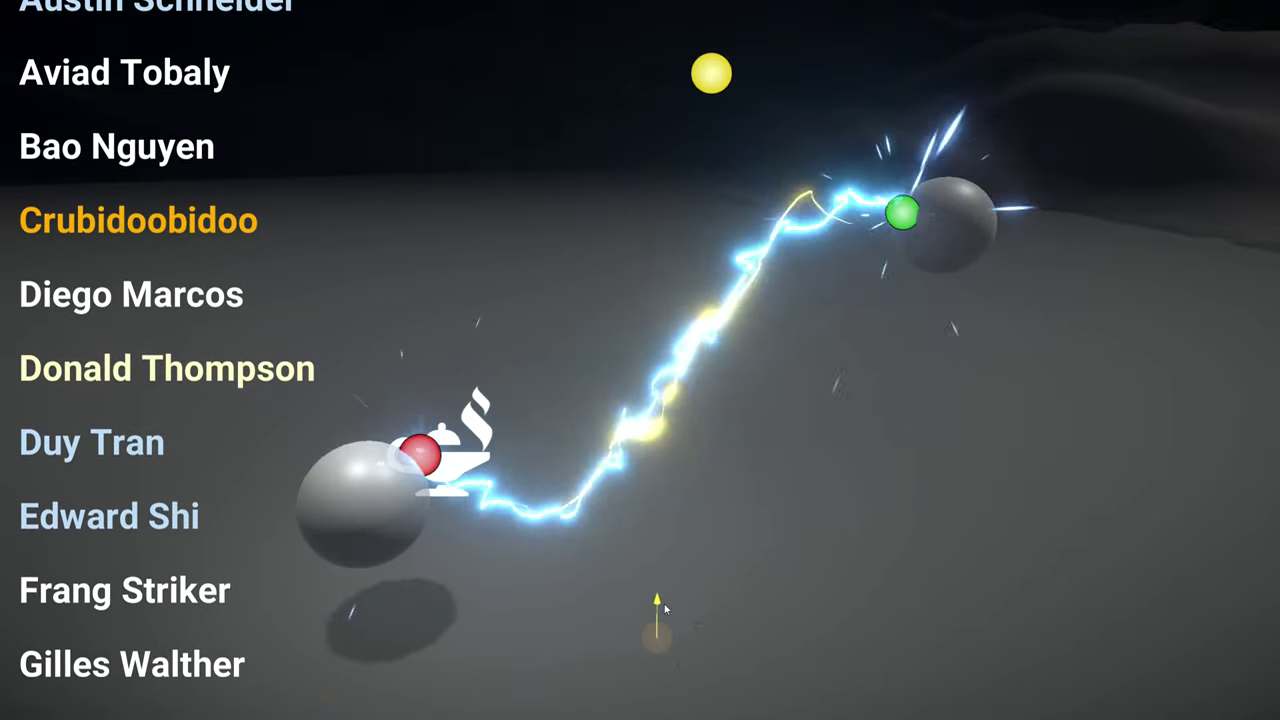
Step: Select the arc's green end point and try to move it toward the neighbouring grey sphere
{"action": "left_click", "coordinate": [900, 215]}
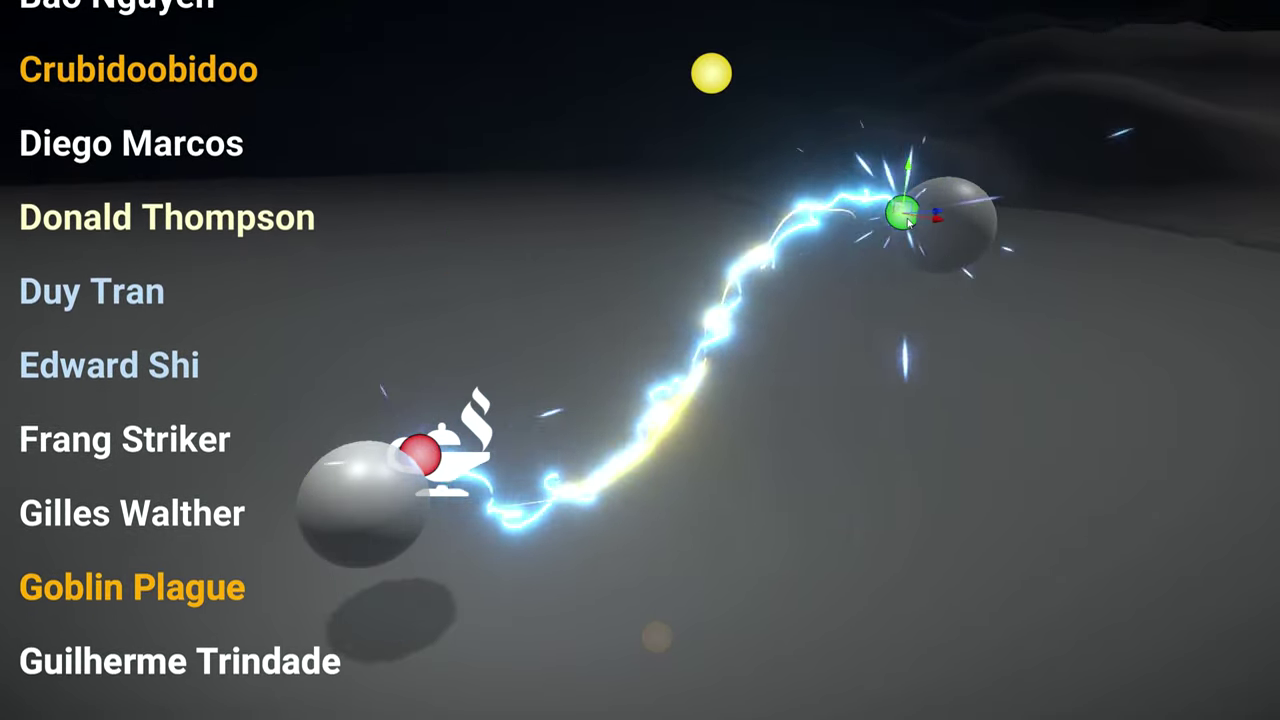
{"action": "left_click_drag", "start_coordinate": [900, 215], "coordinate": [951, 217]}
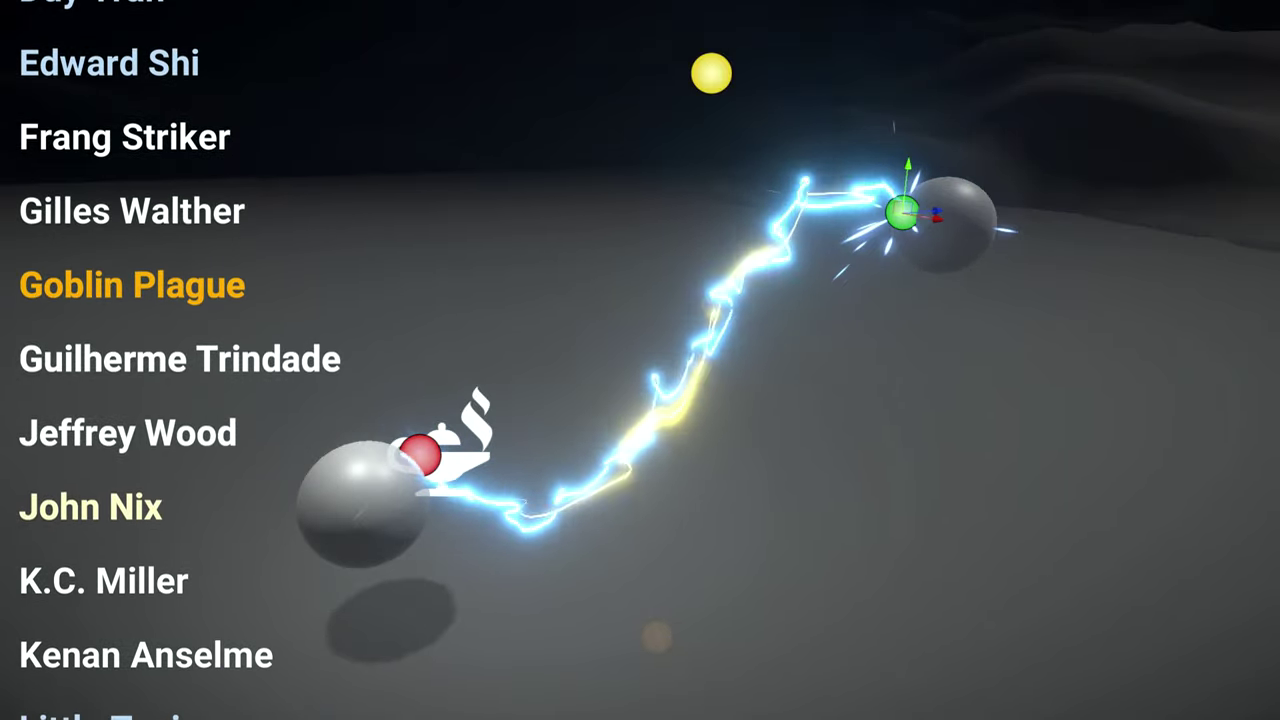